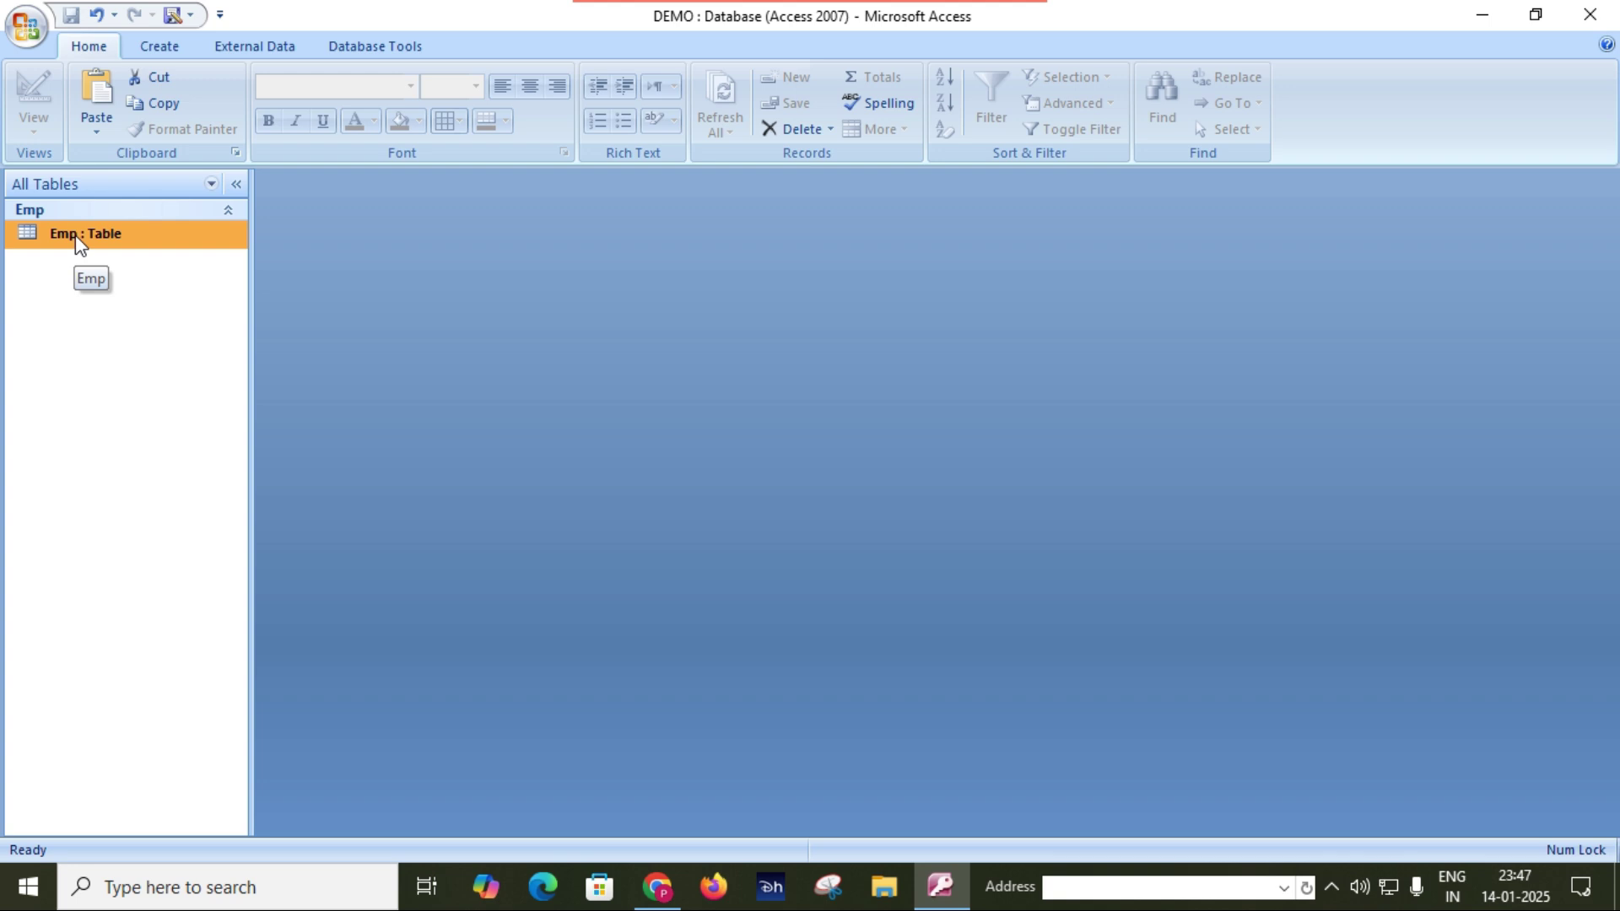
- Open the Emp table, review its employee records, and close it
{"action": "double_click", "coordinate": [74, 234]}
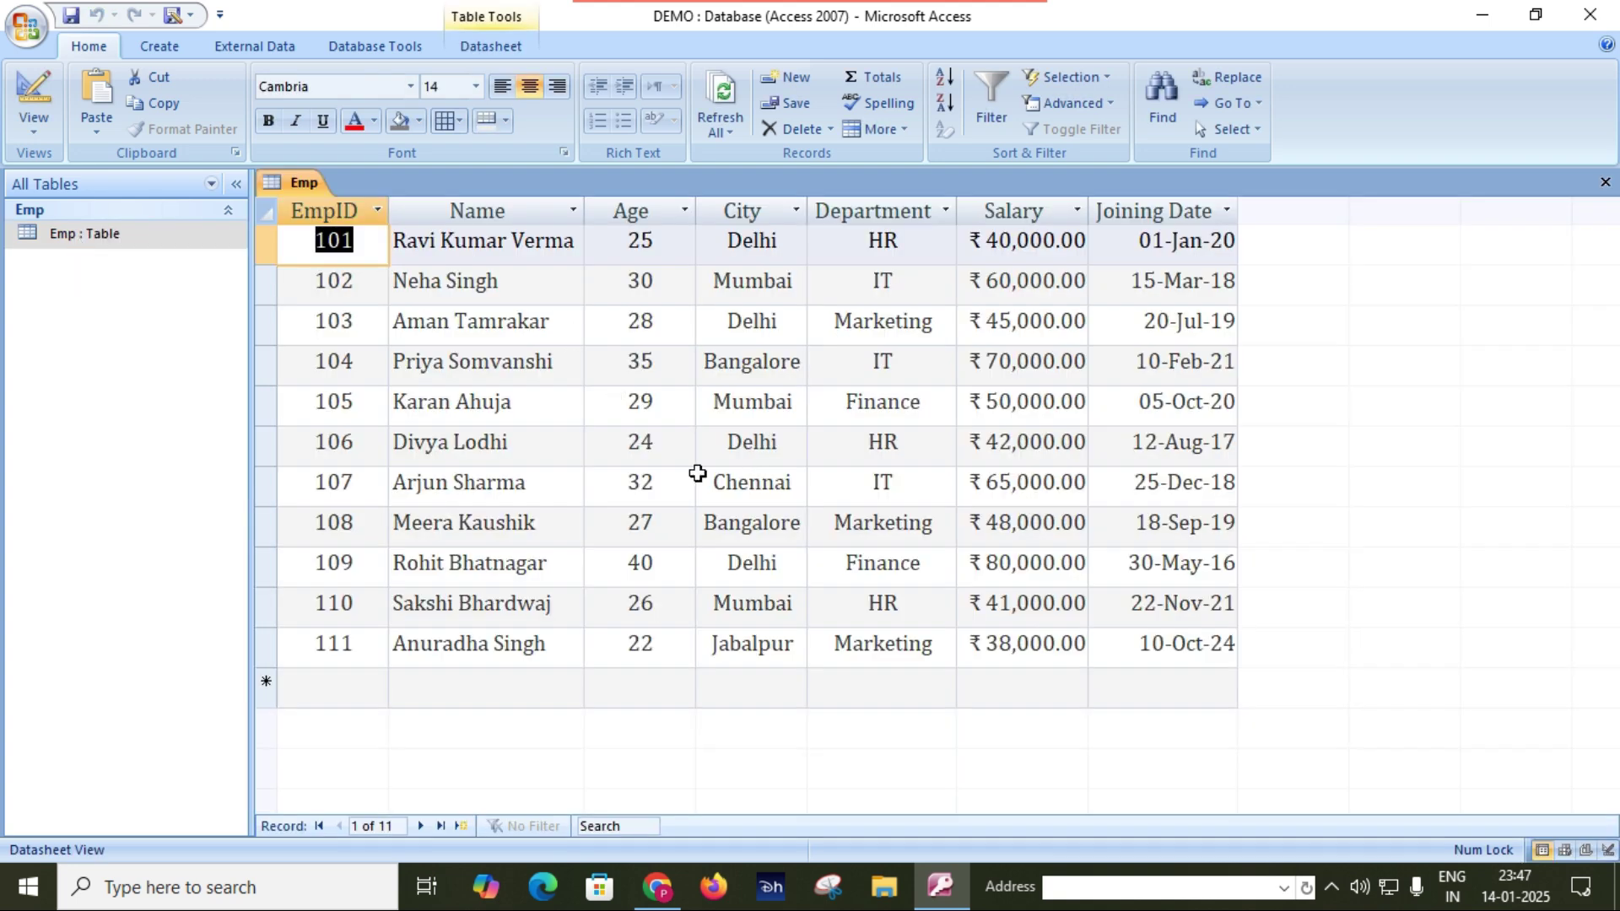
{"action": "left_click", "coordinate": [547, 484]}
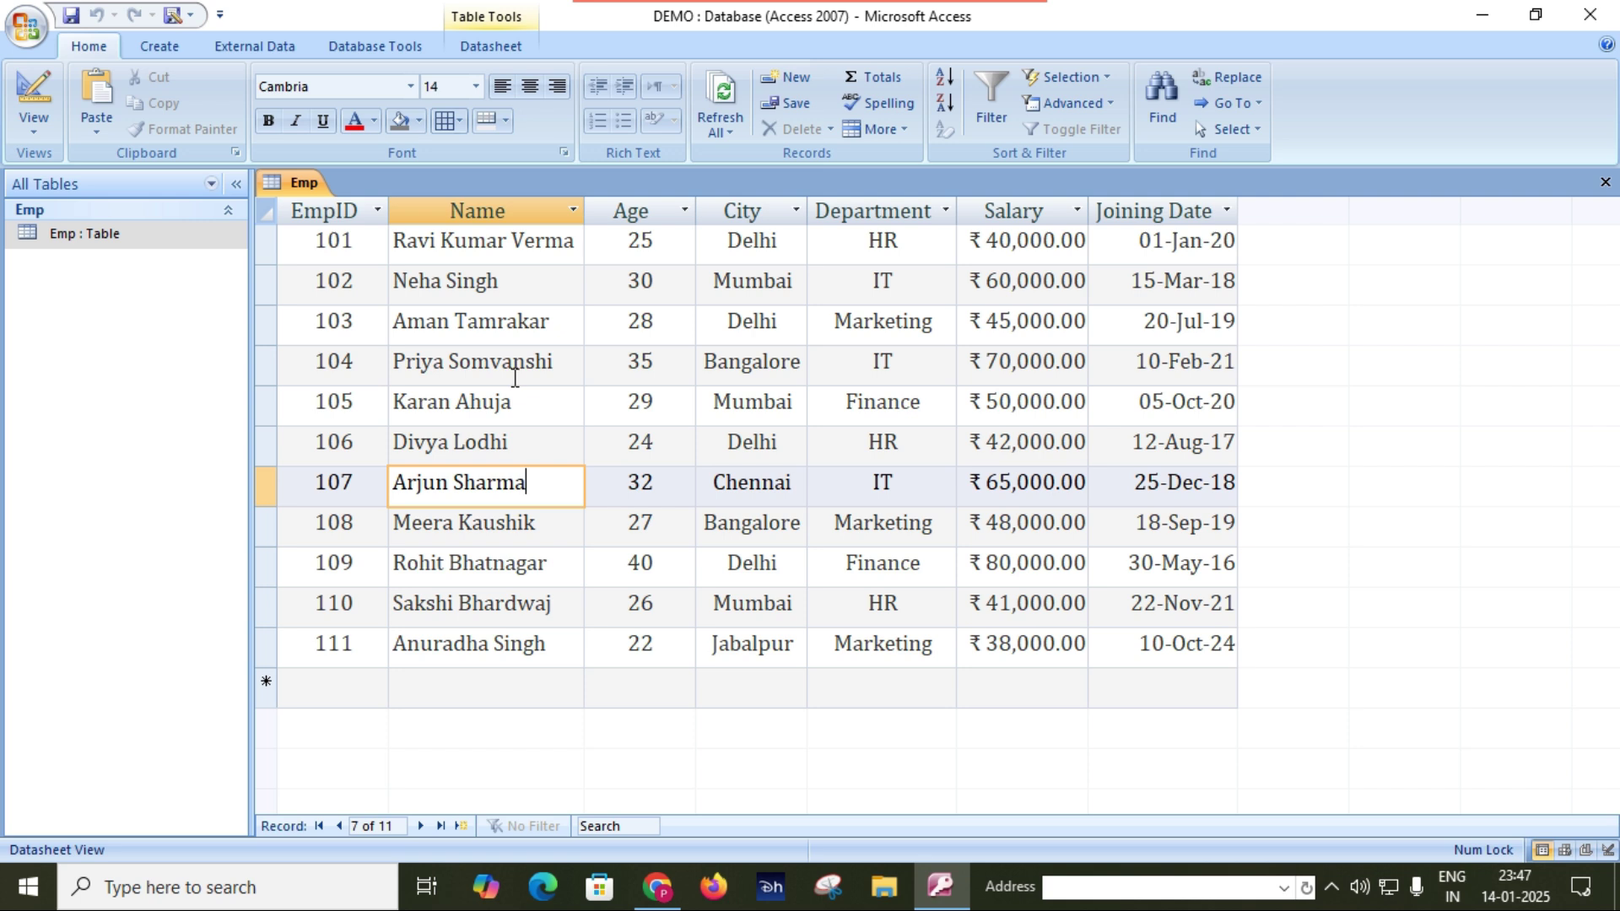
{"action": "left_click", "coordinate": [147, 246]}
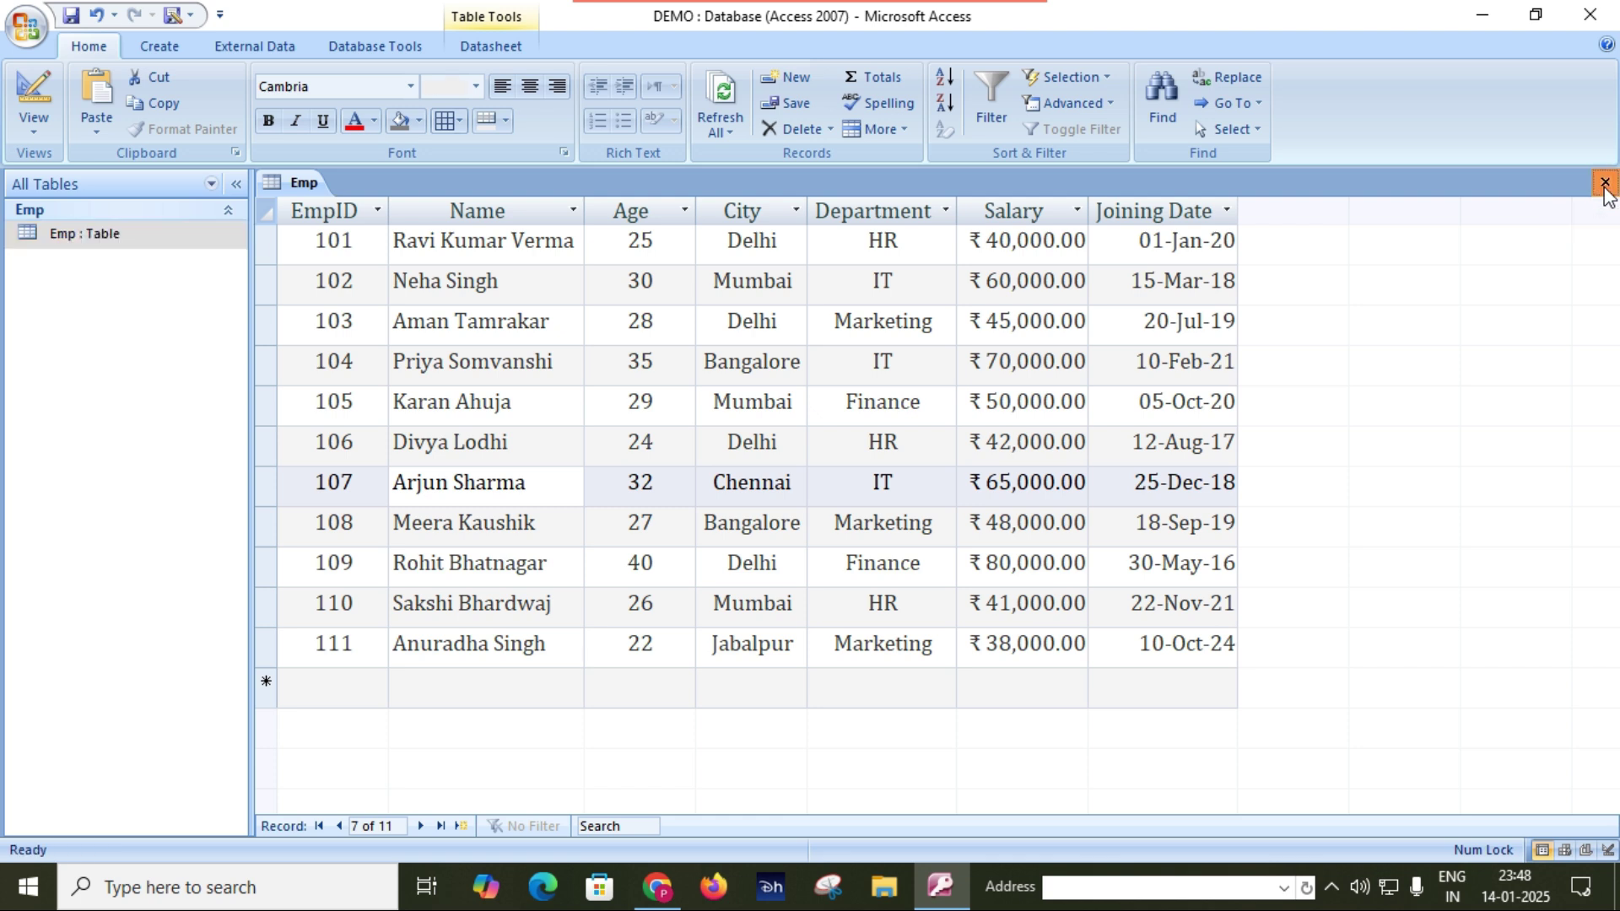
{"action": "left_click", "coordinate": [1604, 184]}
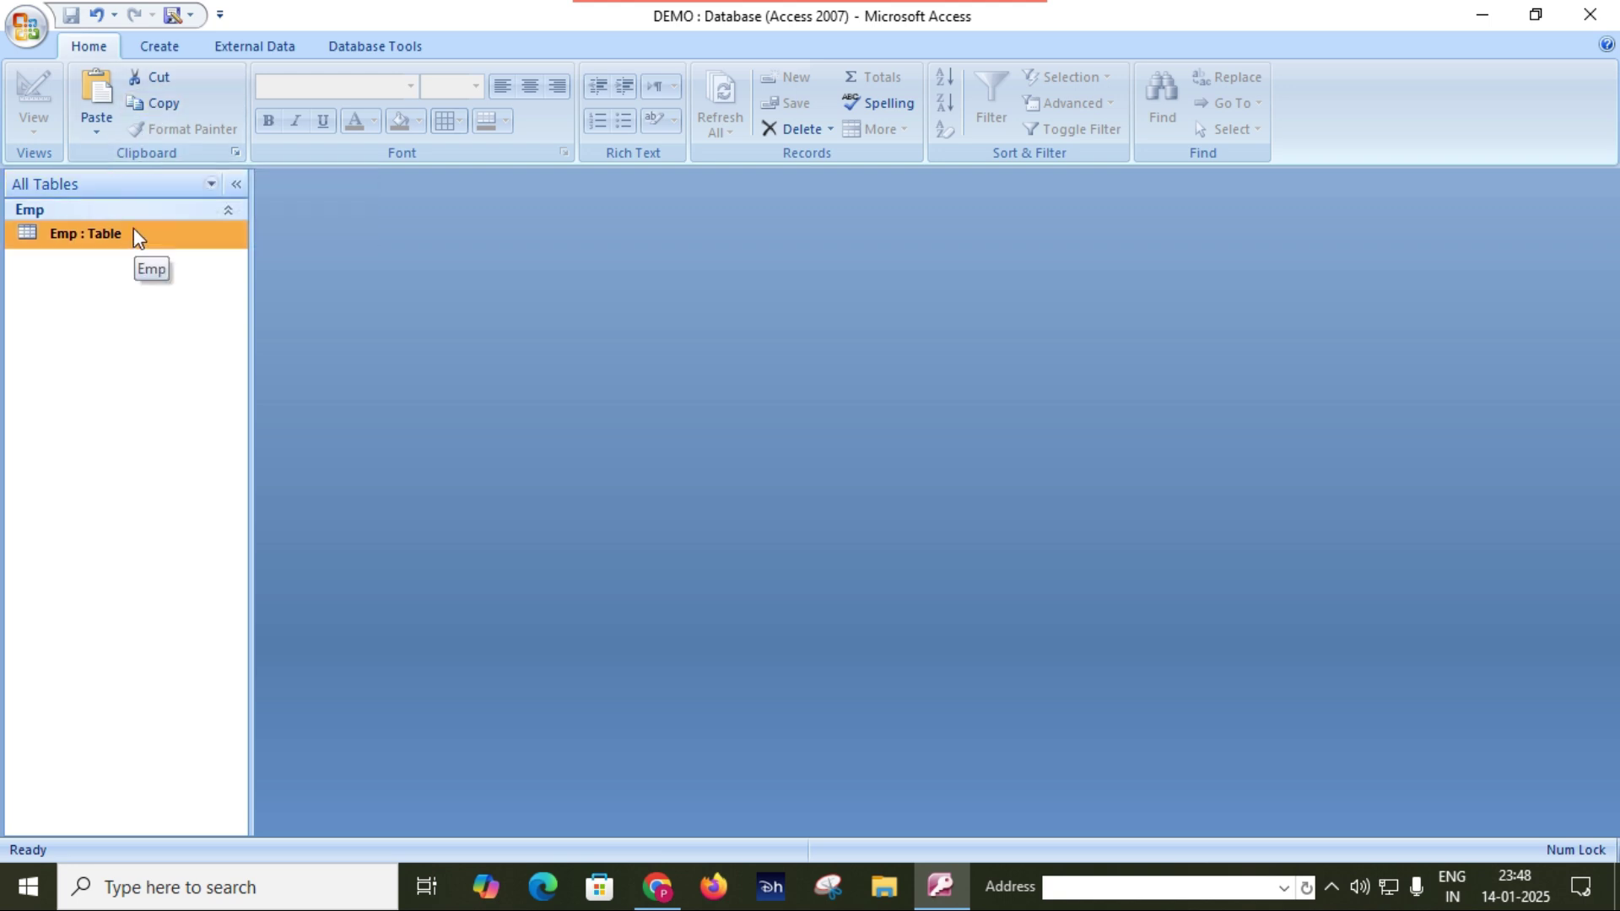
- Copy the Emp table to the clipboard
{"action": "right_click", "coordinate": [87, 237]}
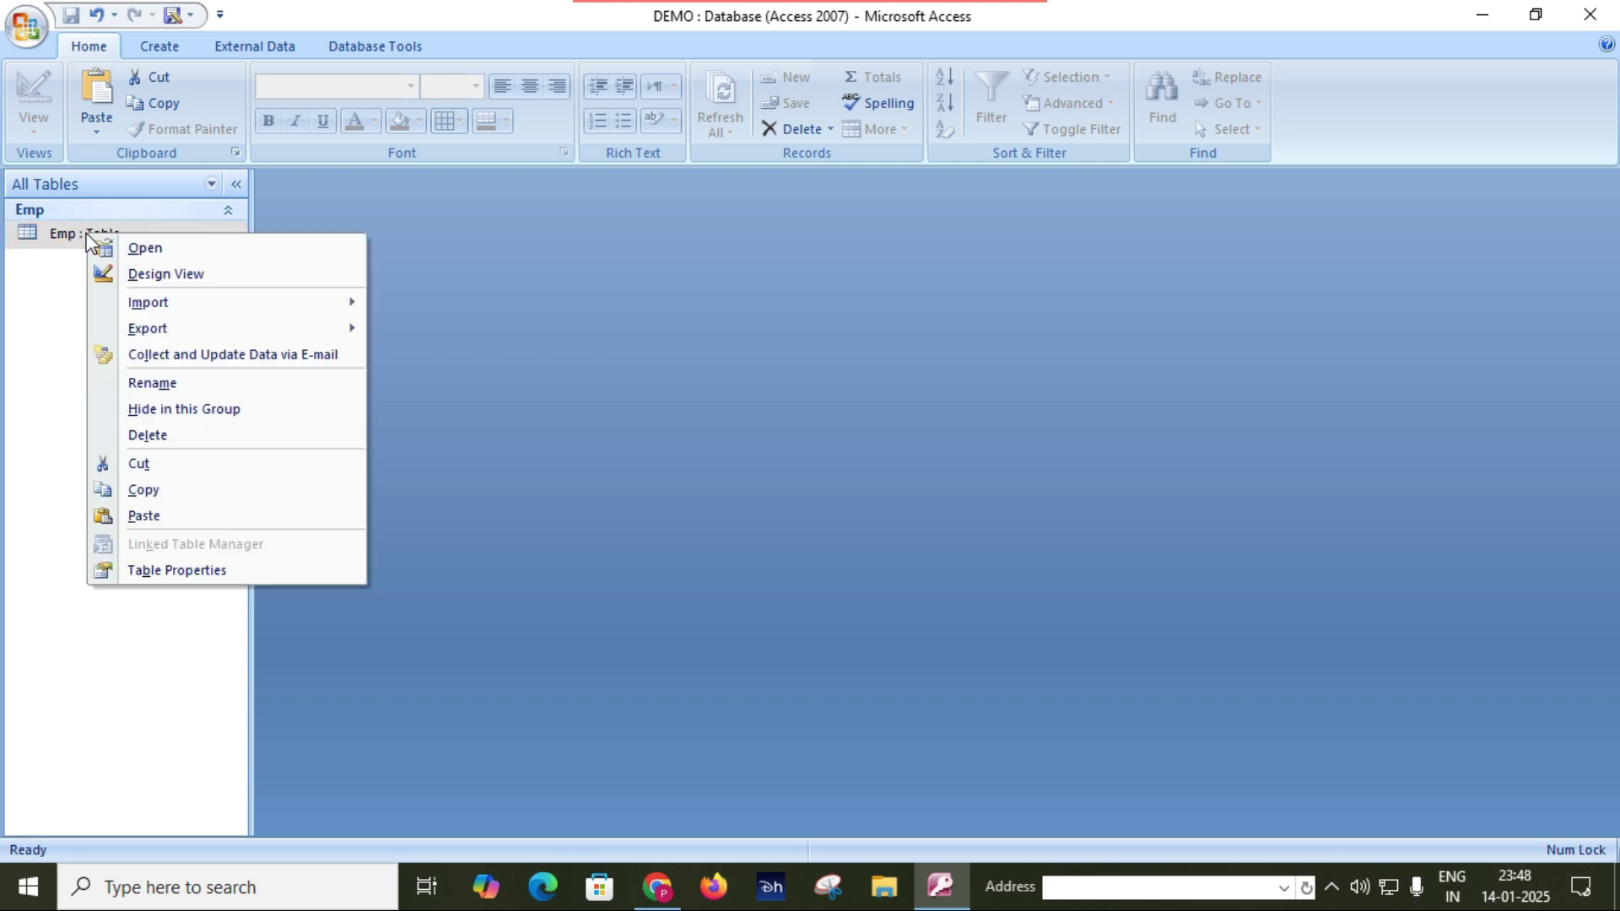
{"action": "left_click", "coordinate": [58, 375]}
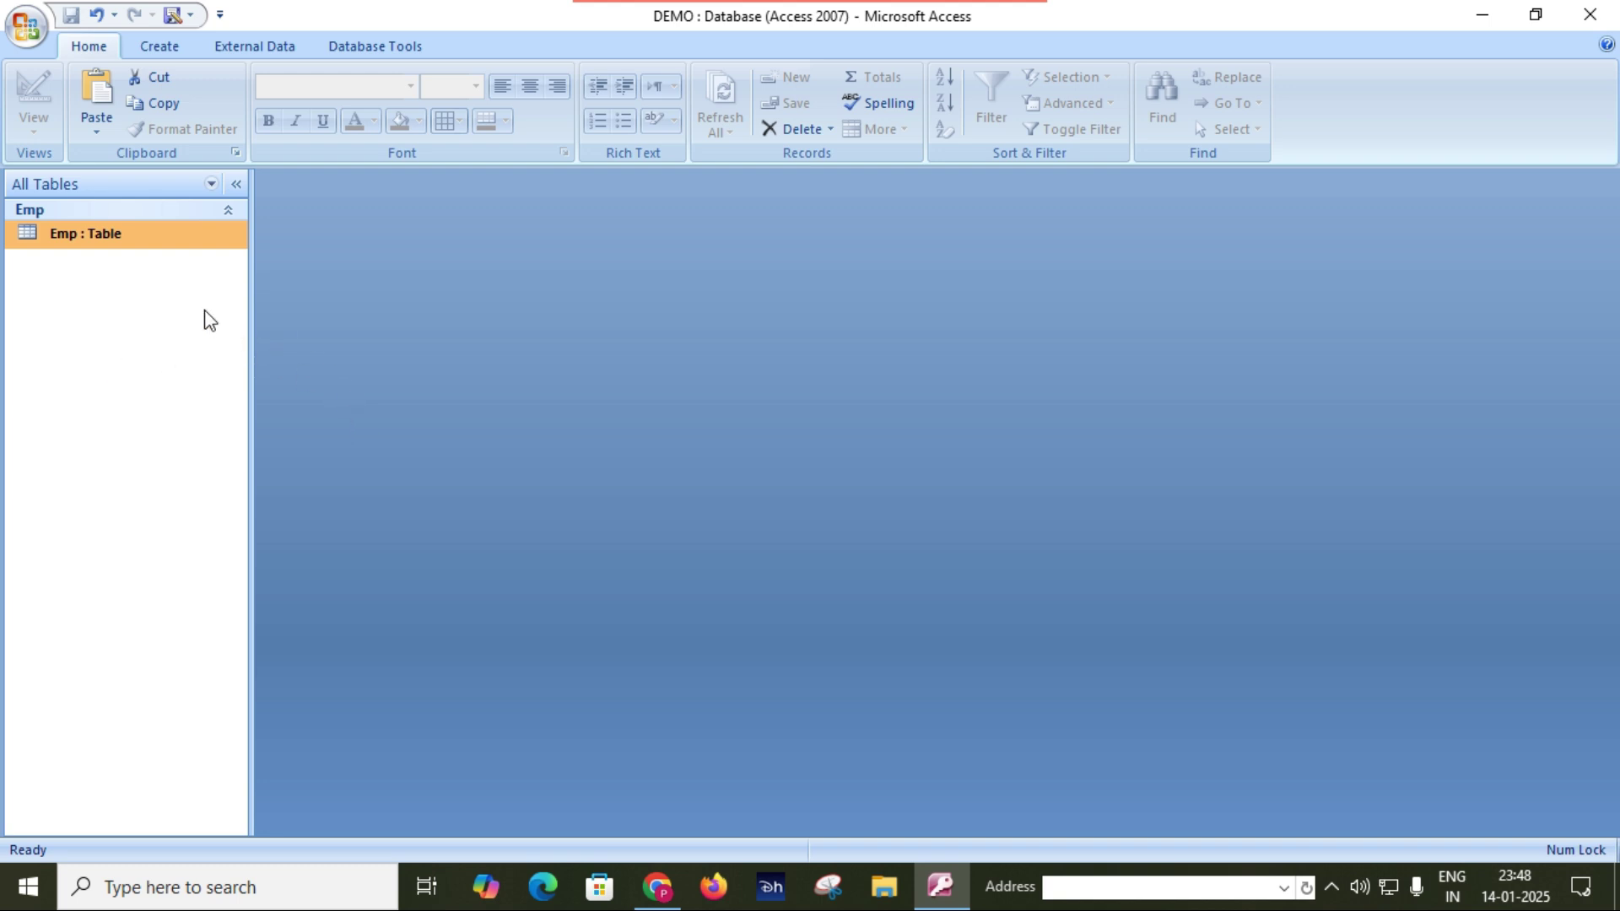
{"action": "left_click", "coordinate": [161, 101]}
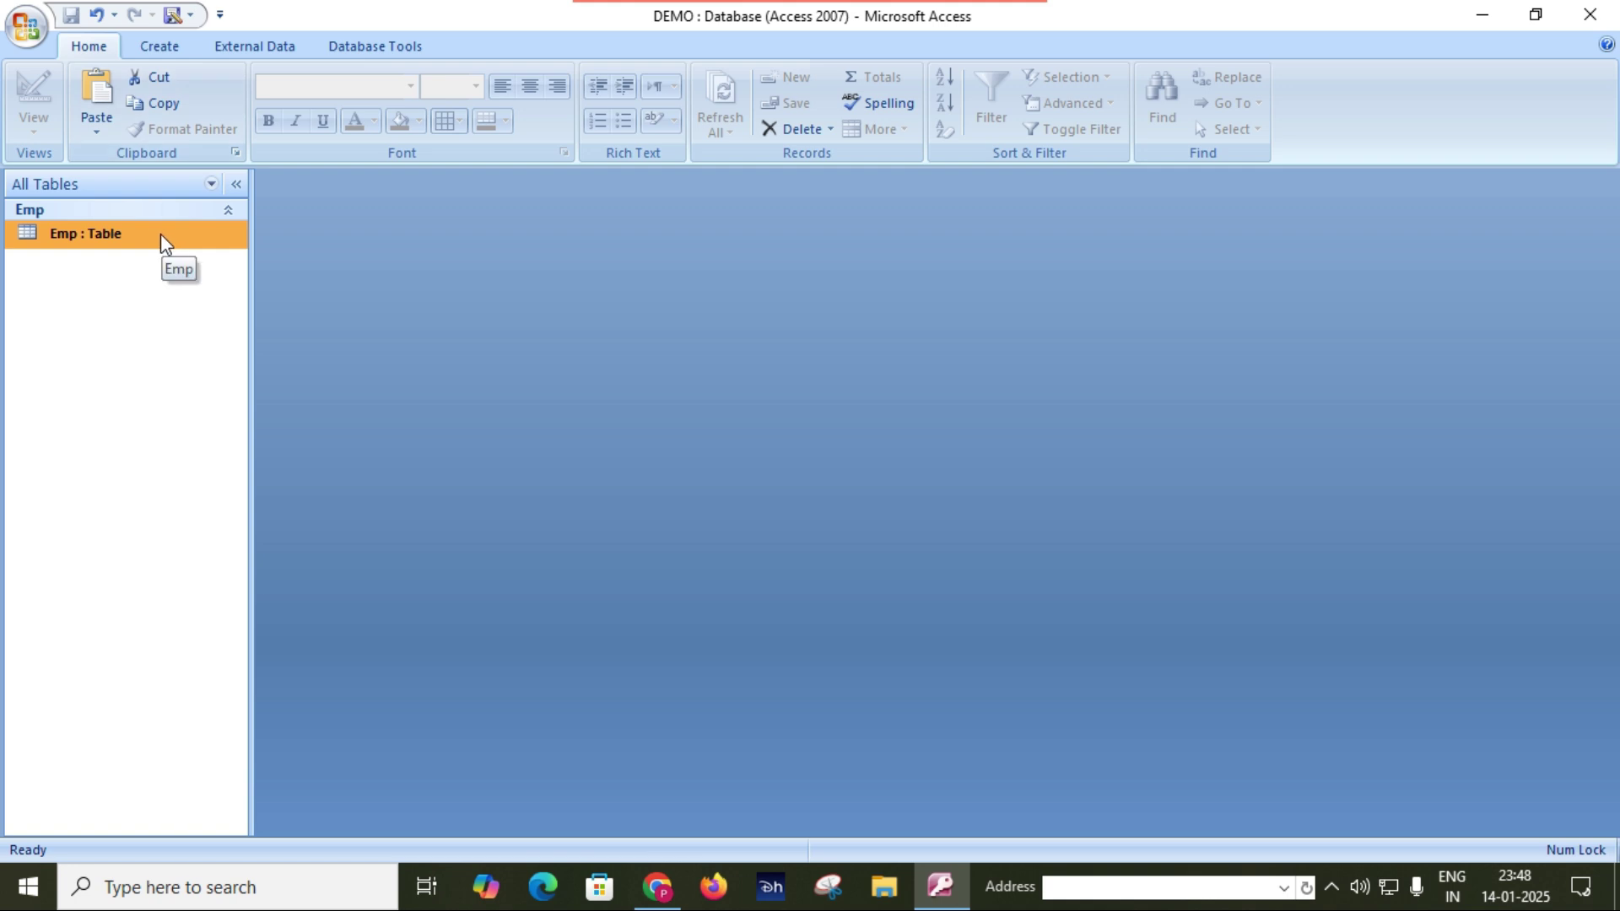
{"action": "left_click", "coordinate": [99, 99]}
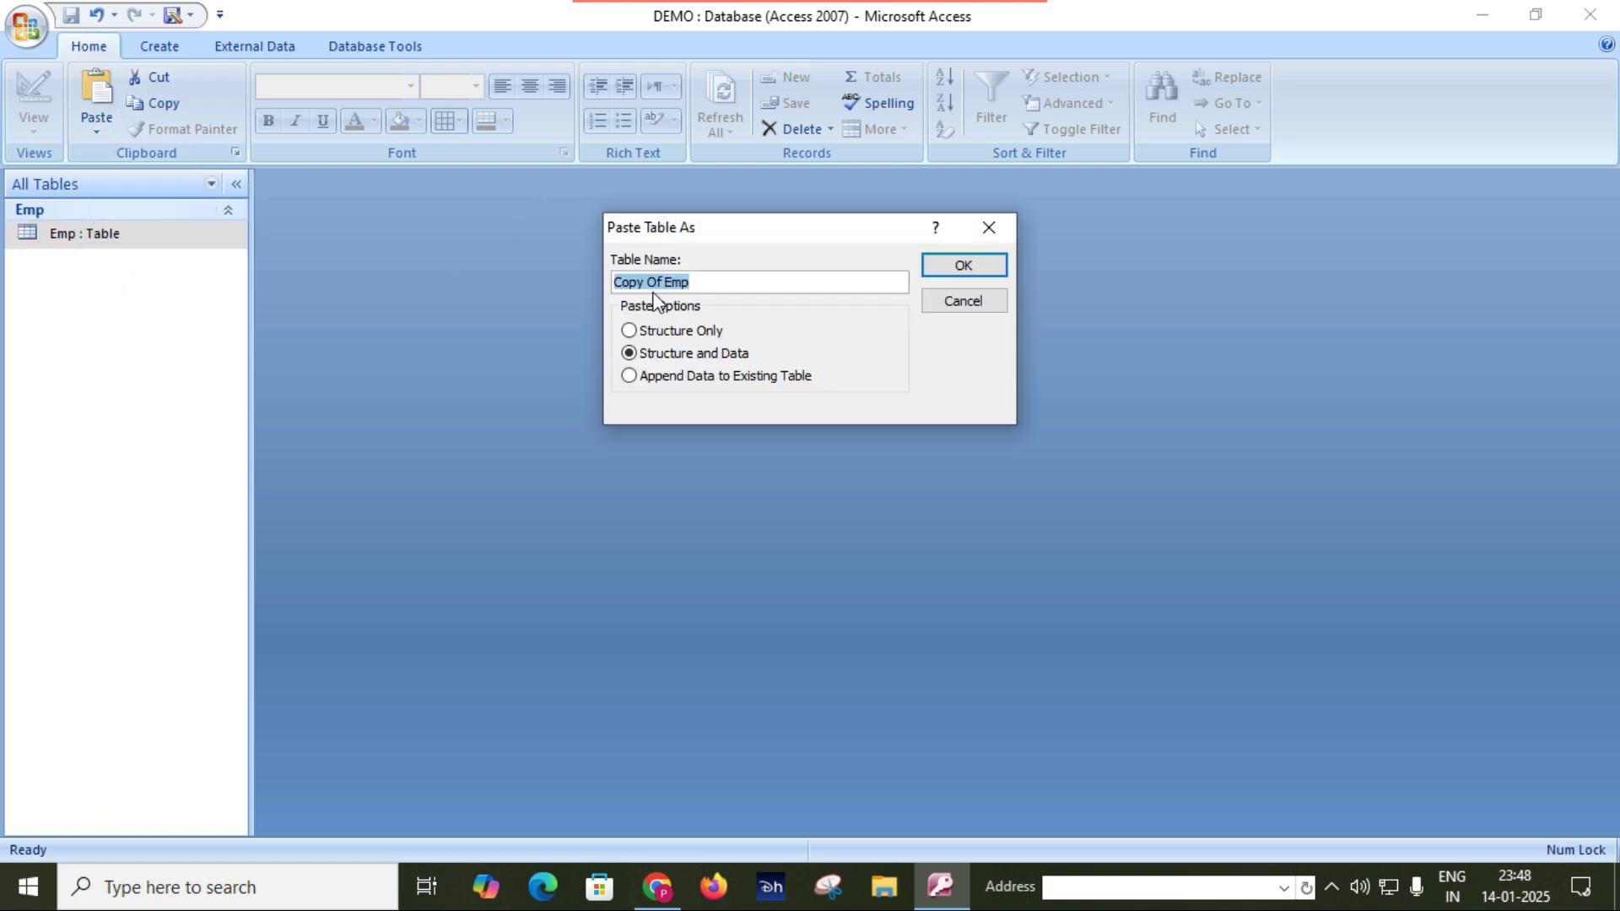
{"action": "left_click_drag", "start_coordinate": [768, 240], "coordinate": [603, 302]}
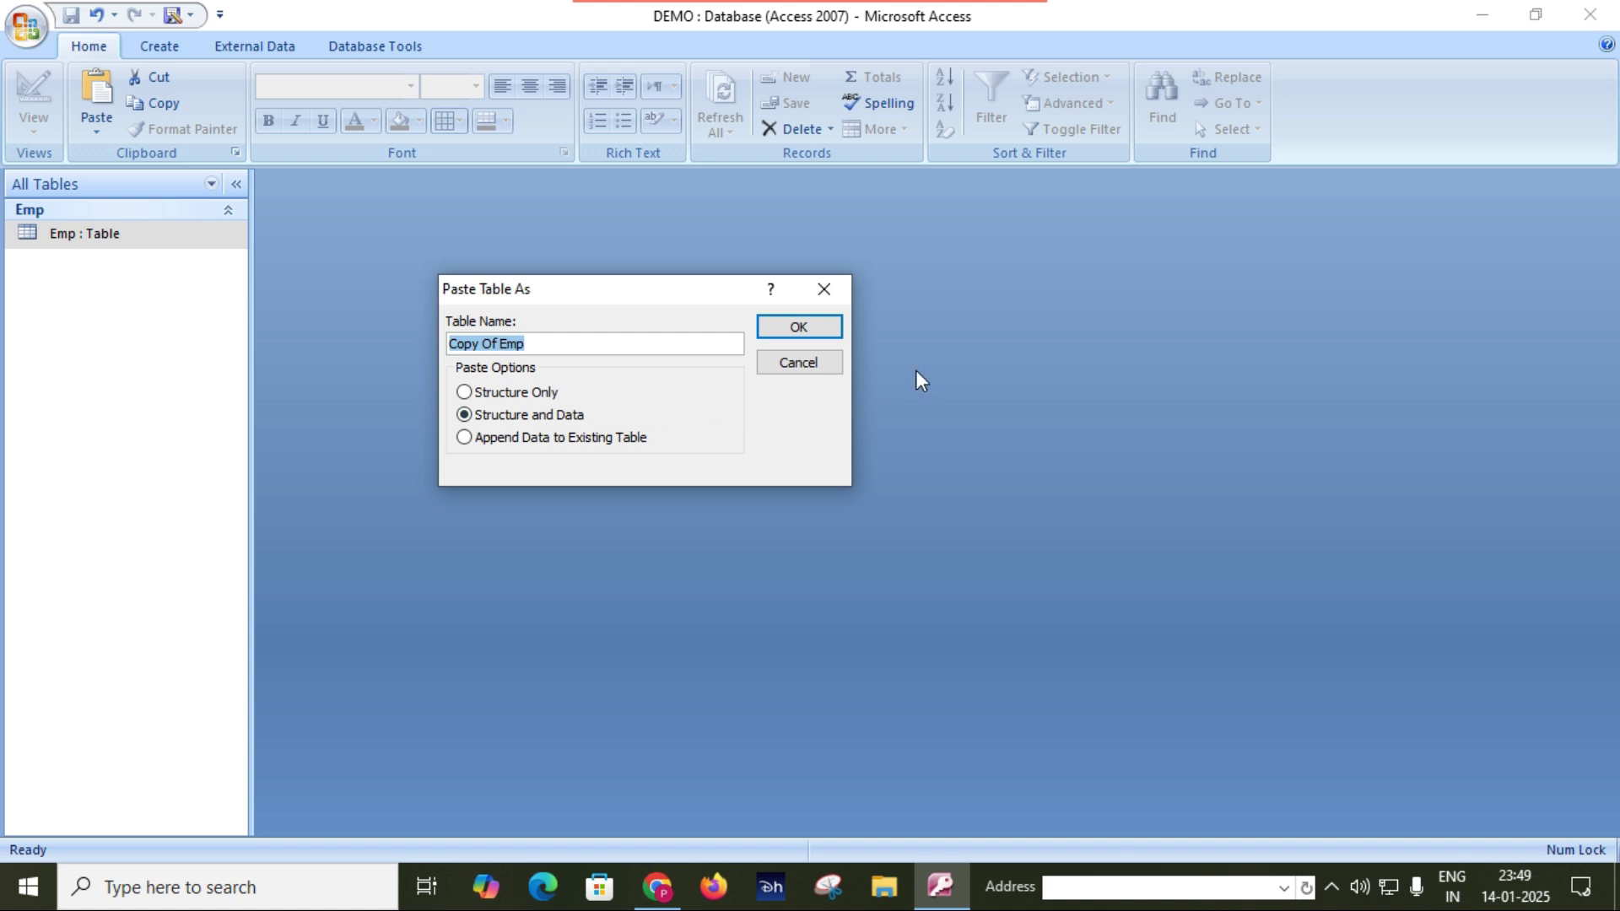
{"action": "left_click", "coordinate": [792, 362]}
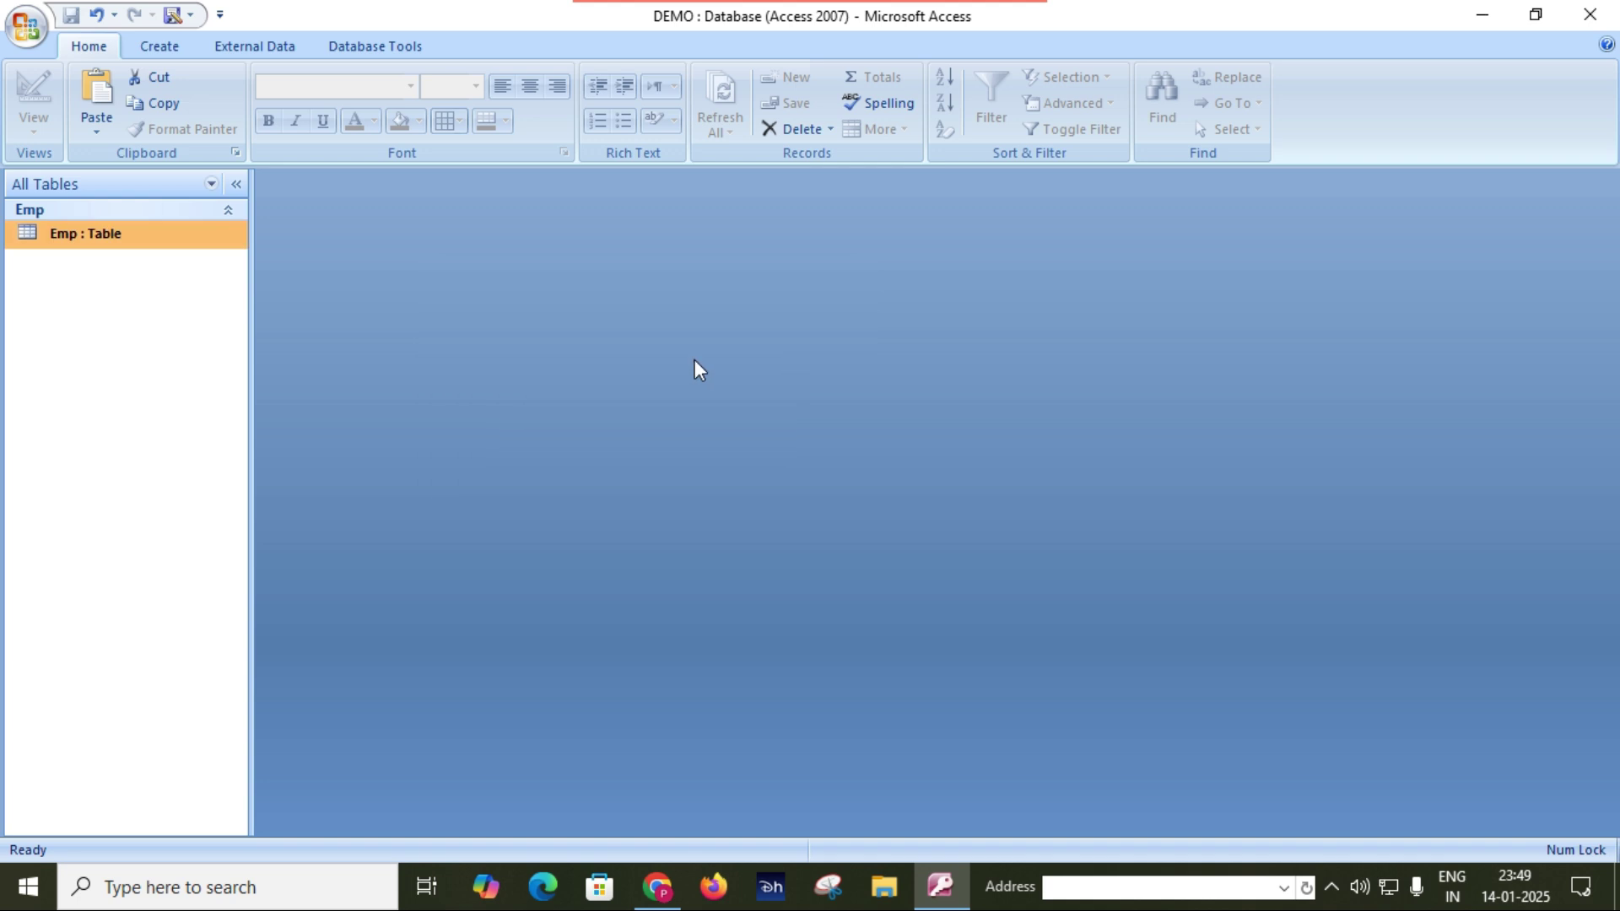
- Examine the Emp table's fields in Design View and its records in Datasheet View, and close the table
{"action": "right_click", "coordinate": [119, 238]}
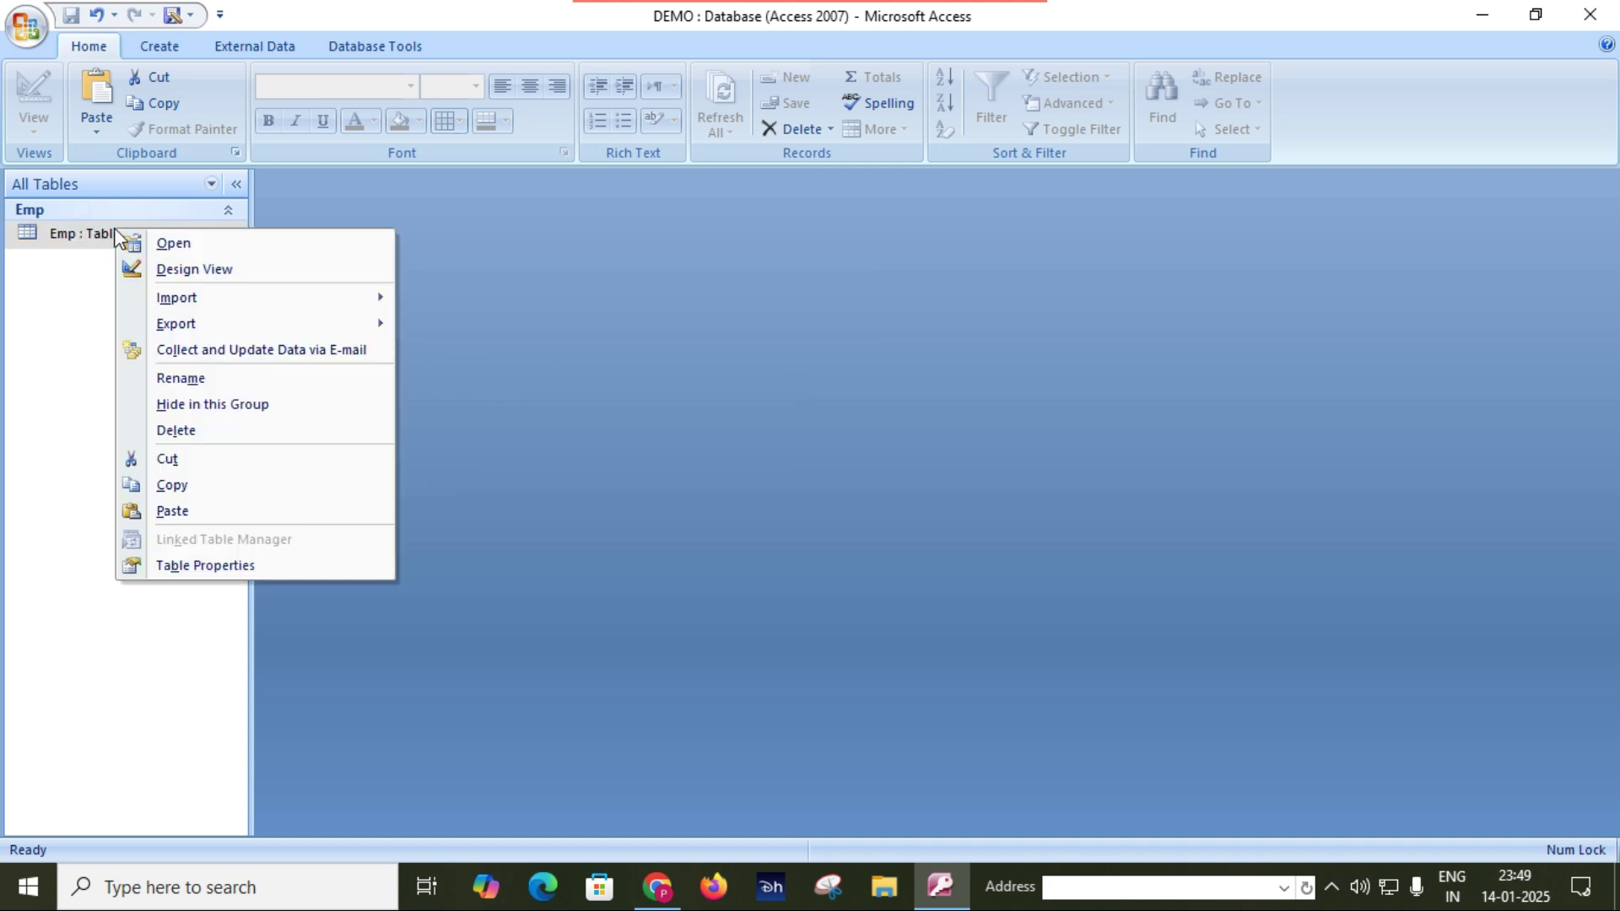
{"action": "left_click", "coordinate": [172, 270]}
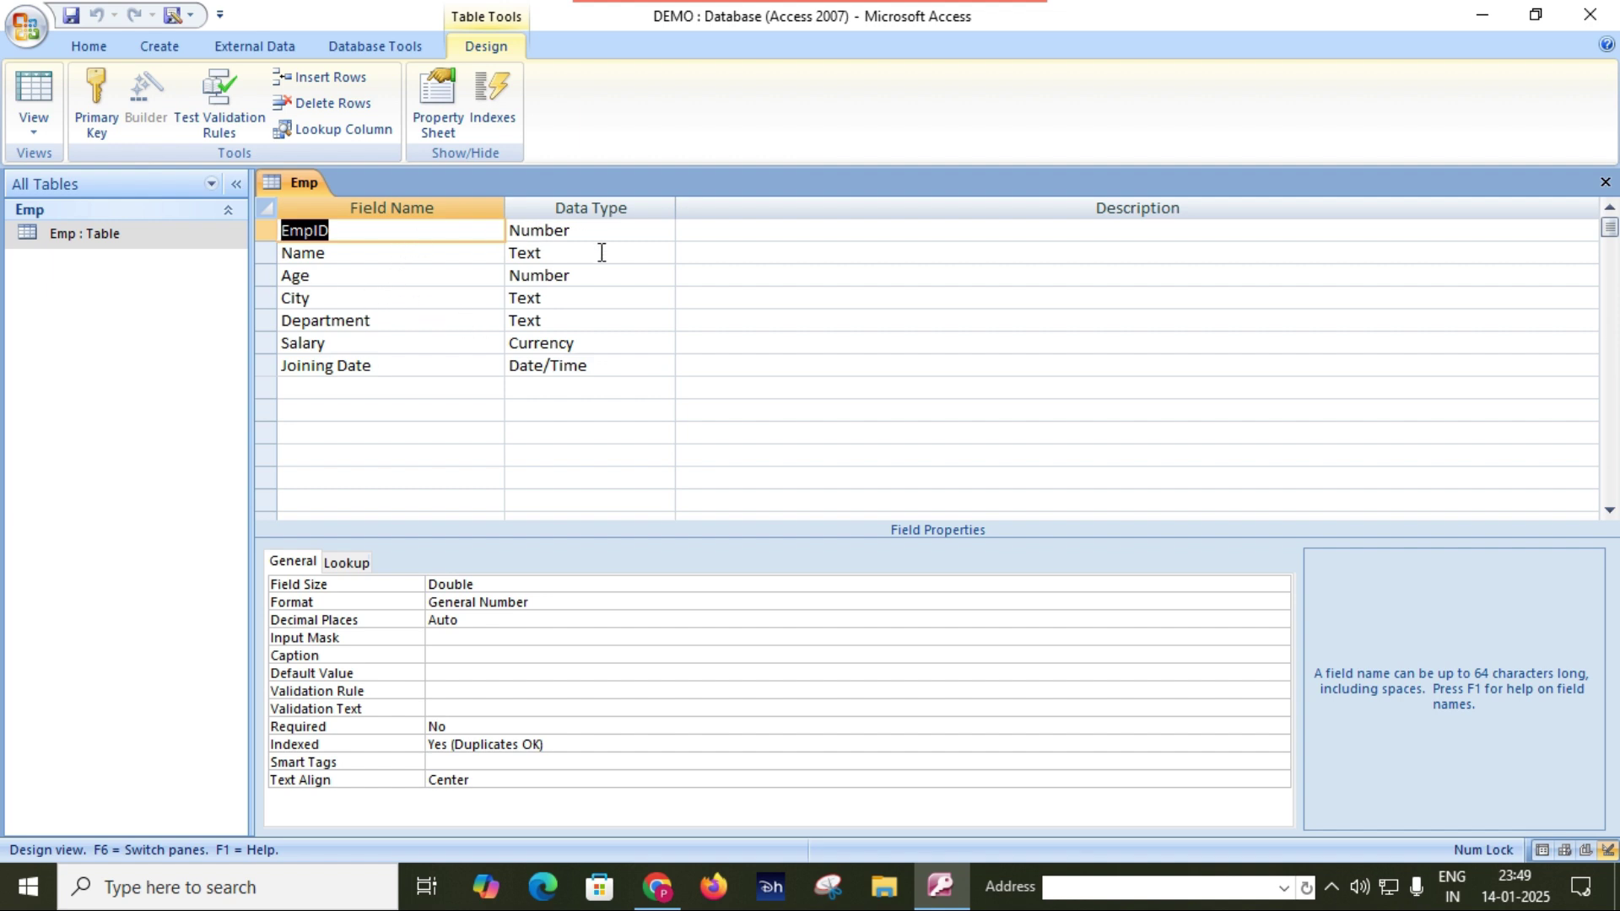
{"action": "double_click", "coordinate": [146, 234]}
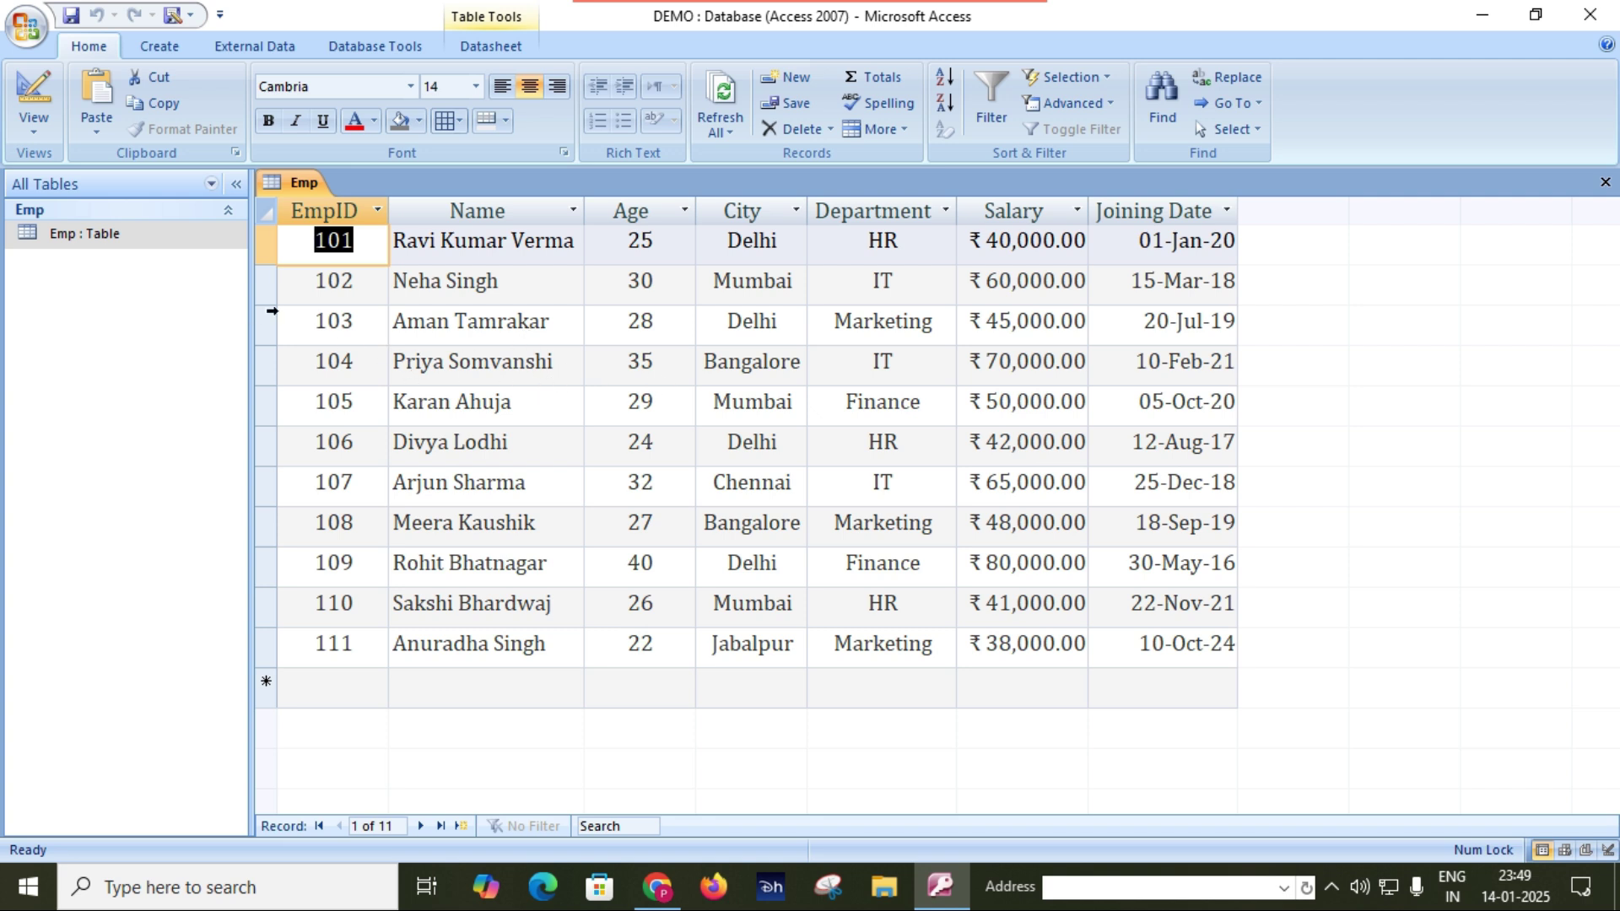
{"action": "left_click", "coordinate": [1606, 182]}
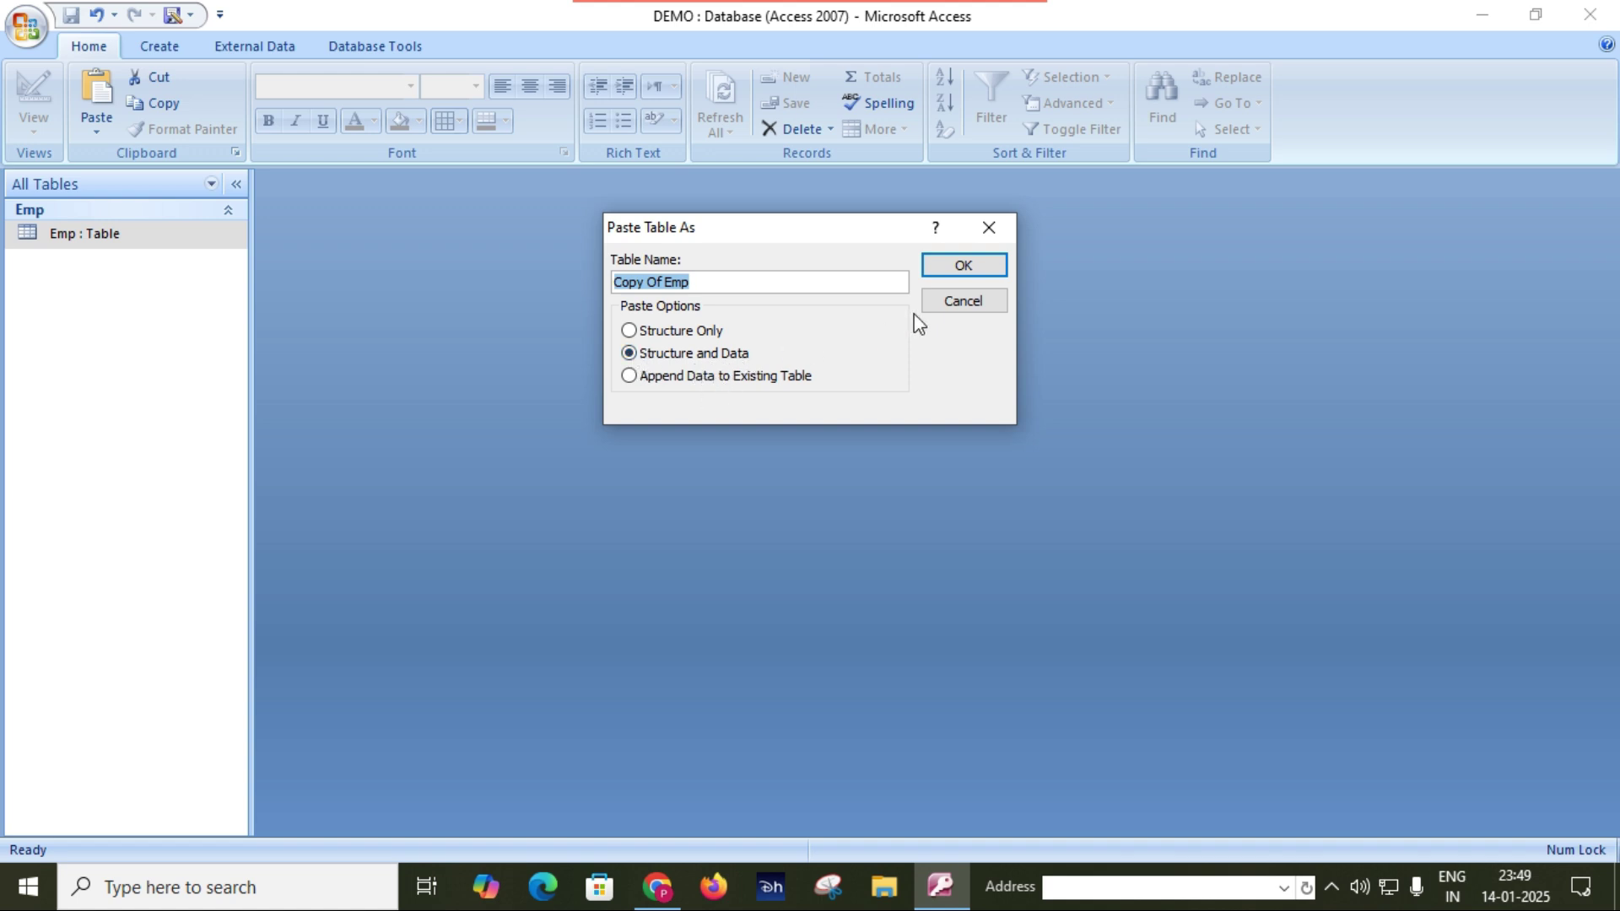
- Paste the copied Emp table with structure and data under the name Copy Of Emp
{"action": "left_click", "coordinate": [963, 268]}
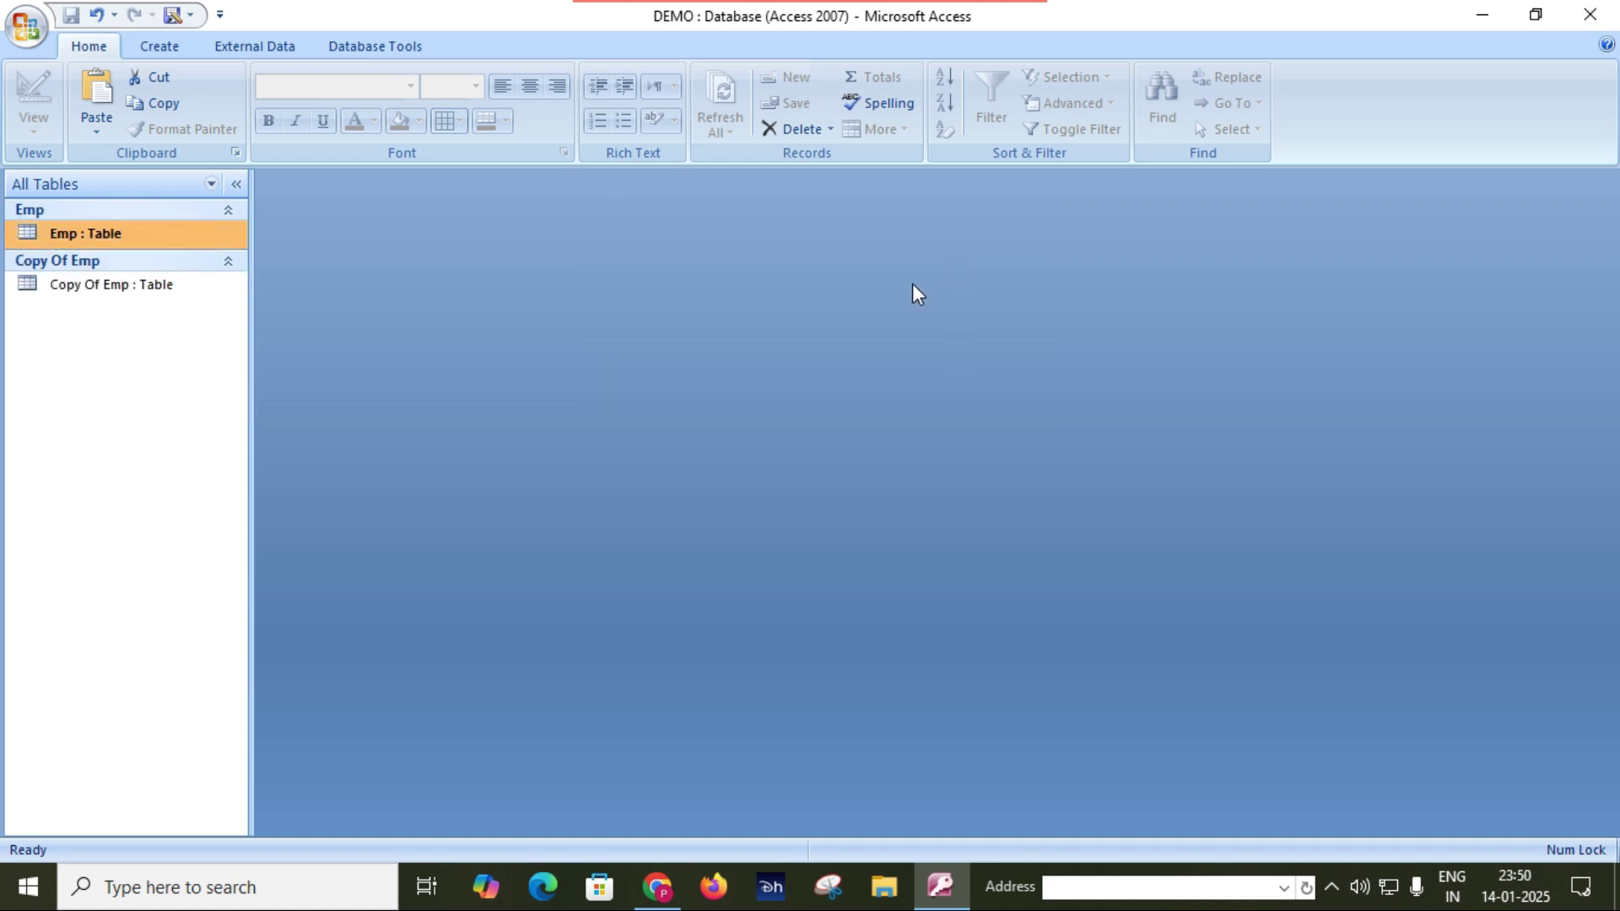
{"action": "left_click", "coordinate": [79, 289]}
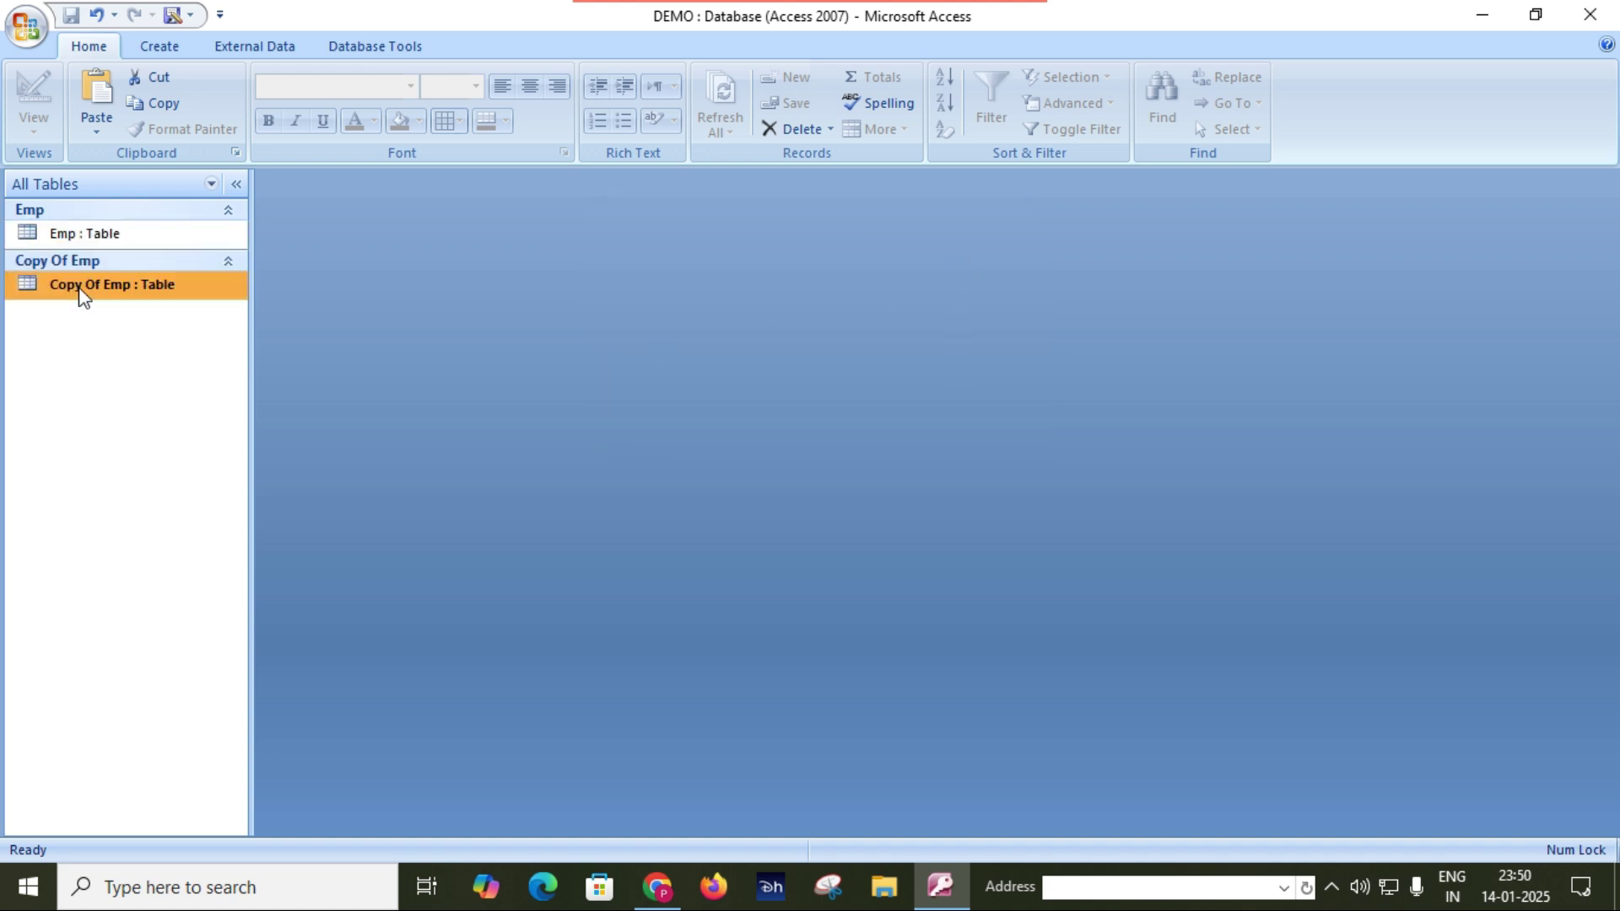
{"action": "left_click", "coordinate": [102, 241]}
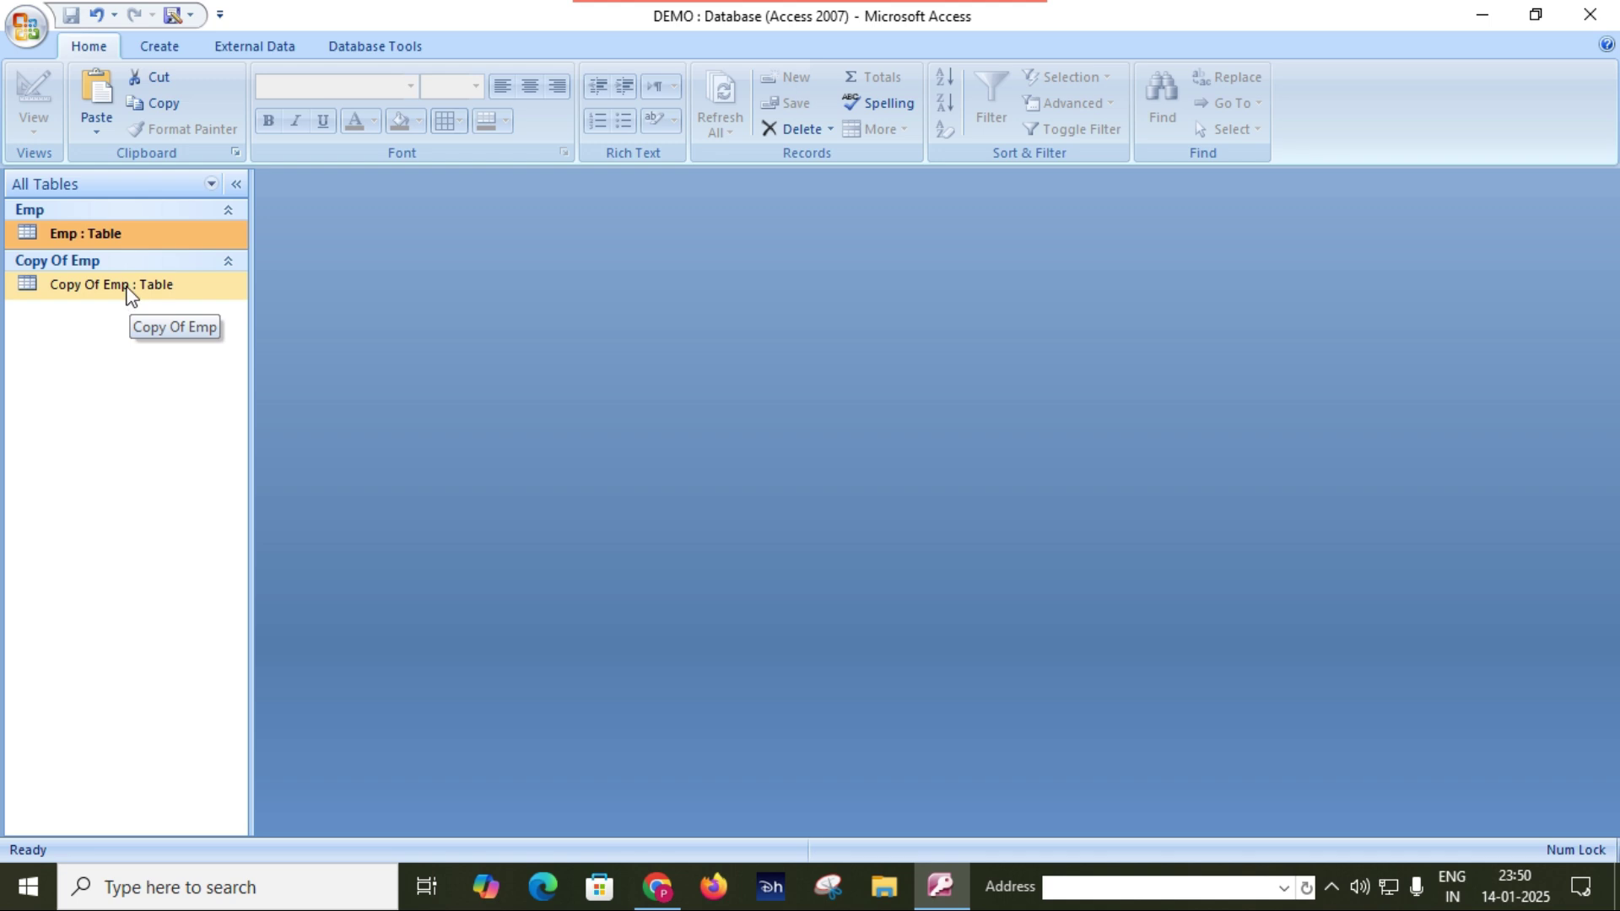
- Open the Emp and Copy Of Emp tables to compare their records, and close them
{"action": "double_click", "coordinate": [115, 233]}
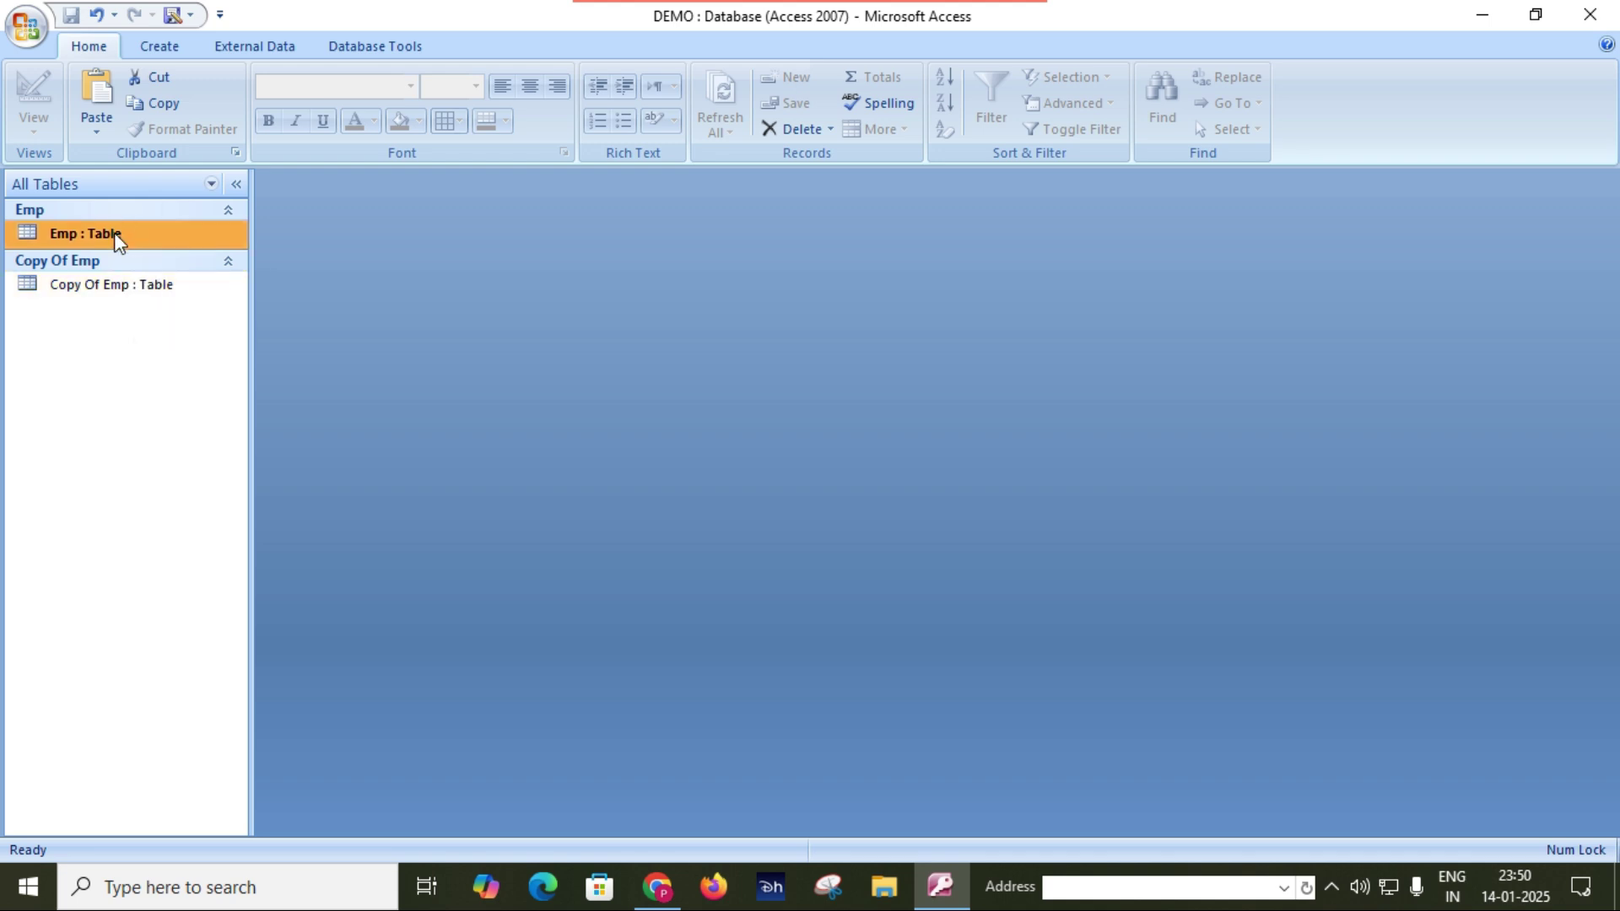
{"action": "double_click", "coordinate": [125, 289]}
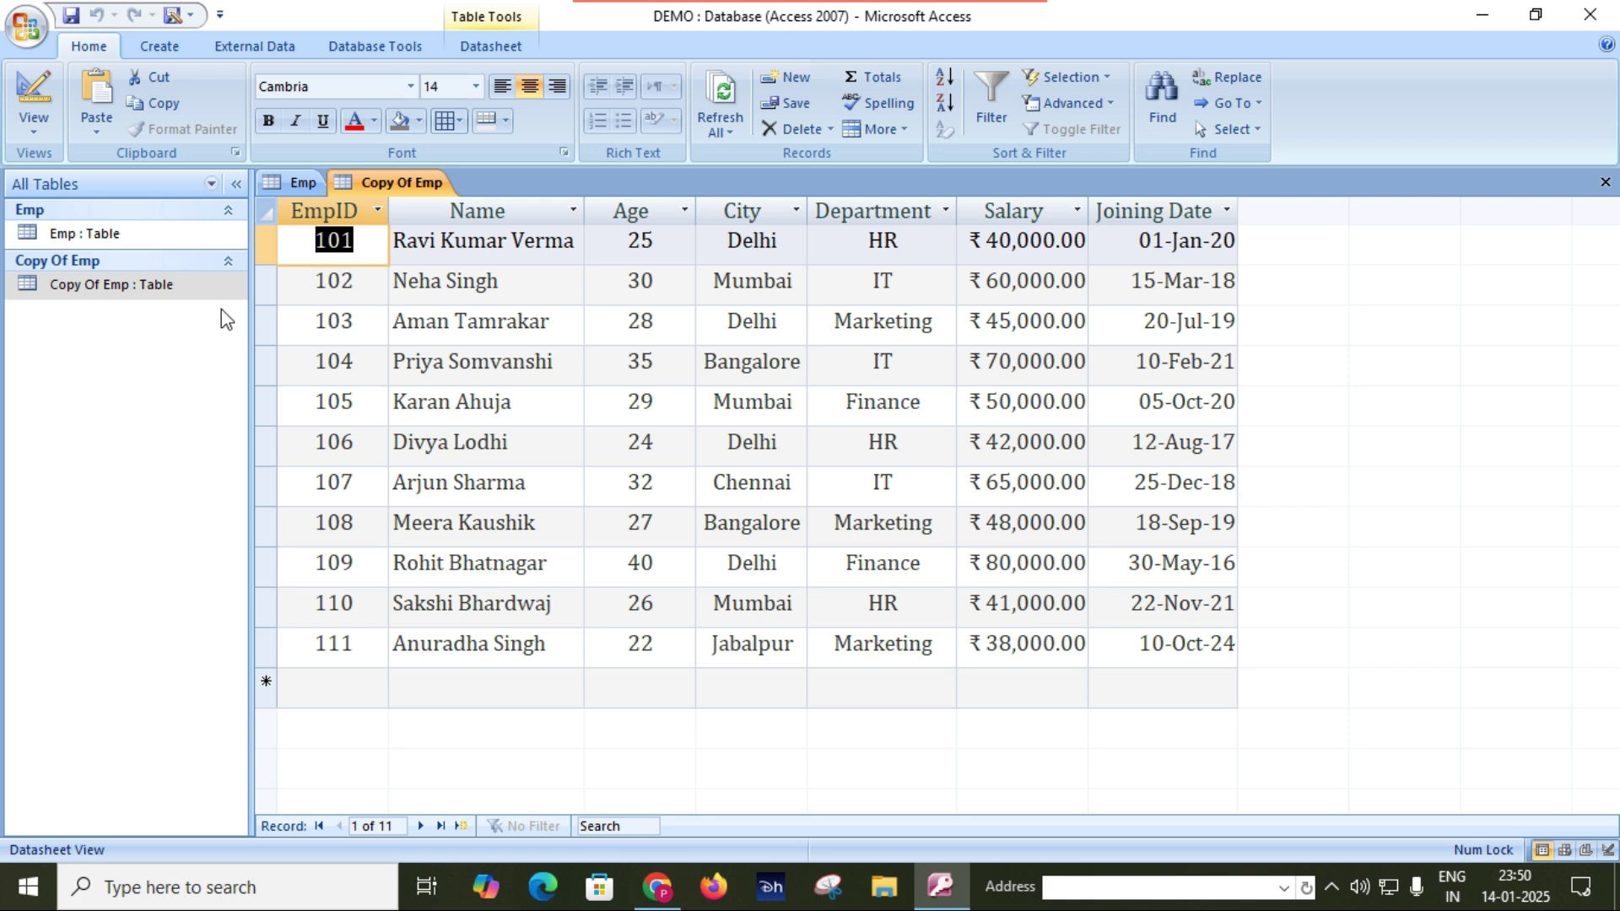
{"action": "left_click", "coordinate": [1605, 184]}
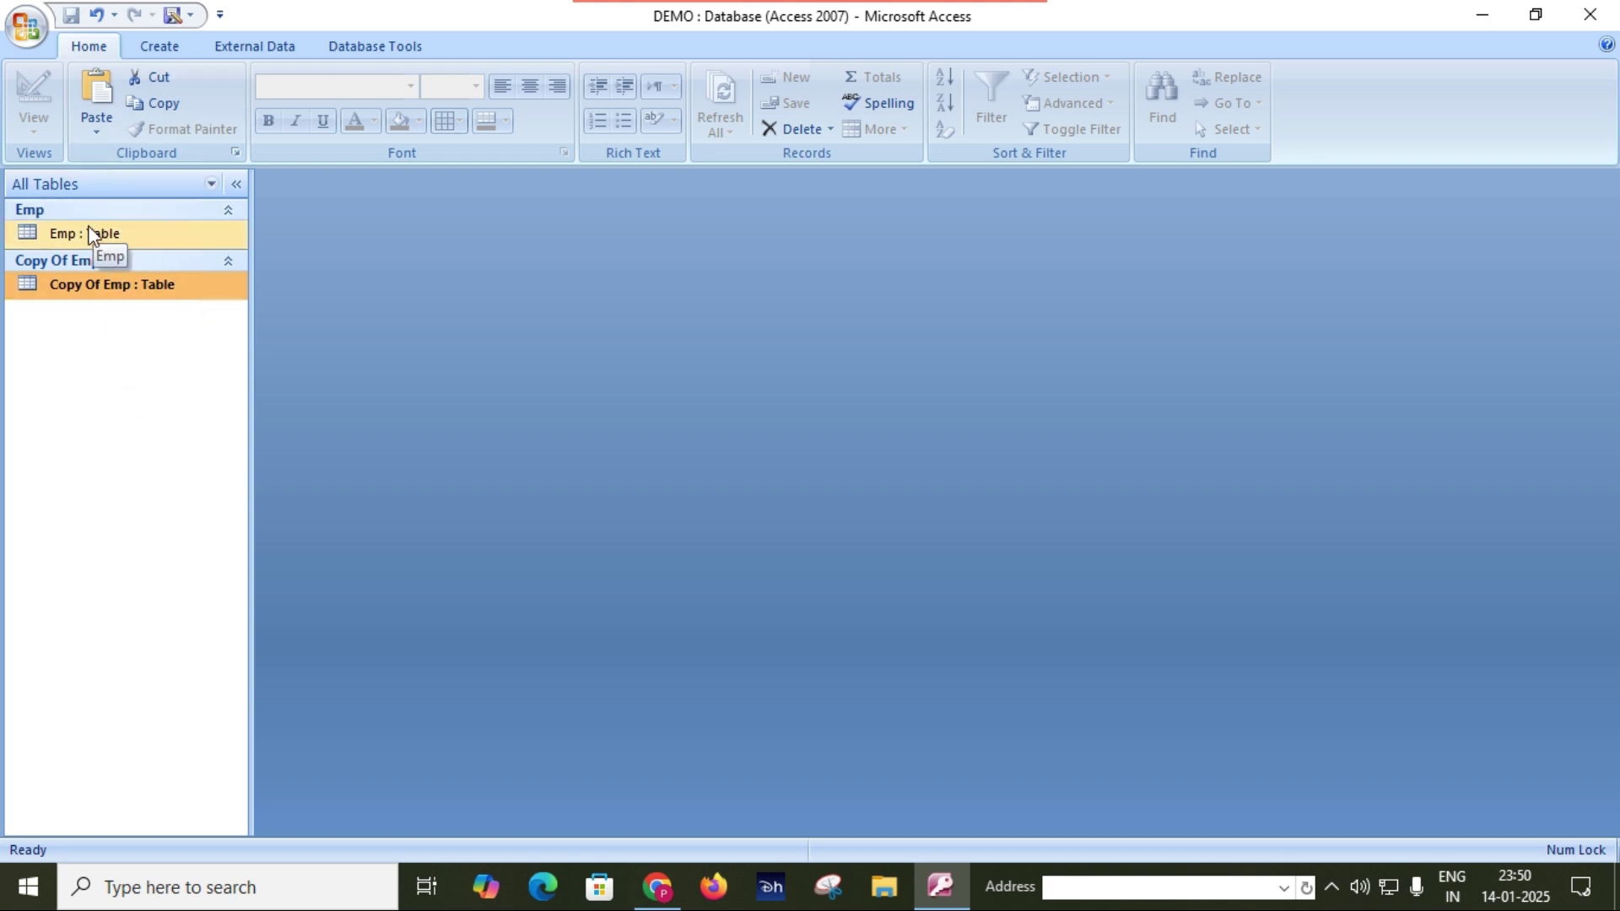
- Paste only the structure of the copied Emp table as a new table named StructureOnly
{"action": "left_click", "coordinate": [95, 93]}
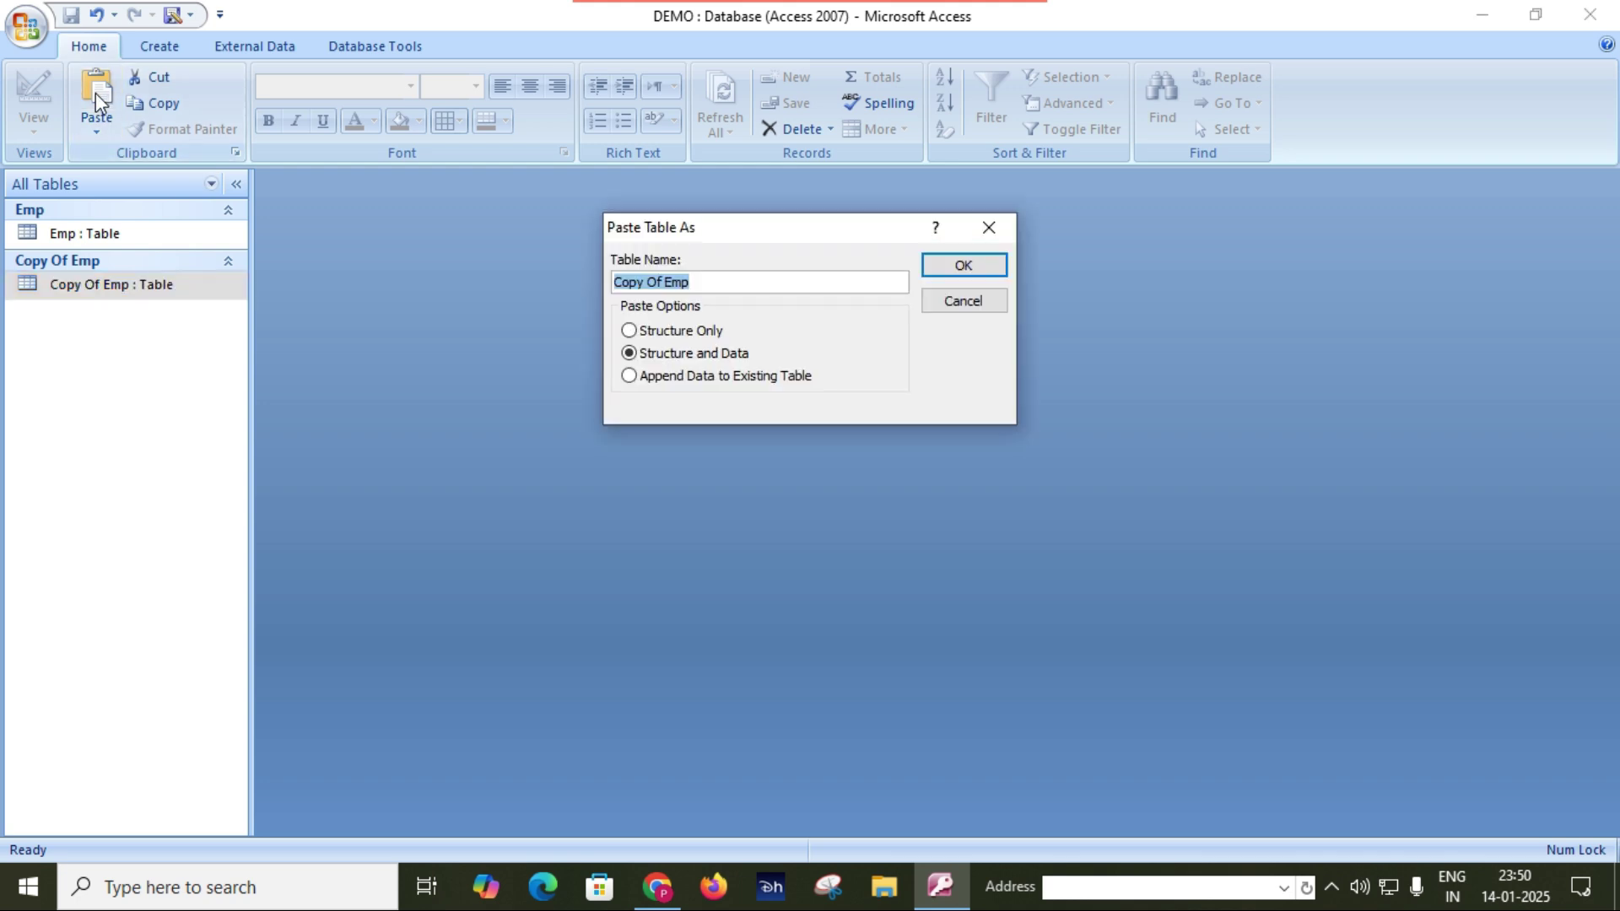
{"action": "left_click", "coordinate": [672, 331]}
{"action": "left_click", "coordinate": [699, 282]}
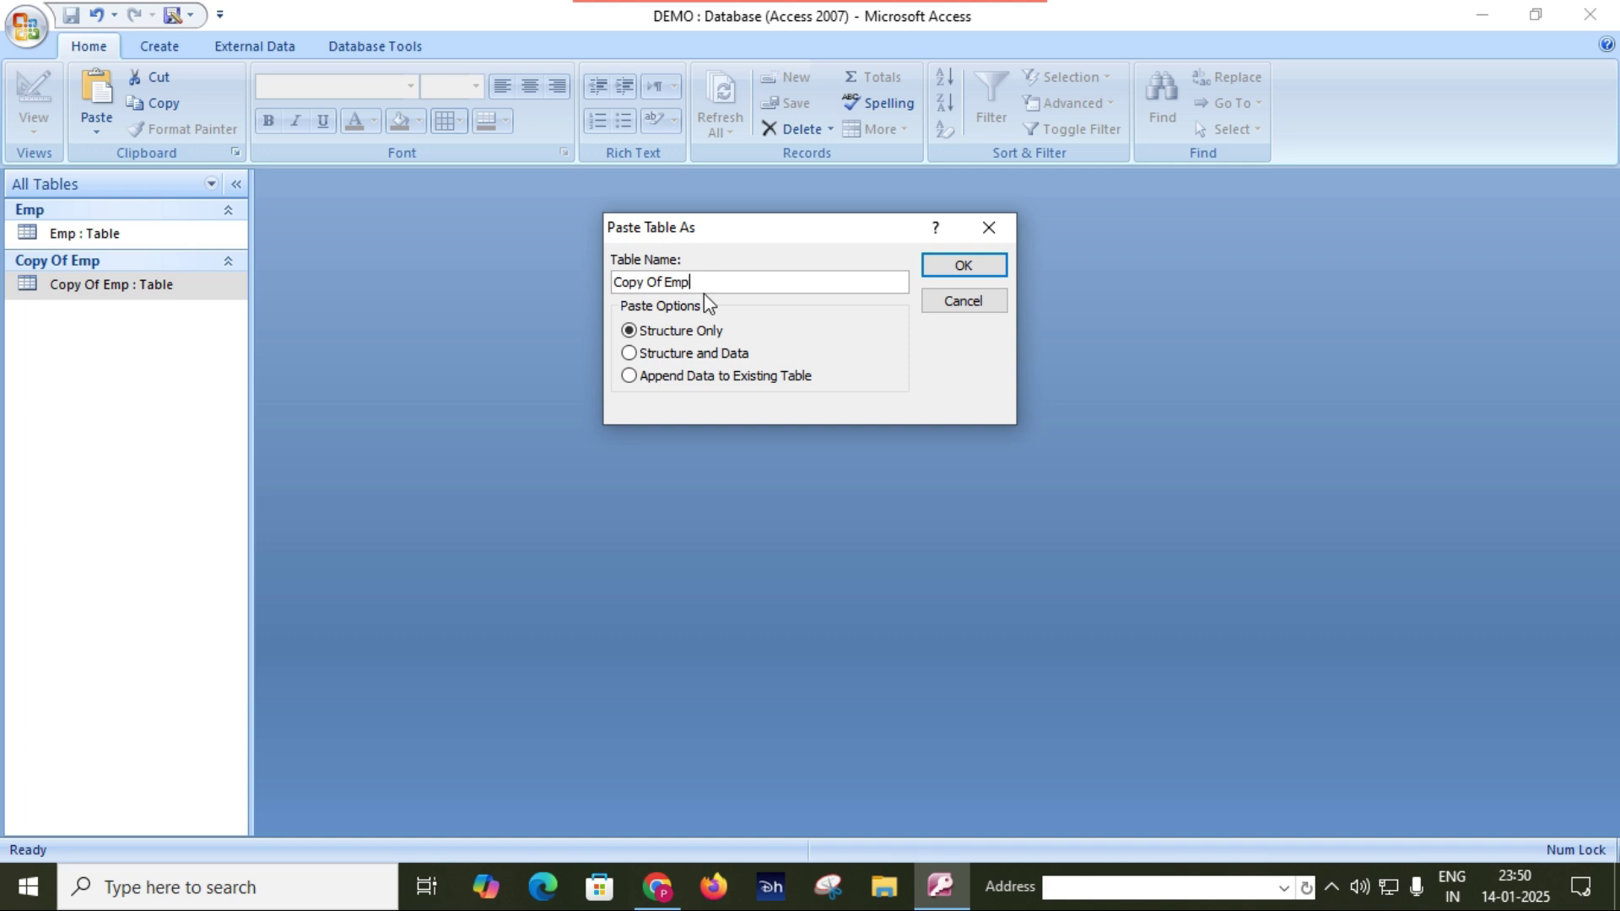
{"action": "key", "text": "BackSpace"}
{"action": "key", "text": "BackSpace"}
{"action": "key", "text": "BackSpace"}
{"action": "key", "text": "BackSpace"}
{"action": "key", "text": "BackSpace"}
{"action": "key", "text": "BackSpace"}
{"action": "key", "text": "BackSpace"}
{"action": "key", "text": "BackSpace"}
{"action": "key", "text": "BackSpace"}
{"action": "key", "text": "BackSpace"}
{"action": "key", "text": "BackSpace"}
{"action": "type", "text": "S"}
{"action": "type", "text": "t"}
{"action": "type", "text": "ructure"}
{"action": "type", "text": "Obl"}
{"action": "key", "text": "BackSpace"}
{"action": "type", "text": "nly"}
{"action": "left_click", "coordinate": [965, 265]}
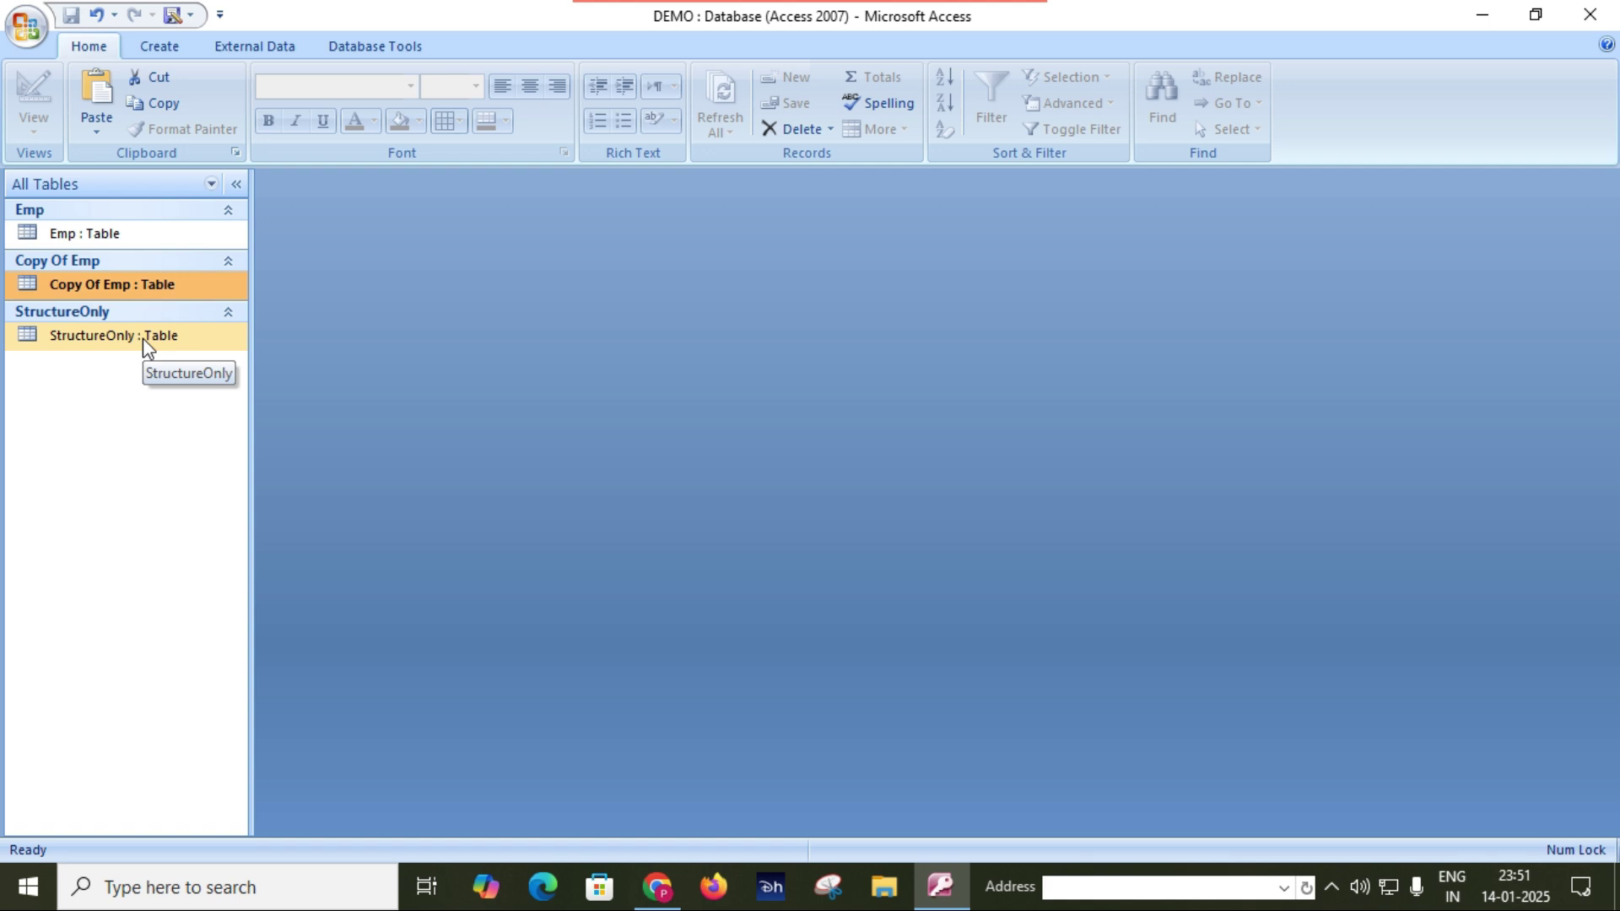
- Open StructureOnly, Copy Of Emp and Emp to compare their fields and records, and close all three tables
{"action": "double_click", "coordinate": [144, 338]}
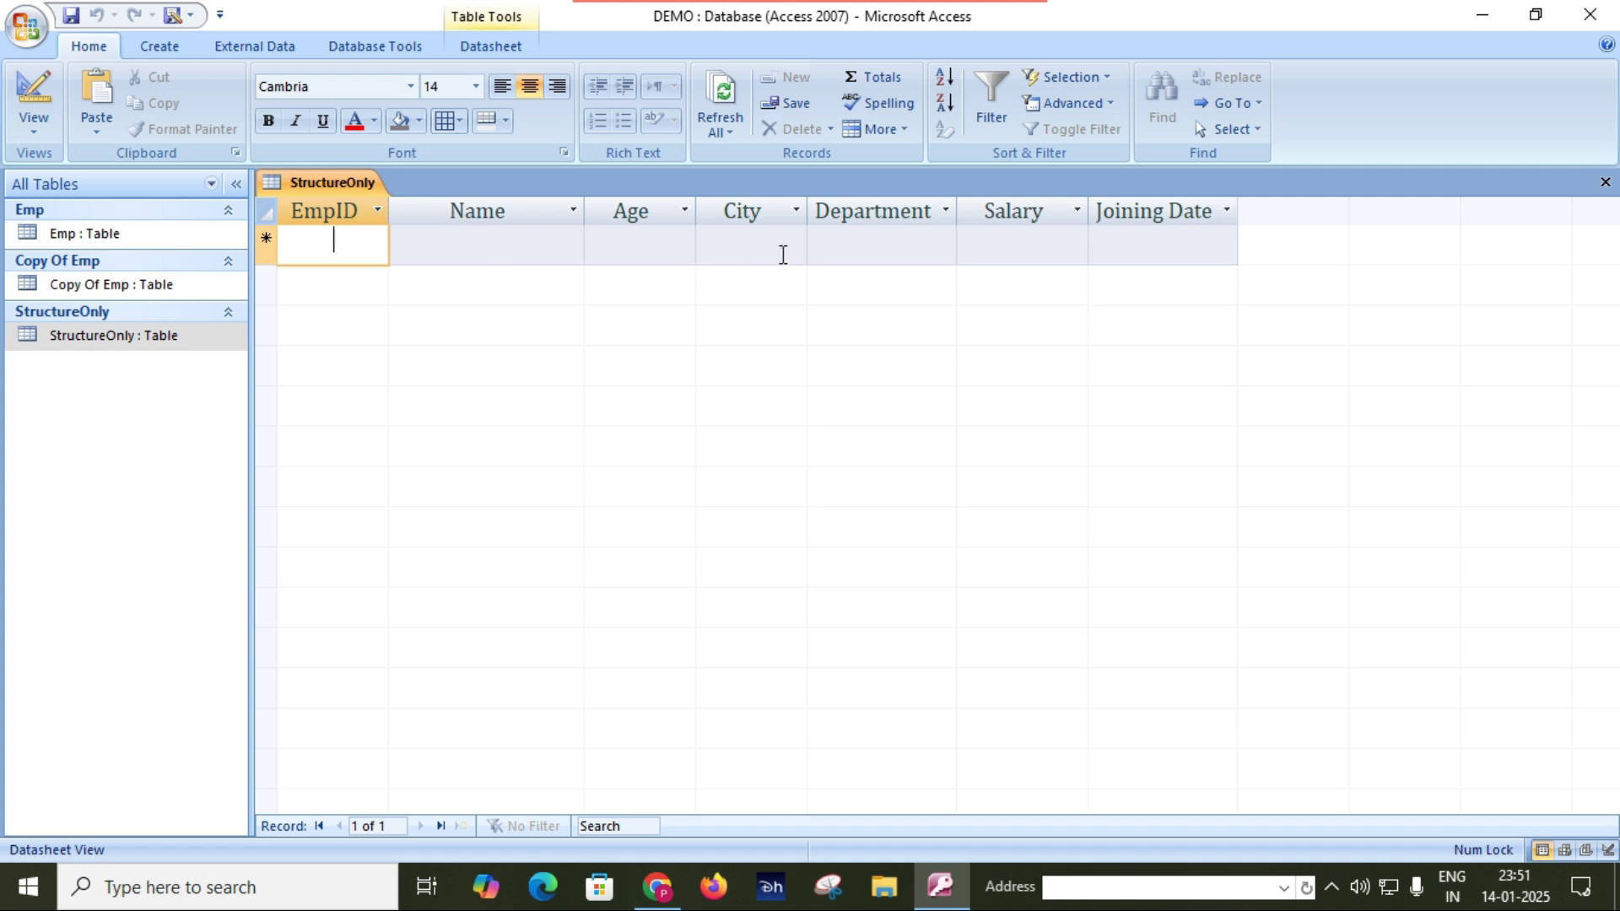
{"action": "double_click", "coordinate": [101, 286]}
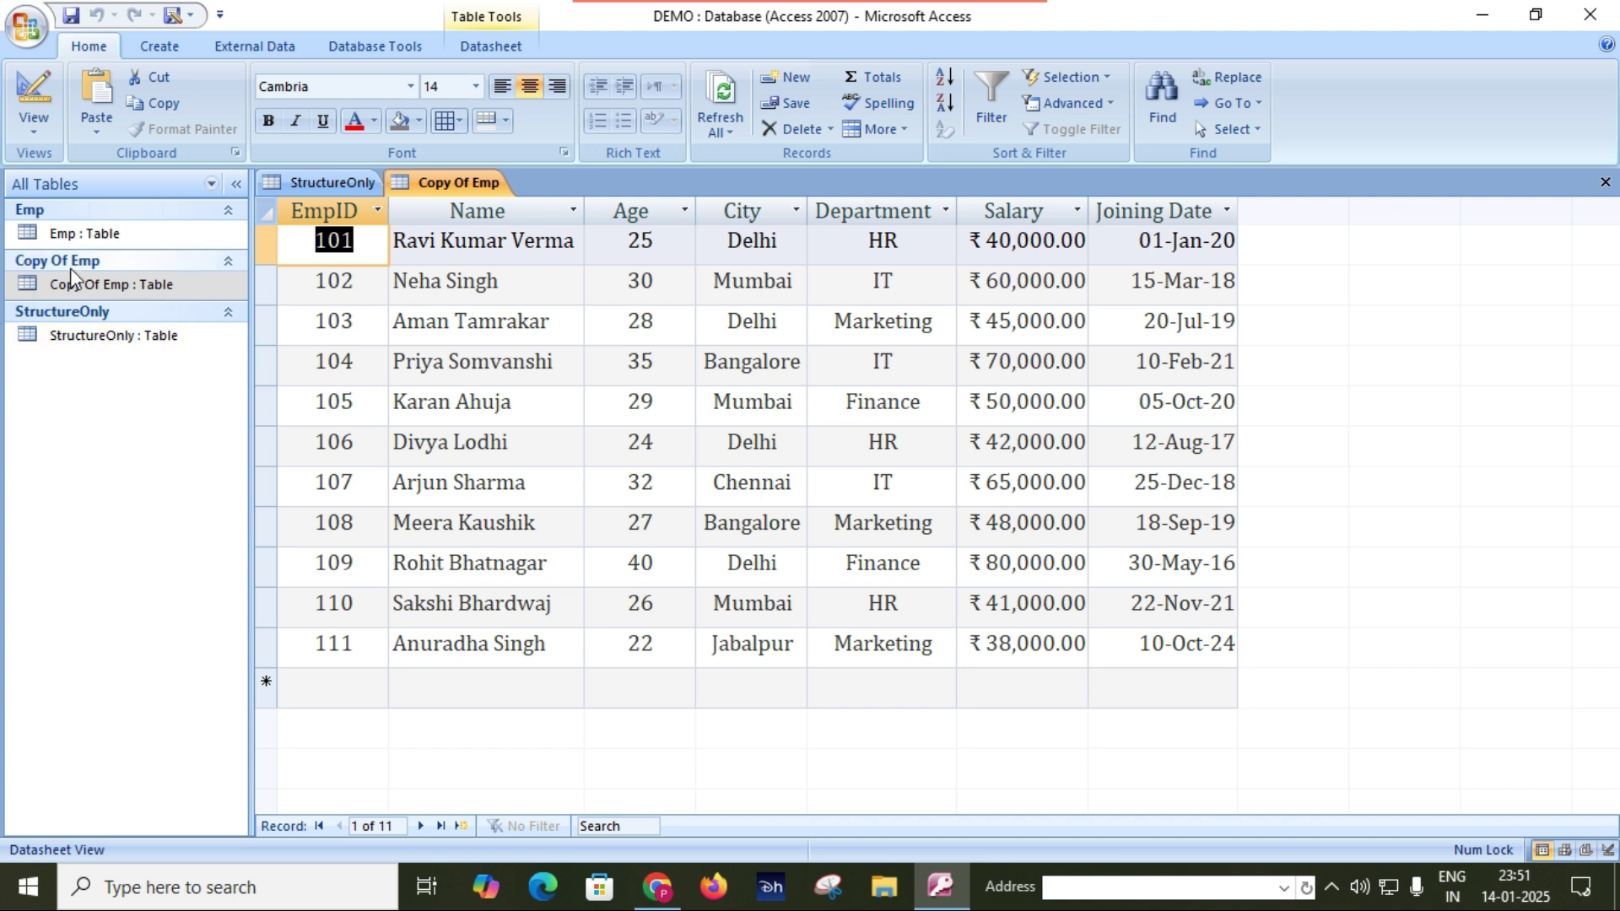
{"action": "double_click", "coordinate": [108, 235]}
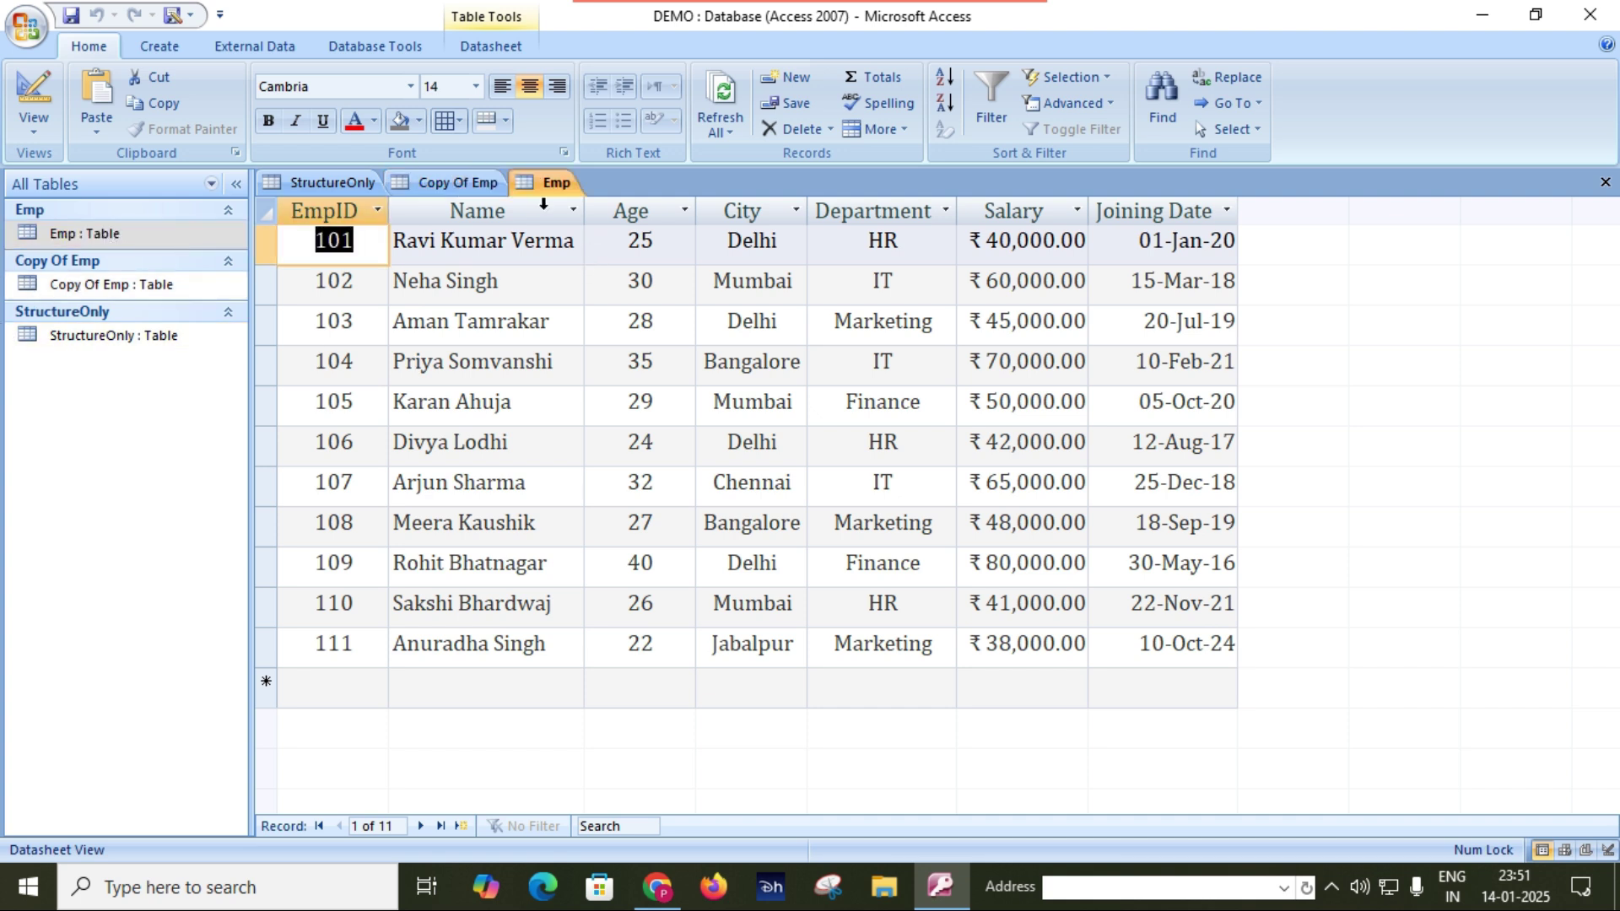
{"action": "left_click", "coordinate": [556, 185]}
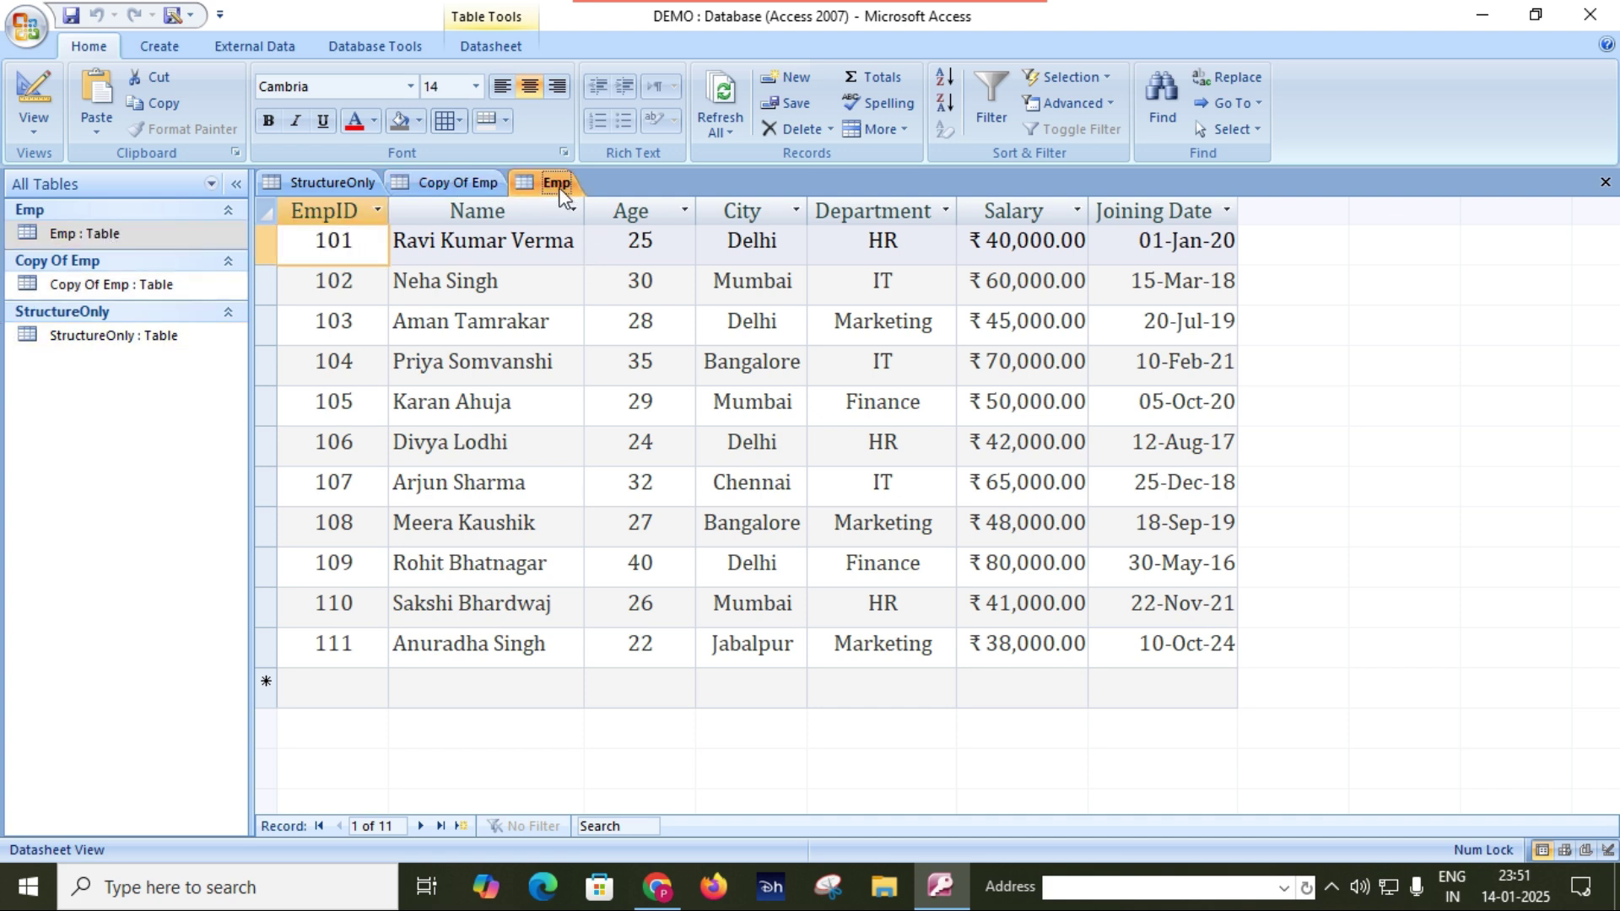
{"action": "left_click", "coordinate": [452, 184]}
{"action": "left_click", "coordinate": [337, 182]}
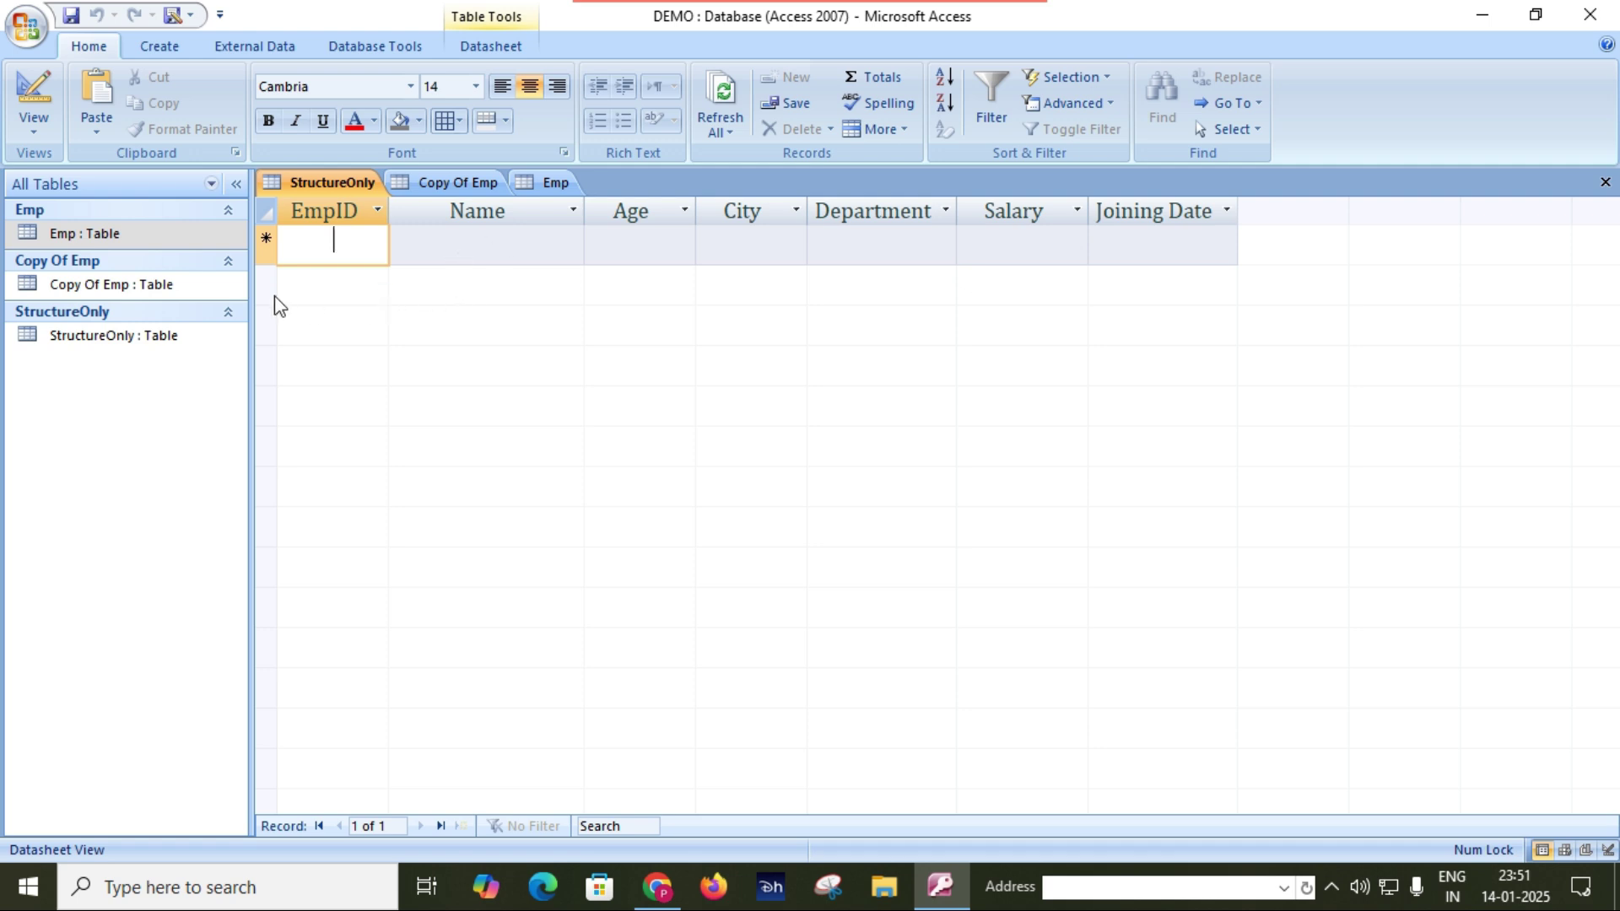
{"action": "left_click", "coordinate": [1605, 183]}
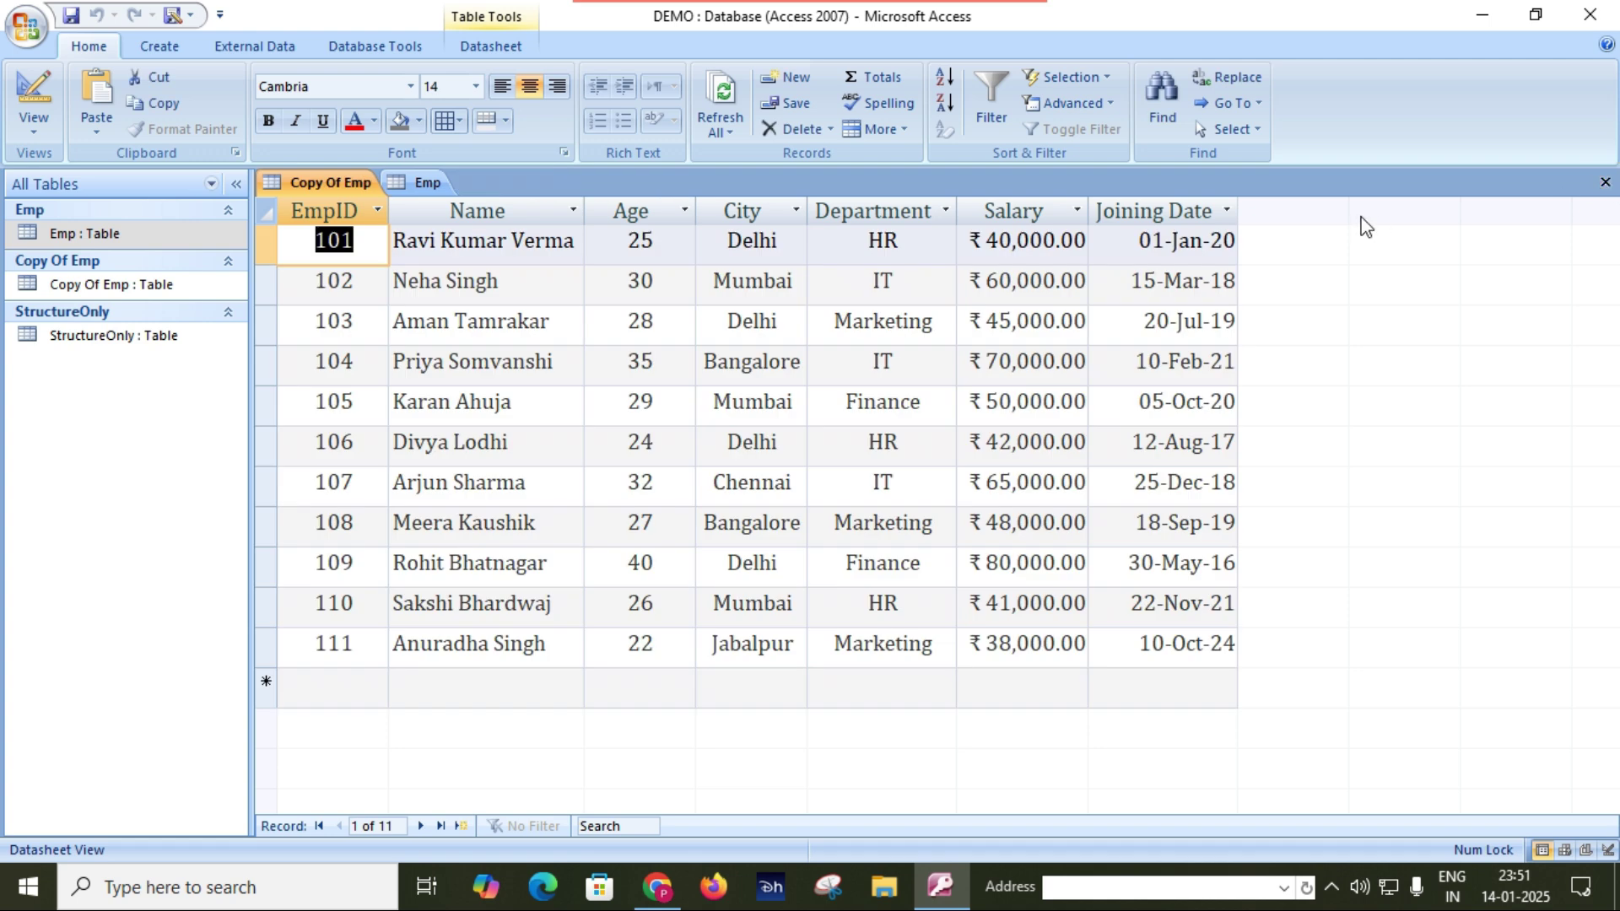
{"action": "left_click", "coordinate": [1603, 185]}
{"action": "left_click", "coordinate": [1603, 186]}
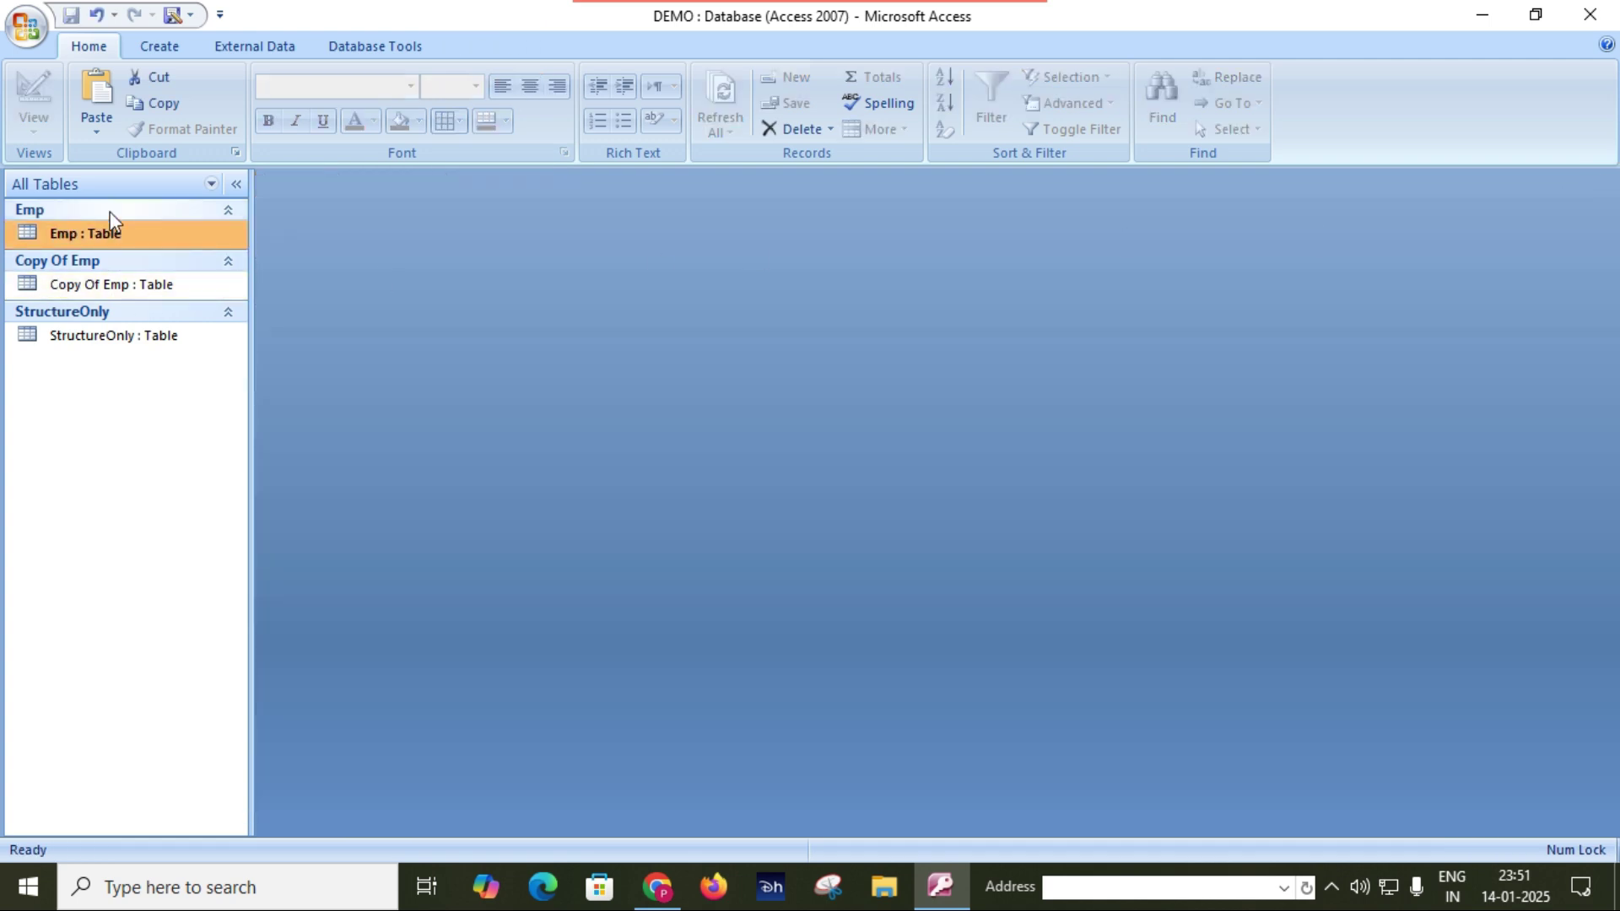
- Review the paste options for the copied Emp table, including appending to an existing table, and cancel the paste
{"action": "left_click", "coordinate": [96, 95]}
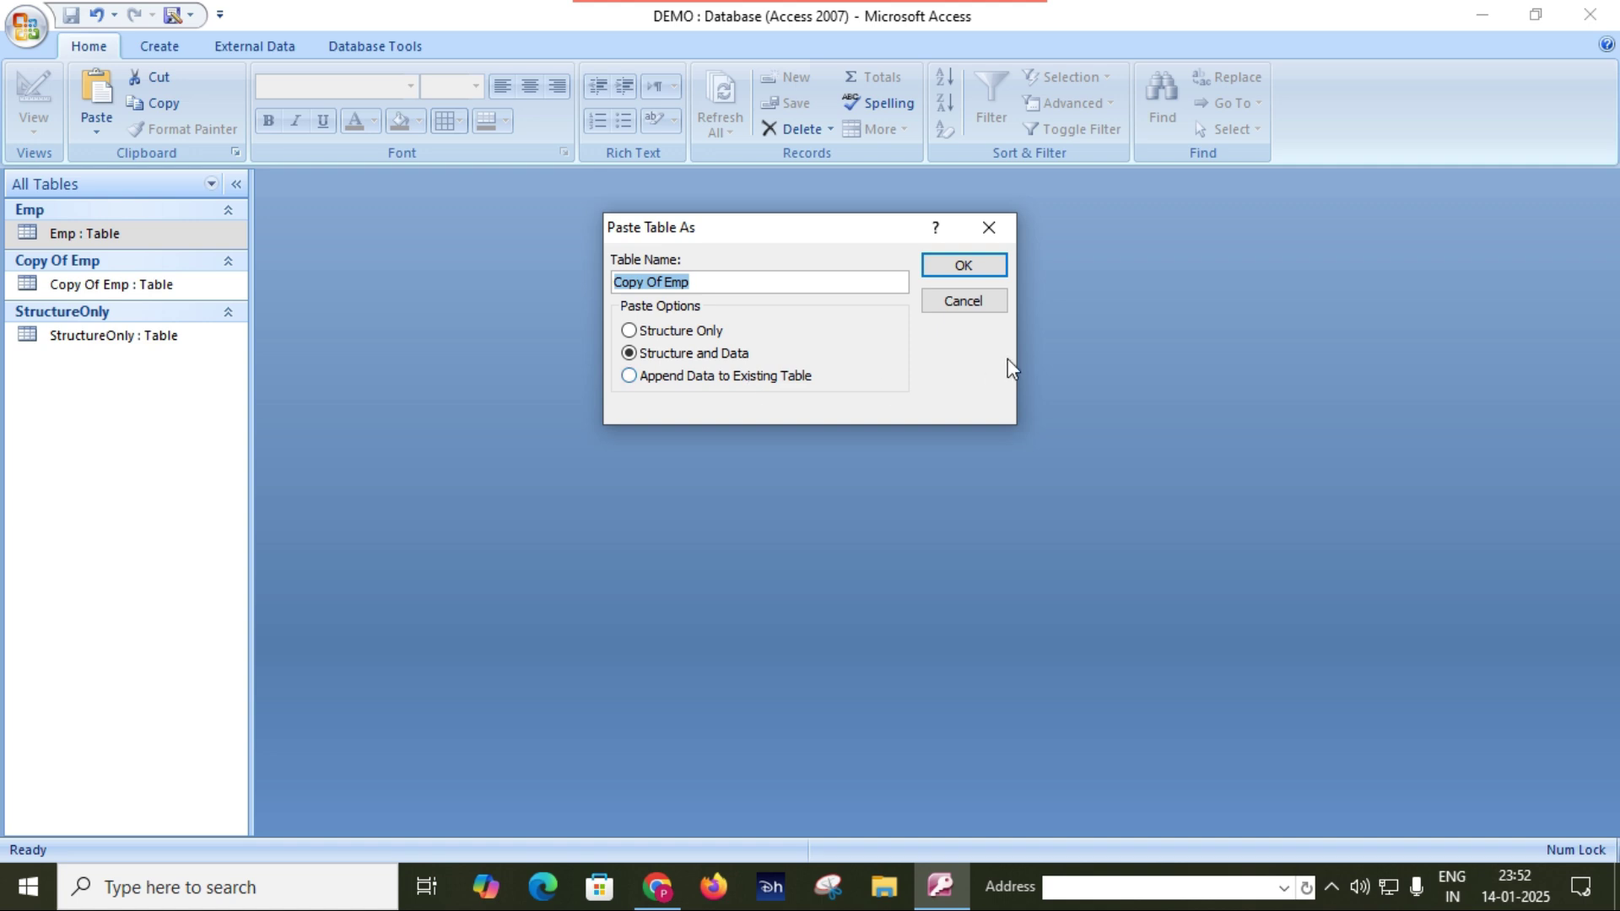
{"action": "left_click", "coordinate": [989, 227]}
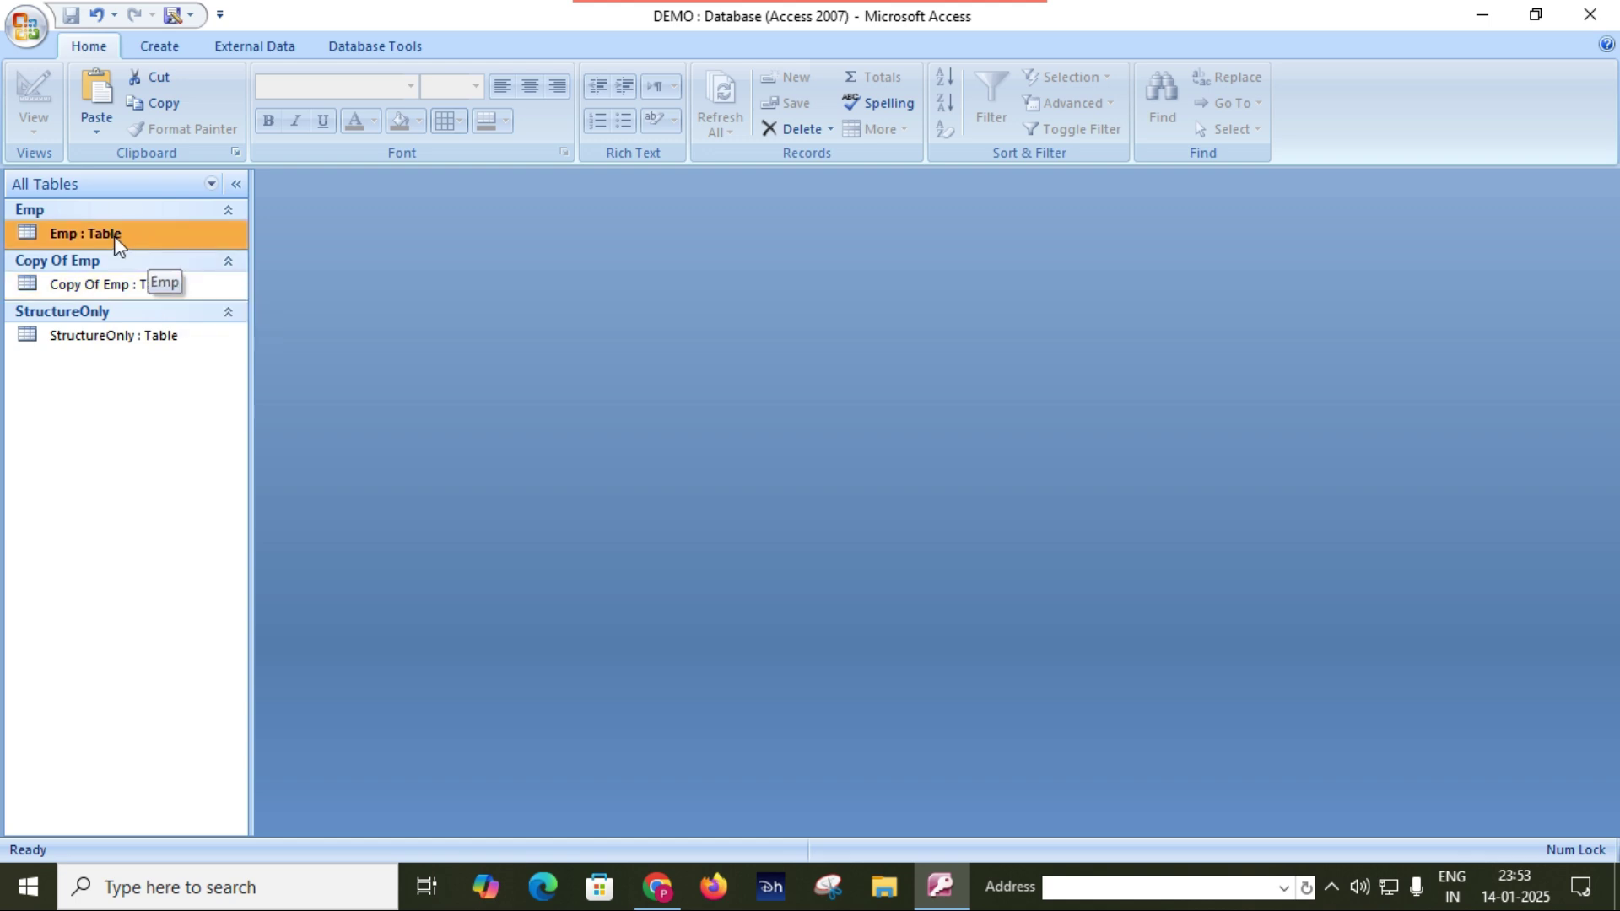
- Open the StructureOnly and Emp tables, check the EmpIDs used in Emp, and return to StructureOnly
{"action": "double_click", "coordinate": [128, 334]}
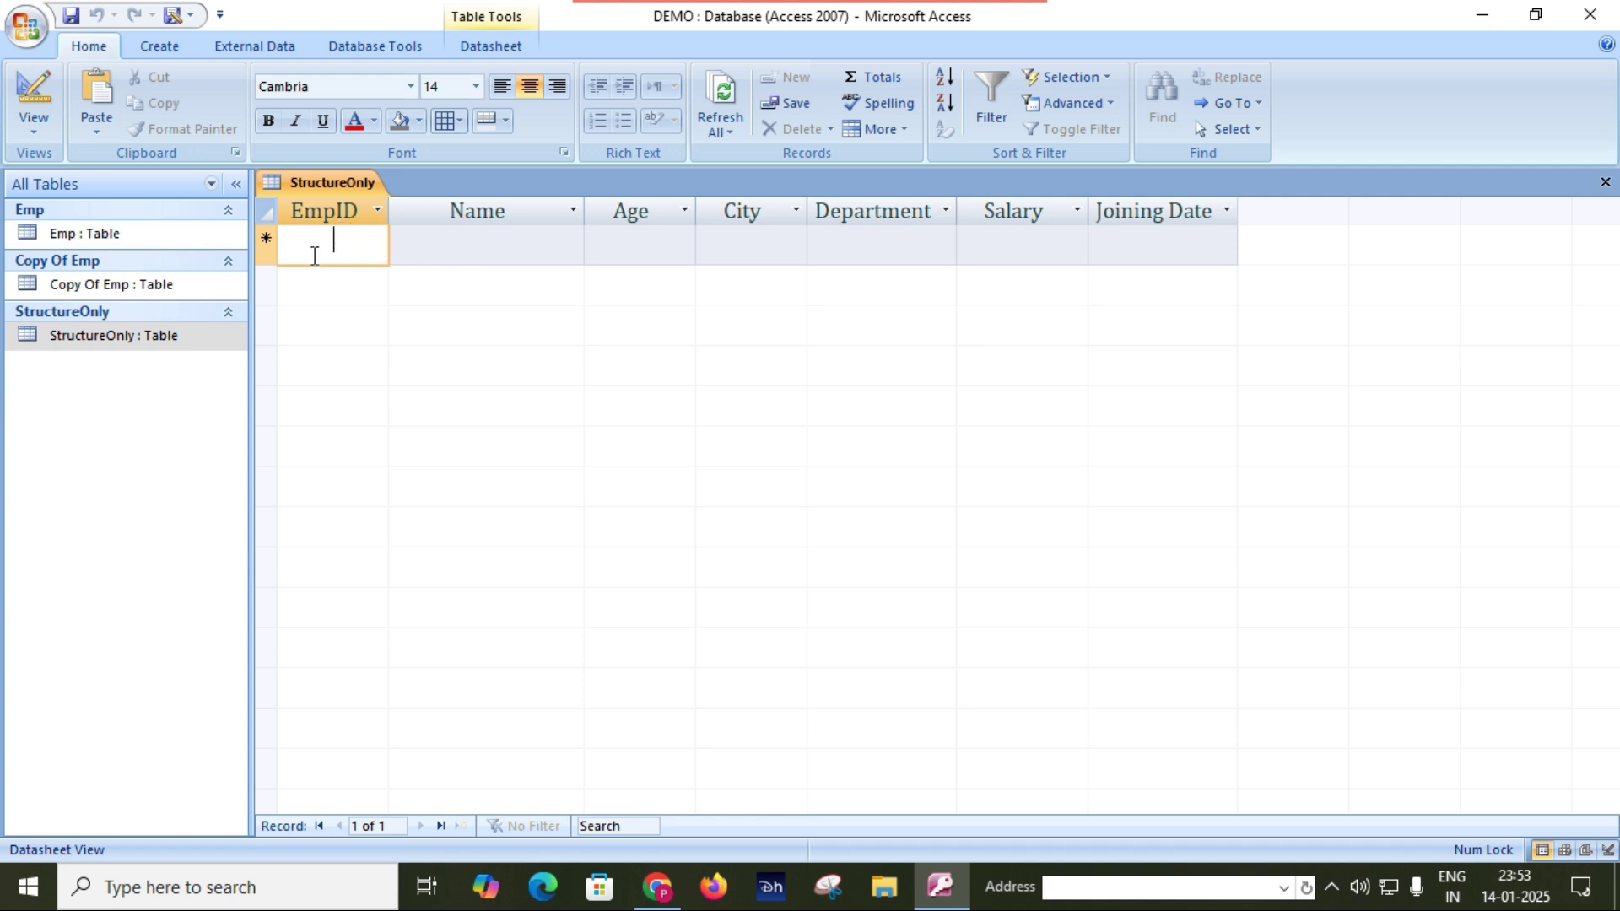
{"action": "double_click", "coordinate": [102, 239]}
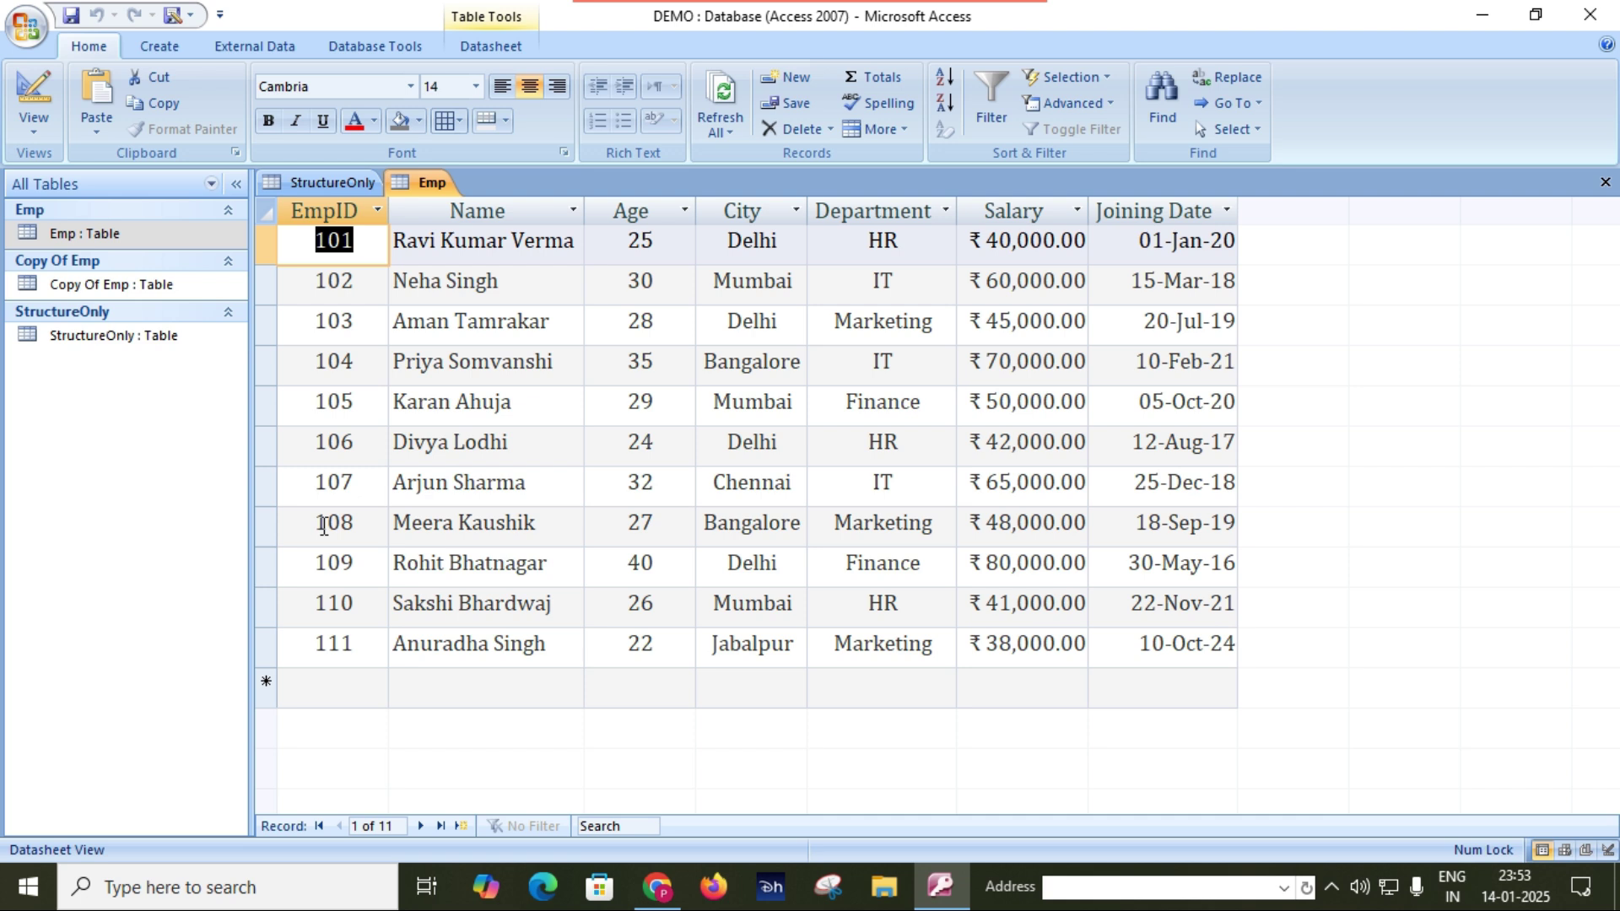
{"action": "double_click", "coordinate": [101, 340]}
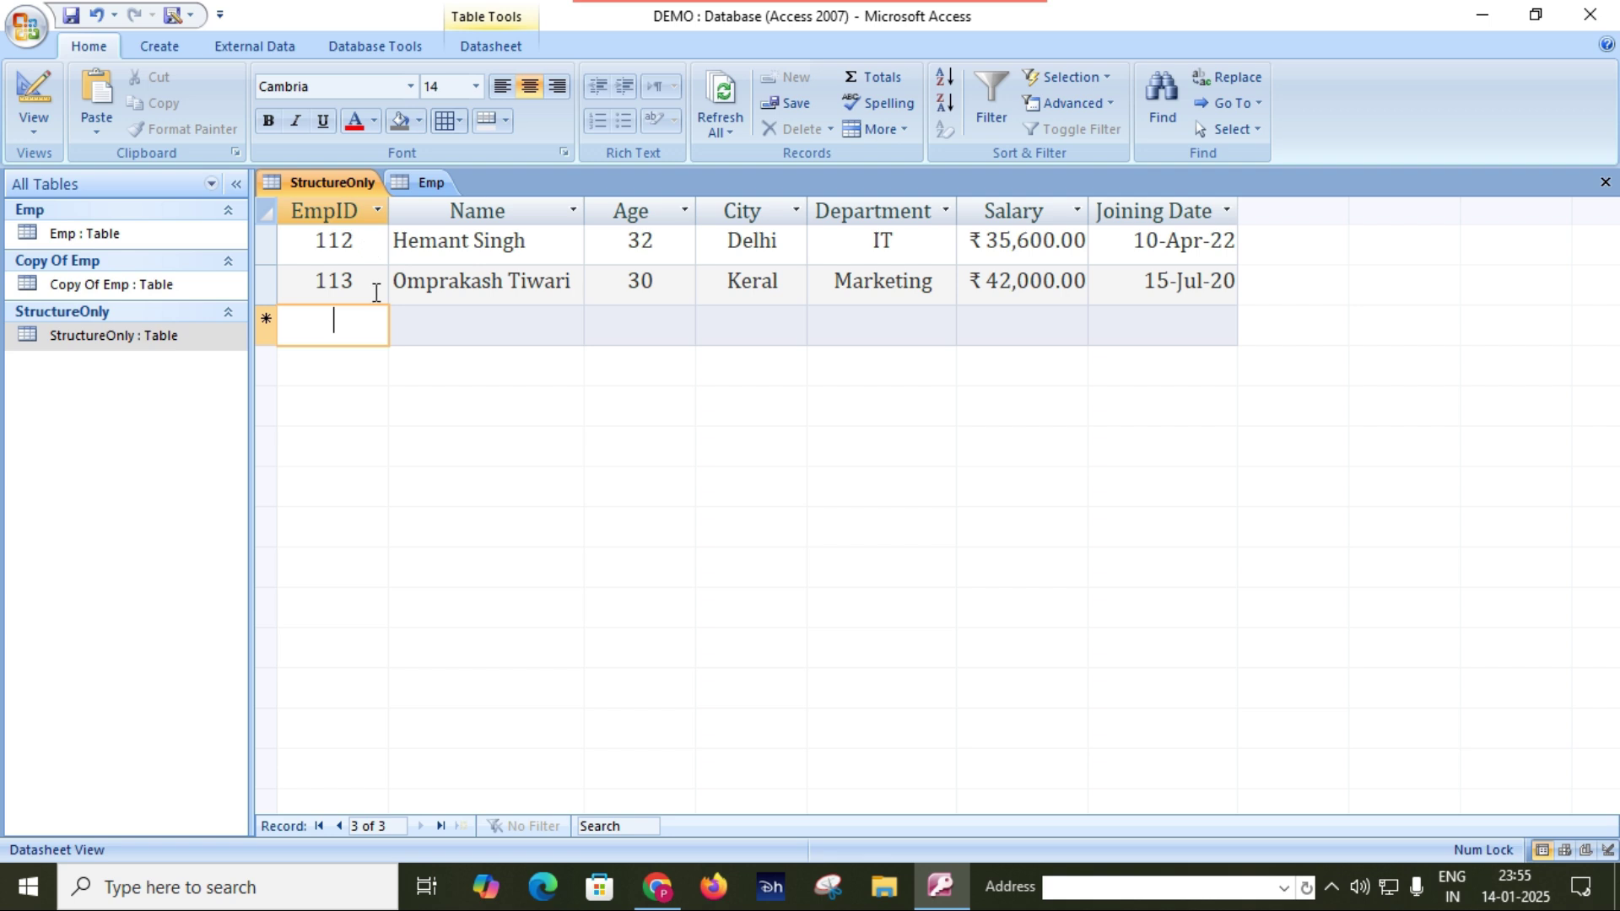
- Compare the records in StructureOnly and Emp, close both tables, and reopen StructureOnly to recheck its records before closing it
{"action": "key", "text": "Up"}
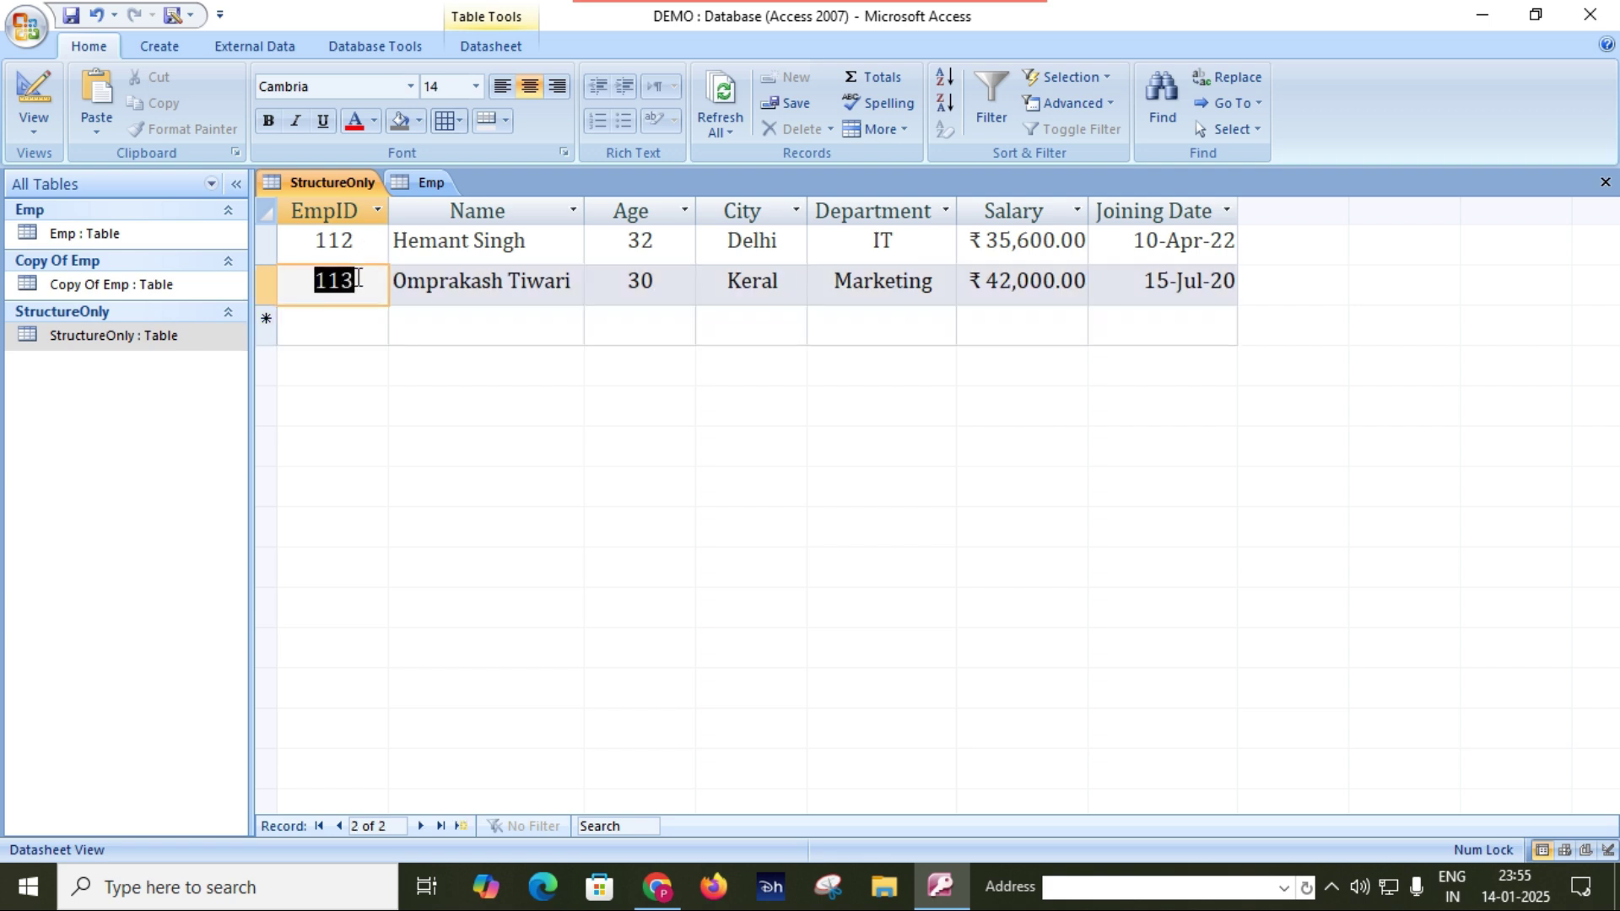
{"action": "left_click", "coordinate": [430, 182]}
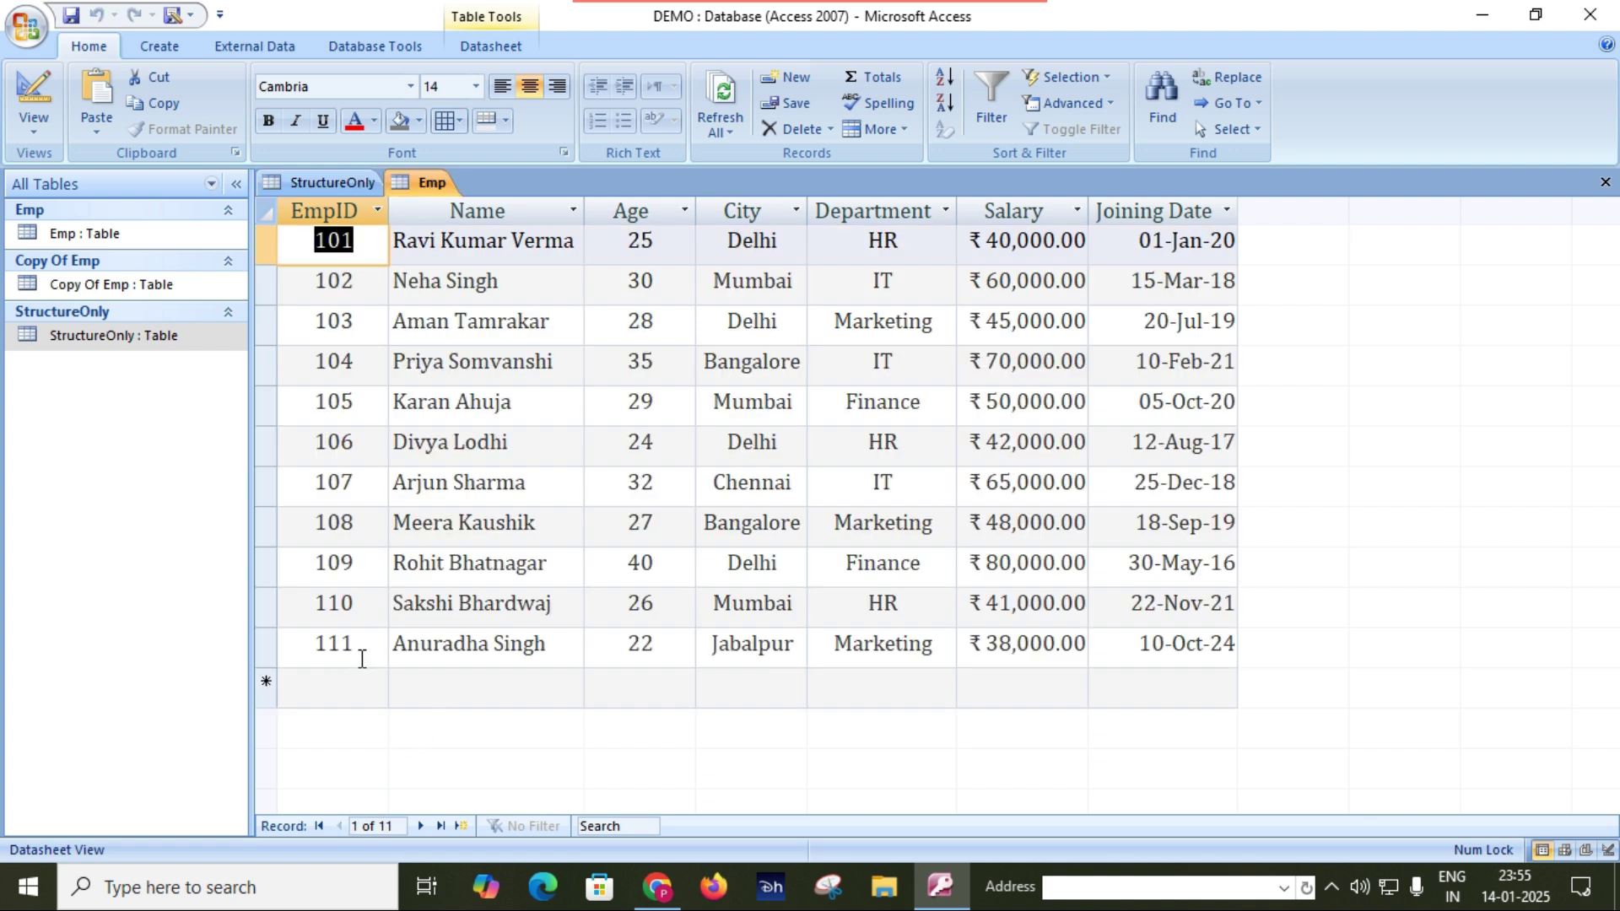
{"action": "left_click", "coordinate": [341, 180]}
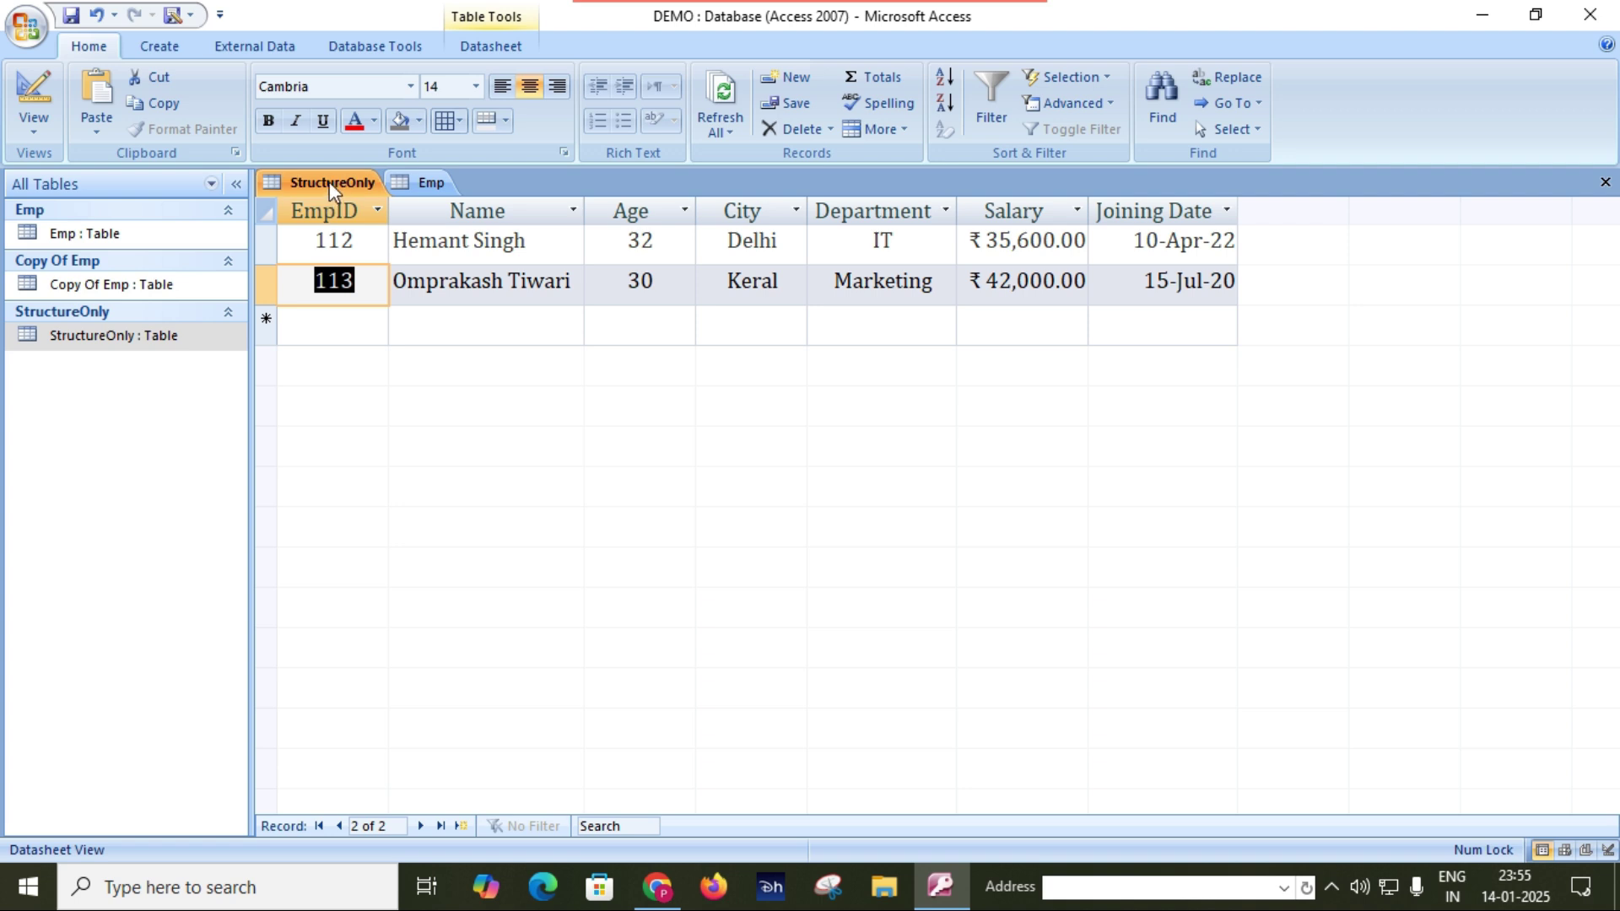
{"action": "left_click", "coordinate": [430, 184]}
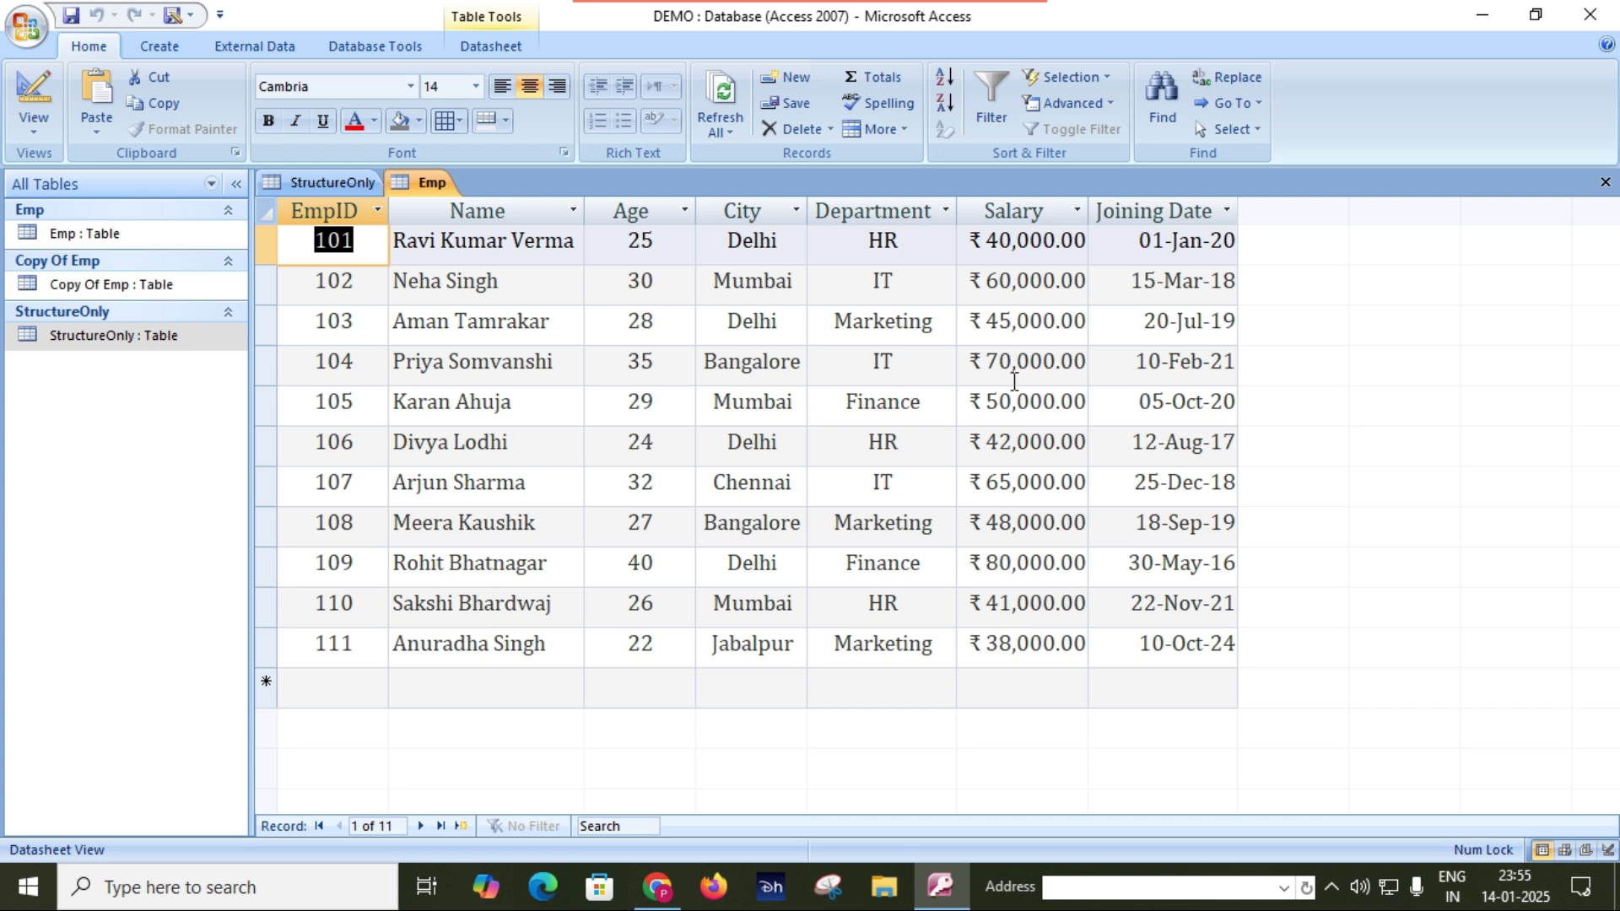
{"action": "left_click", "coordinate": [1605, 183]}
{"action": "left_click", "coordinate": [1605, 183]}
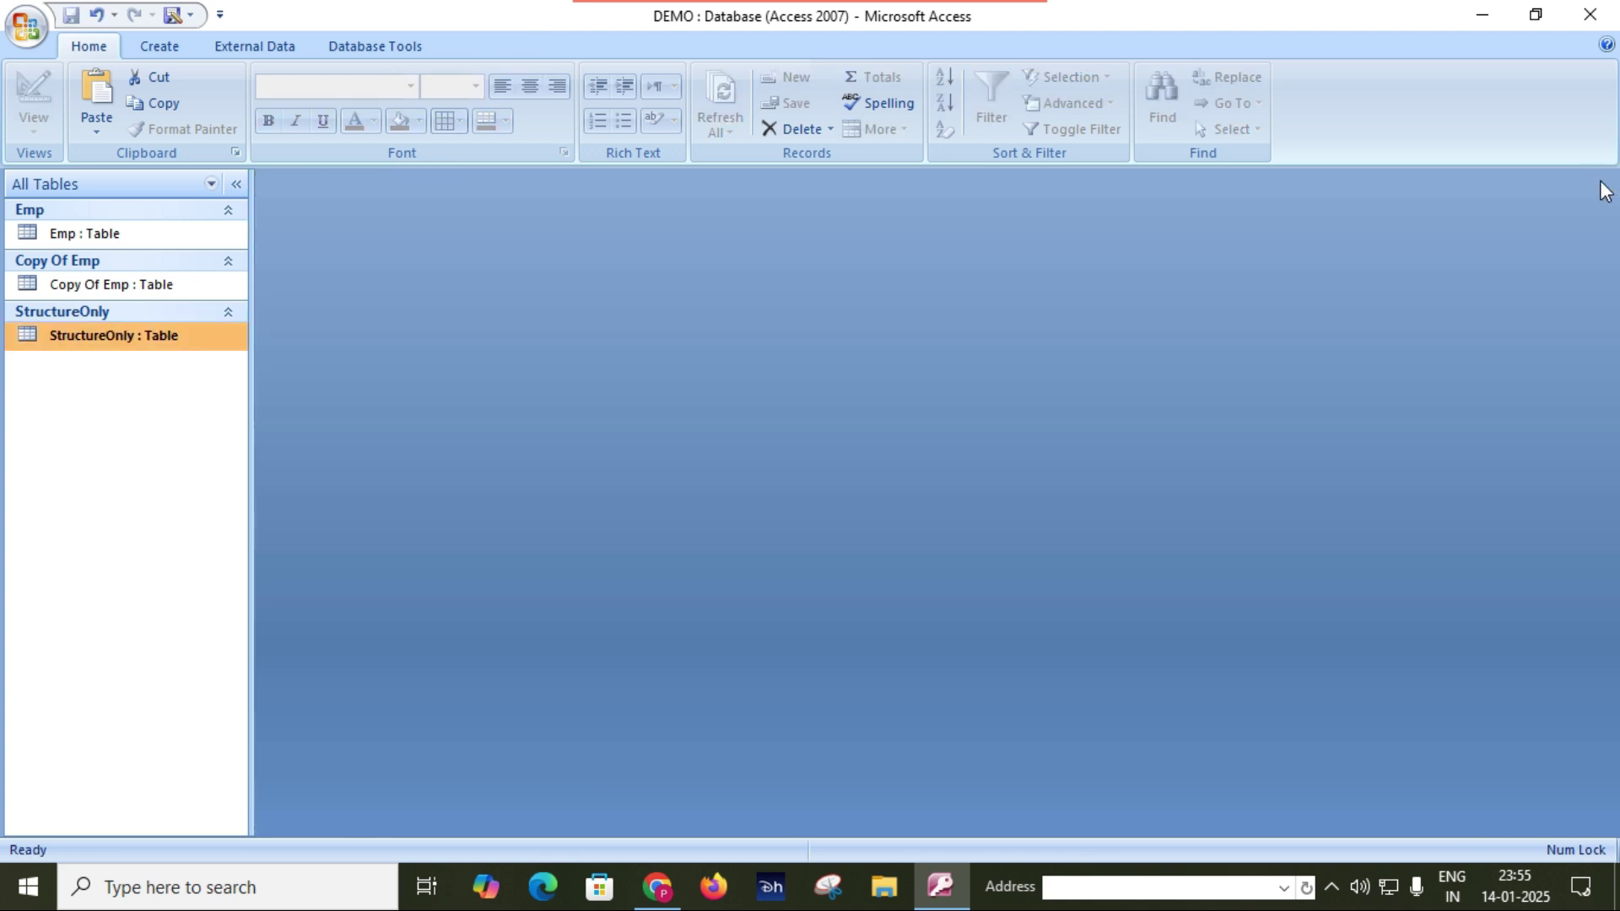
{"action": "double_click", "coordinate": [99, 337]}
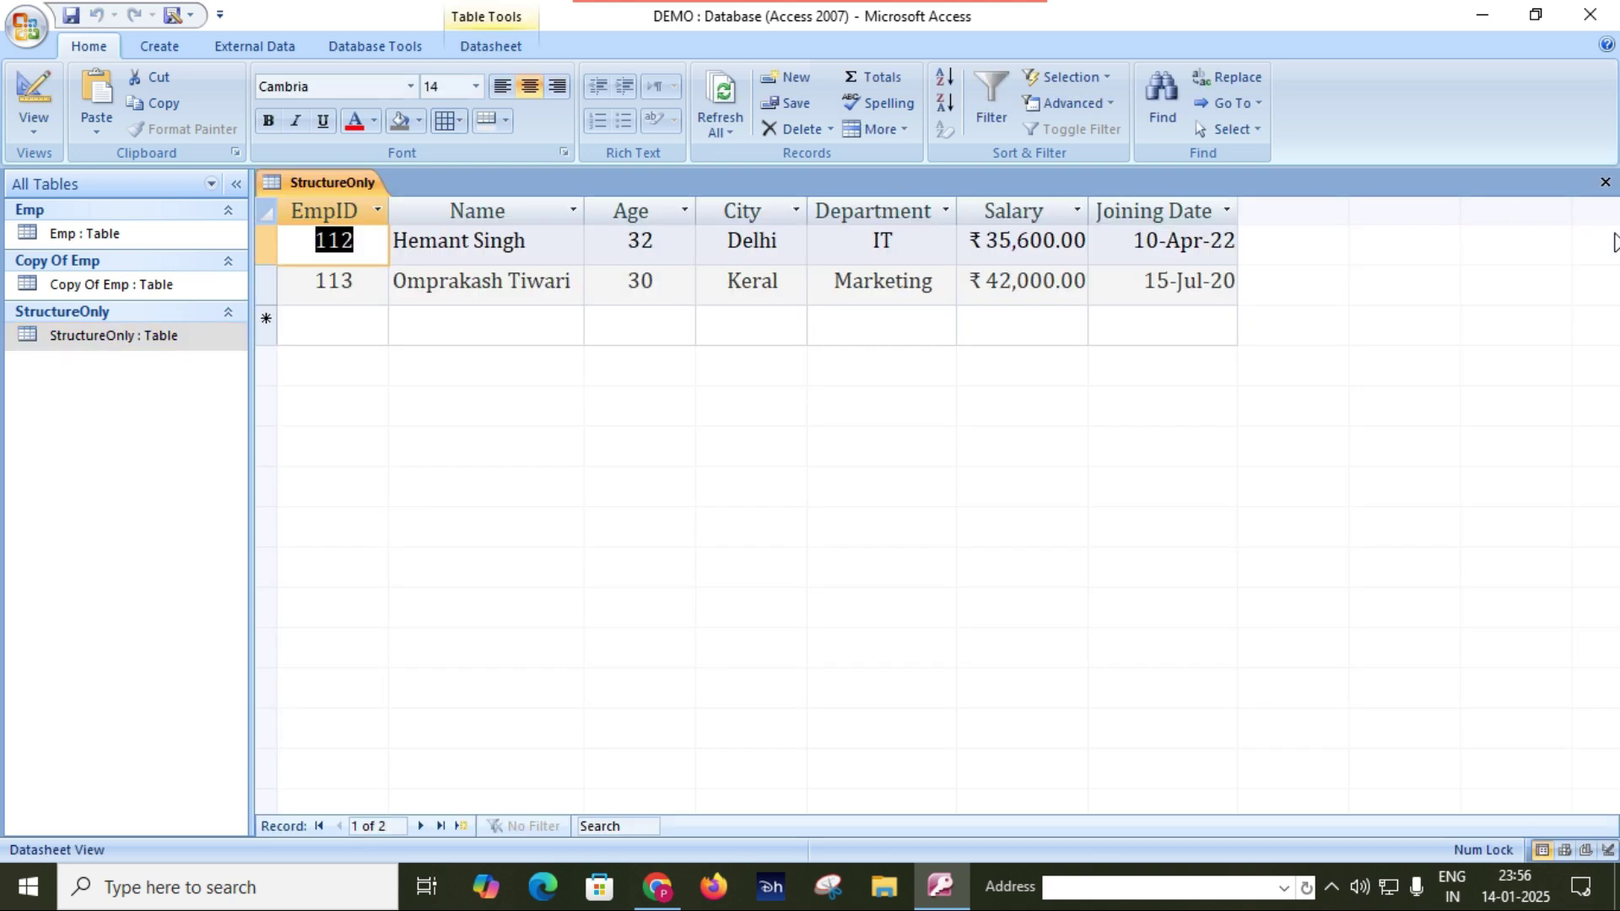
{"action": "left_click", "coordinate": [1605, 183]}
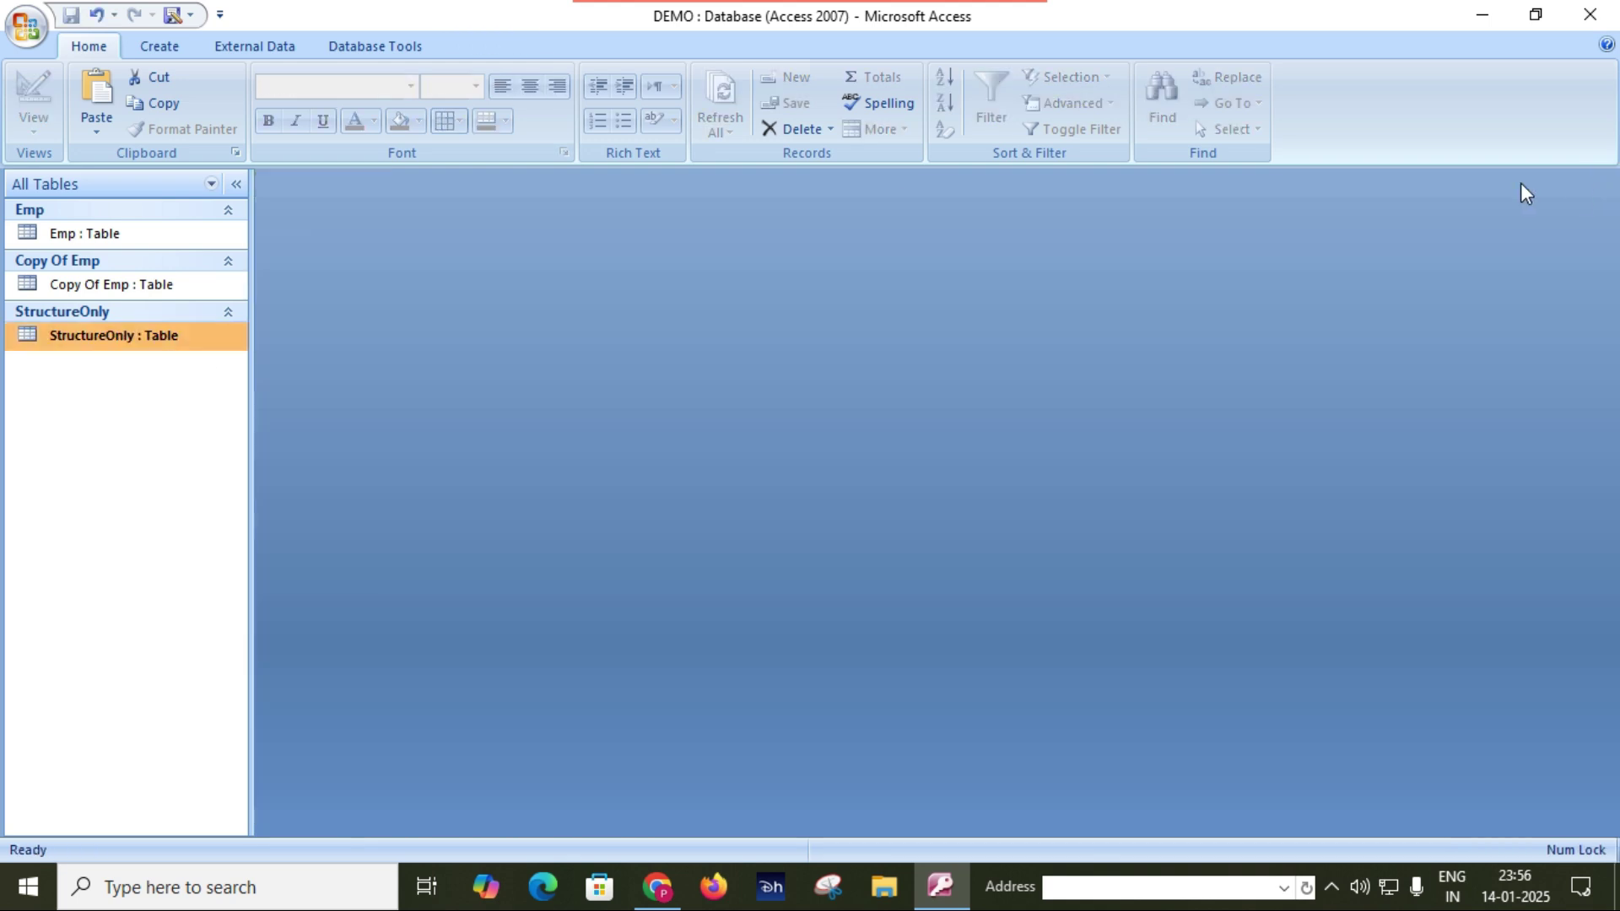
- Copy the StructureOnly table and paste it with Append Data to Existing Table, using Emp as the target table name
{"action": "right_click", "coordinate": [139, 338]}
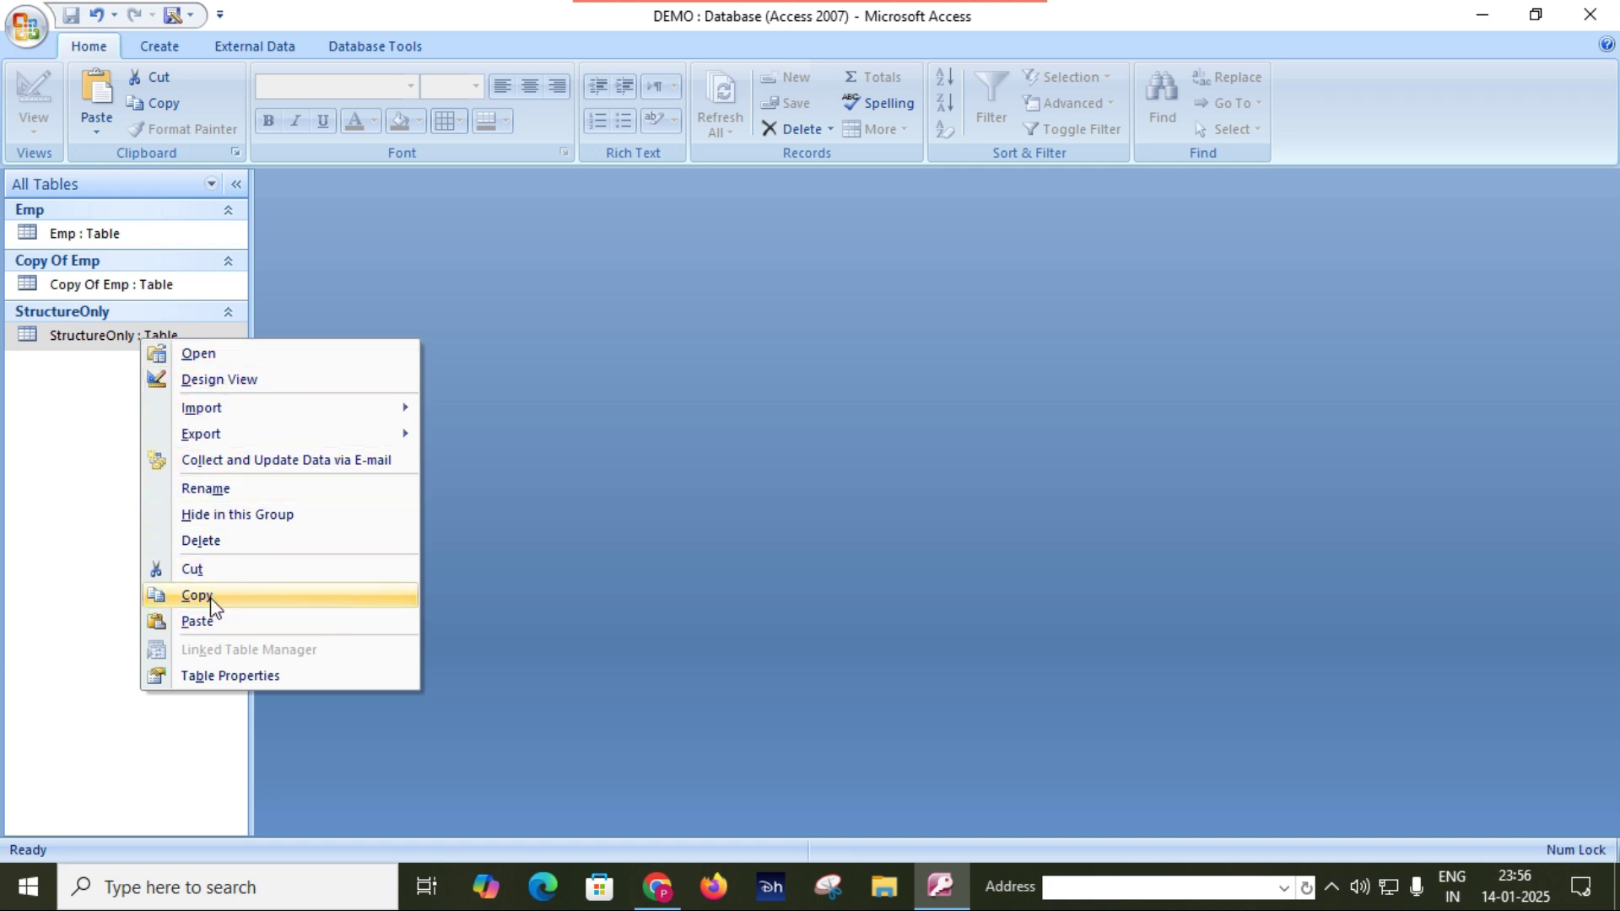
{"action": "left_click", "coordinate": [172, 105]}
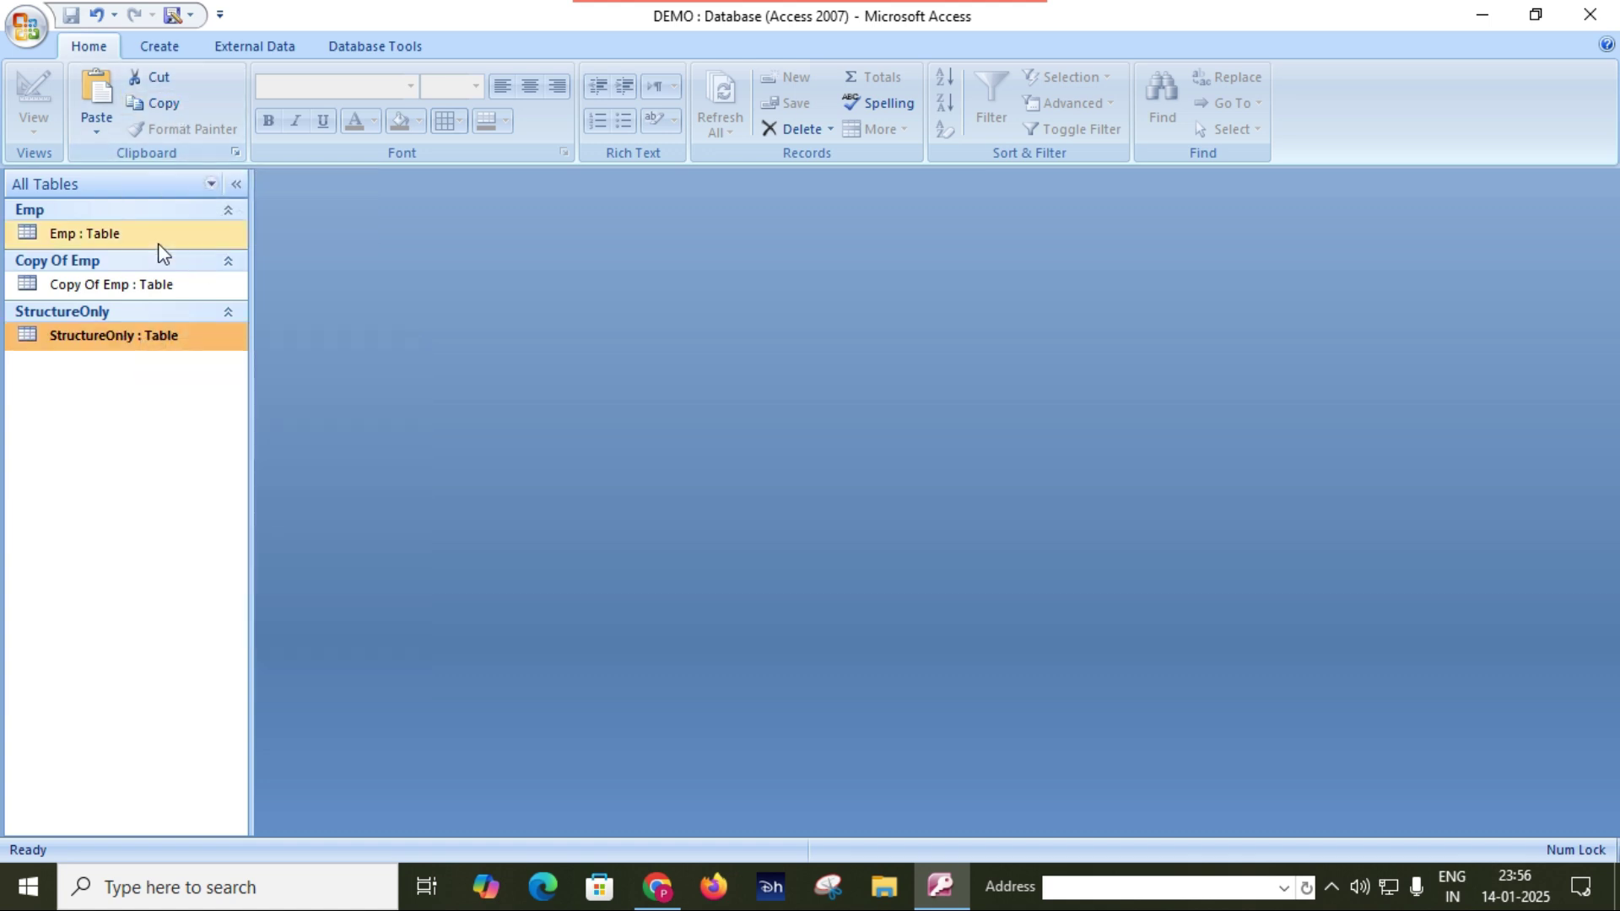
{"action": "left_click", "coordinate": [95, 98]}
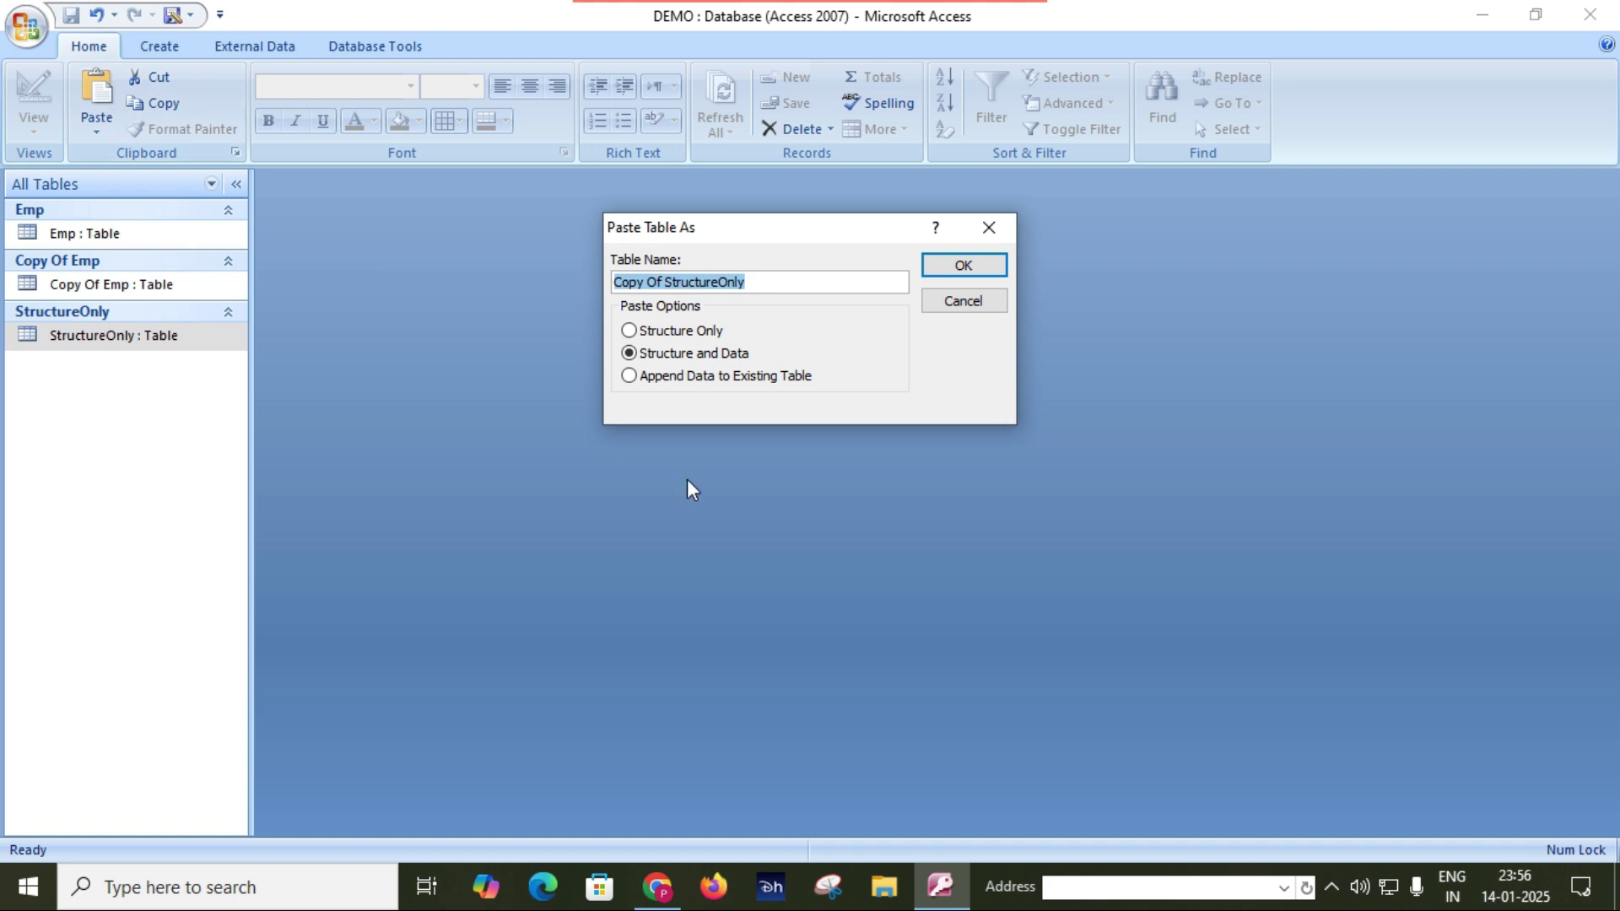
{"action": "left_click", "coordinate": [641, 382]}
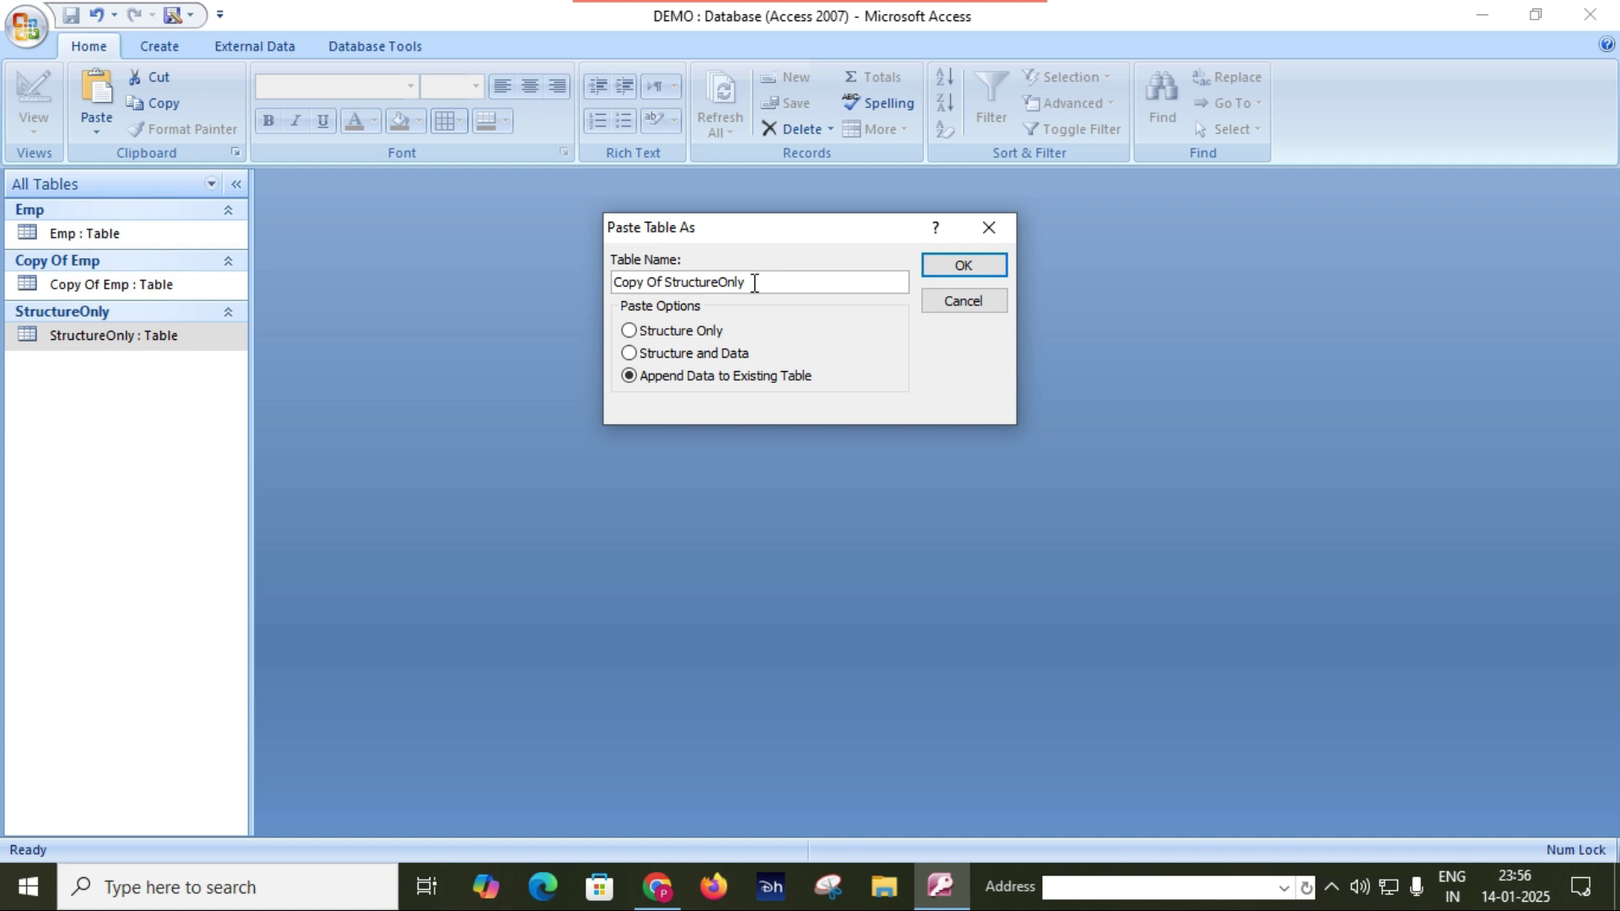
{"action": "key", "text": "BackSpace"}
{"action": "key", "text": "BackSpace"}
{"action": "key", "text": "BackSpace"}
{"action": "key", "text": "BackSpace"}
{"action": "key", "text": "BackSpace"}
{"action": "key", "text": "BackSpace"}
{"action": "key", "text": "BackSpace"}
{"action": "key", "text": "BackSpace"}
{"action": "key", "text": "BackSpace"}
{"action": "key", "text": "BackSpace"}
{"action": "key", "text": "BackSpace"}
{"action": "key", "text": "BackSpace"}
{"action": "key", "text": "BackSpace"}
{"action": "key", "text": "BackSpace"}
{"action": "key", "text": "BackSpace"}
{"action": "key", "text": "BackSpace"}
{"action": "key", "text": "BackSpace"}
{"action": "key", "text": "BackSpace"}
{"action": "key", "text": "BackSpace"}
{"action": "key", "text": "BackSpace"}
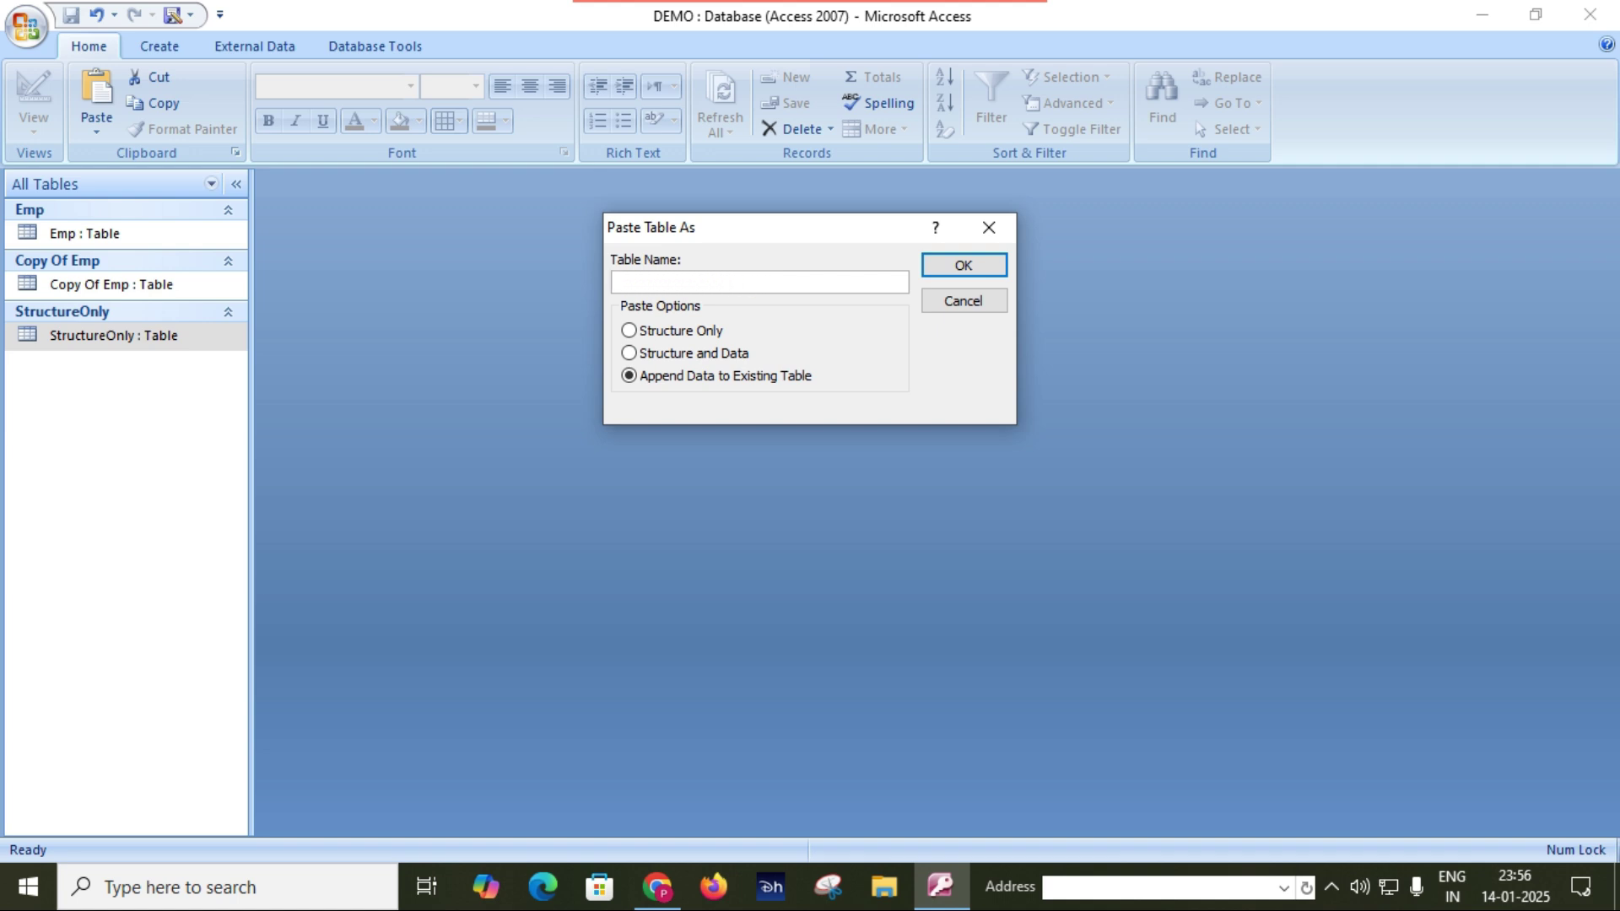
{"action": "type", "text": "Emp"}
{"action": "left_click", "coordinate": [978, 268]}
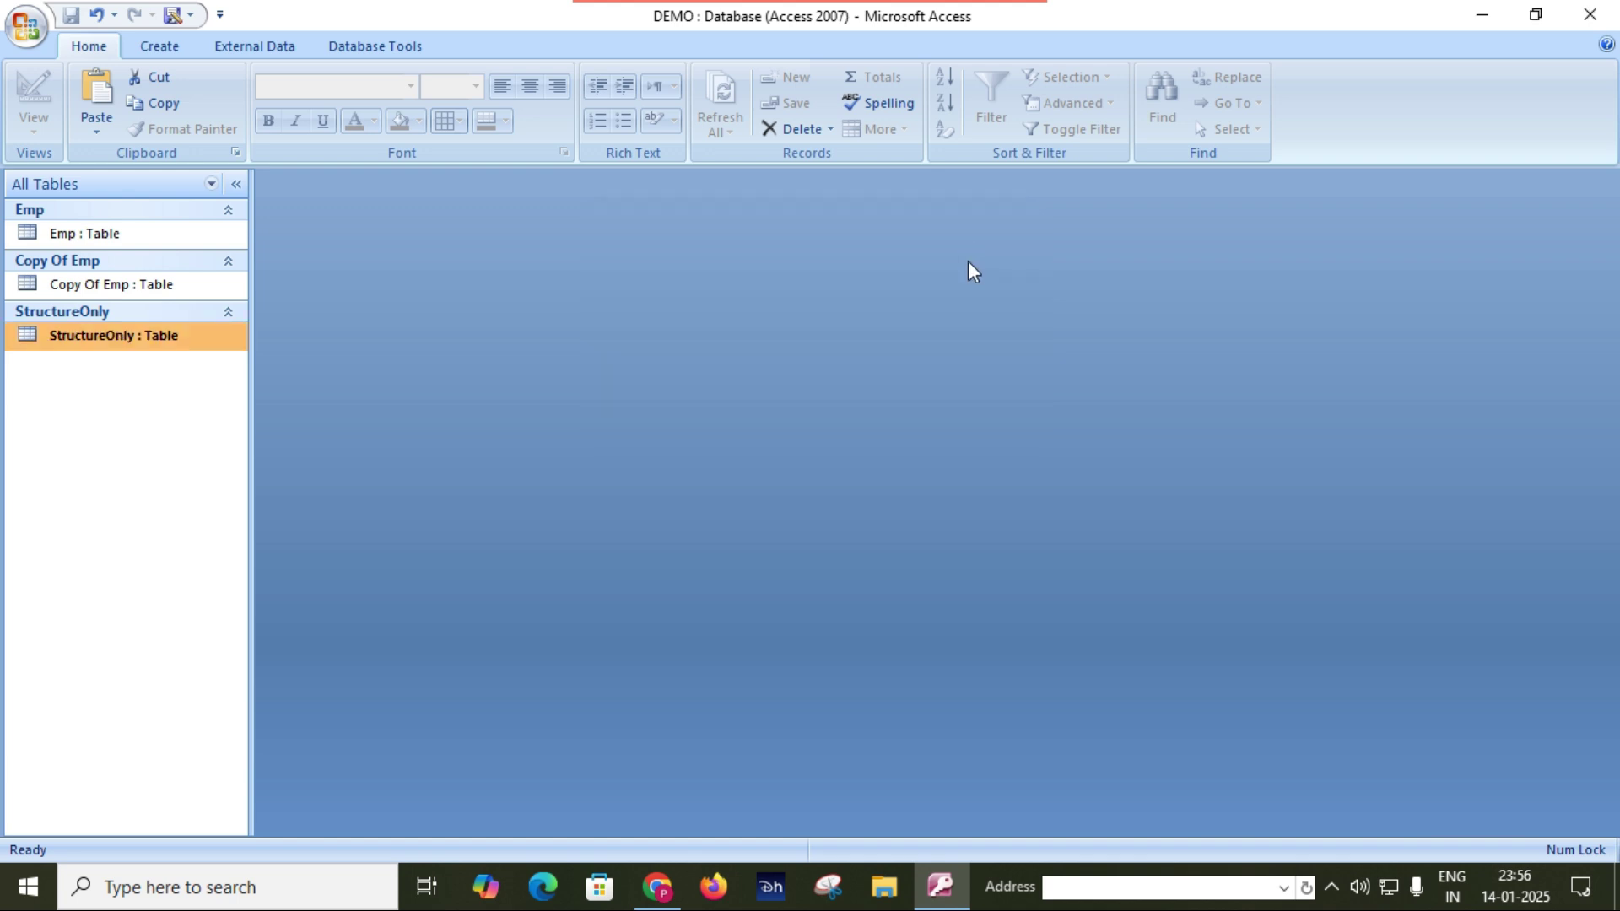
- Open Emp and StructureOnly and compare them to check that the StructureOnly records were appended to the end of Emp
{"action": "double_click", "coordinate": [130, 244]}
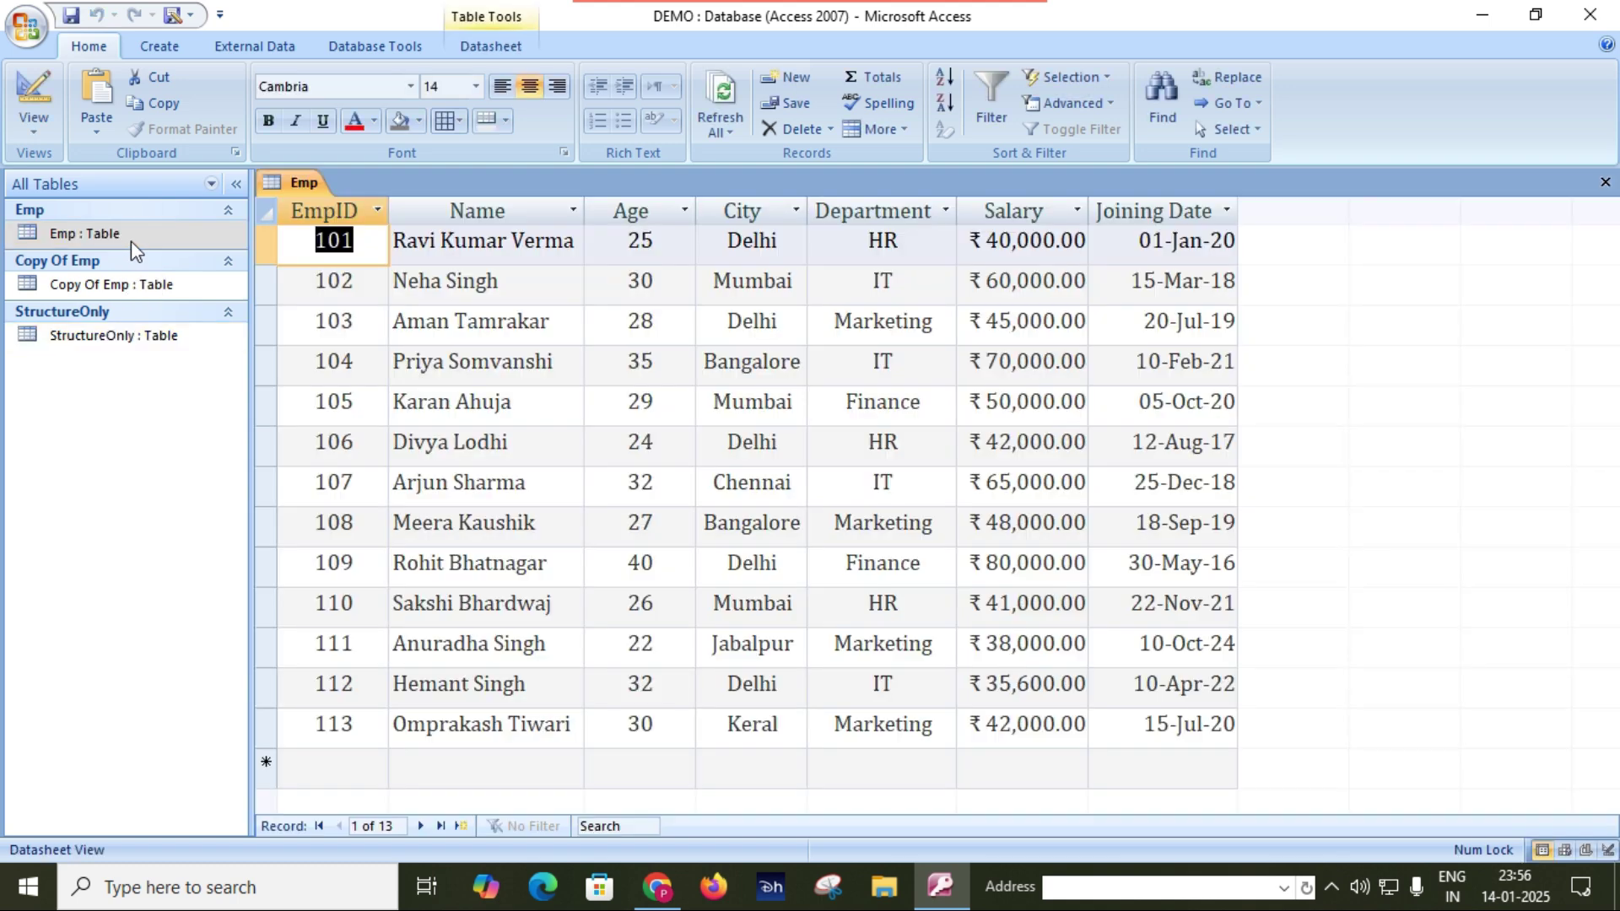
{"action": "double_click", "coordinate": [376, 648]}
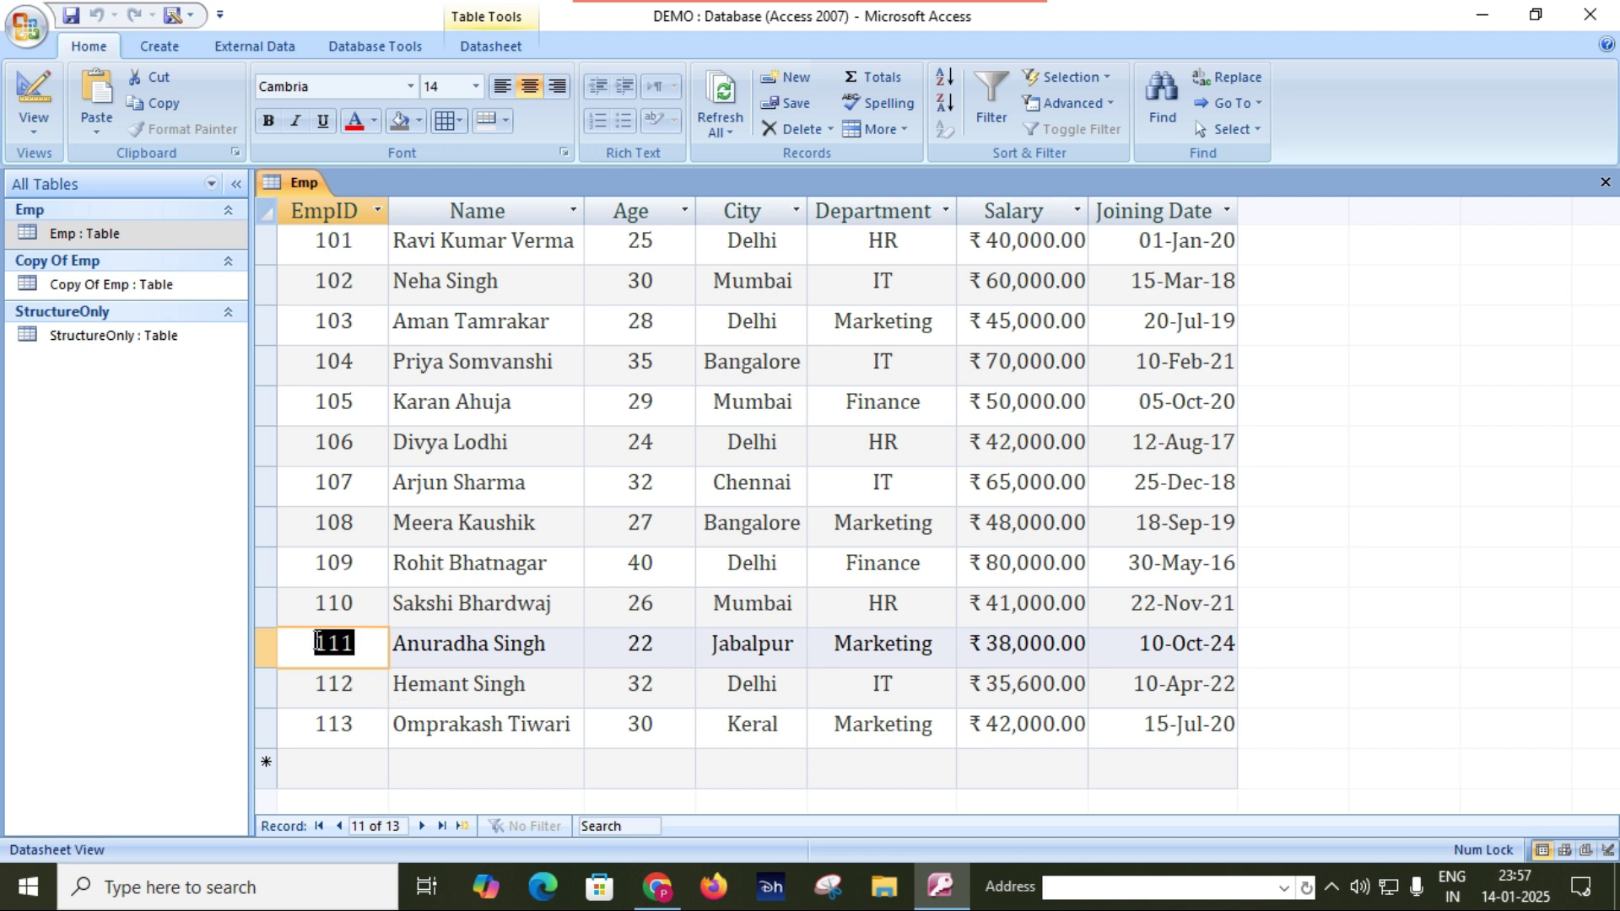
{"action": "double_click", "coordinate": [108, 340]}
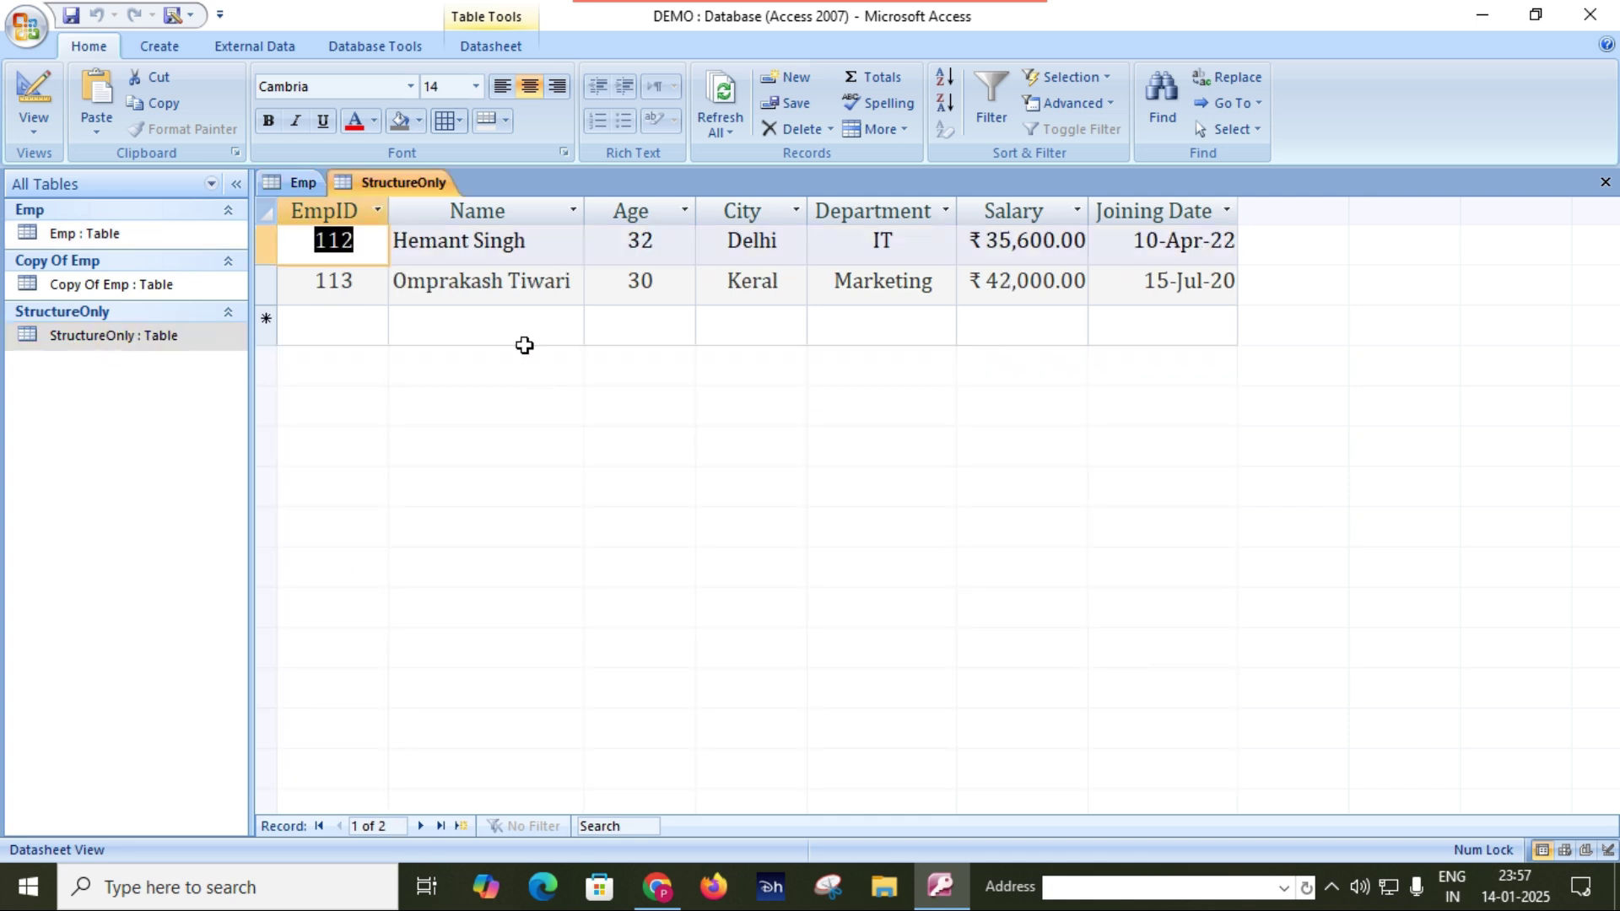
{"action": "left_click", "coordinate": [509, 297]}
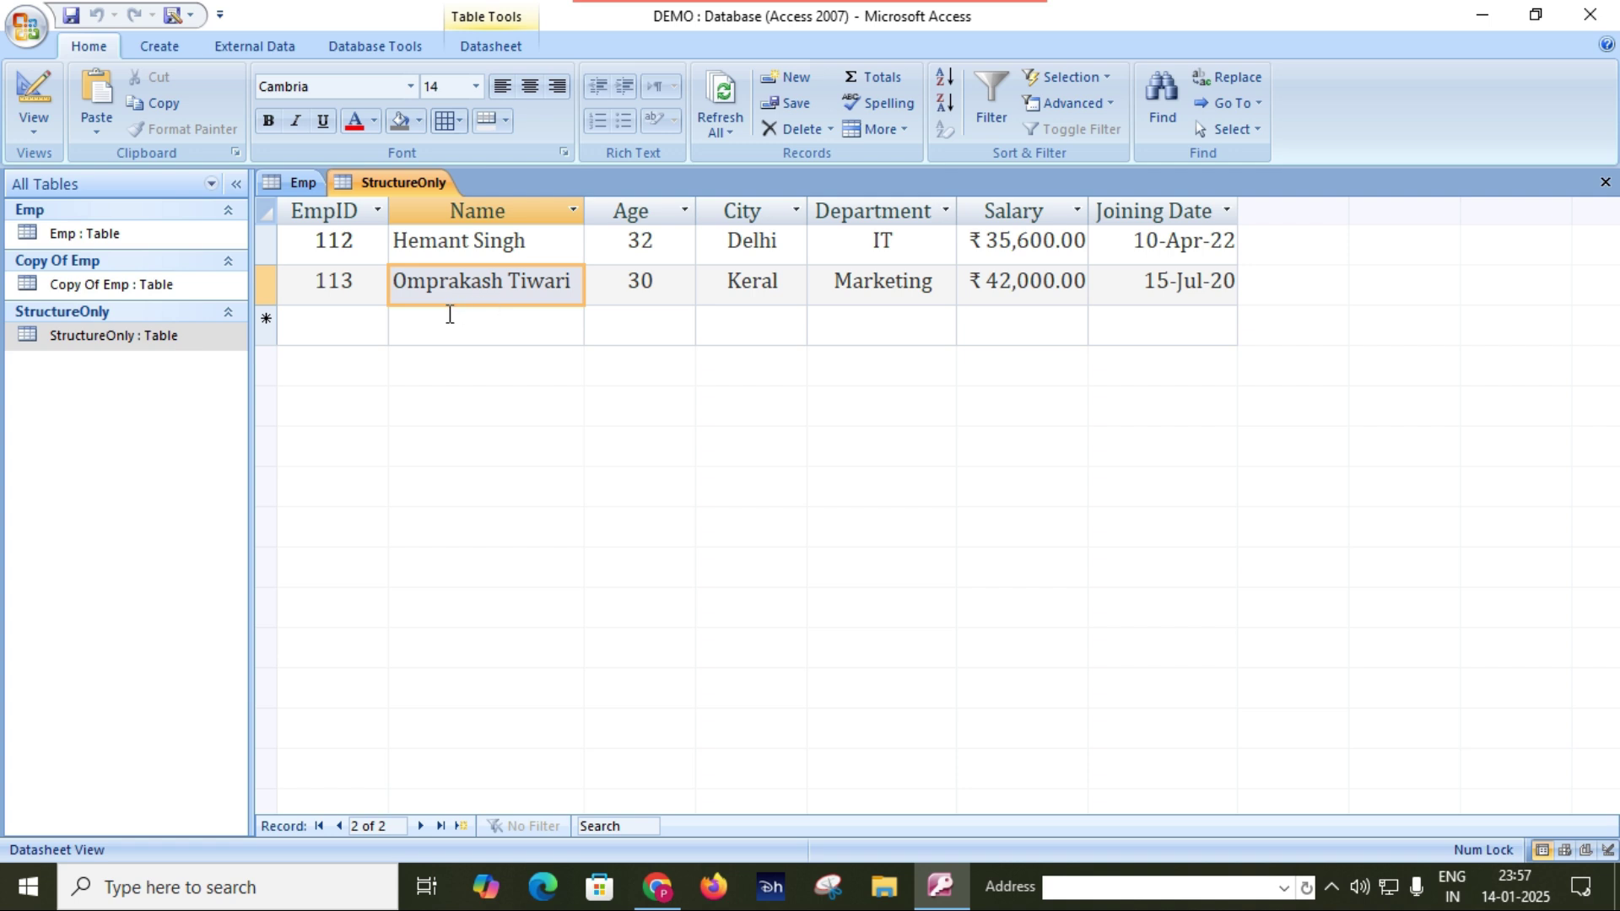
{"action": "left_click", "coordinate": [302, 180]}
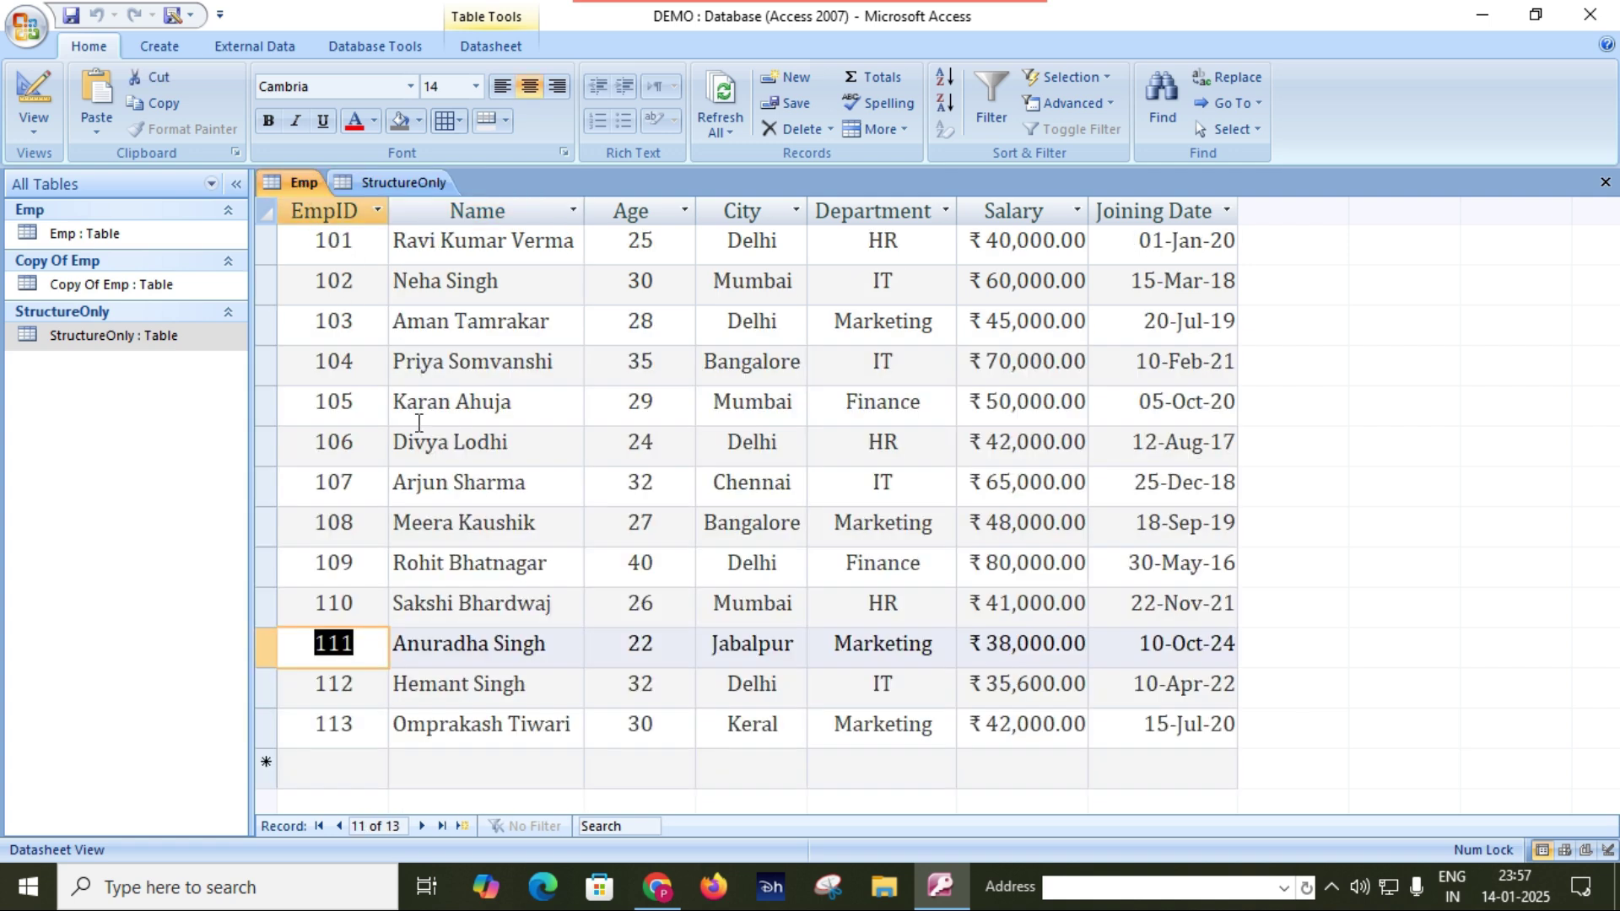
{"action": "double_click", "coordinate": [550, 684]}
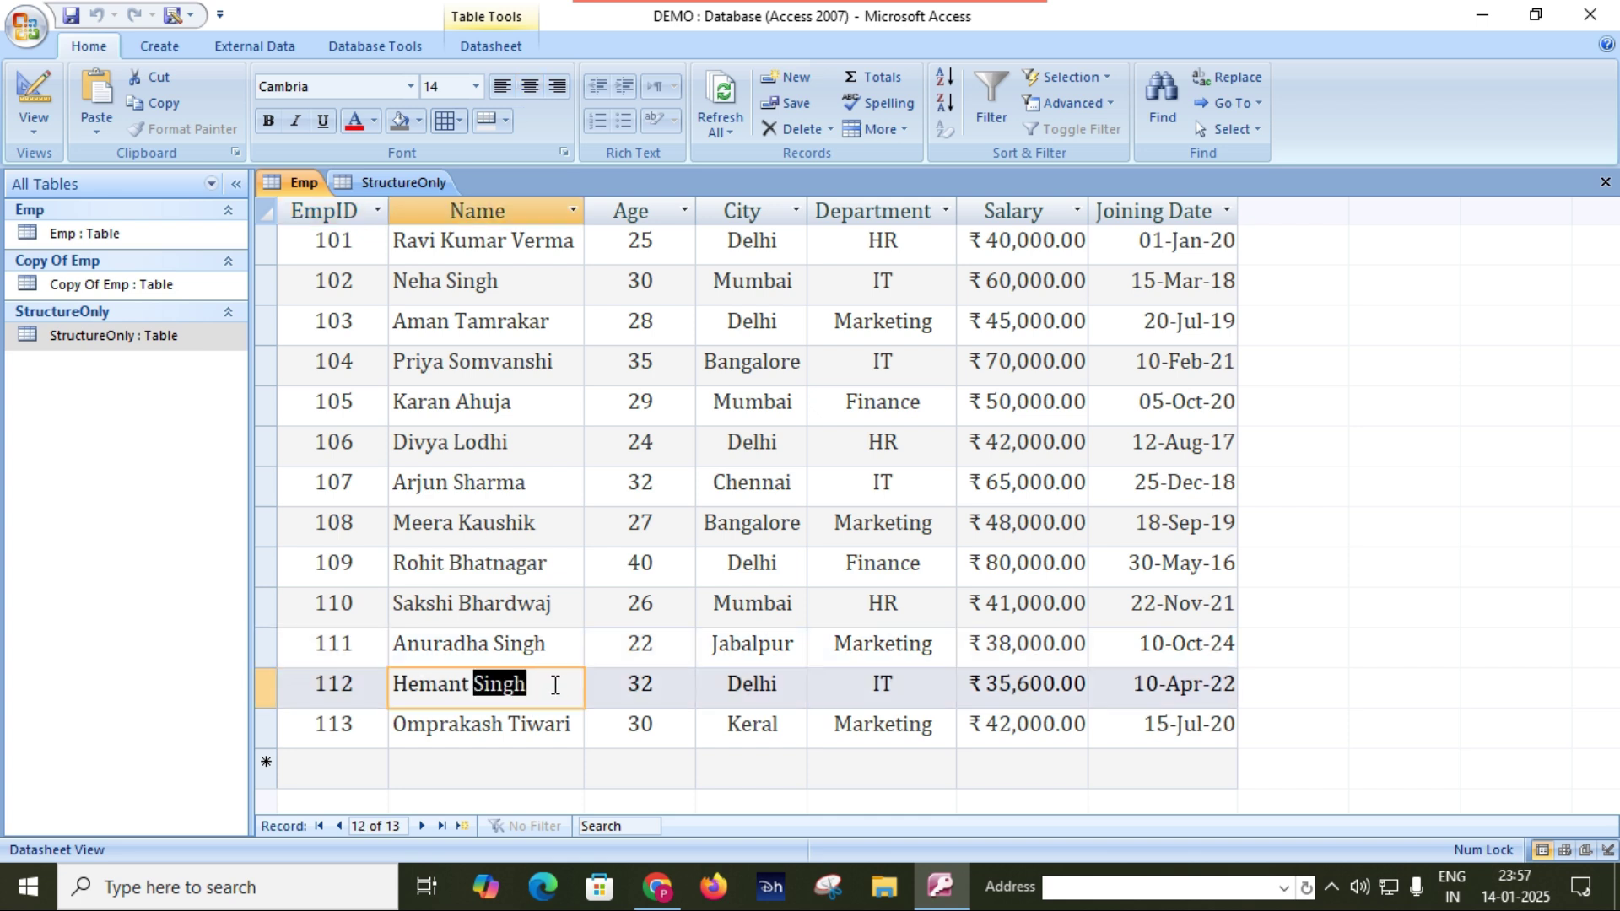
{"action": "left_click", "coordinate": [554, 685]}
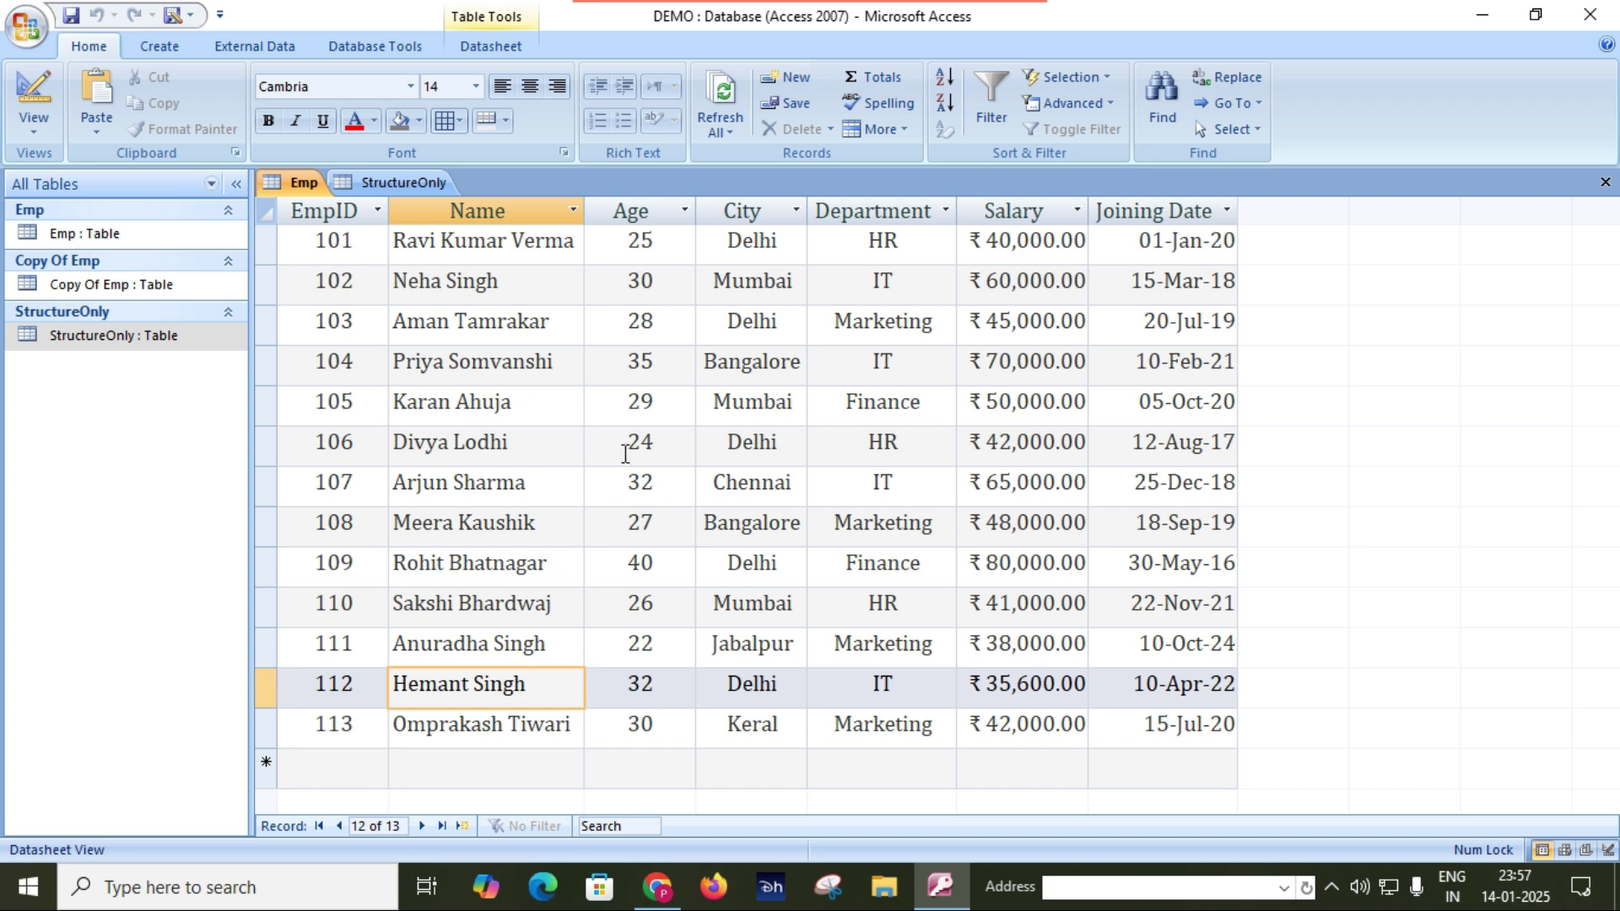
{"action": "left_click", "coordinate": [385, 179]}
{"action": "left_click", "coordinate": [295, 180]}
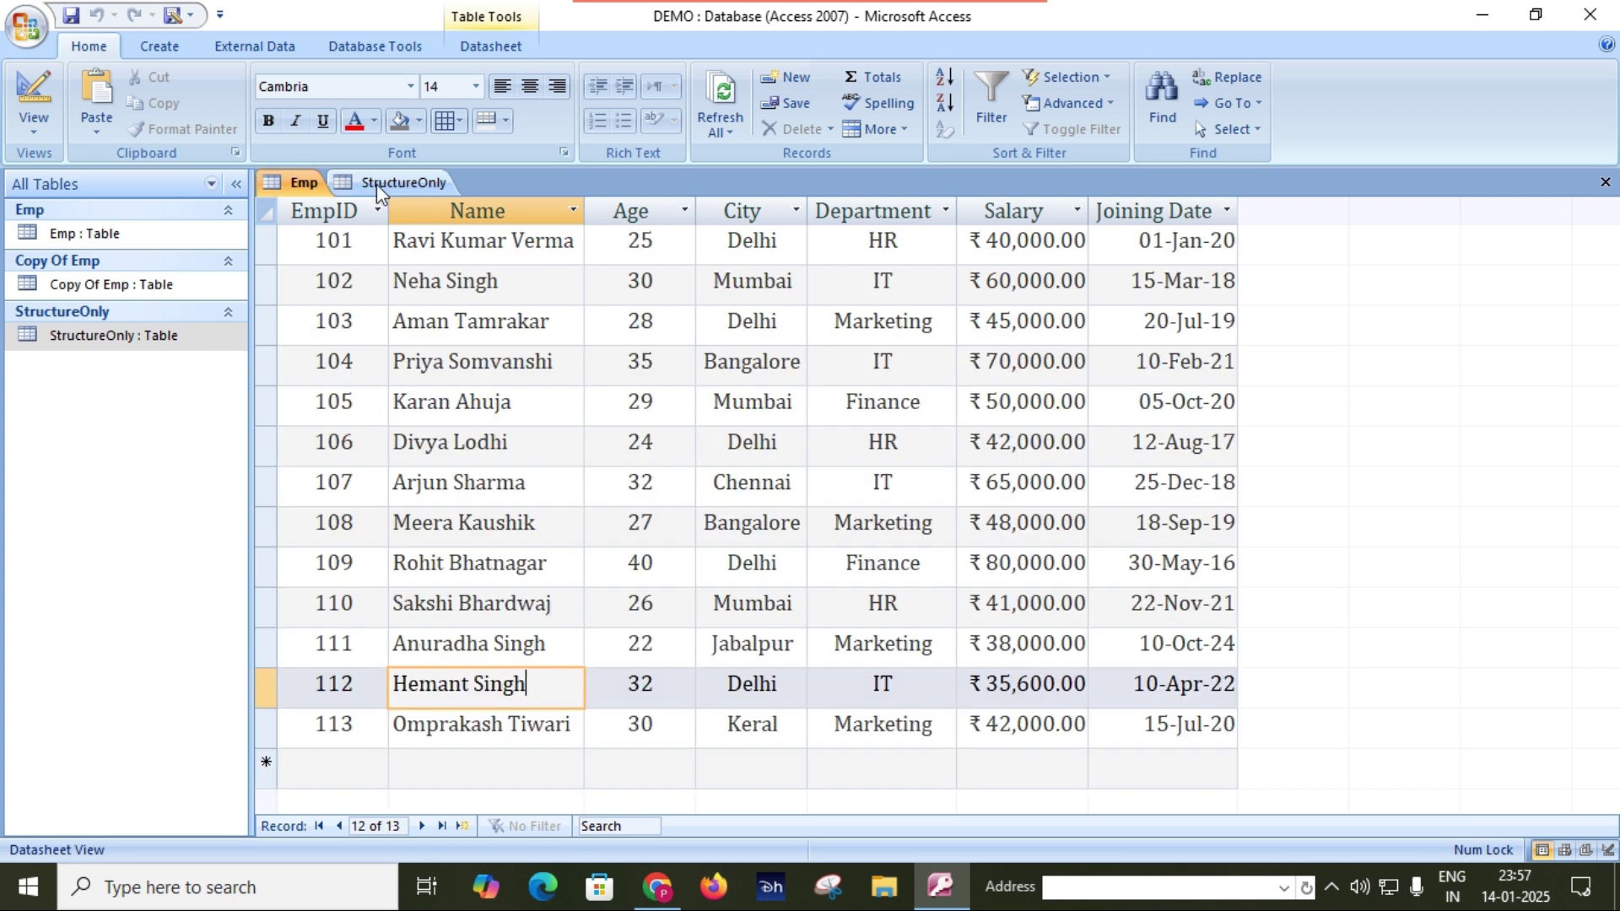
{"action": "left_click", "coordinate": [380, 184]}
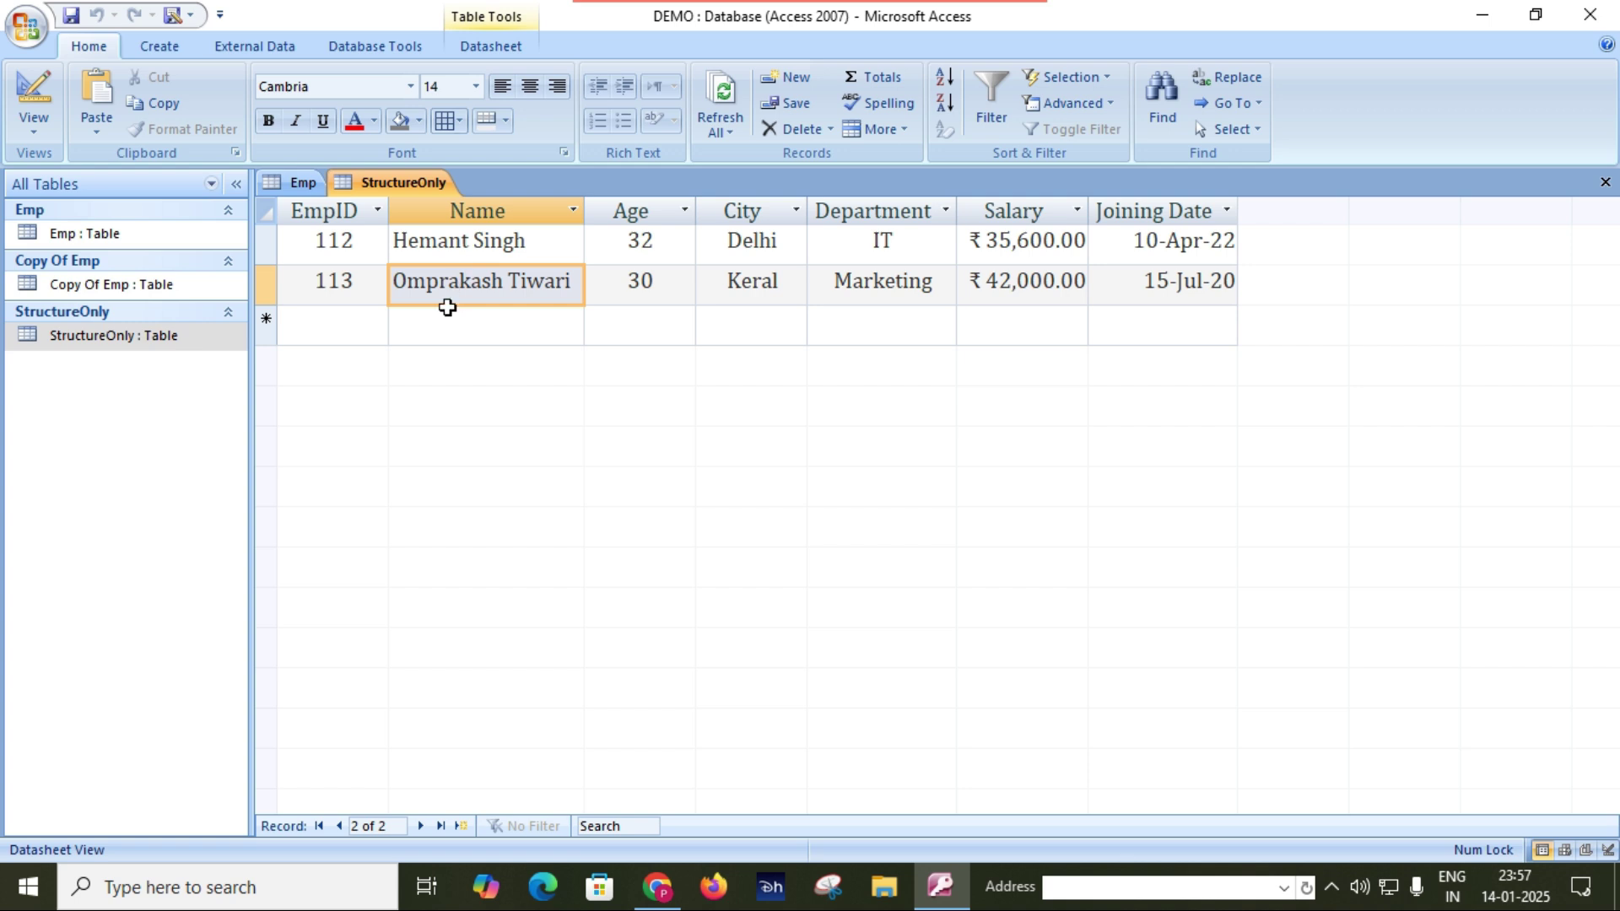
- Add three employee records with EmpIDs 114, 115 and 116 to StructureOnly, filling in name, age, city, department, salary and joining date
{"action": "left_click", "coordinate": [348, 323]}
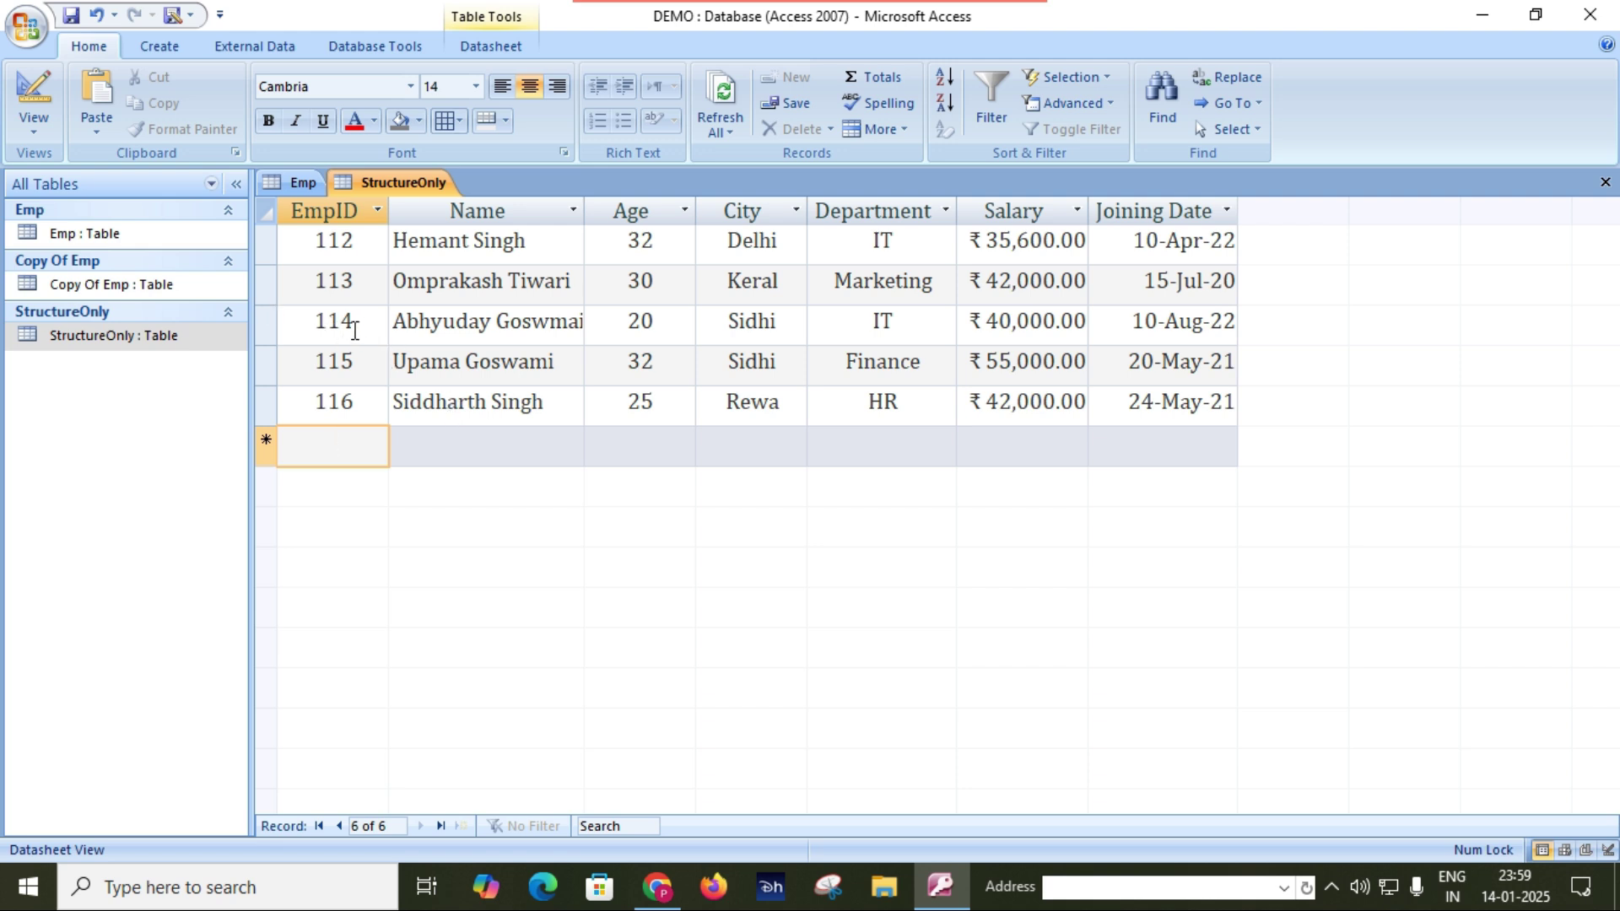
{"action": "left_click", "coordinate": [312, 326]}
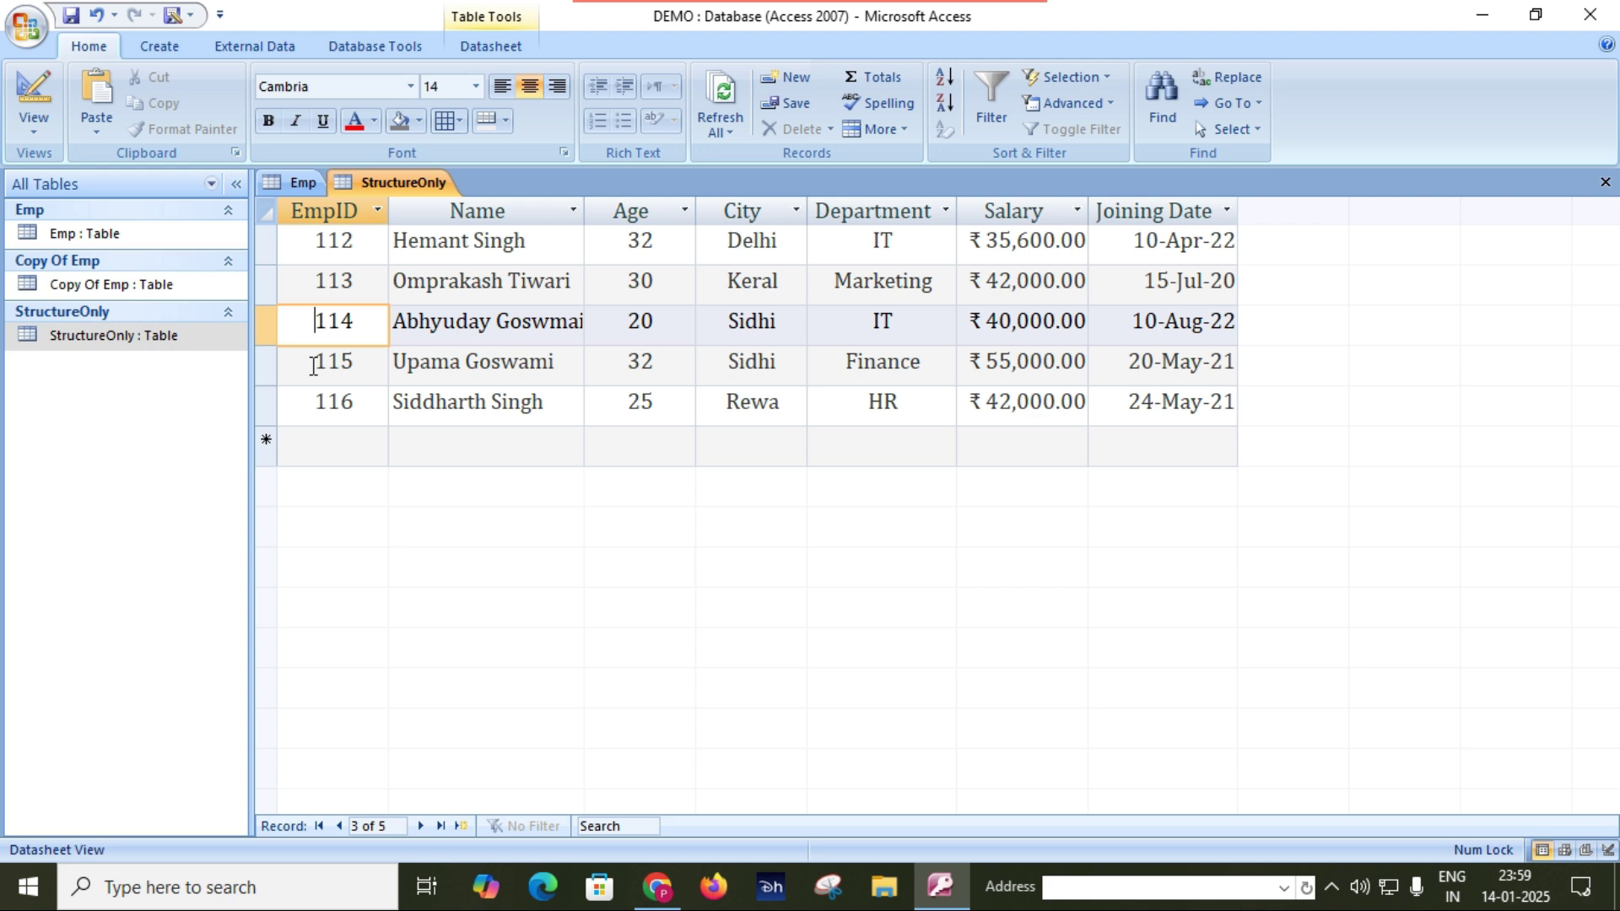
{"action": "left_click", "coordinate": [99, 234]}
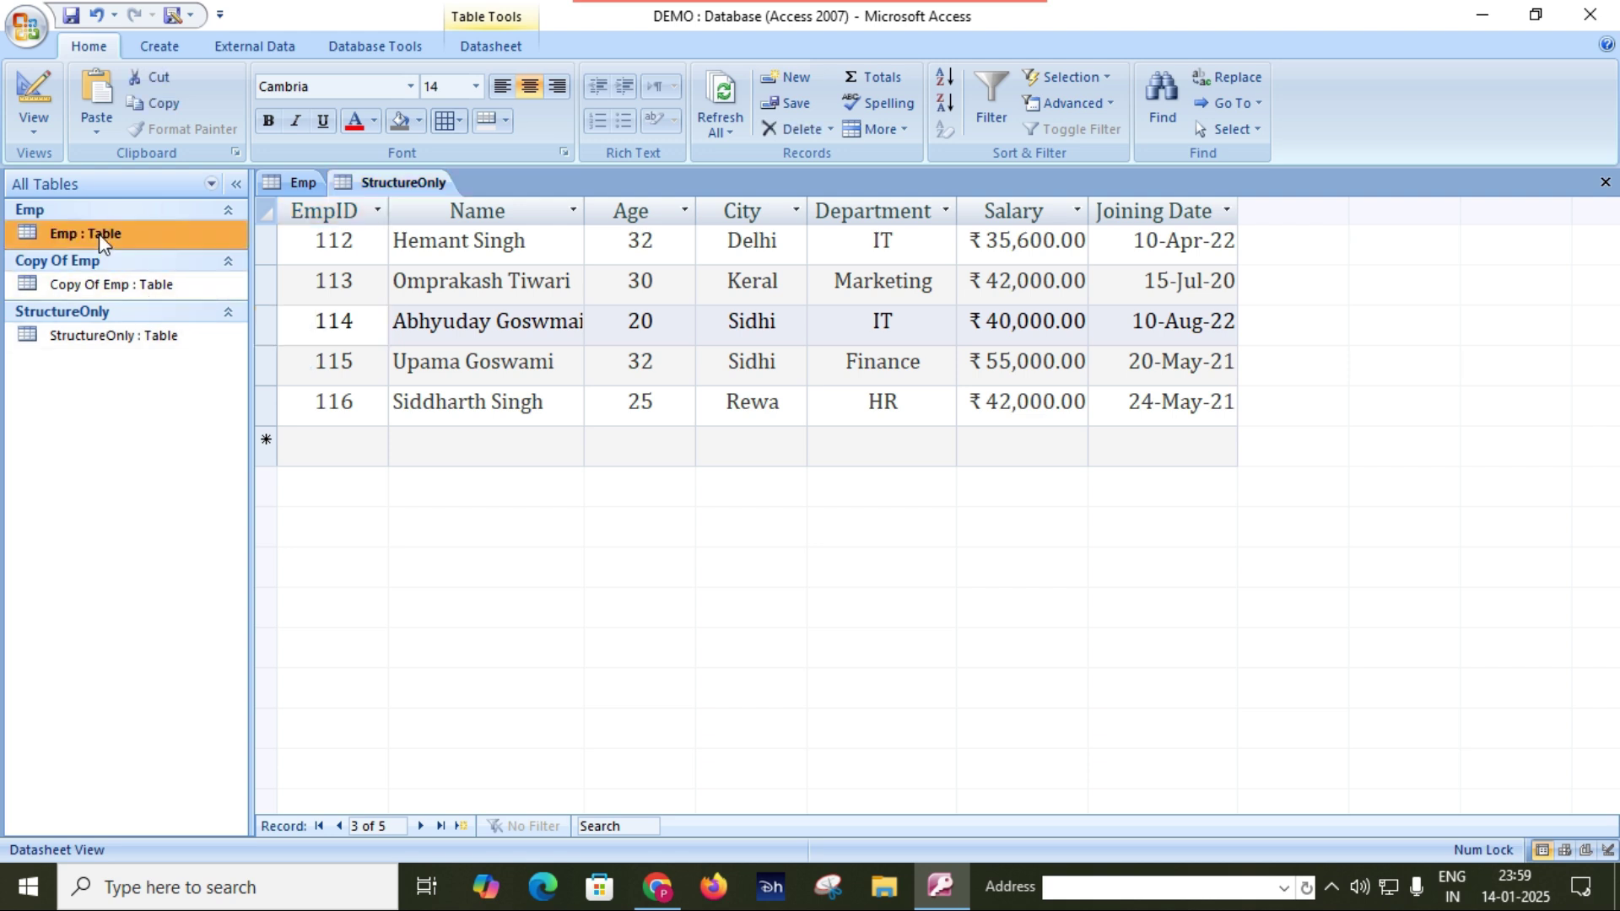
{"action": "left_click", "coordinate": [96, 101]}
{"action": "left_click", "coordinate": [670, 377]}
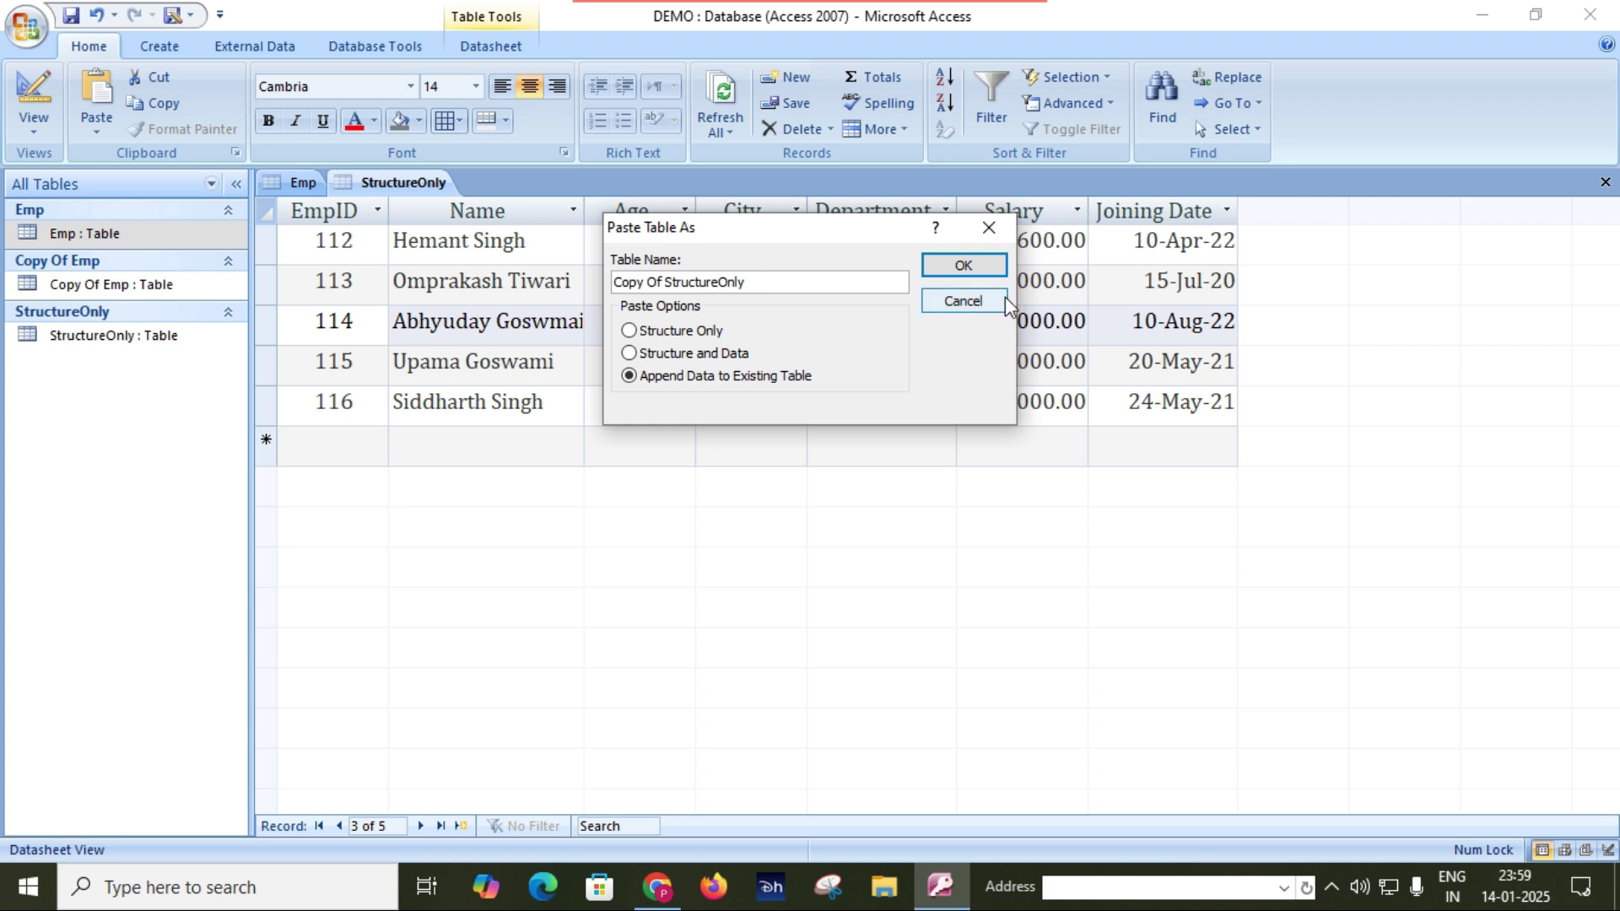
{"action": "left_click", "coordinate": [988, 227]}
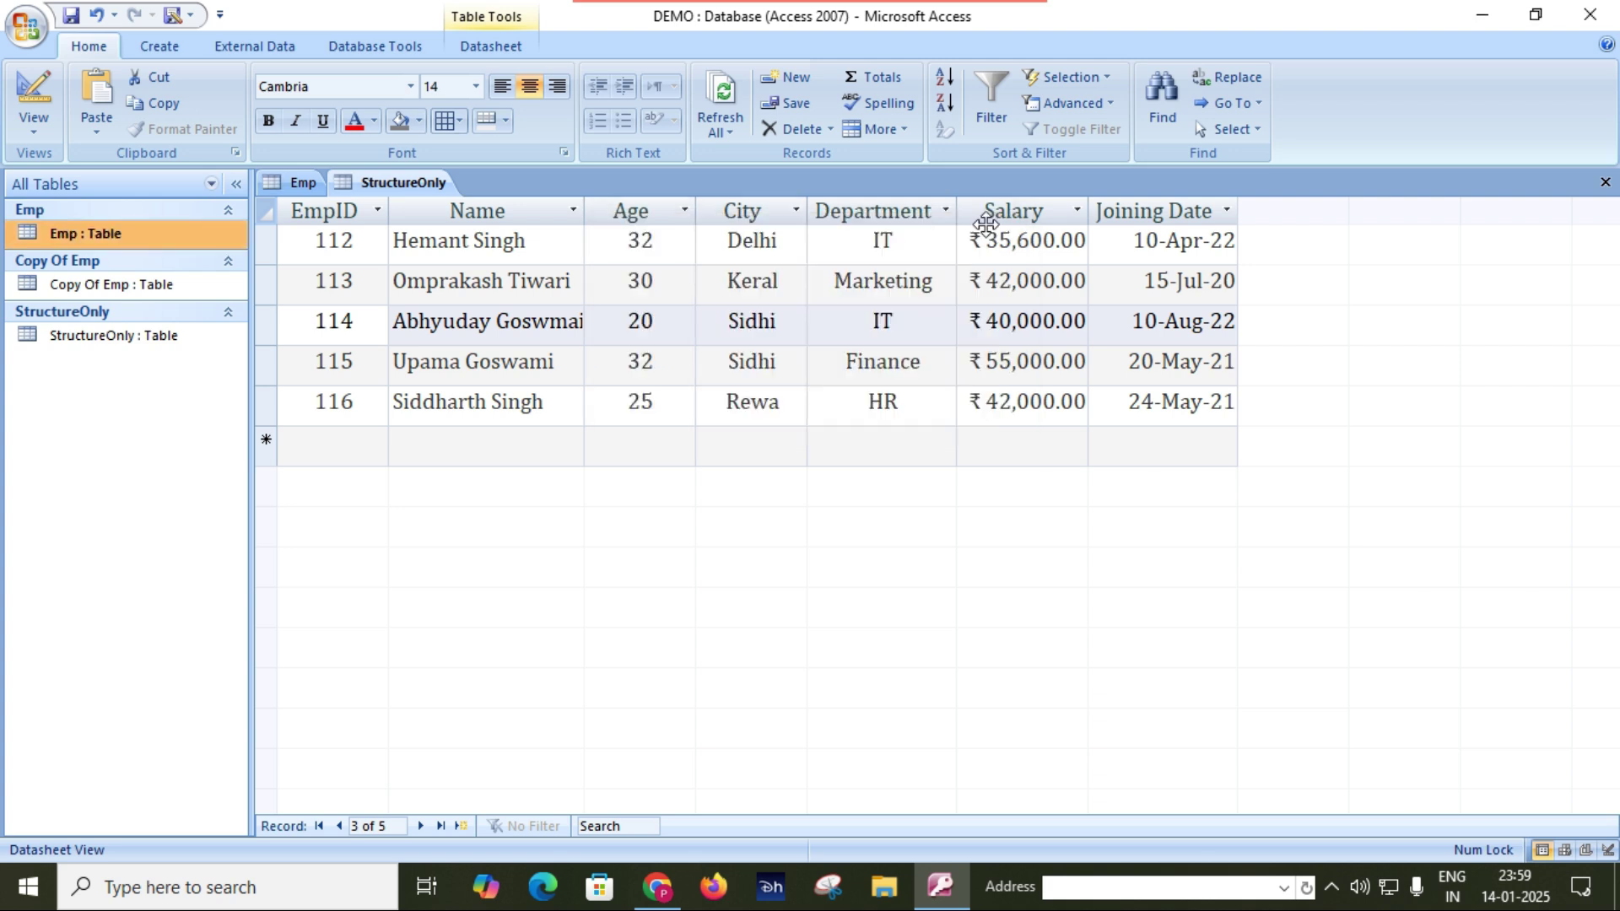
- Compare the EmpIDs in StructureOnly with the last EmpIDs in Emp, and close both tables
{"action": "left_click", "coordinate": [491, 380]}
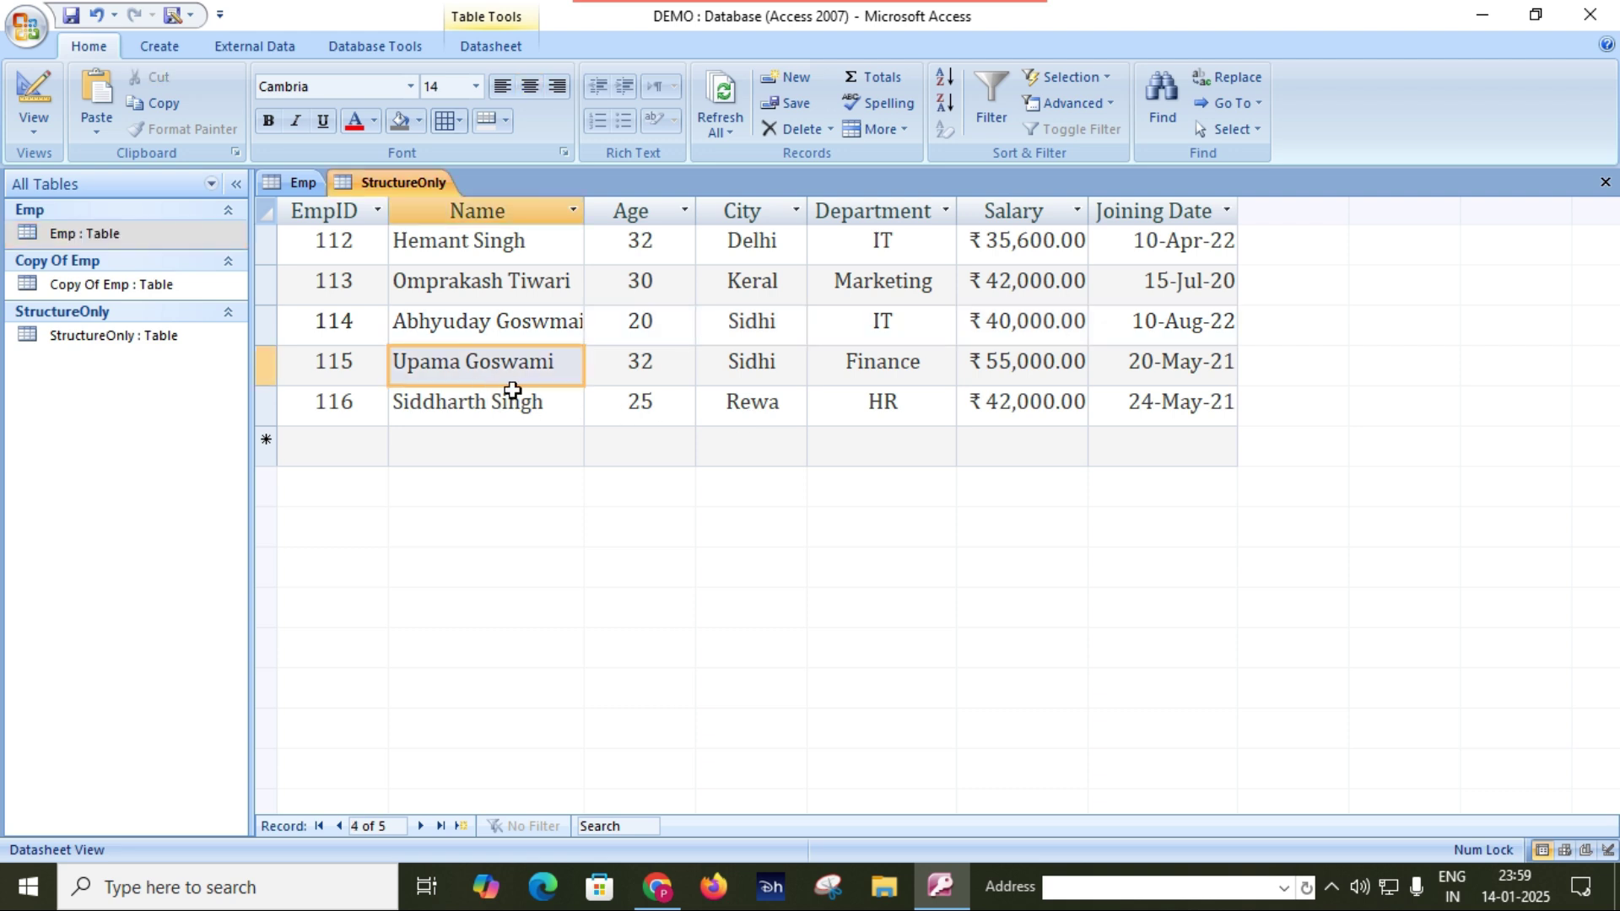
{"action": "left_click", "coordinate": [359, 277]}
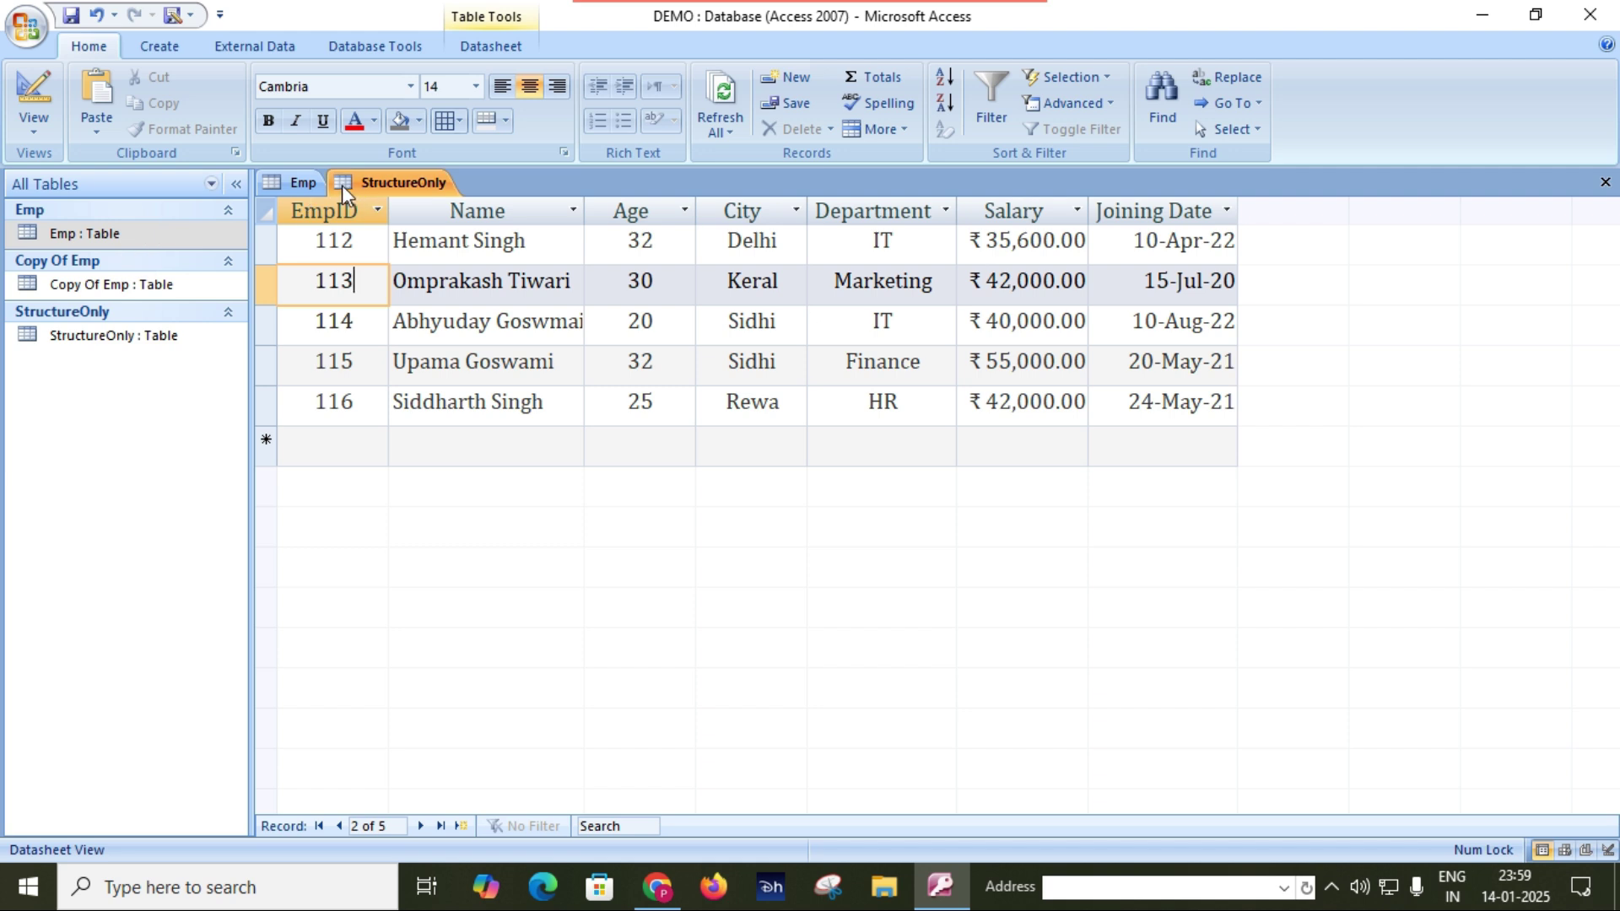
{"action": "left_click", "coordinate": [297, 180]}
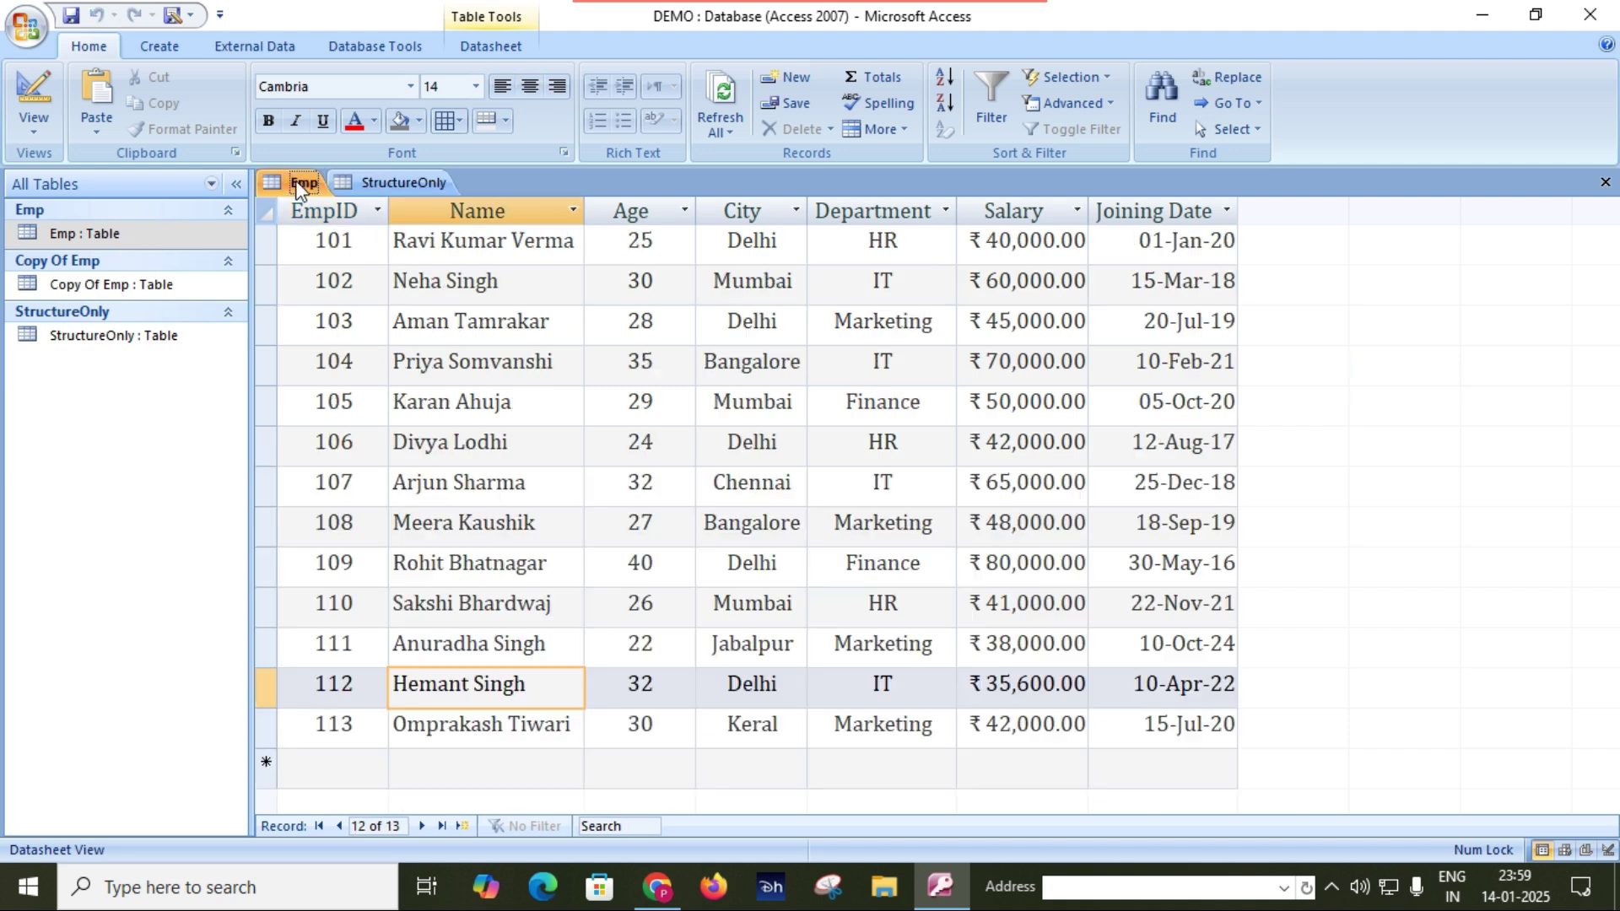
{"action": "left_click", "coordinate": [342, 730]}
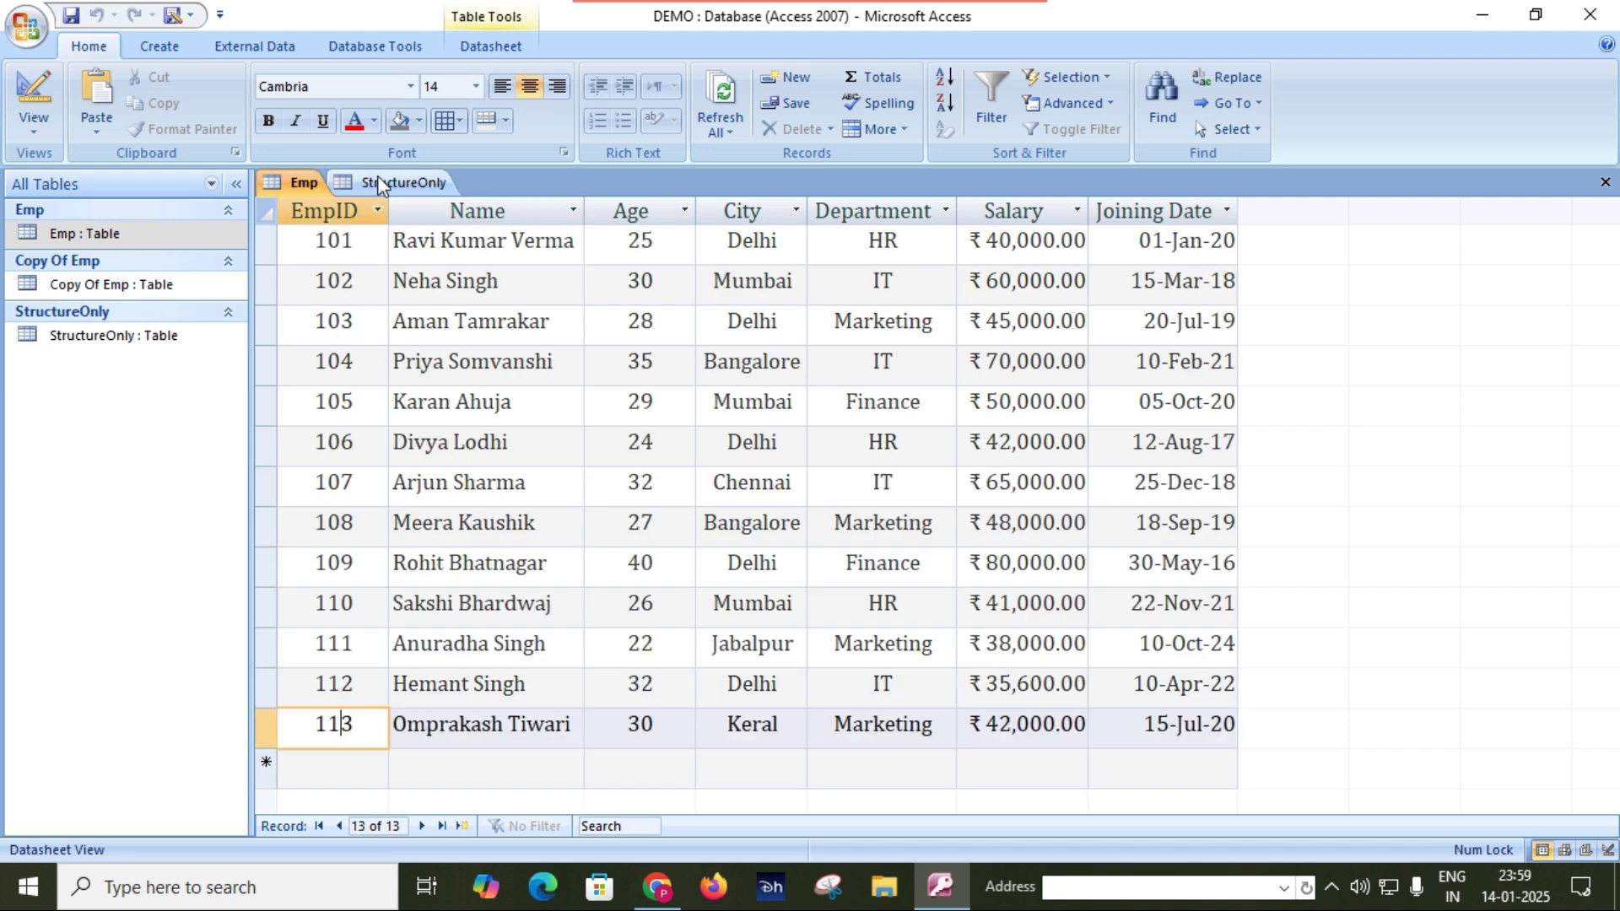
{"action": "left_click", "coordinate": [379, 181]}
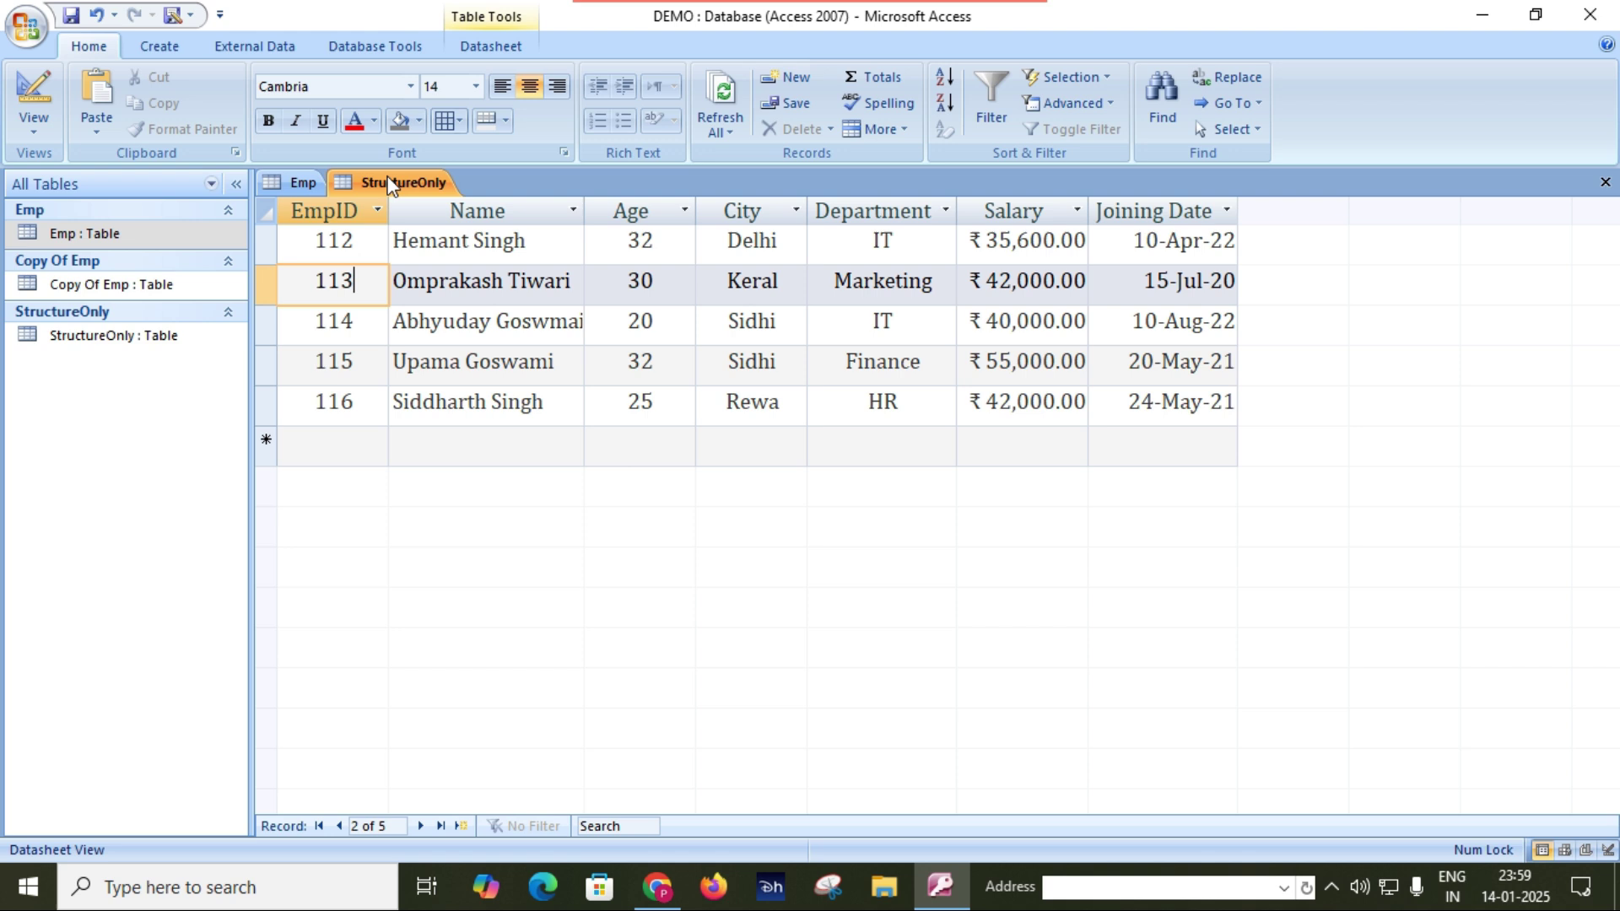
{"action": "left_click", "coordinate": [365, 404]}
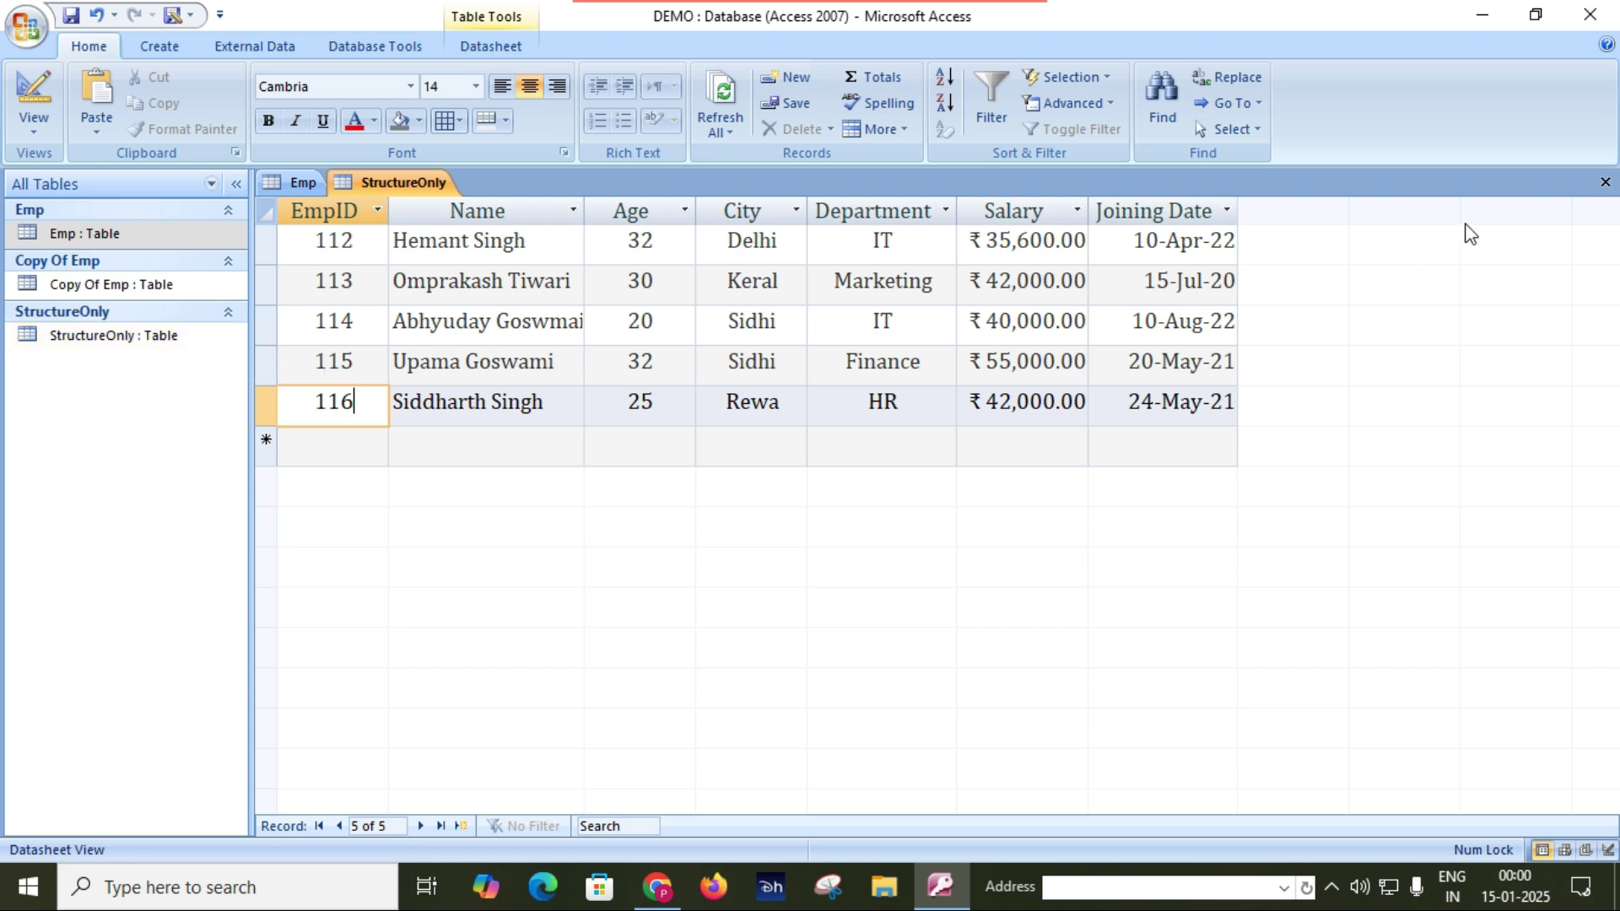
{"action": "left_click", "coordinate": [1604, 184]}
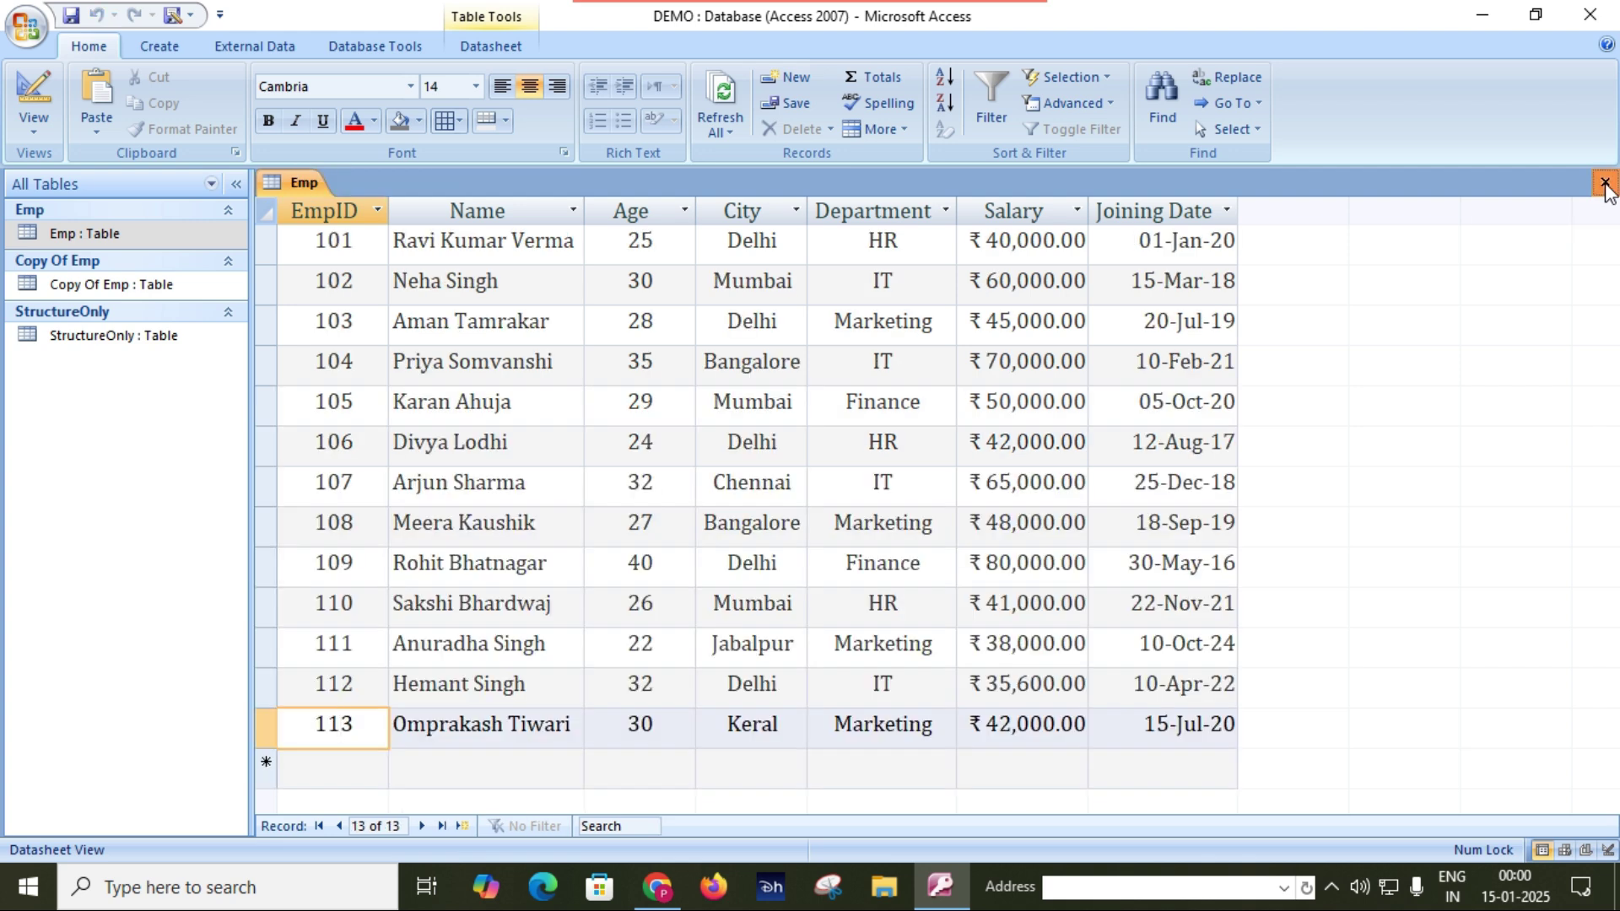
{"action": "left_click", "coordinate": [1605, 183]}
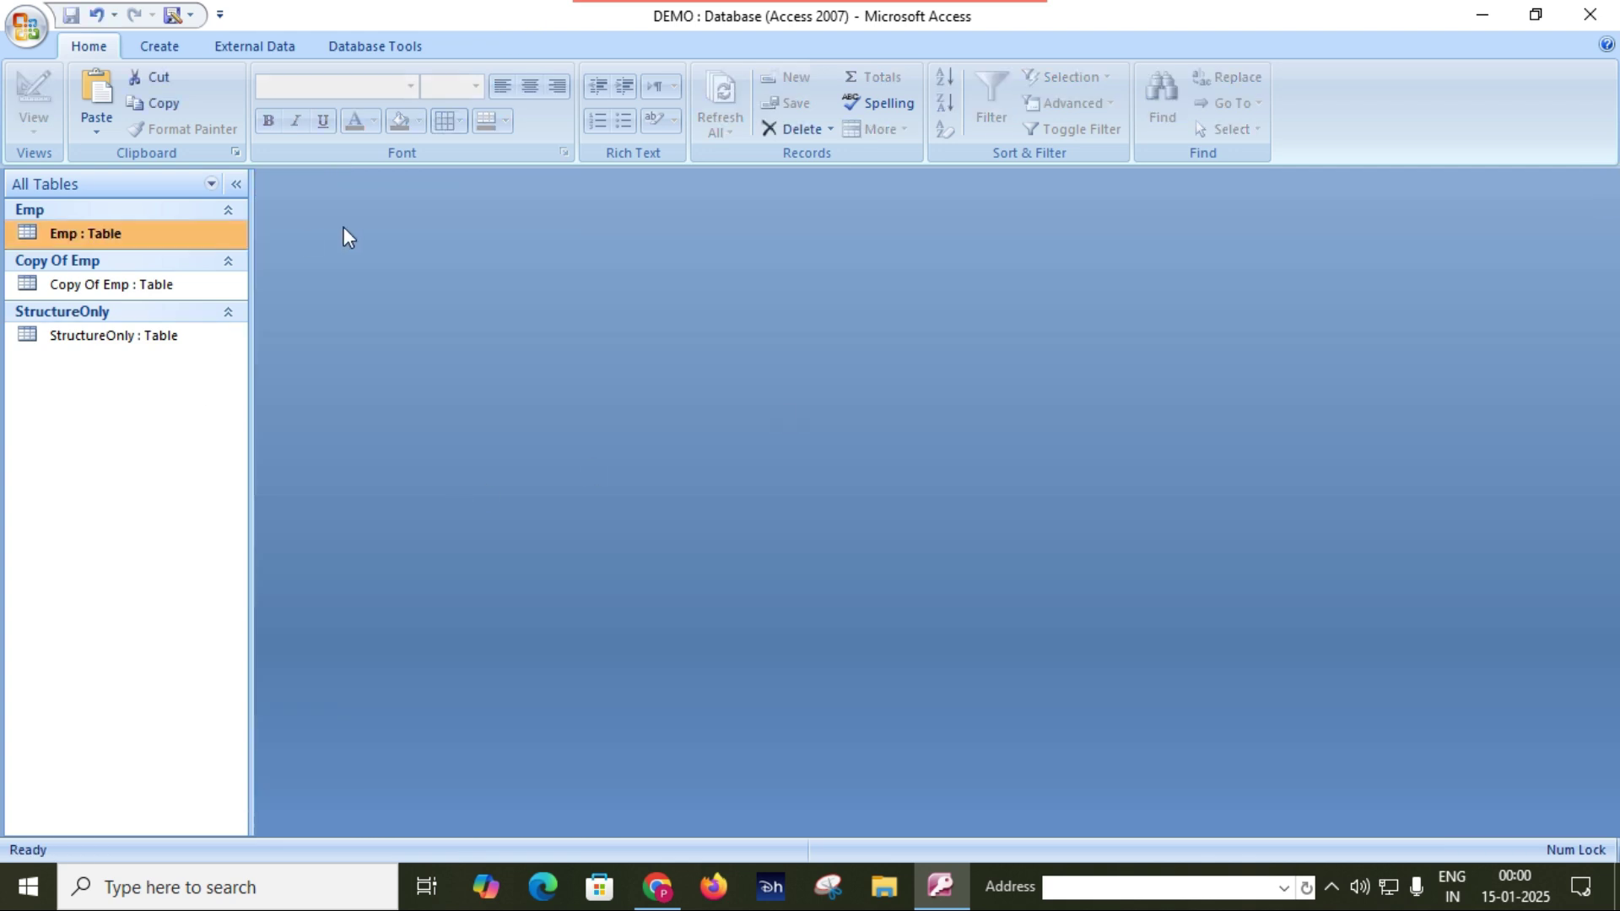
- Create a new query without adding any tables, show it in SQL View and clear the default SELECT statement
{"action": "left_click", "coordinate": [159, 48]}
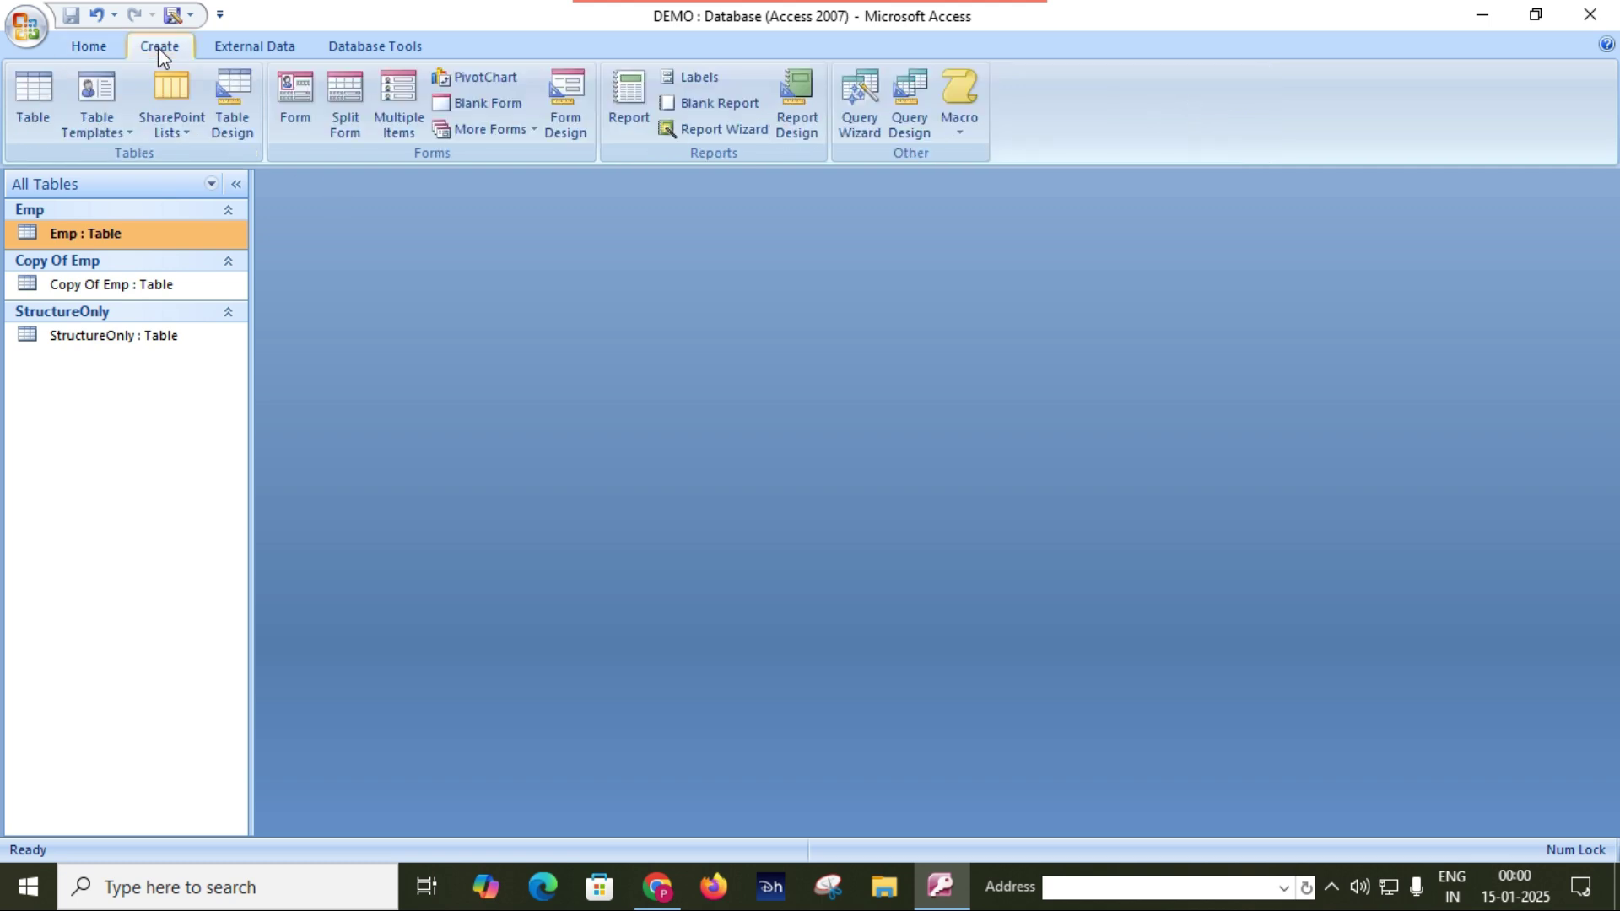
{"action": "left_click", "coordinate": [908, 134]}
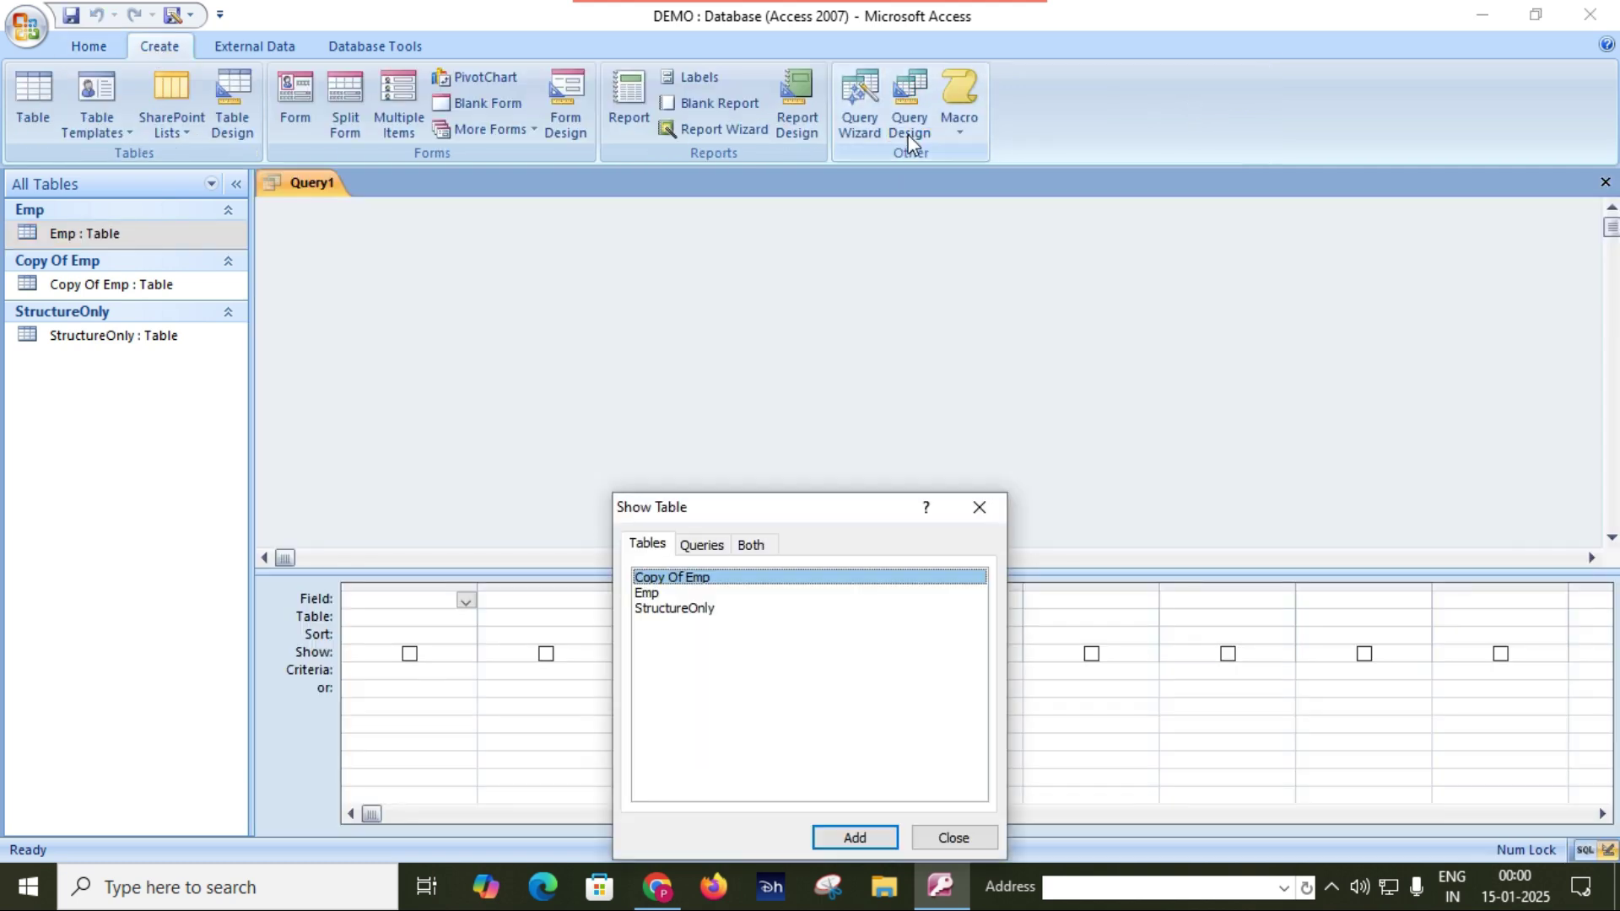
{"action": "left_click", "coordinate": [979, 508]}
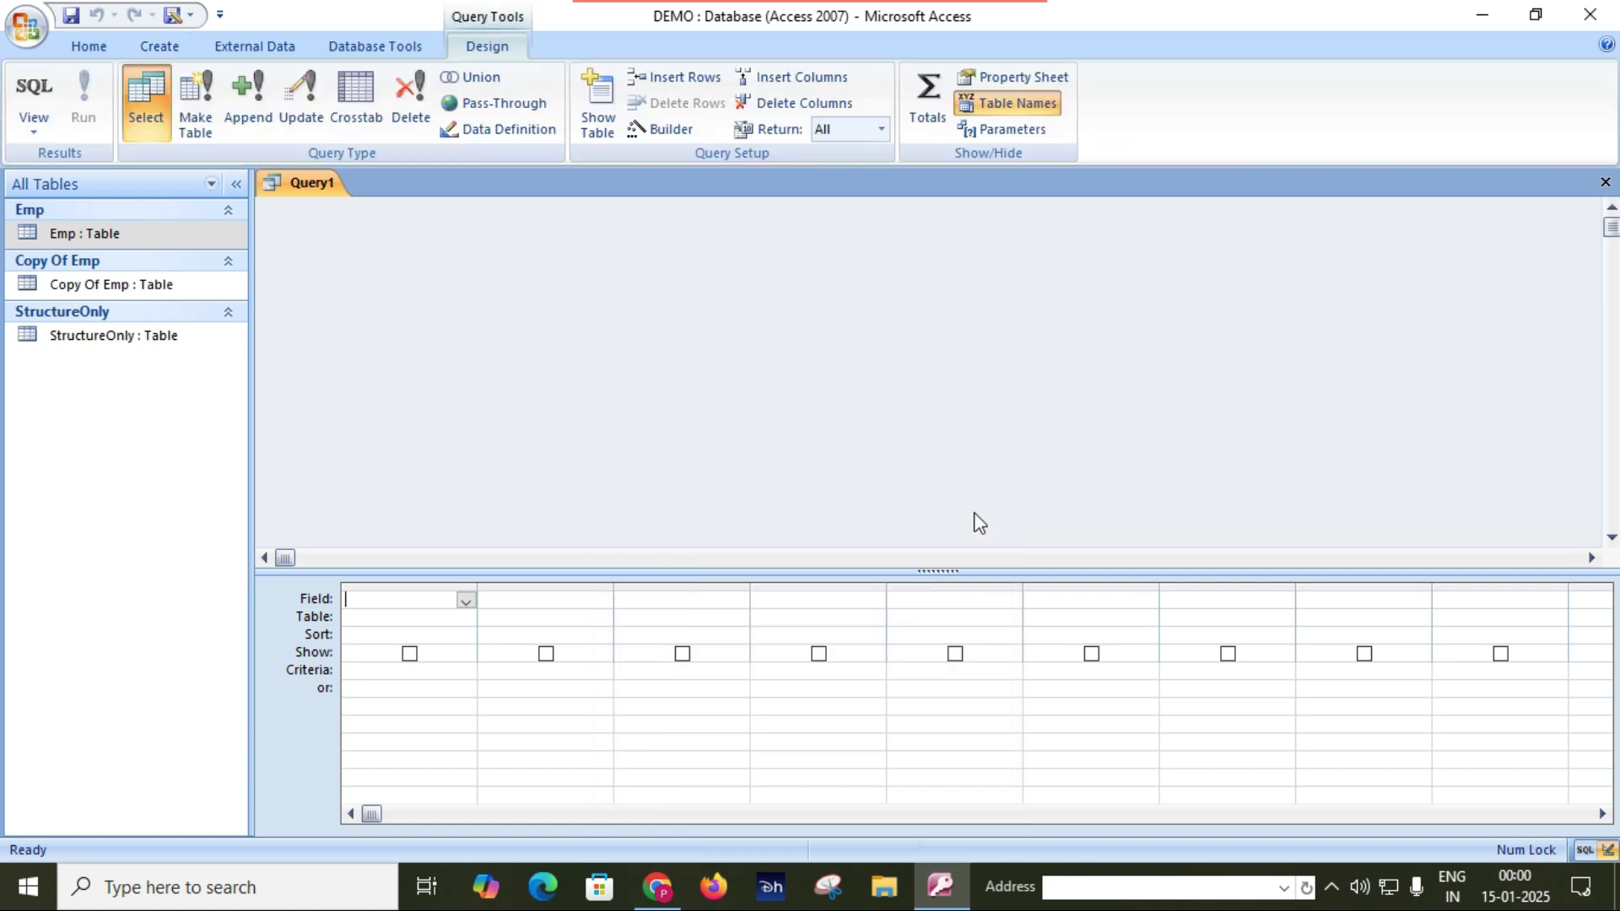
{"action": "left_click", "coordinate": [29, 129]}
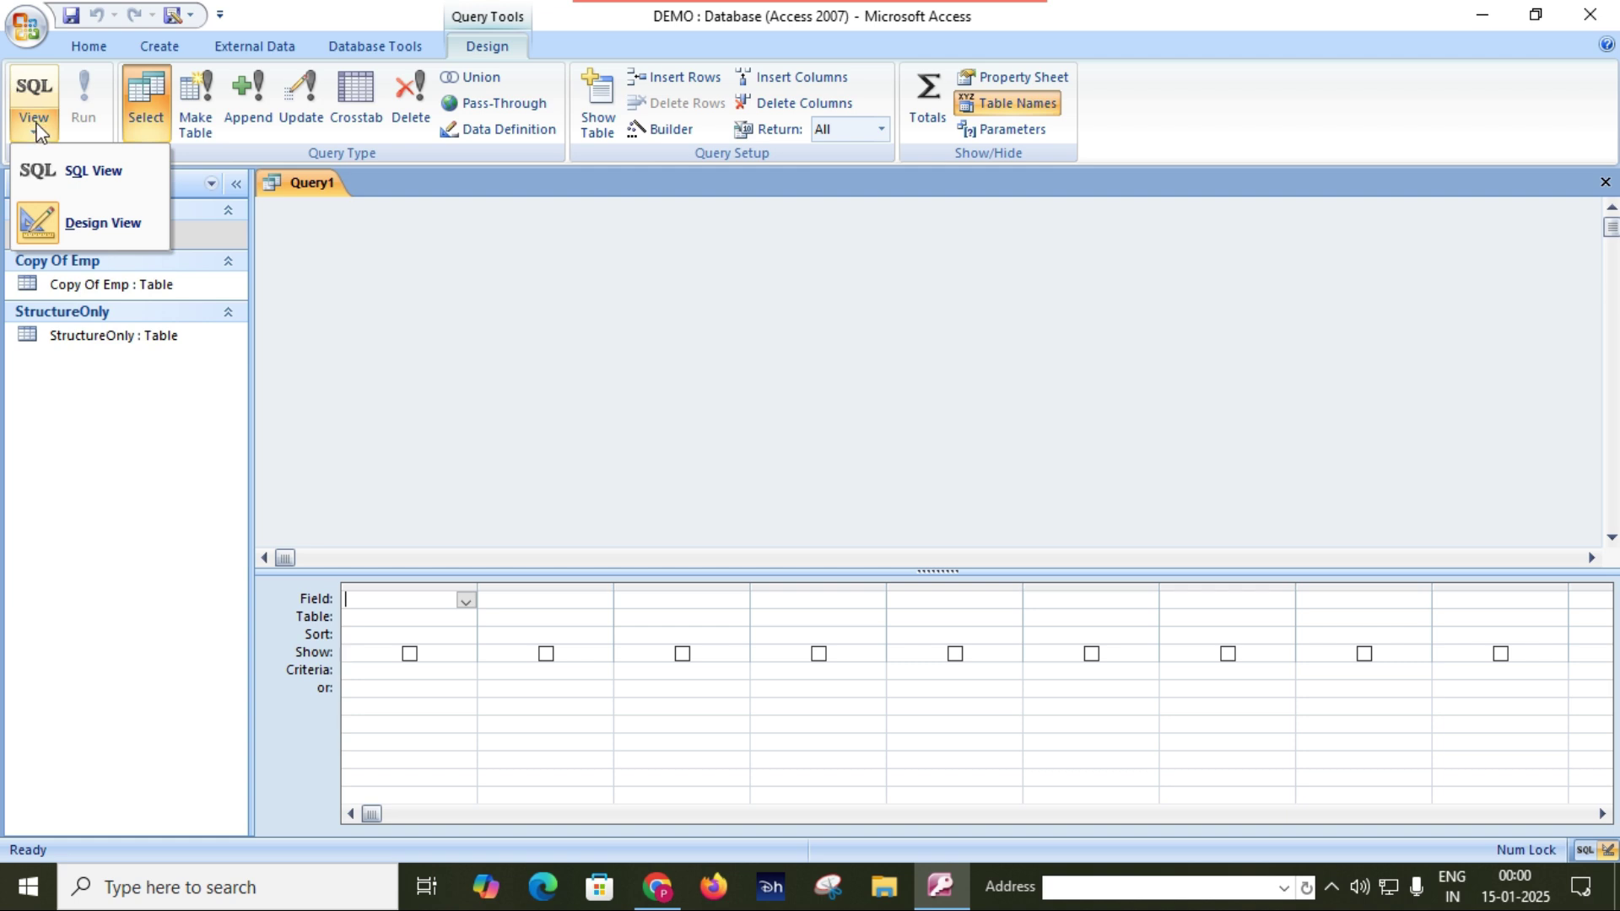
{"action": "left_click", "coordinate": [84, 172]}
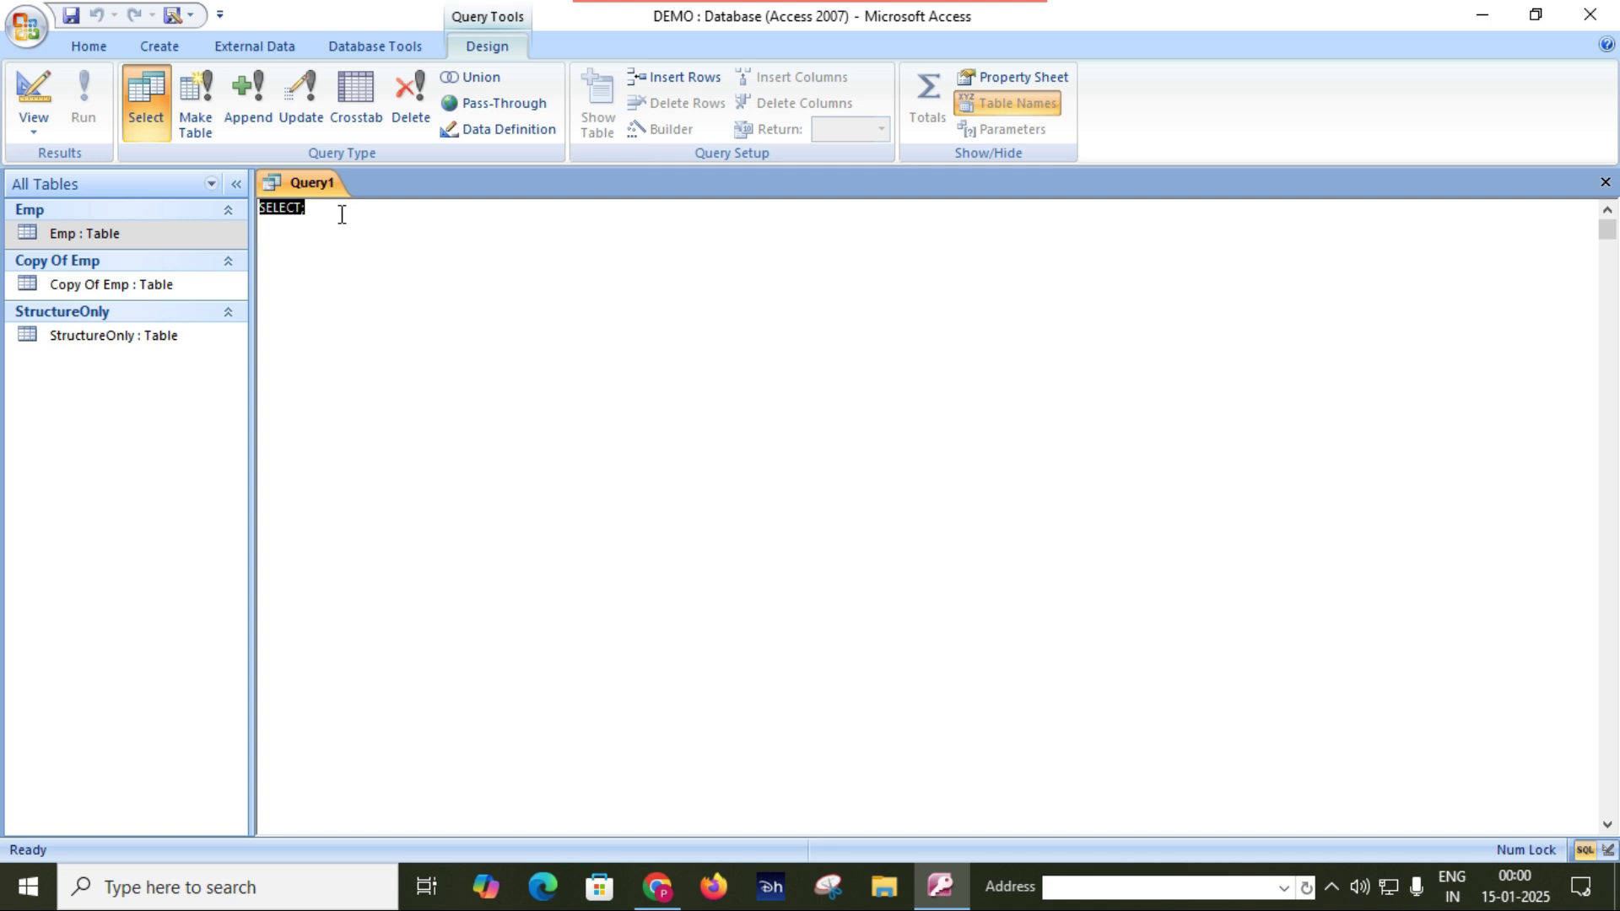
{"action": "key", "text": "Delete"}
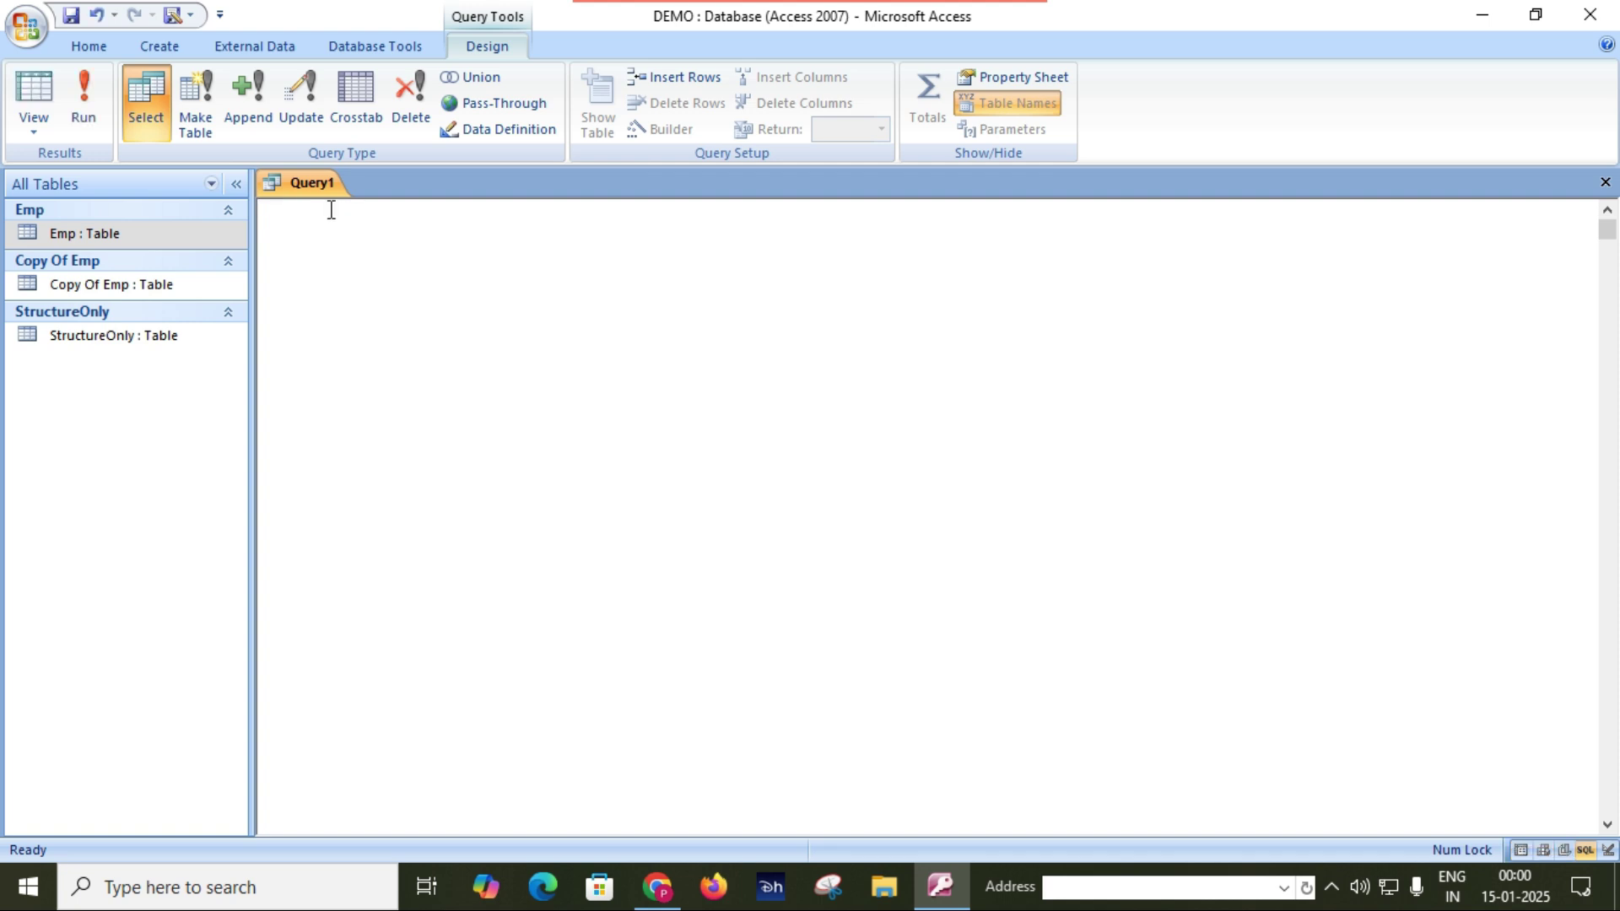
- Write "insert into Emp (empid, name, age, city, department, salary, Joining Date)", checking the field names against the StructureOnly table
{"action": "type", "text": "insert"}
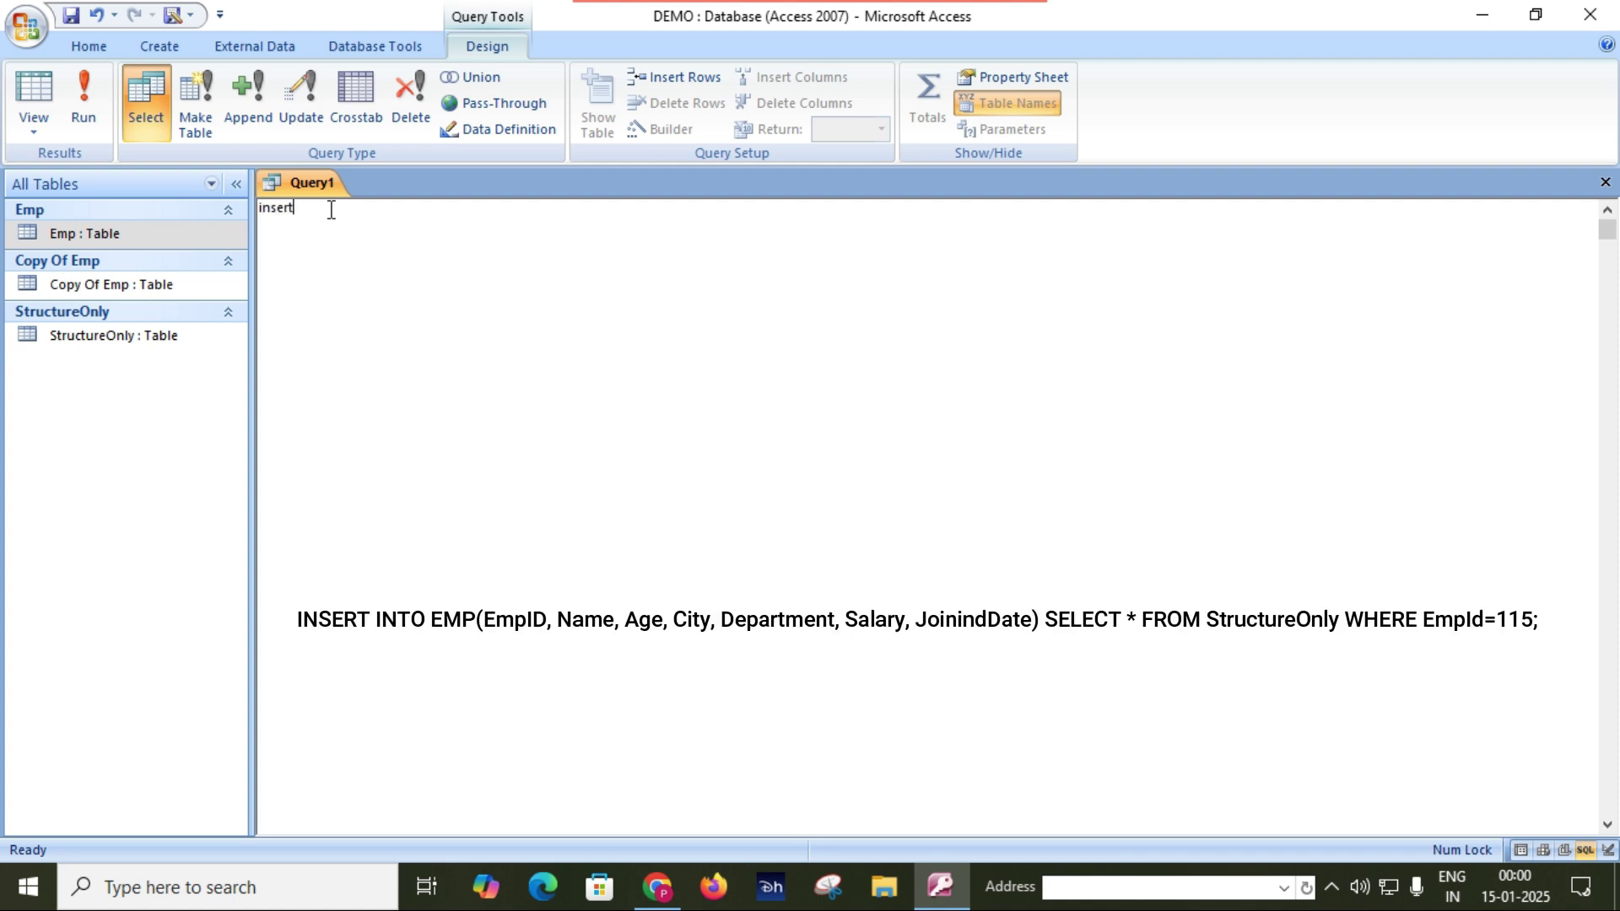
{"action": "type", "text": " into"}
{"action": "type", "text": "Emp"}
{"action": "type", "text": "(Empid,name, c"}
{"action": "key", "text": "BackSpace"}
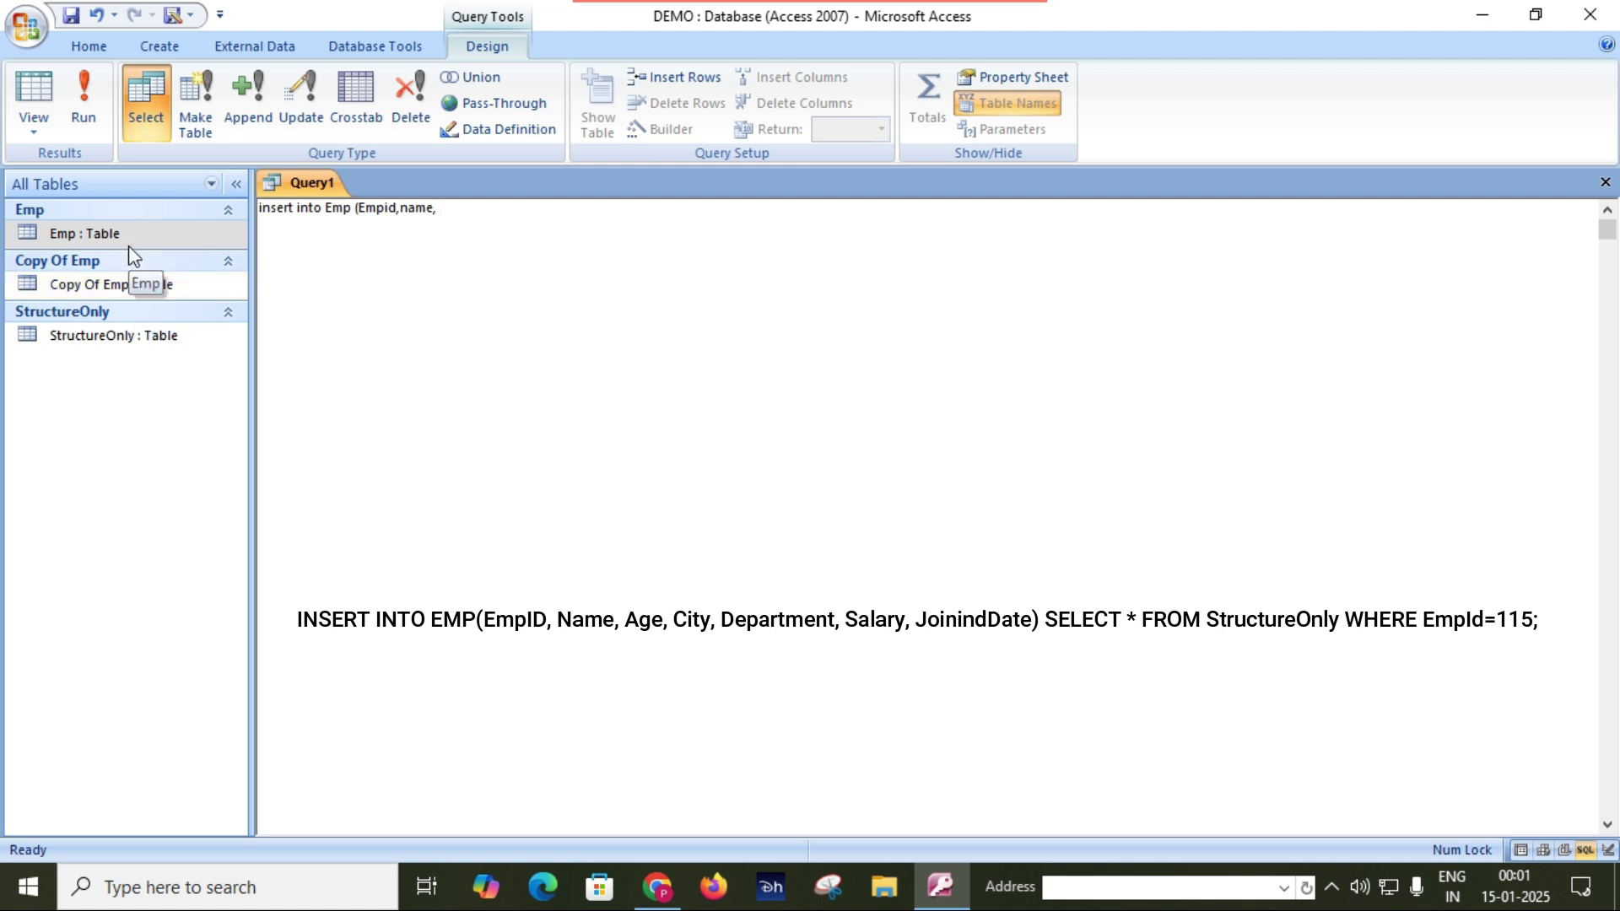
{"action": "double_click", "coordinate": [139, 338]}
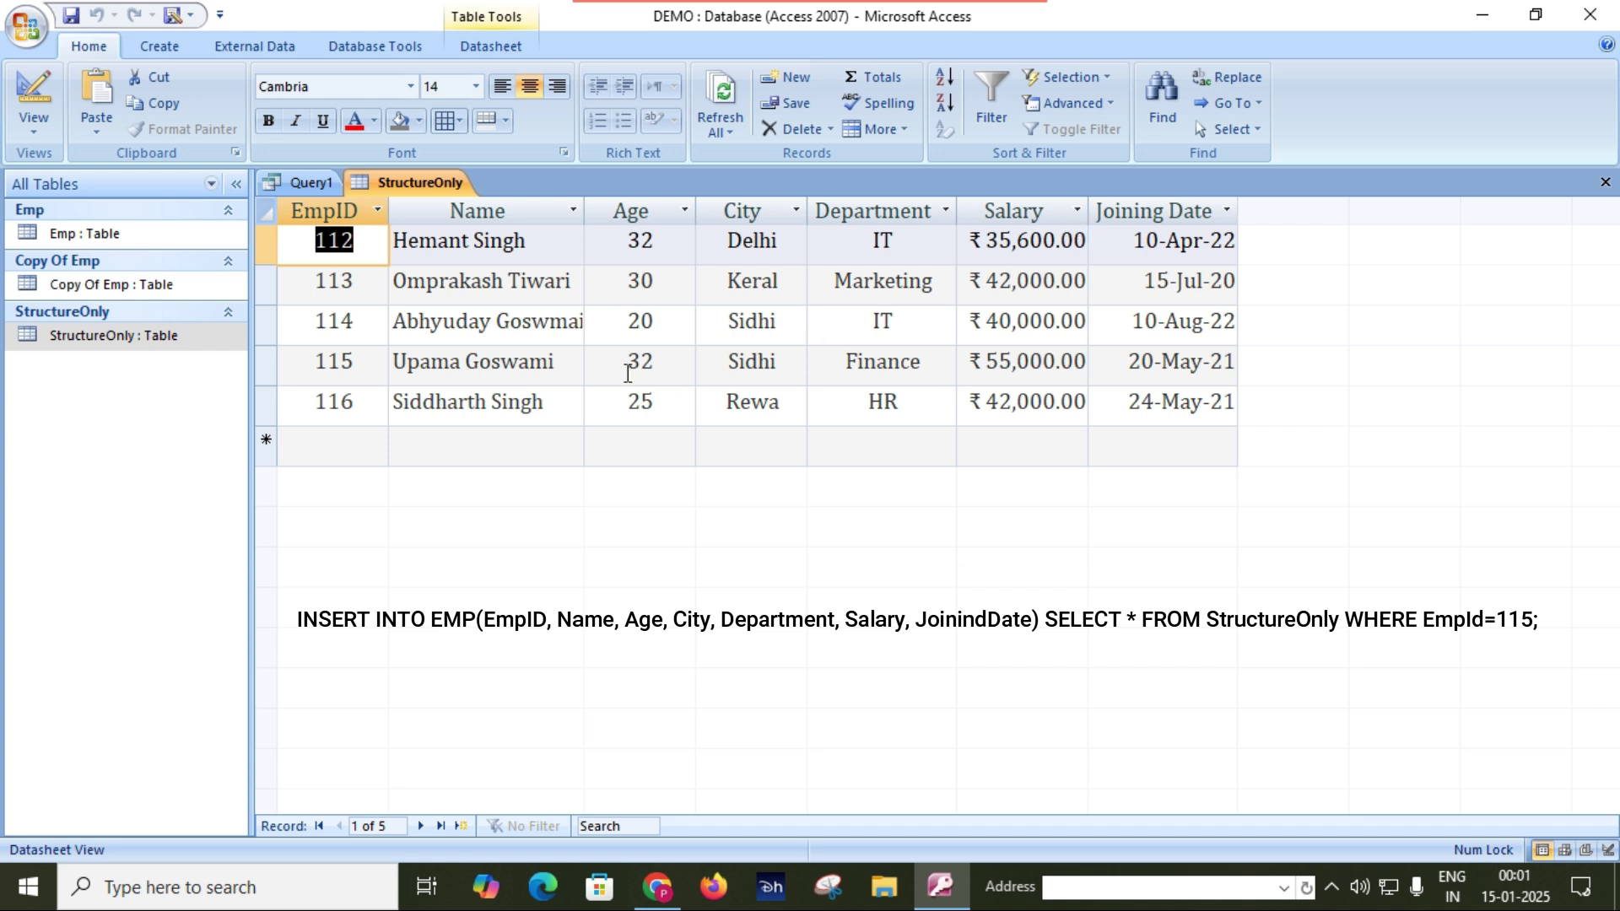
{"action": "left_click", "coordinate": [312, 182]}
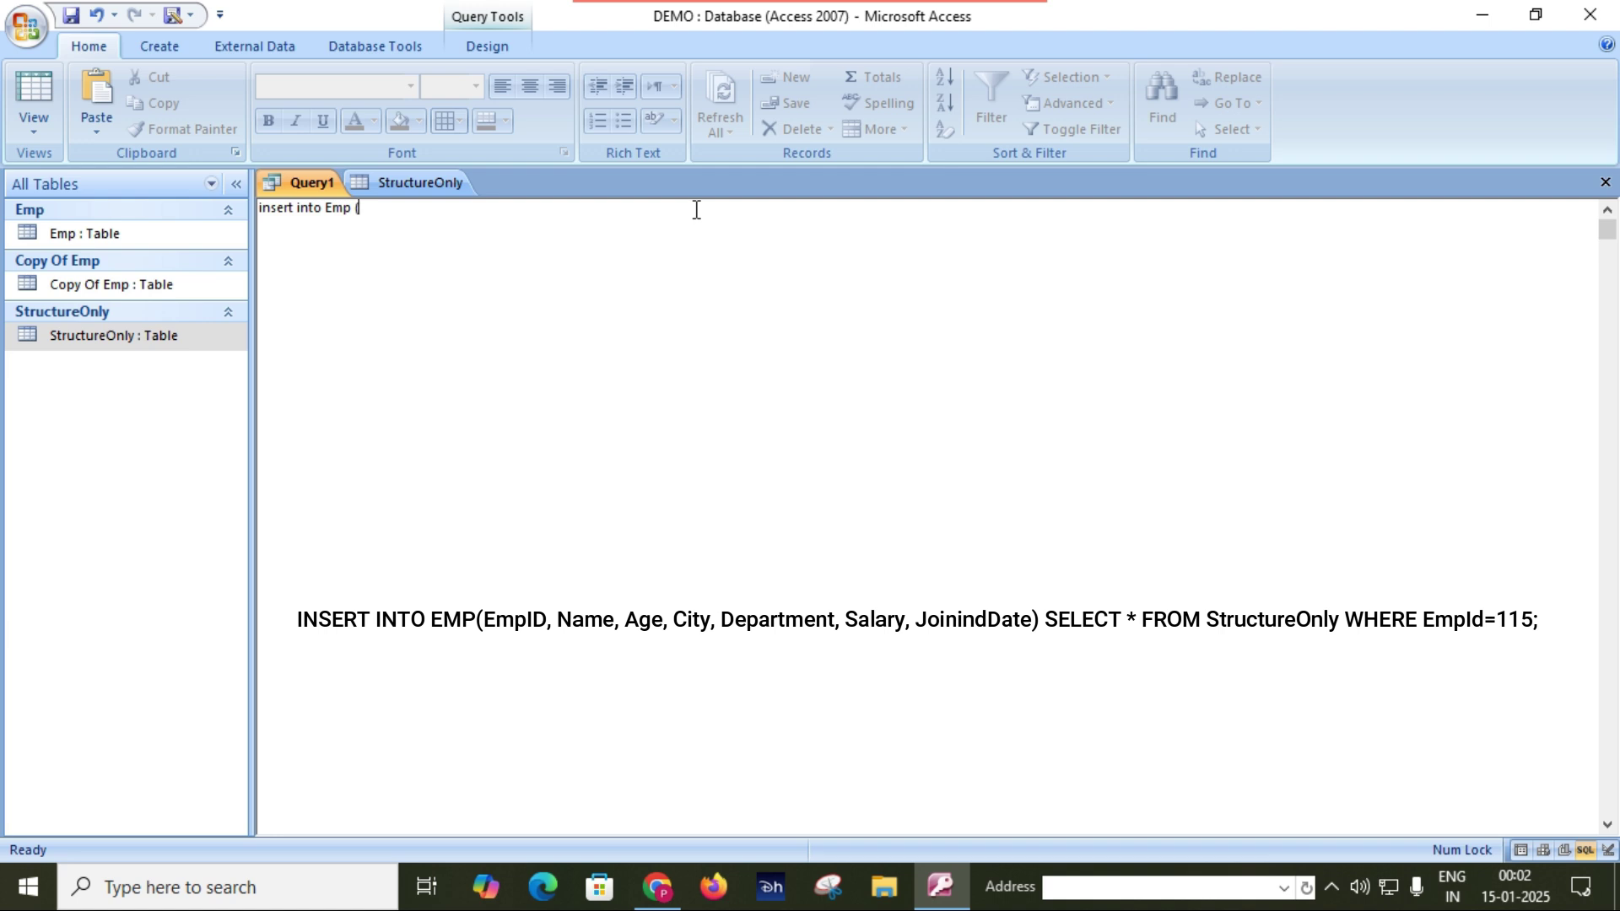
{"action": "type", "text": "empid, name, age,"}
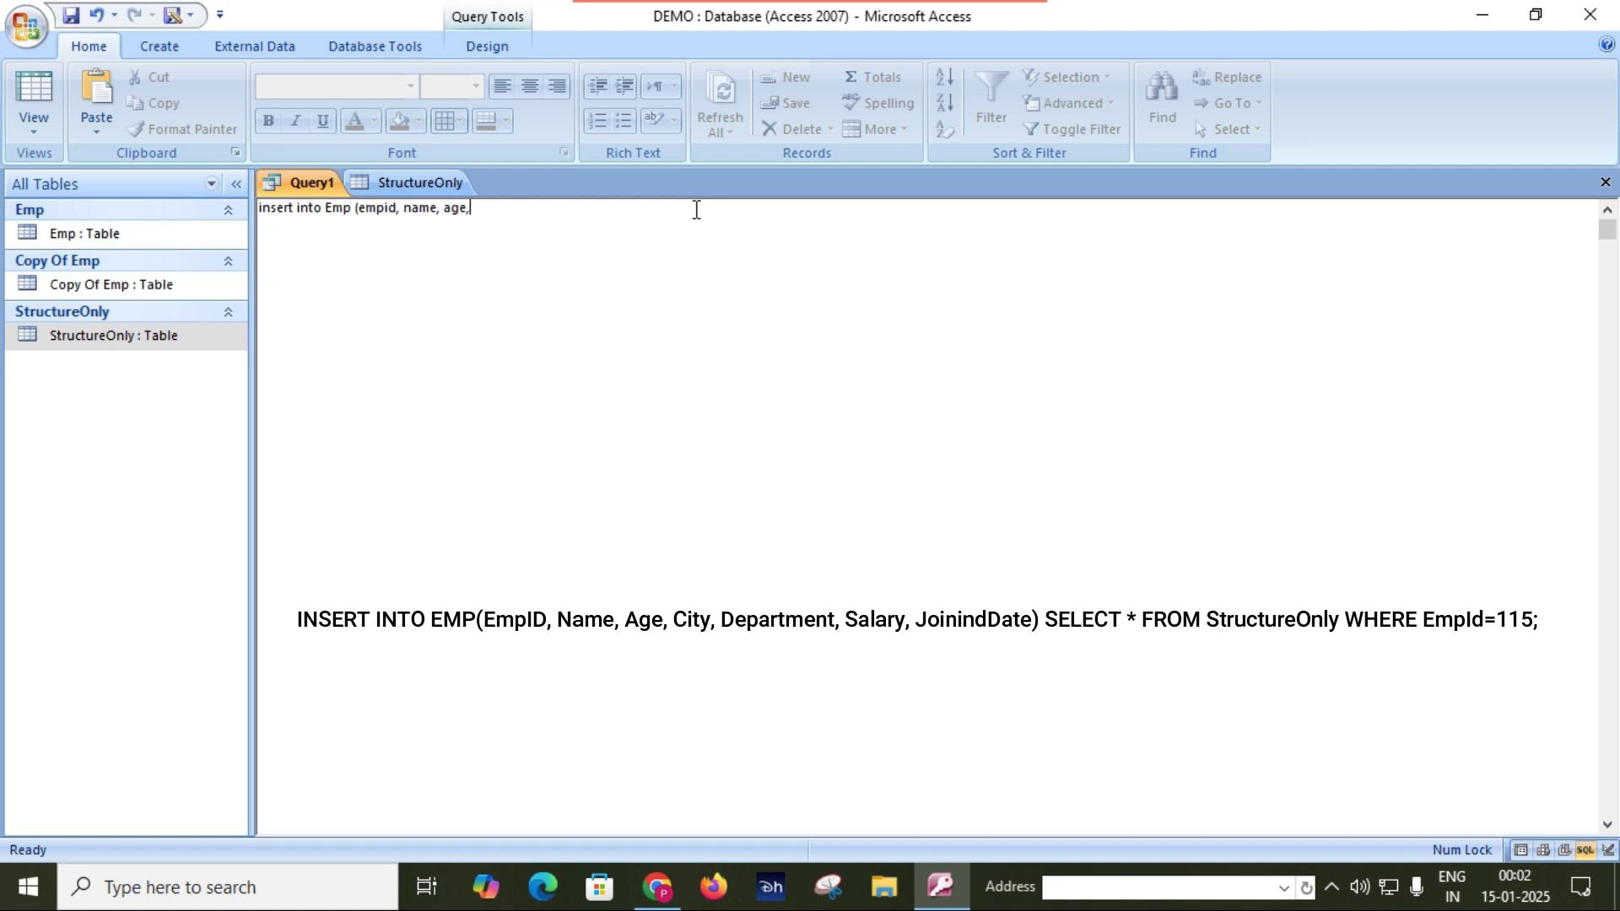
{"action": "left_click", "coordinate": [431, 192]}
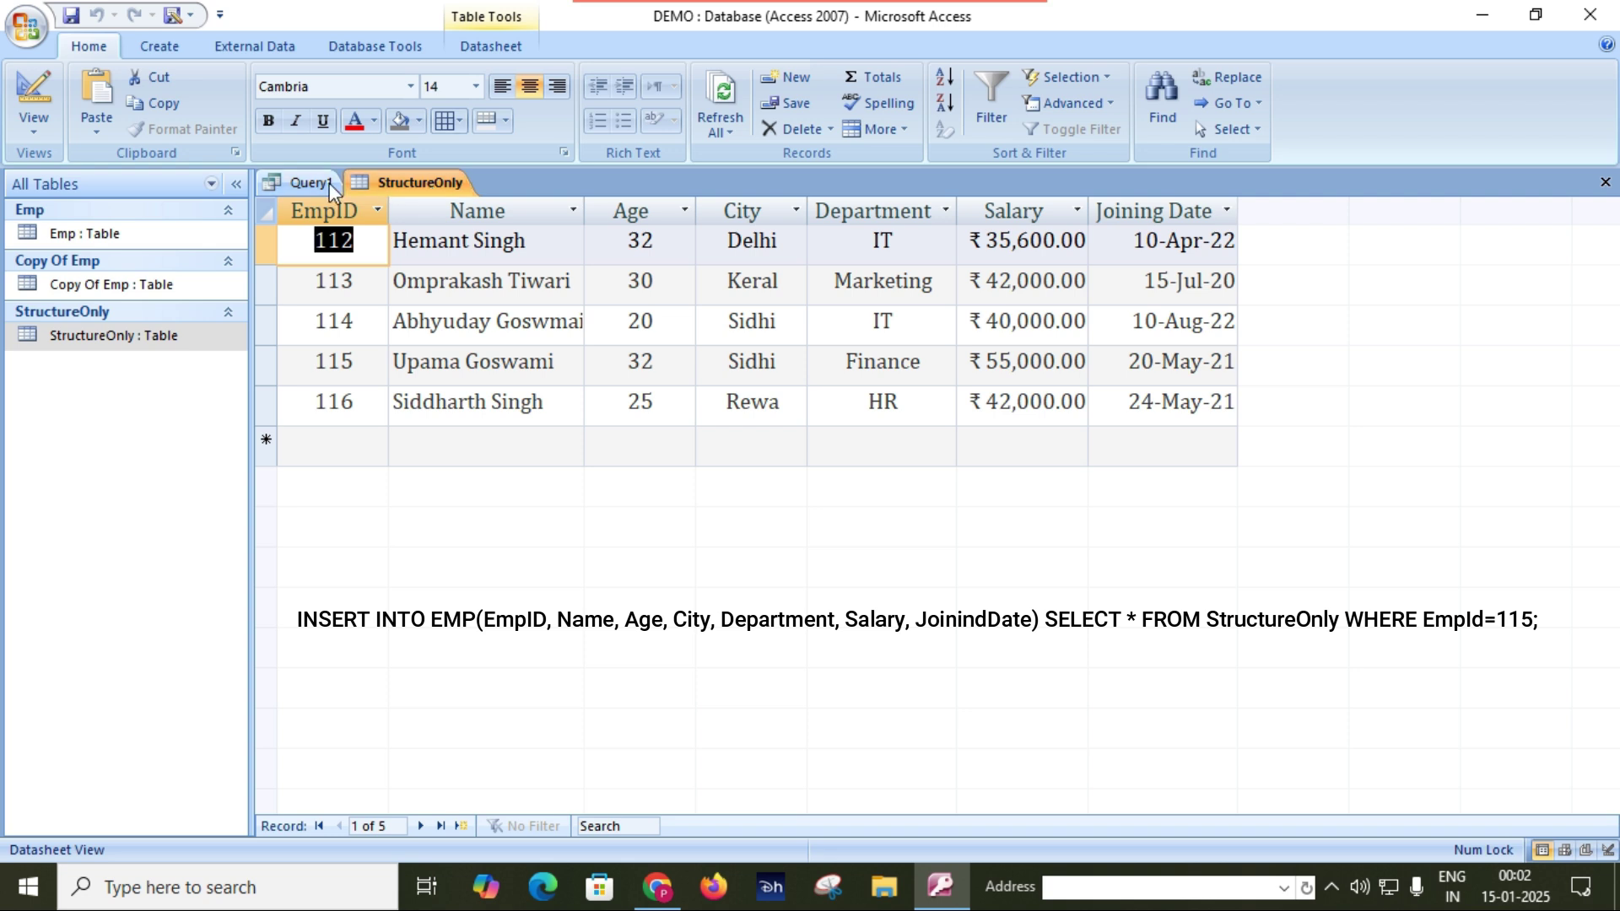
{"action": "left_click", "coordinate": [306, 186]}
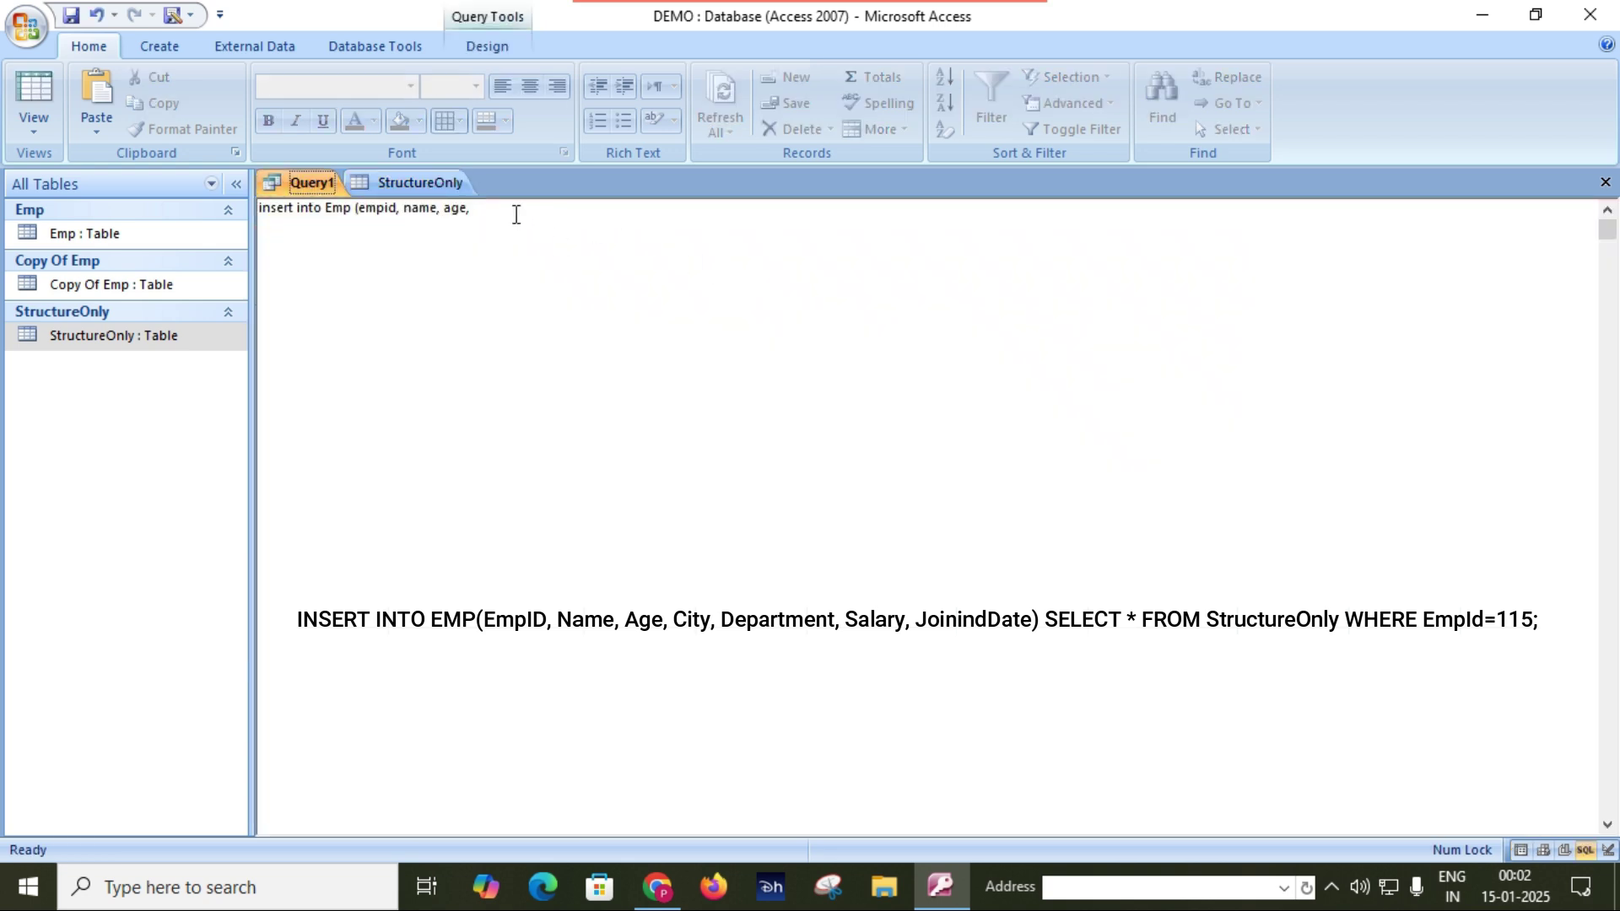
{"action": "type", "text": "city, department, salary, Joining Date)"}
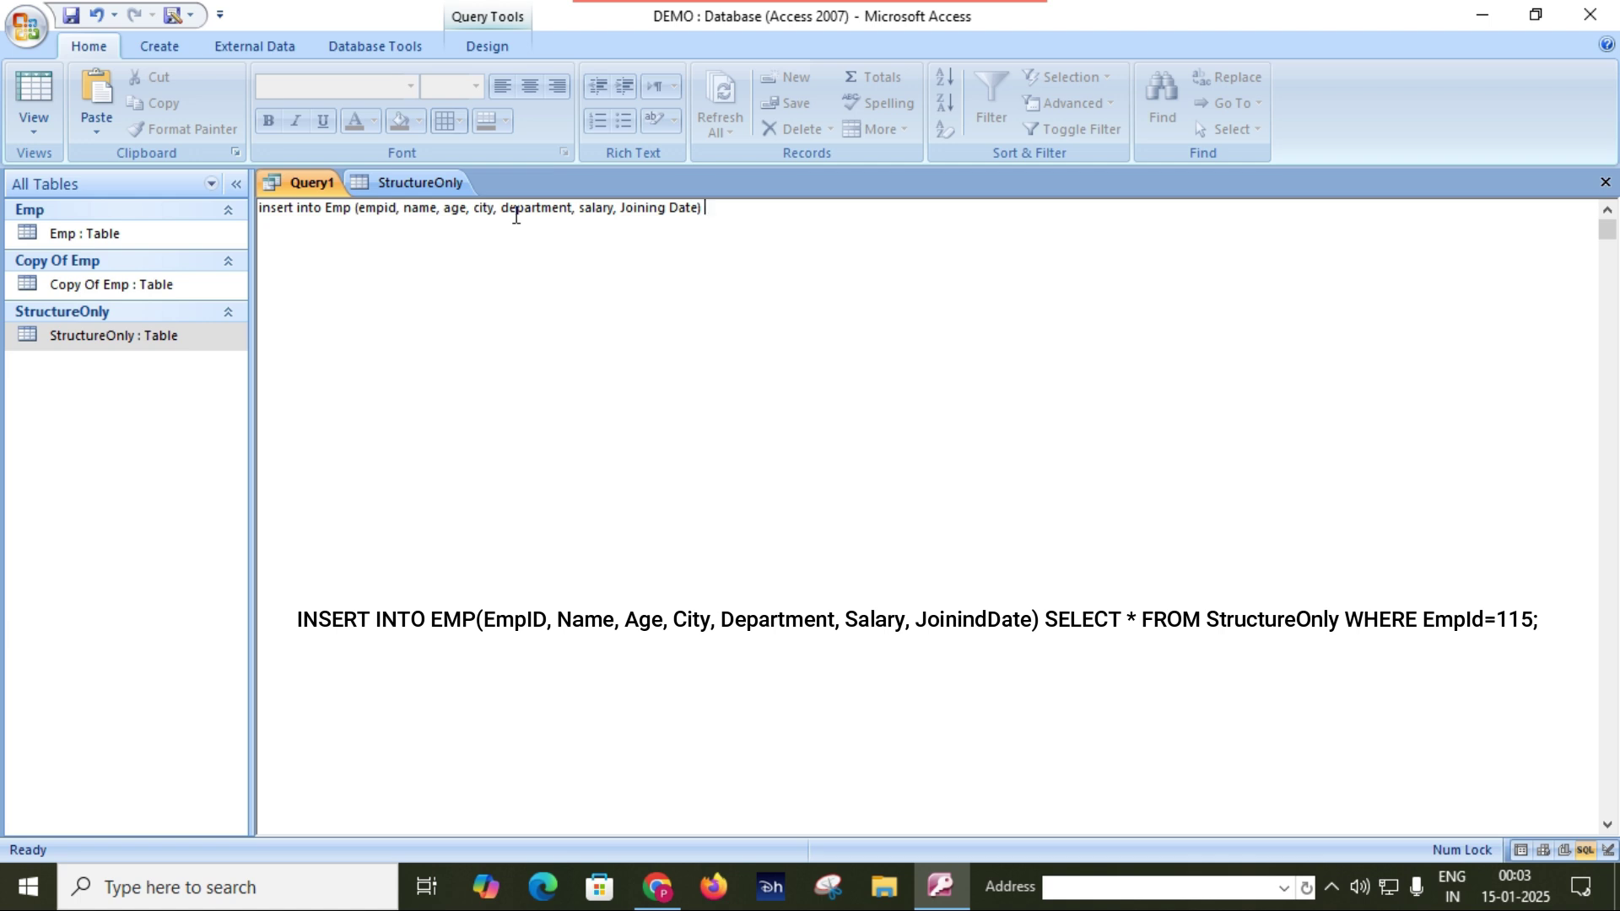
- Complete the statement with "select * from structureonly where empid=115;" and close the StructureOnly table
{"action": "left_click", "coordinate": [387, 184]}
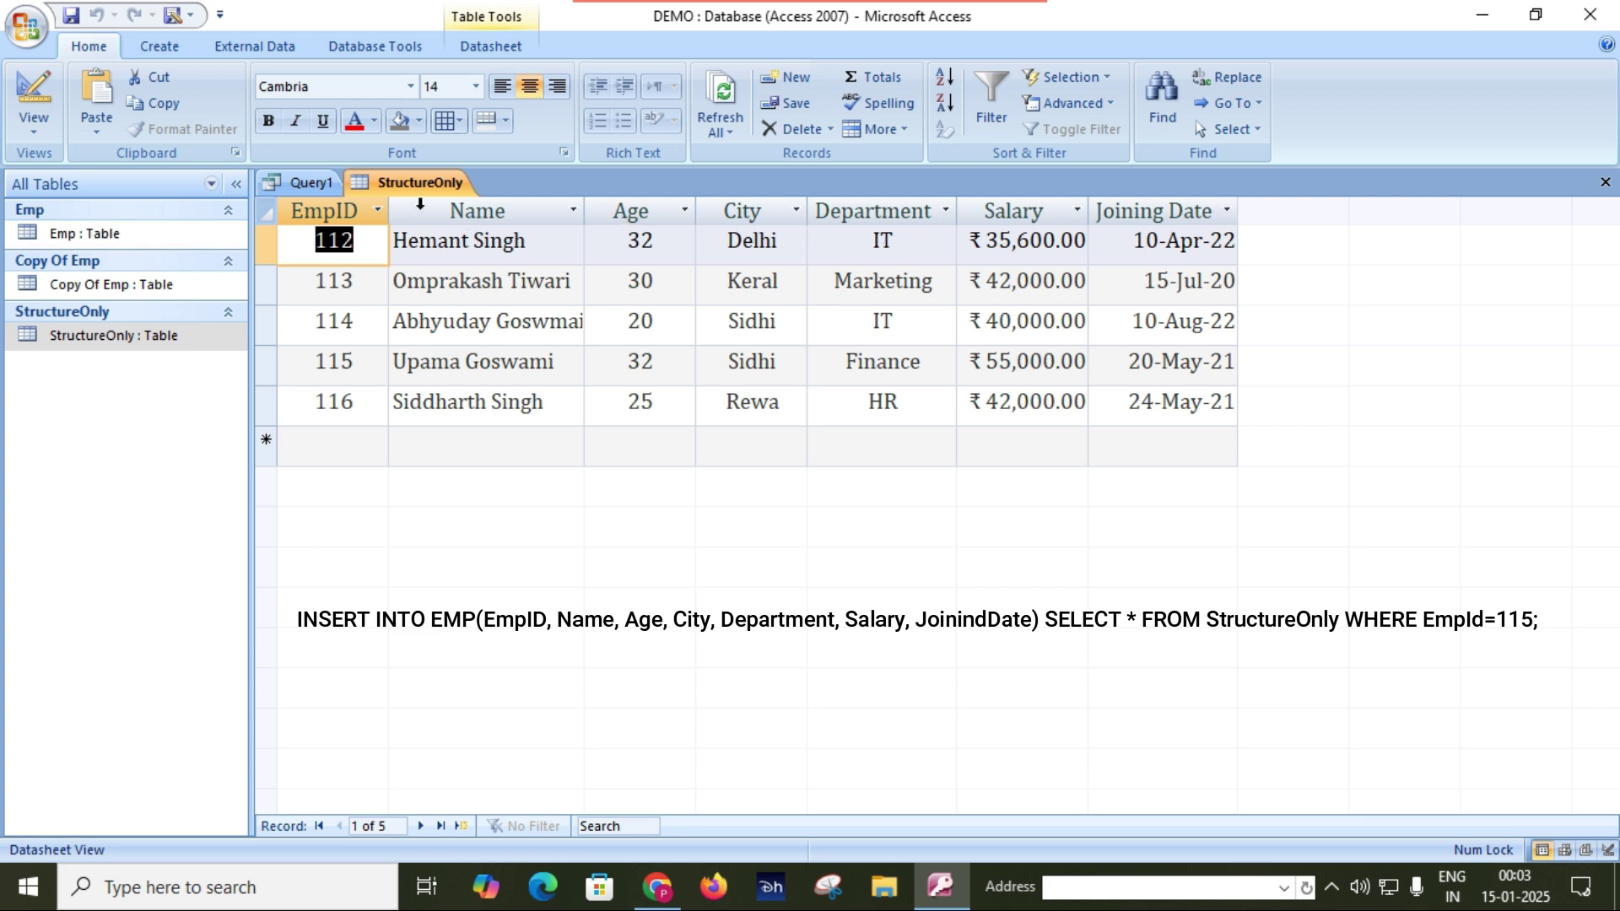
{"action": "left_click", "coordinate": [310, 181]}
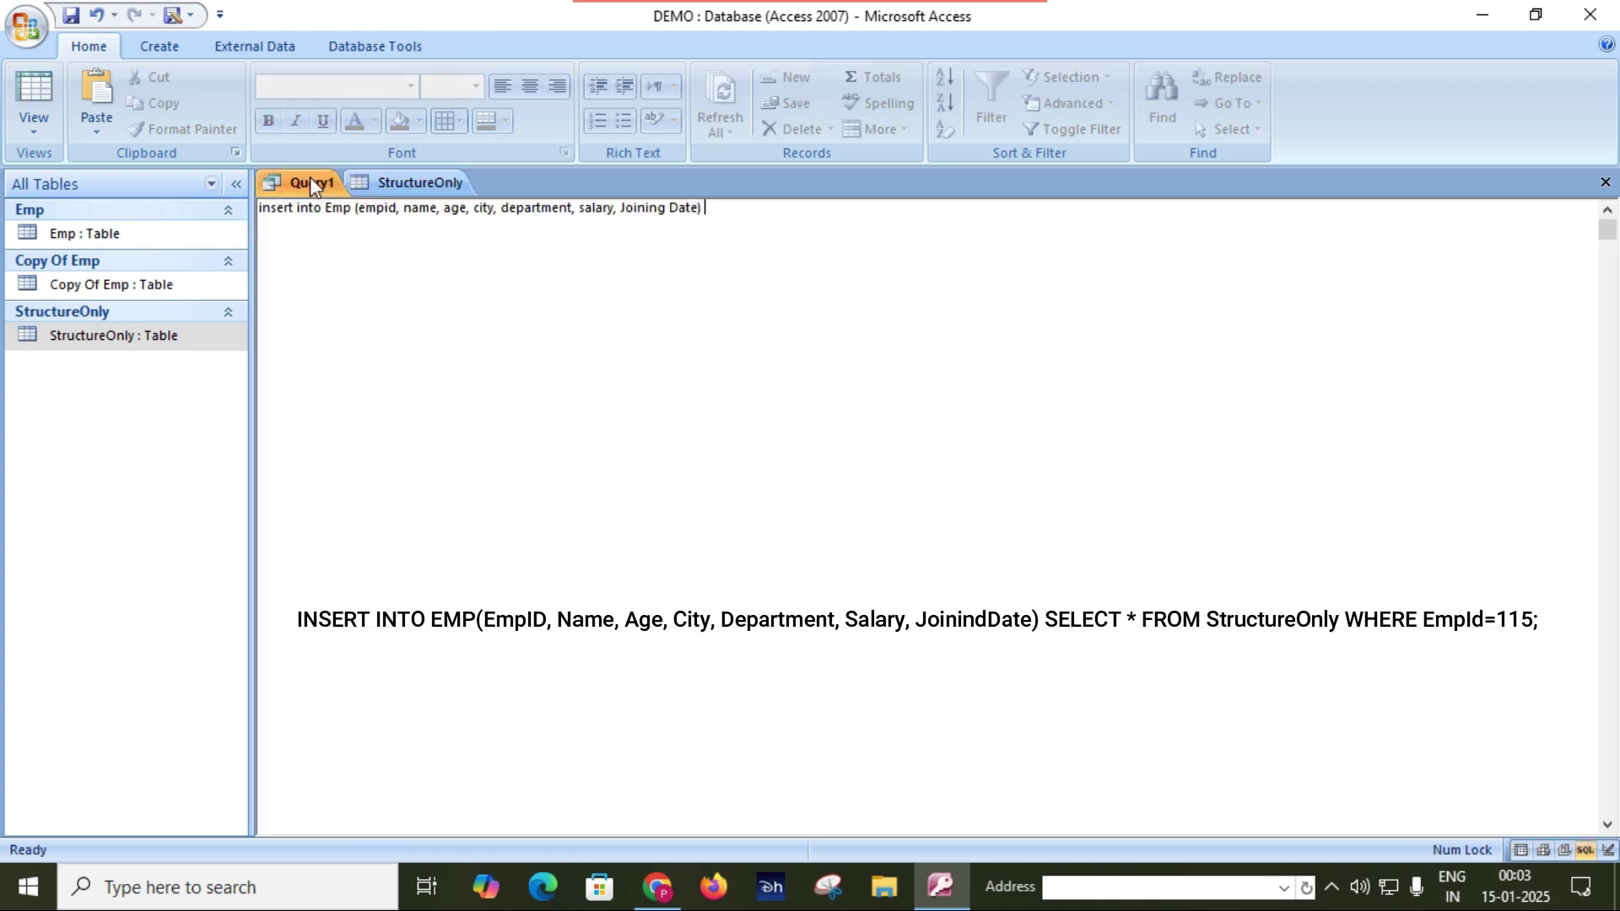
{"action": "type", "text": "se"}
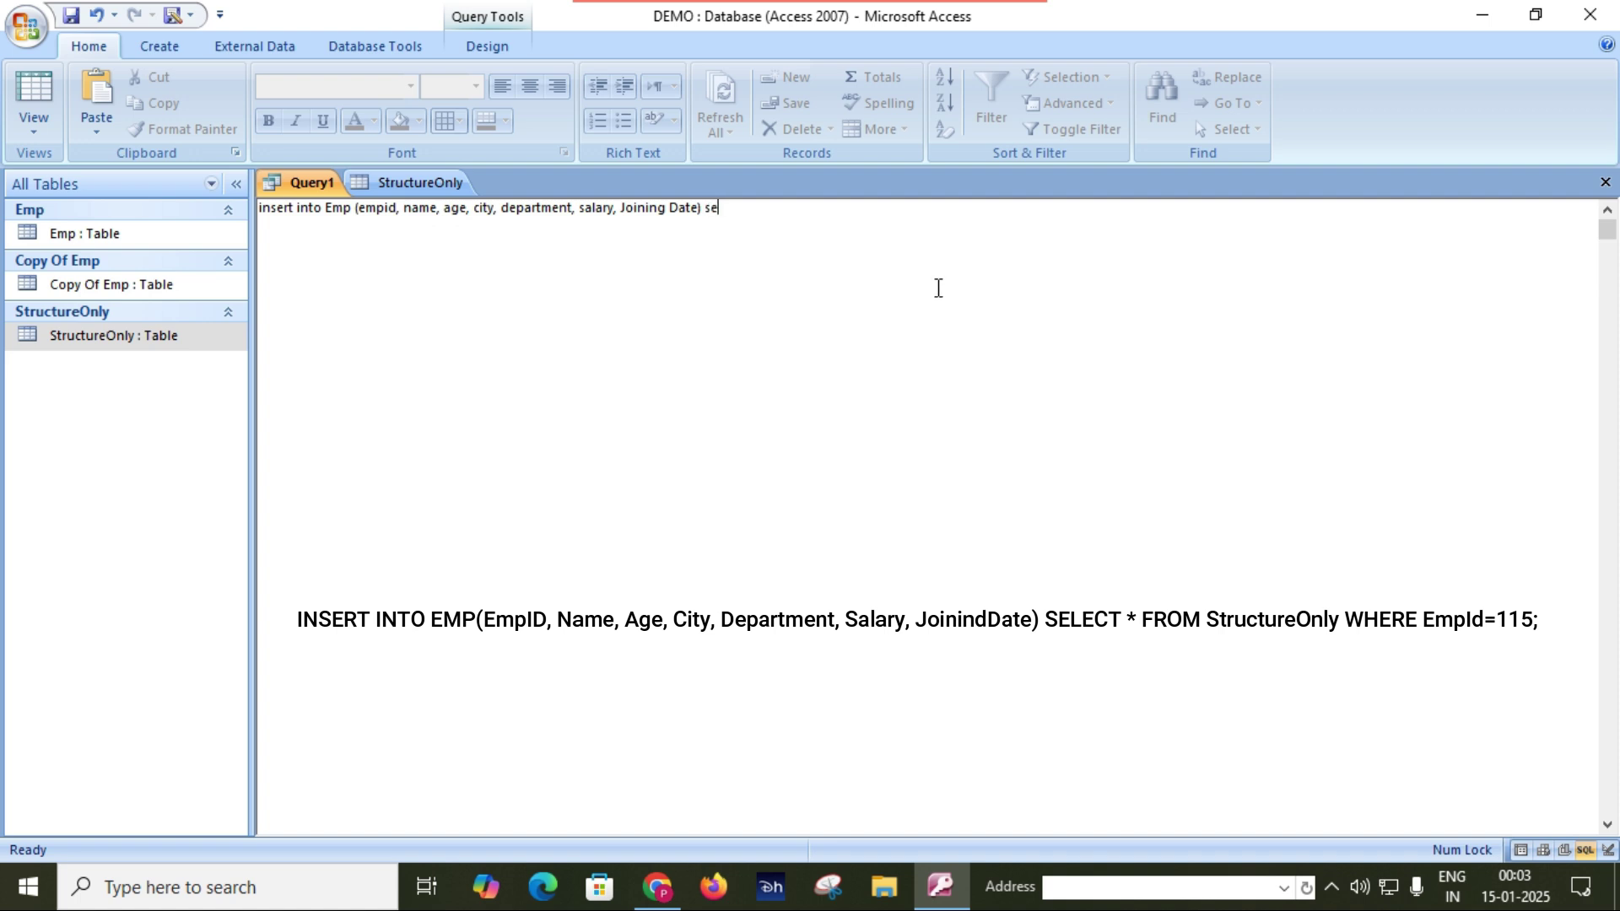
{"action": "type", "text": "lect"}
{"action": "type", "text": "* from"}
{"action": "type", "text": "structureonly where"}
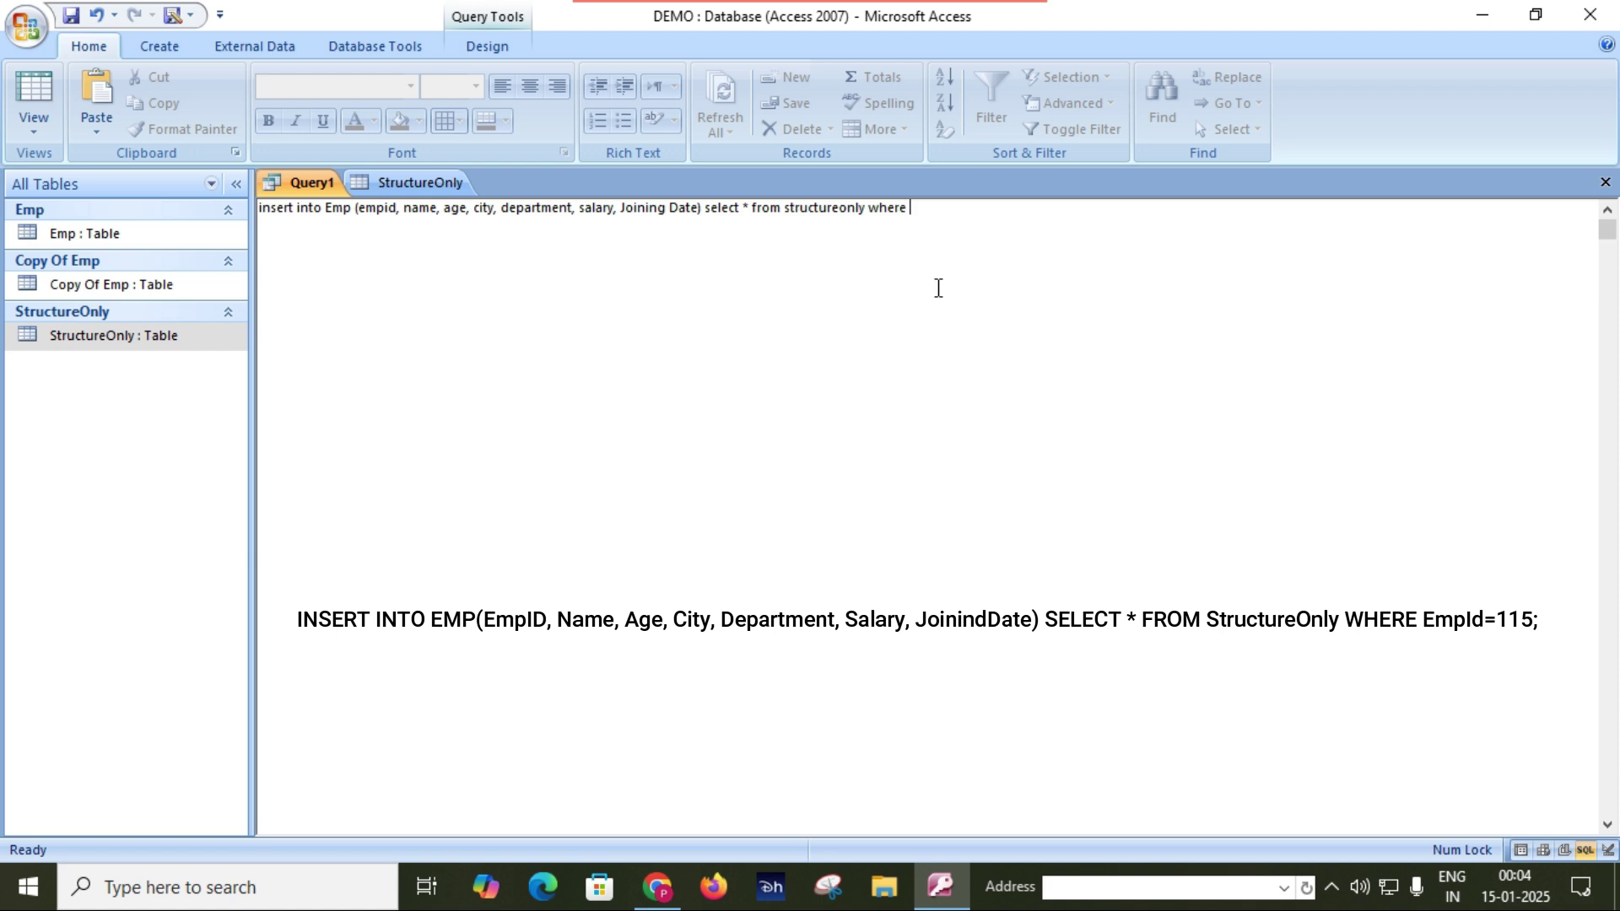
{"action": "type", "text": " empid=115;"}
{"action": "left_click", "coordinate": [415, 185]}
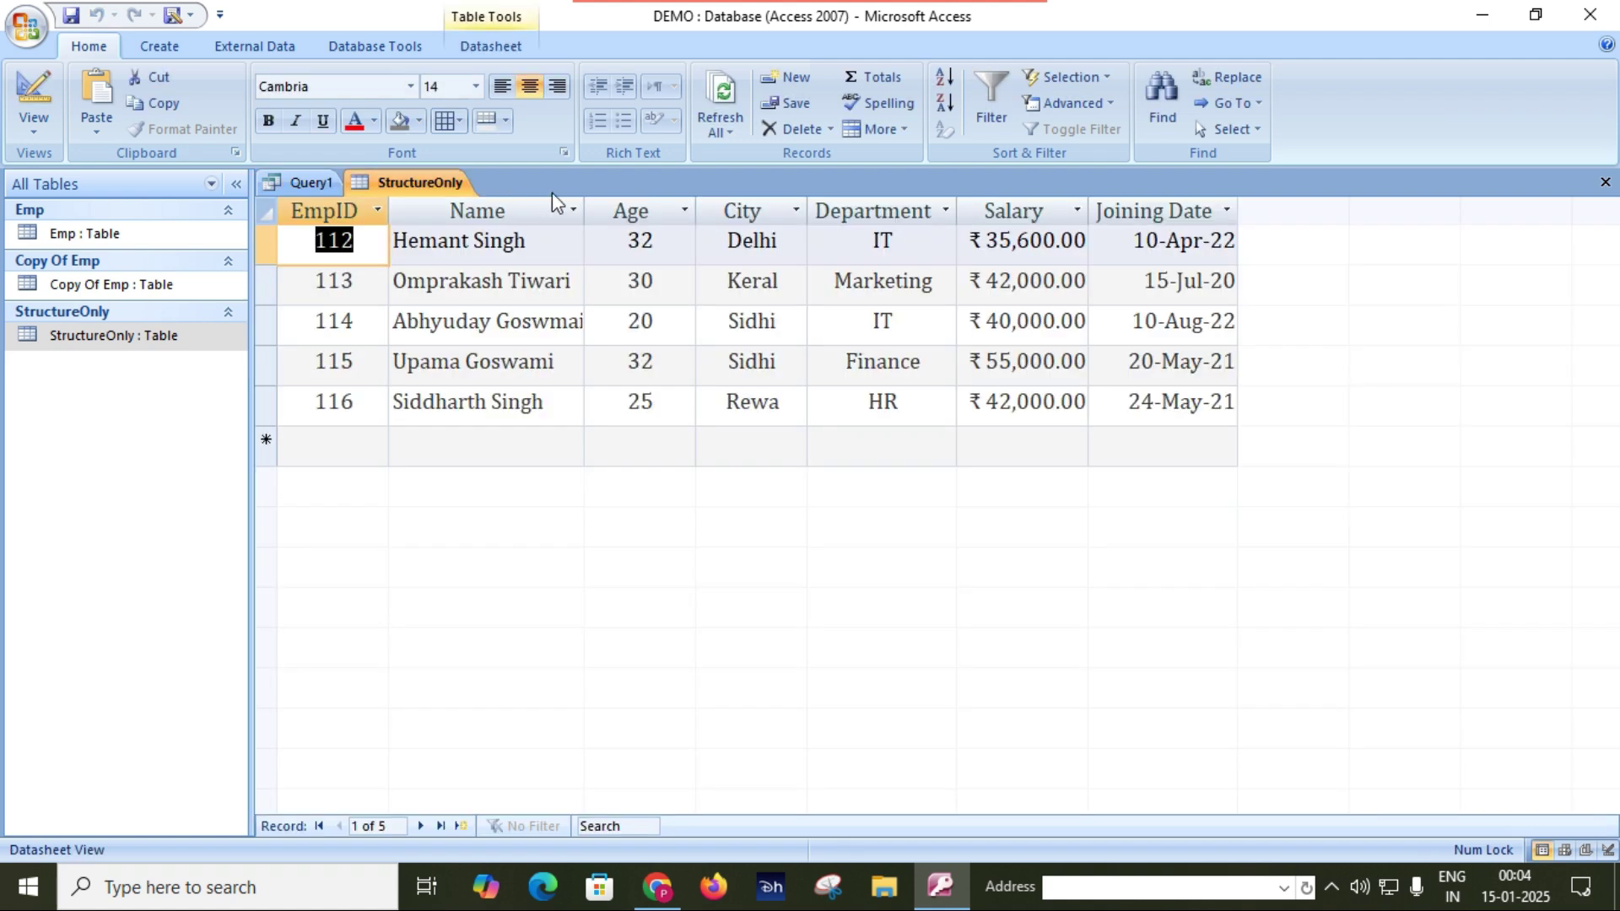
{"action": "right_click", "coordinate": [398, 182]}
{"action": "left_click", "coordinate": [455, 223]}
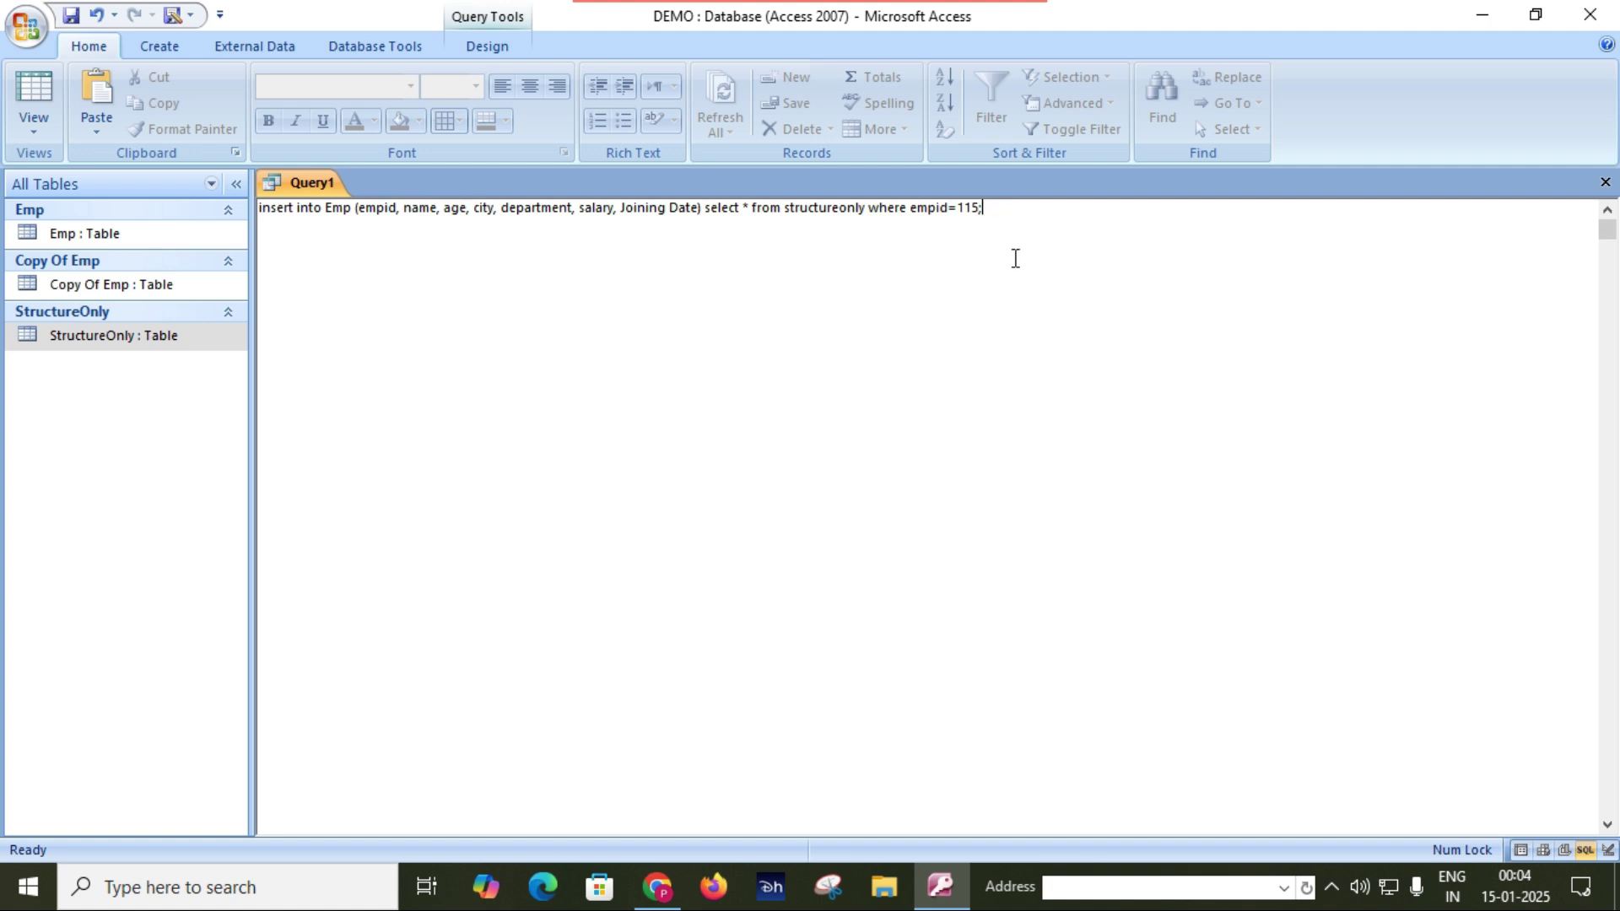
- Try to run the insert query with the field name written as Joining Date
{"action": "left_click", "coordinate": [496, 51]}
{"action": "left_click", "coordinate": [88, 91]}
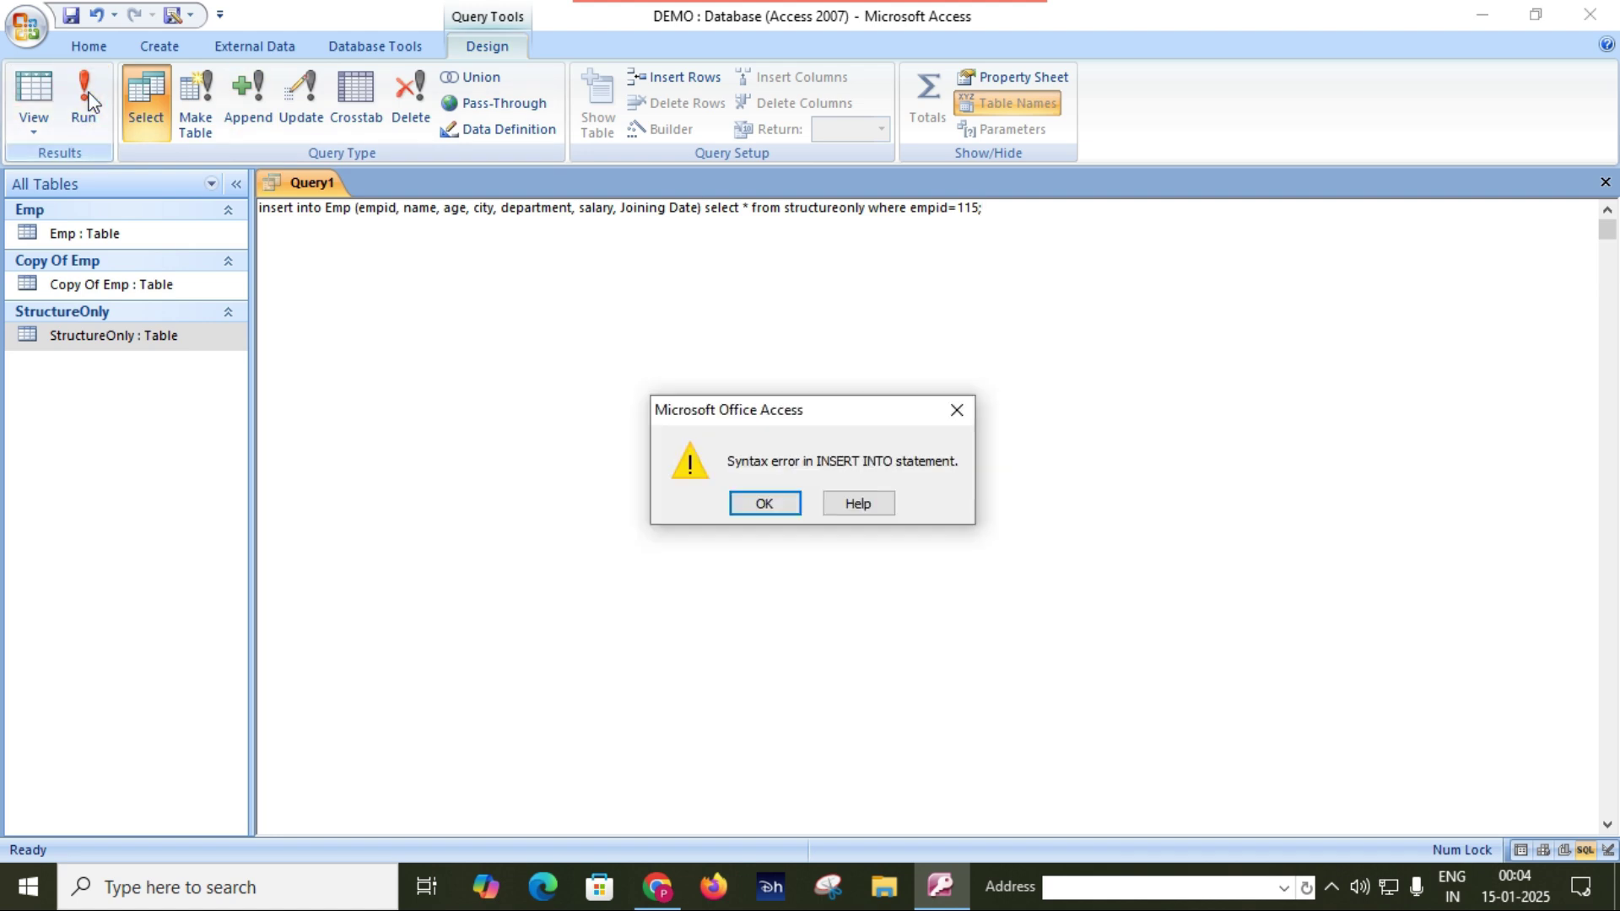
{"action": "left_click", "coordinate": [786, 505]}
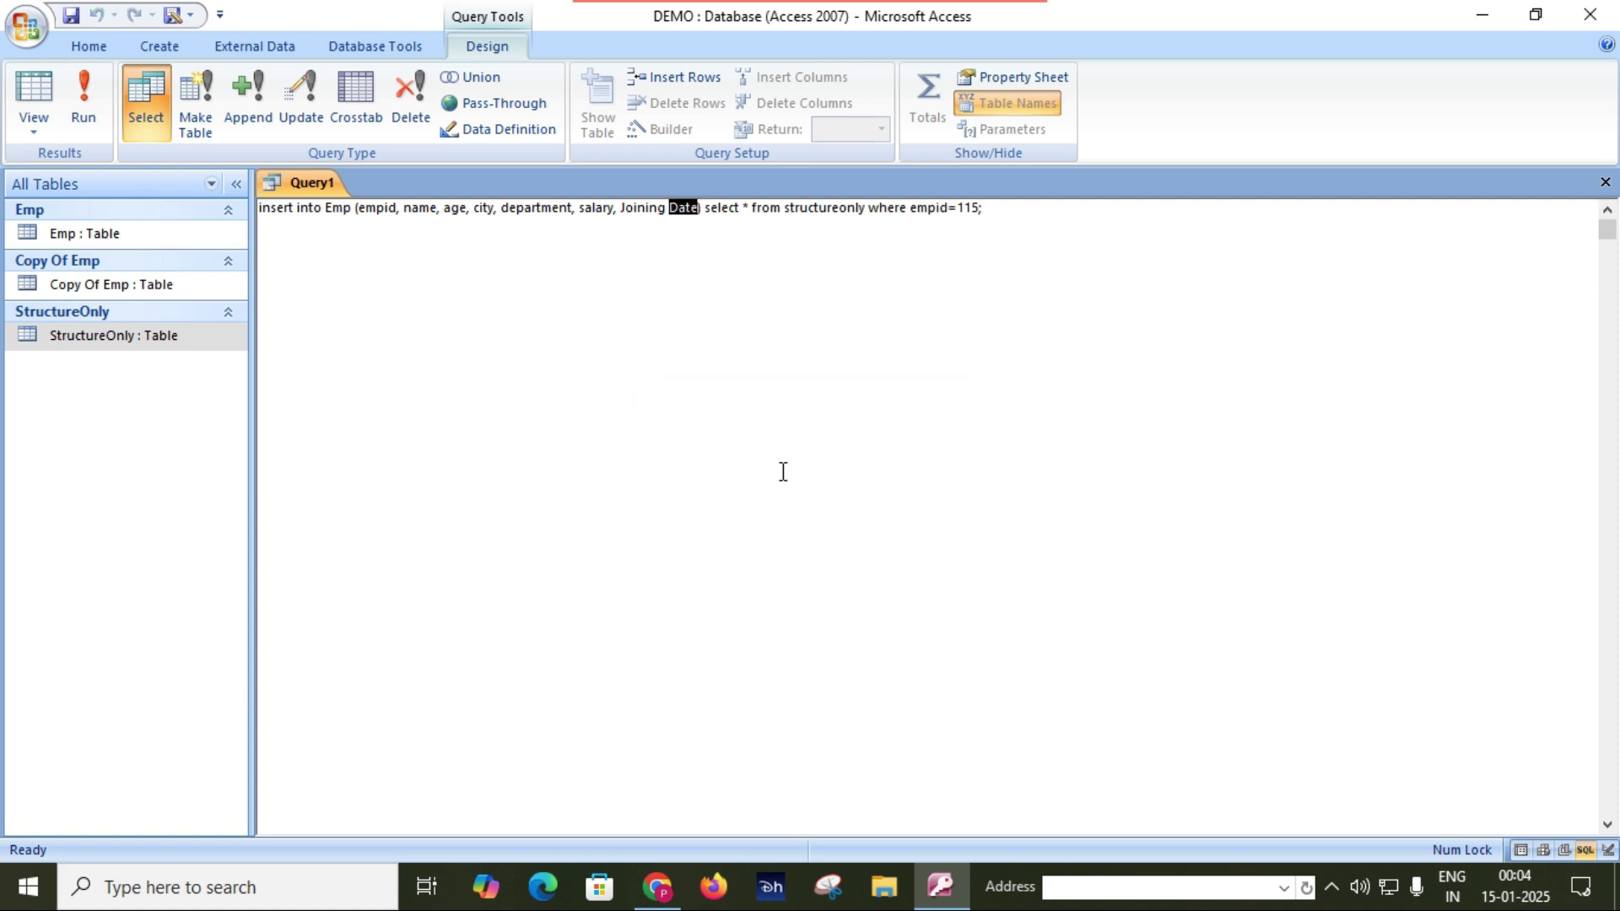
- Change Joining Date to JoiningDate in the query, and rename the matching Emp field to JoiningDate in Design View, saving and closing the table
{"action": "left_click", "coordinate": [673, 207]}
{"action": "key", "text": "BackSpace"}
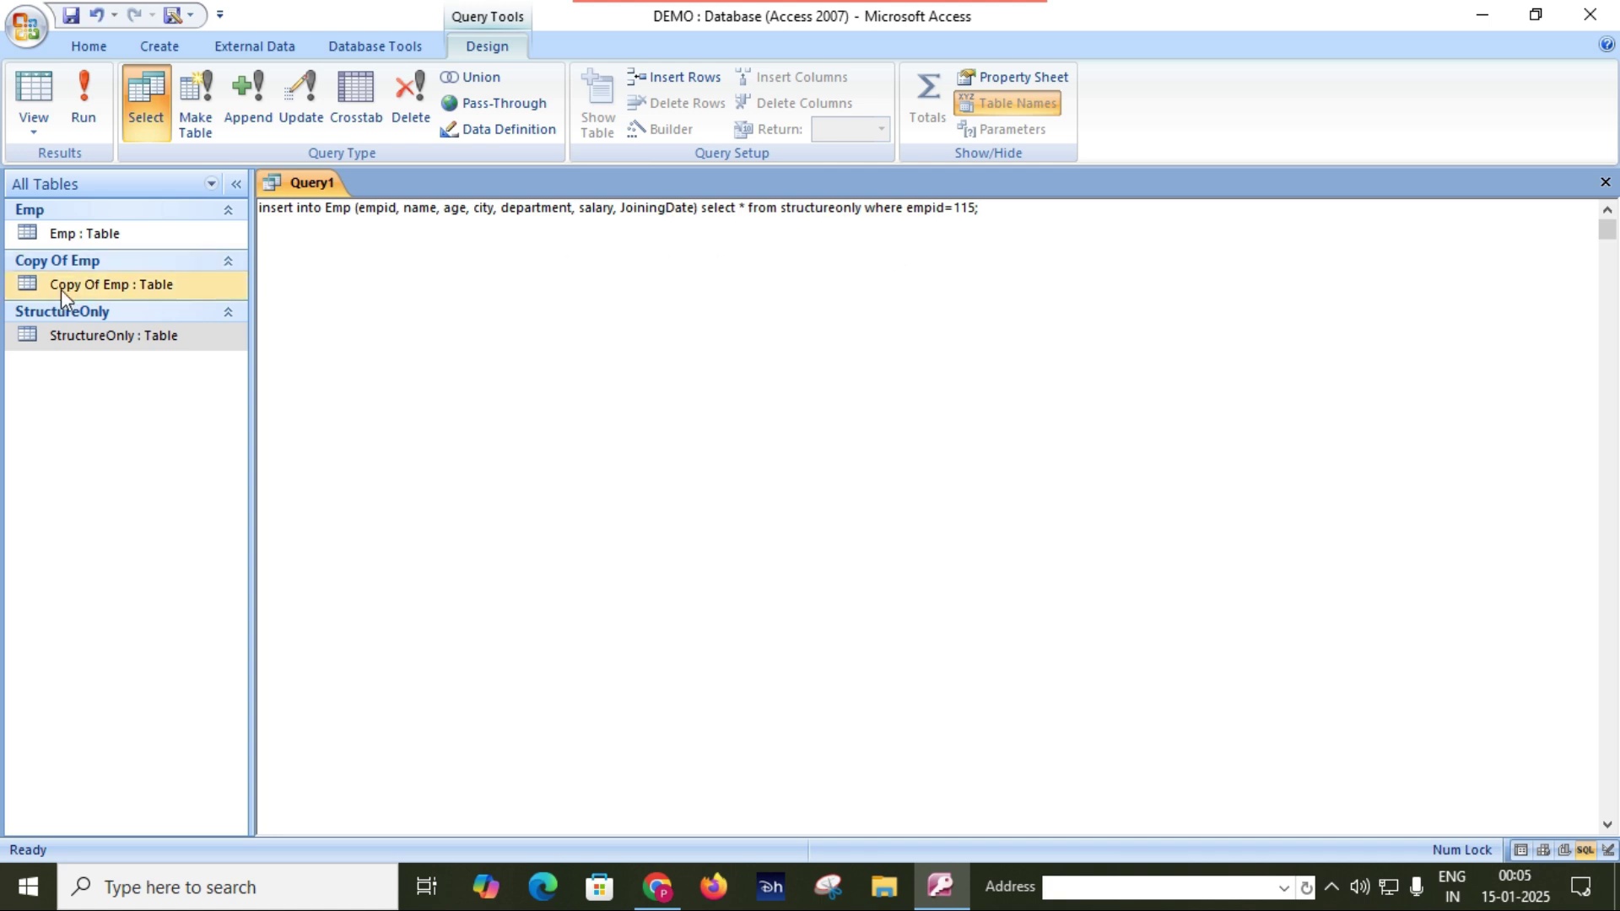
{"action": "left_click", "coordinate": [101, 239]}
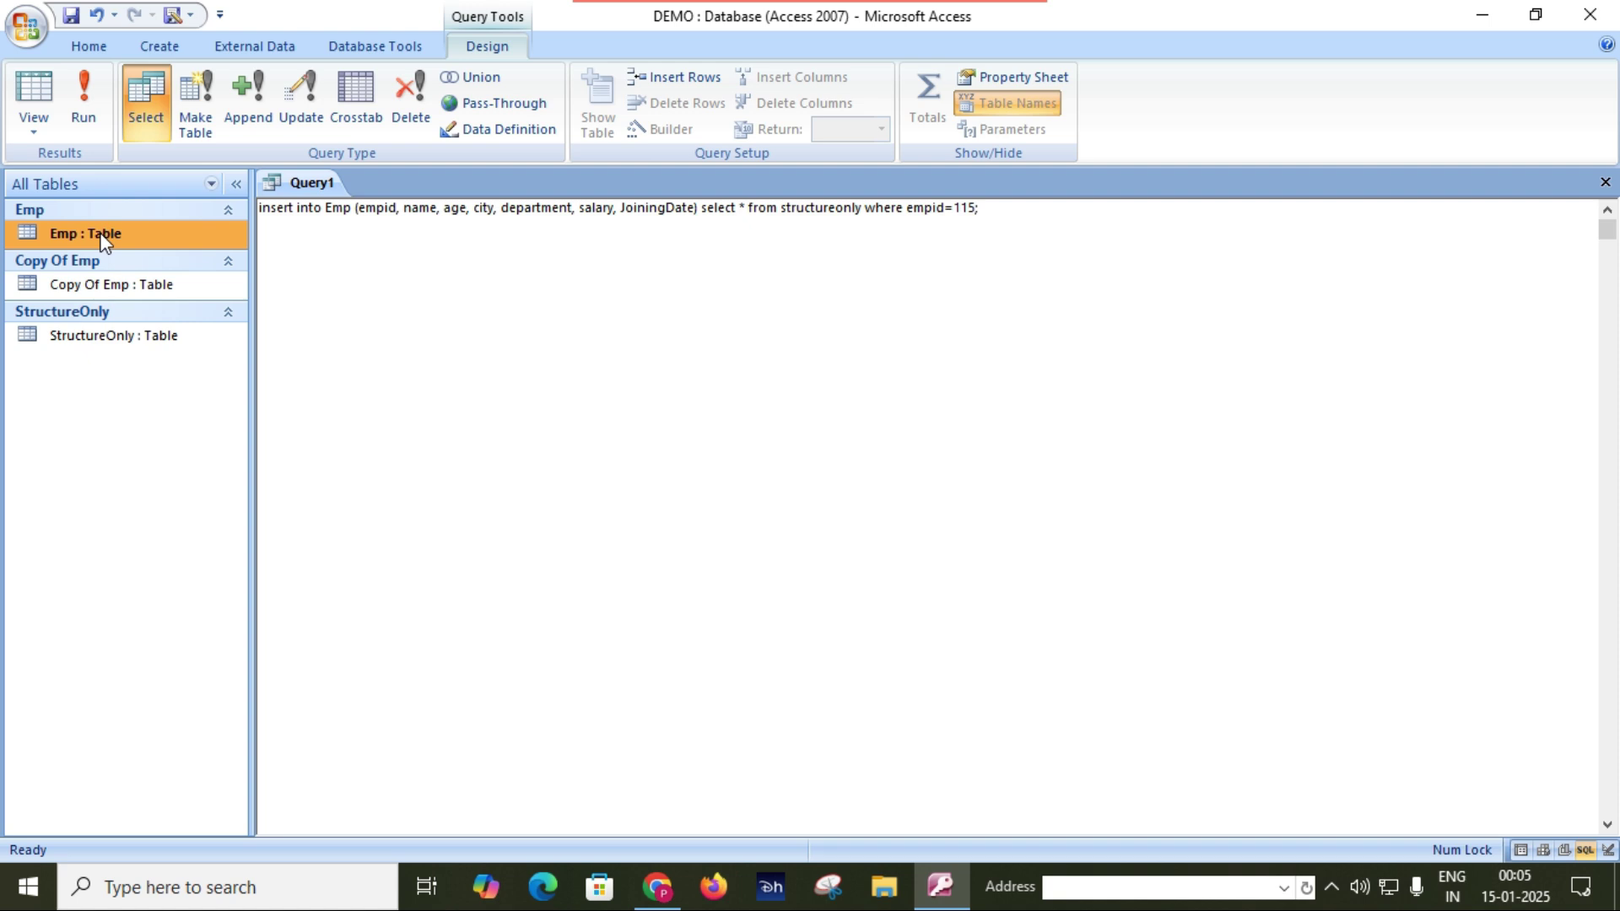
{"action": "right_click", "coordinate": [101, 239]}
{"action": "left_click", "coordinate": [165, 274]}
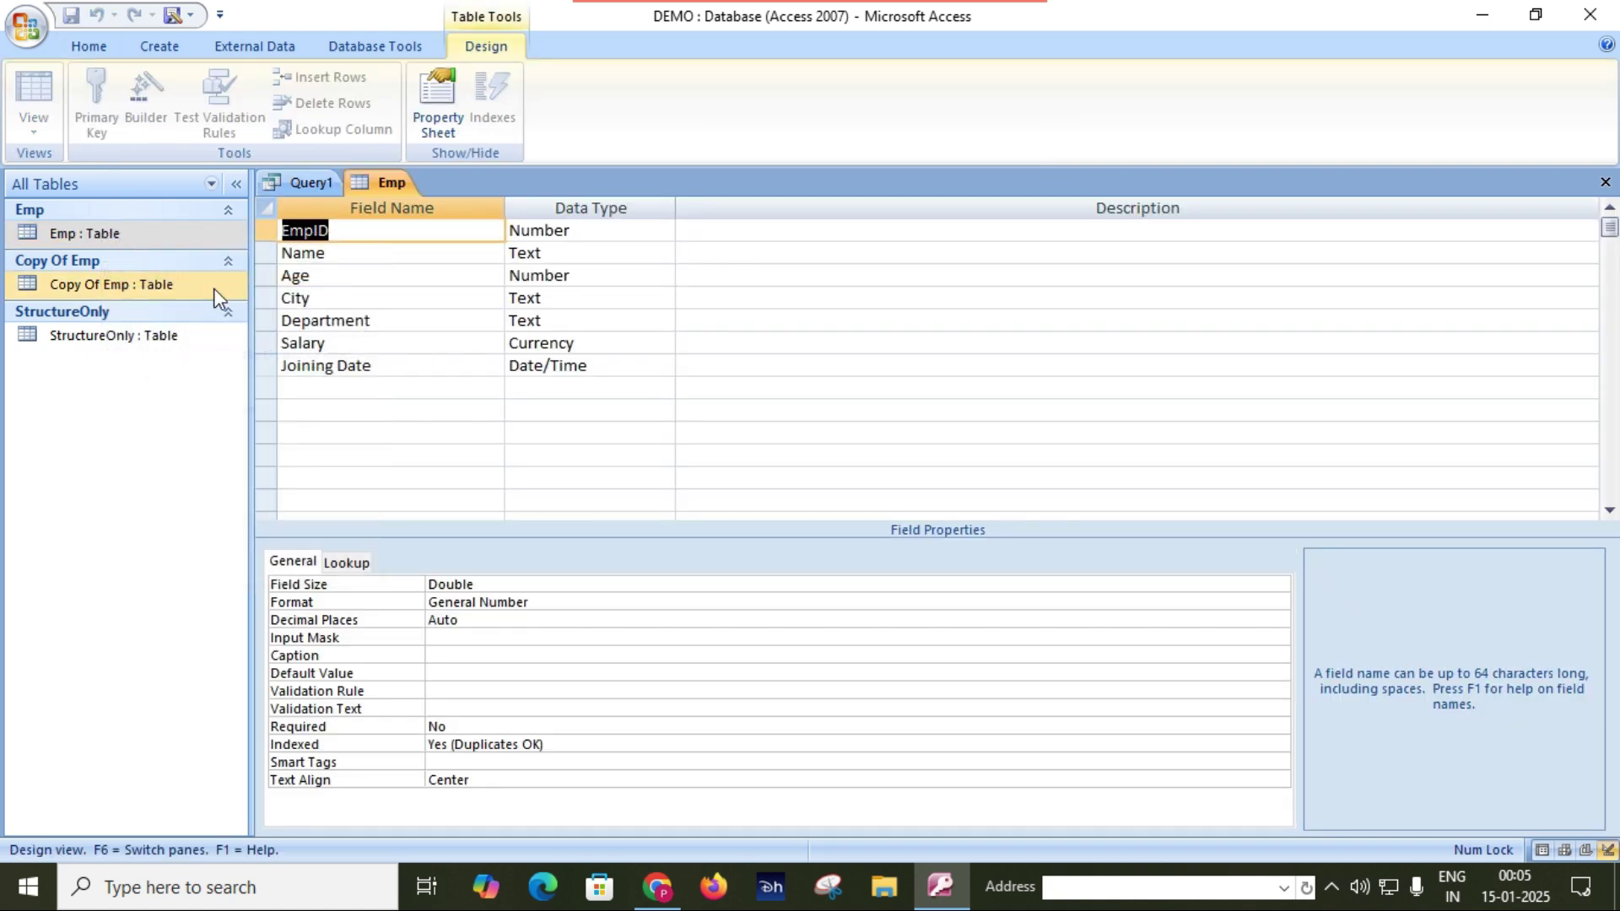
{"action": "left_click", "coordinate": [340, 366]}
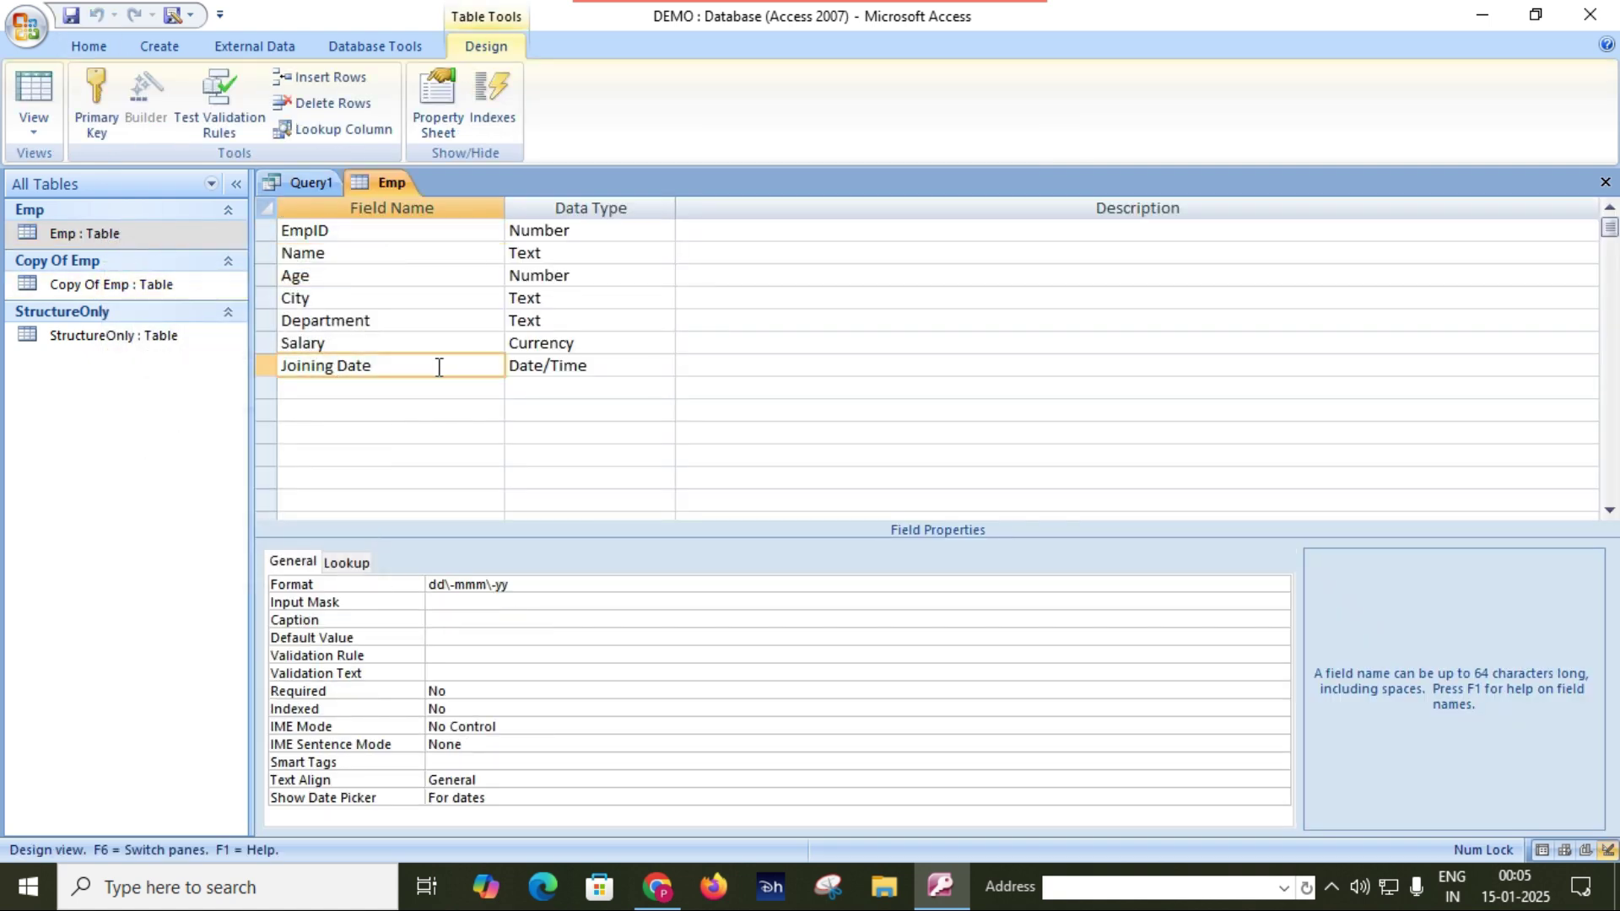
{"action": "key", "text": "BackSpace"}
{"action": "left_click", "coordinate": [73, 16]}
{"action": "right_click", "coordinate": [385, 183]}
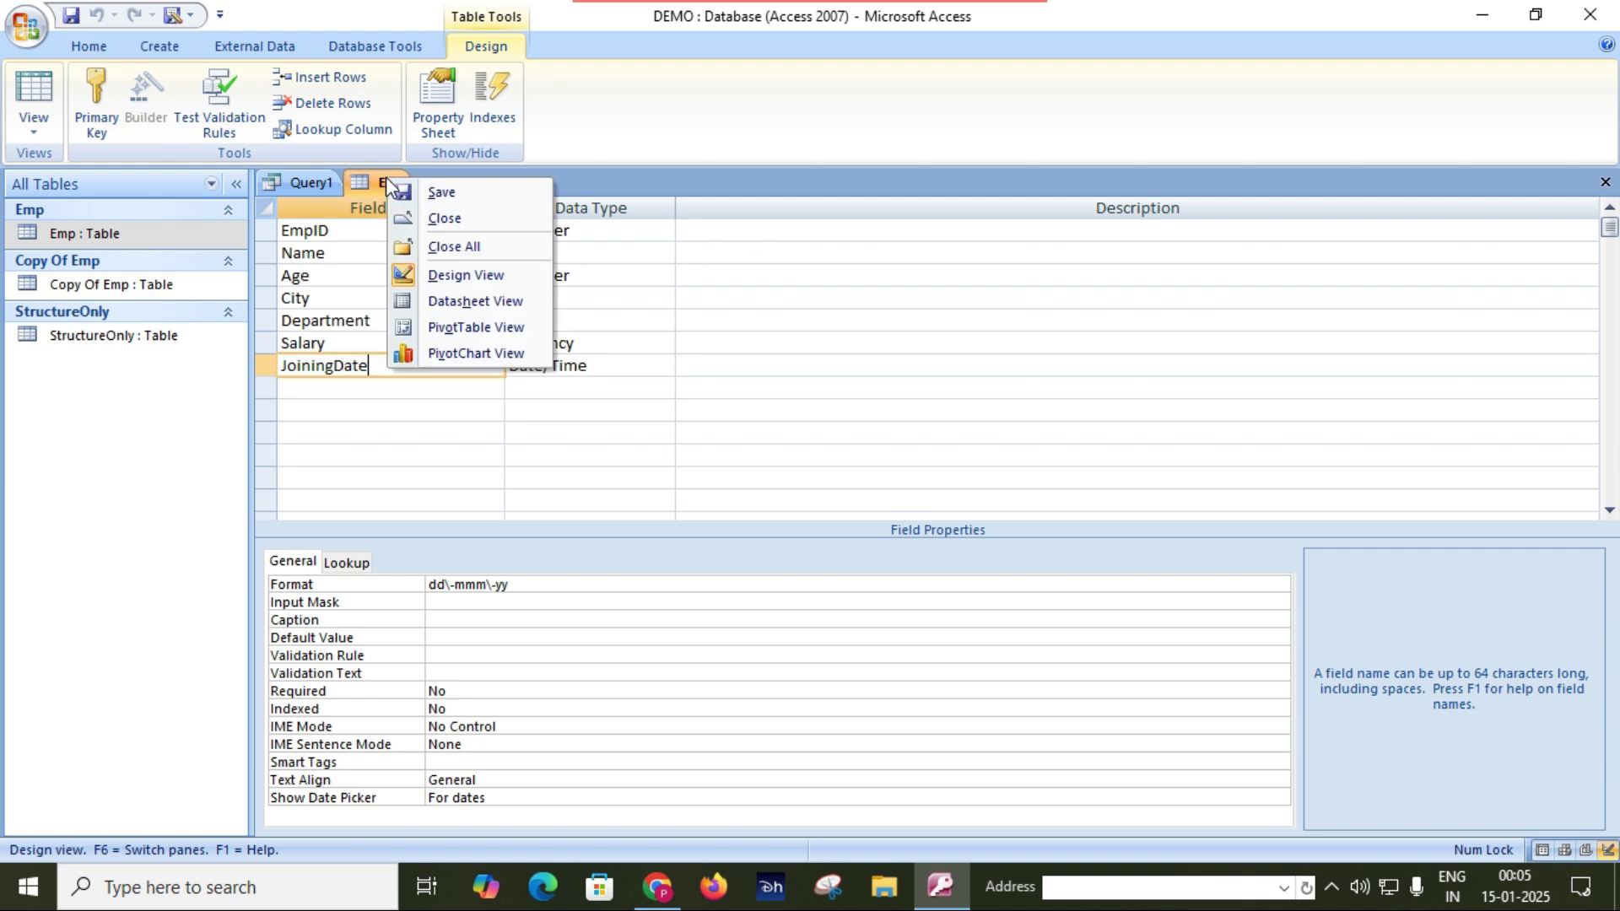
{"action": "left_click", "coordinate": [437, 221]}
- Rename the Joining Date field of StructureOnly to JoiningDate in Design View, then save and close the table
{"action": "left_click", "coordinate": [104, 337]}
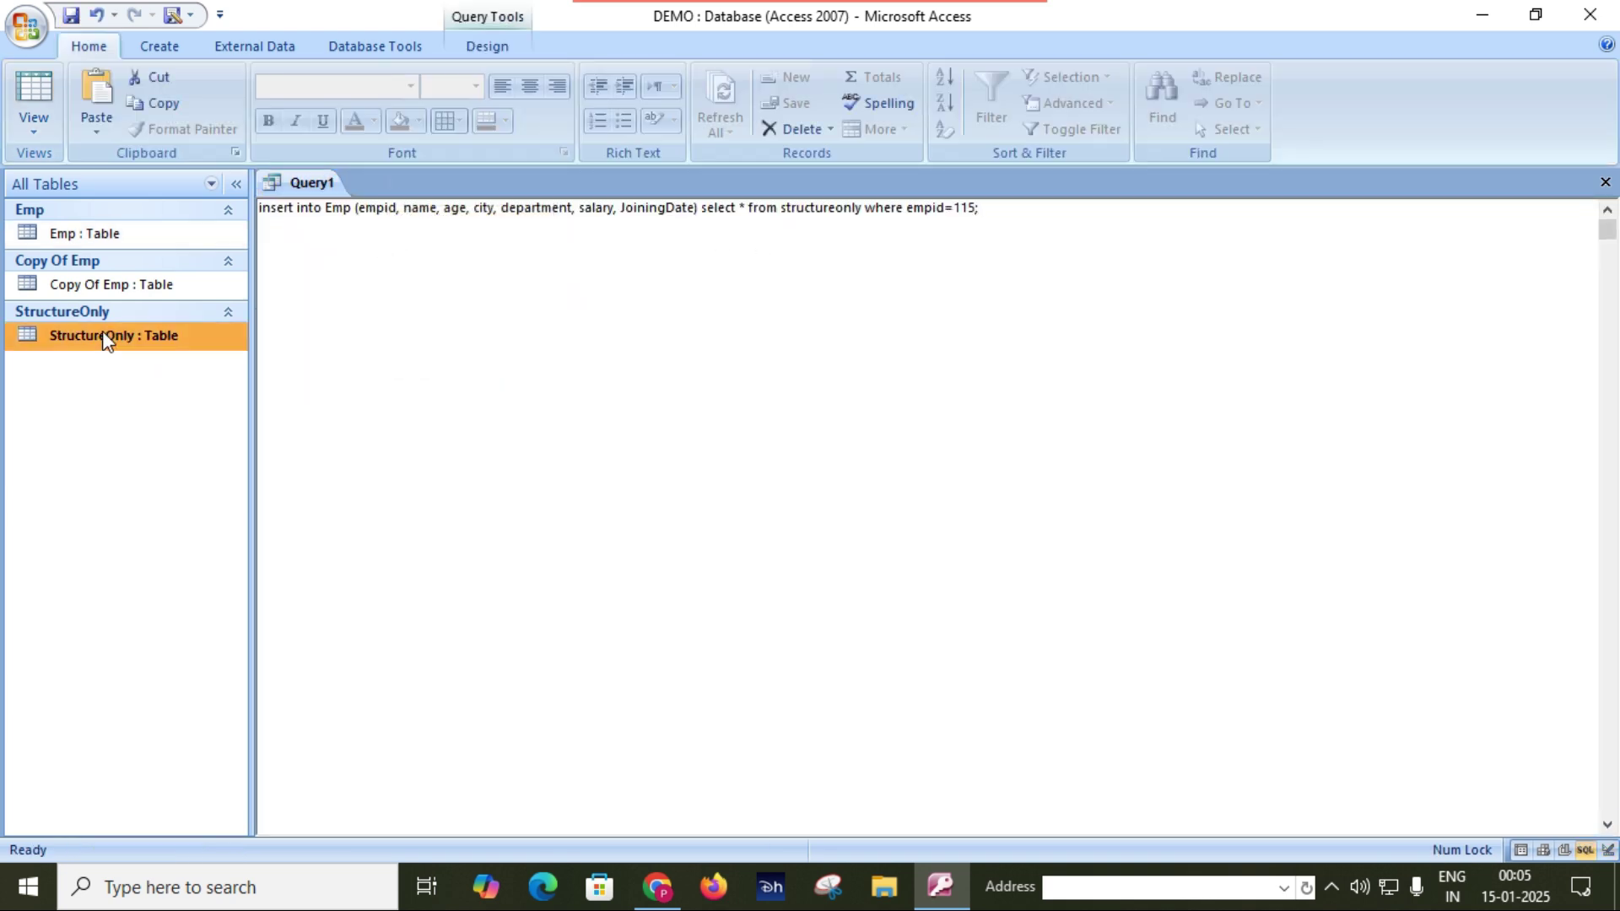
{"action": "right_click", "coordinate": [103, 335]}
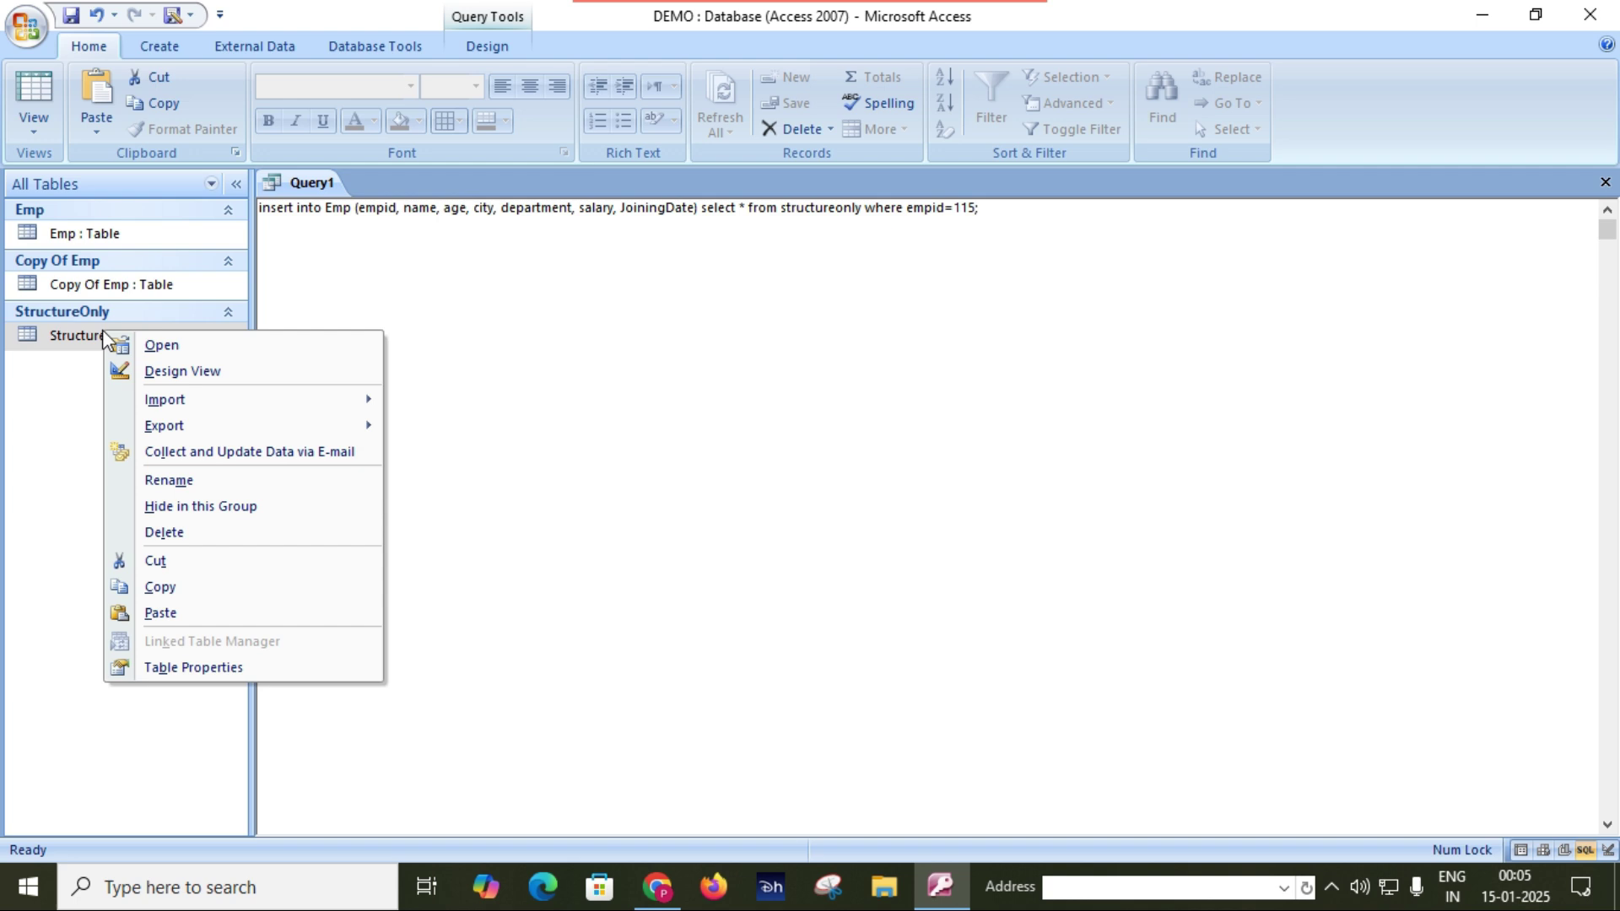
{"action": "left_click", "coordinate": [203, 372]}
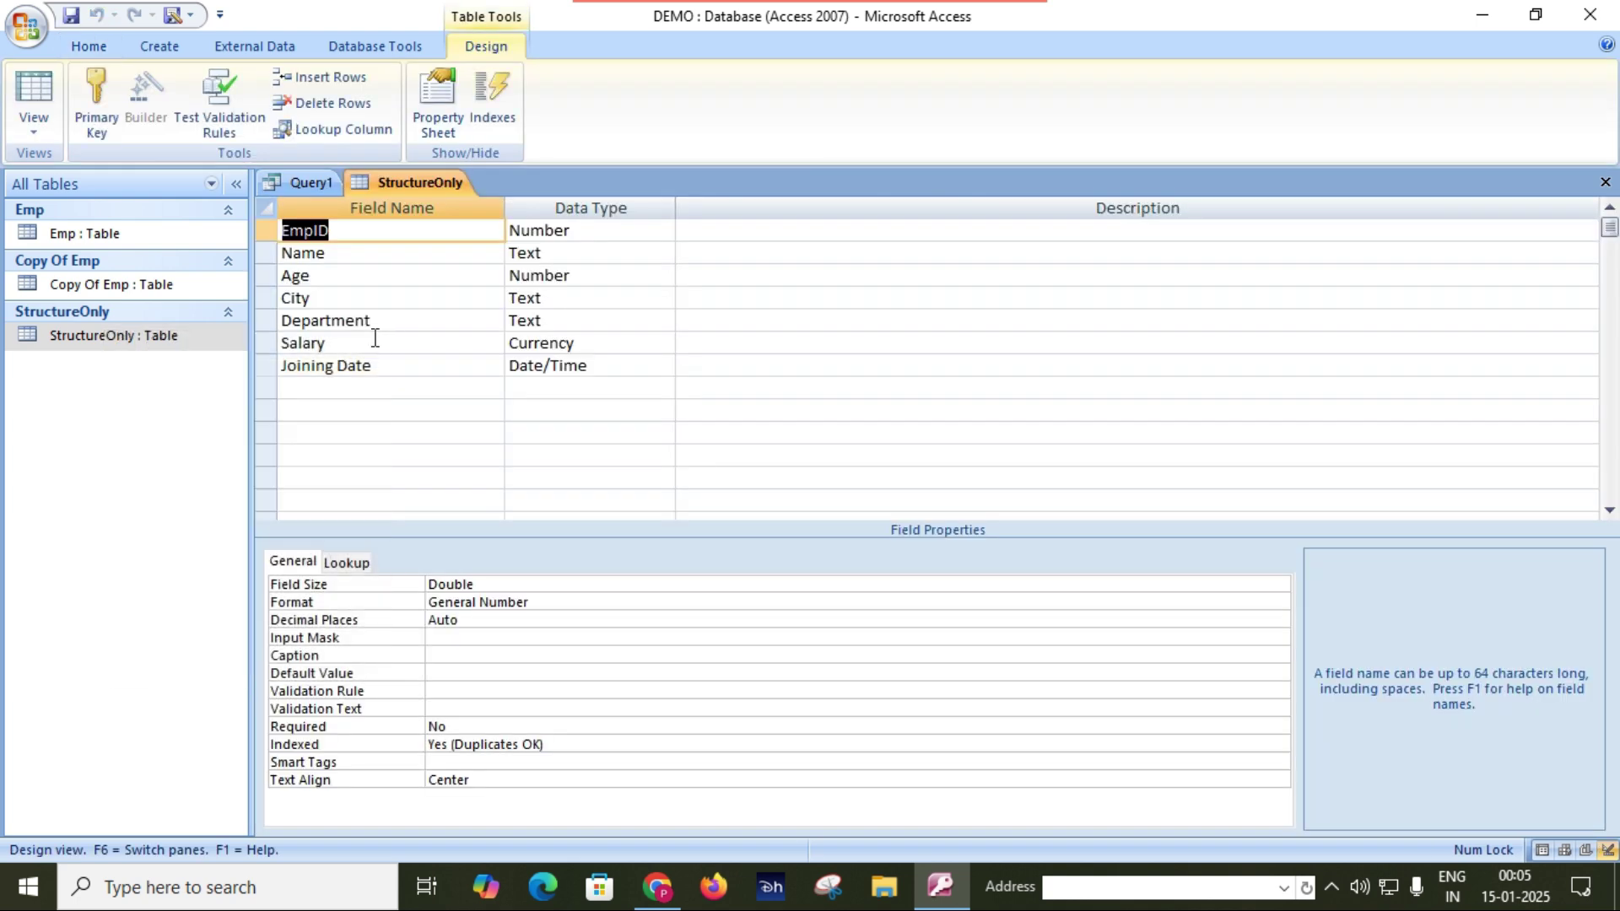
{"action": "left_click", "coordinate": [340, 366]}
{"action": "key", "text": "BackSpace"}
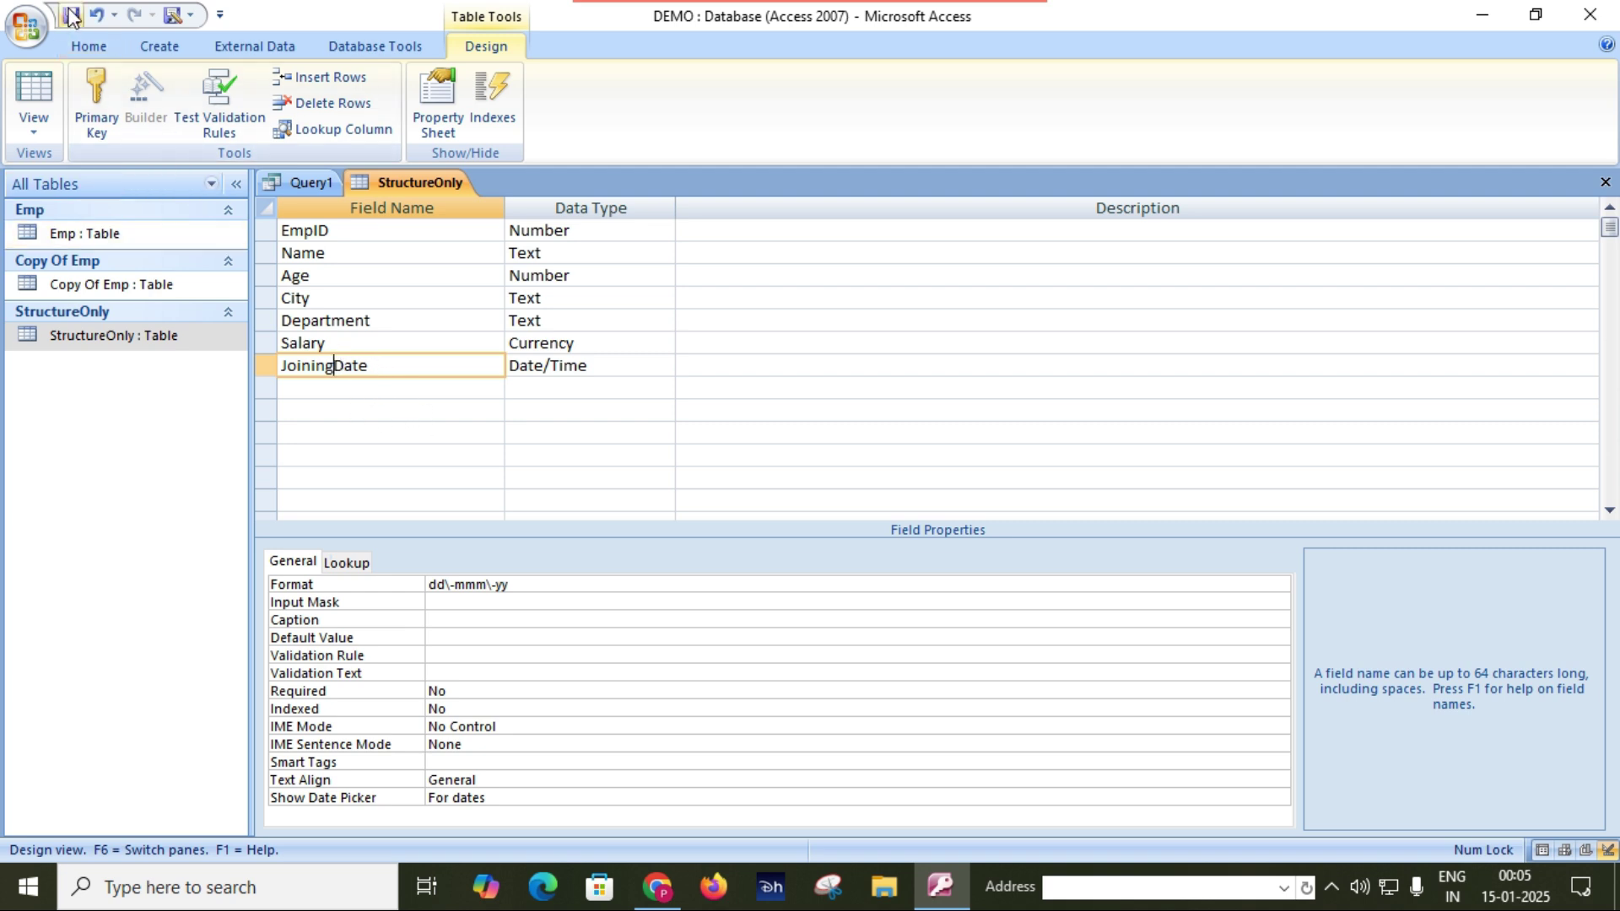
{"action": "right_click", "coordinate": [403, 186]}
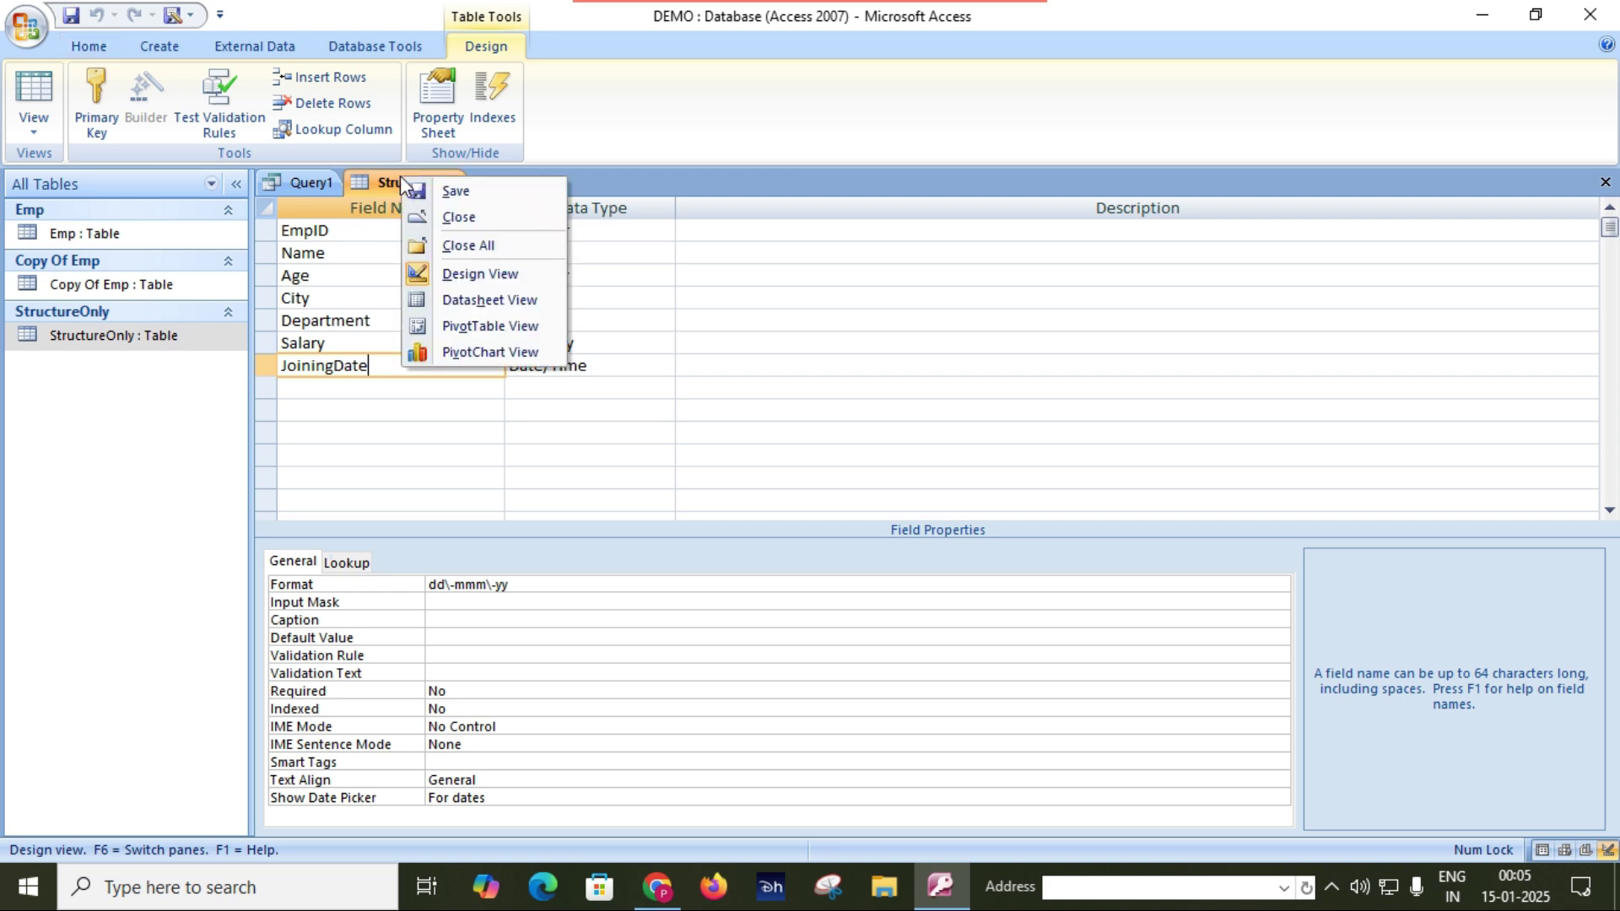
{"action": "left_click", "coordinate": [445, 220]}
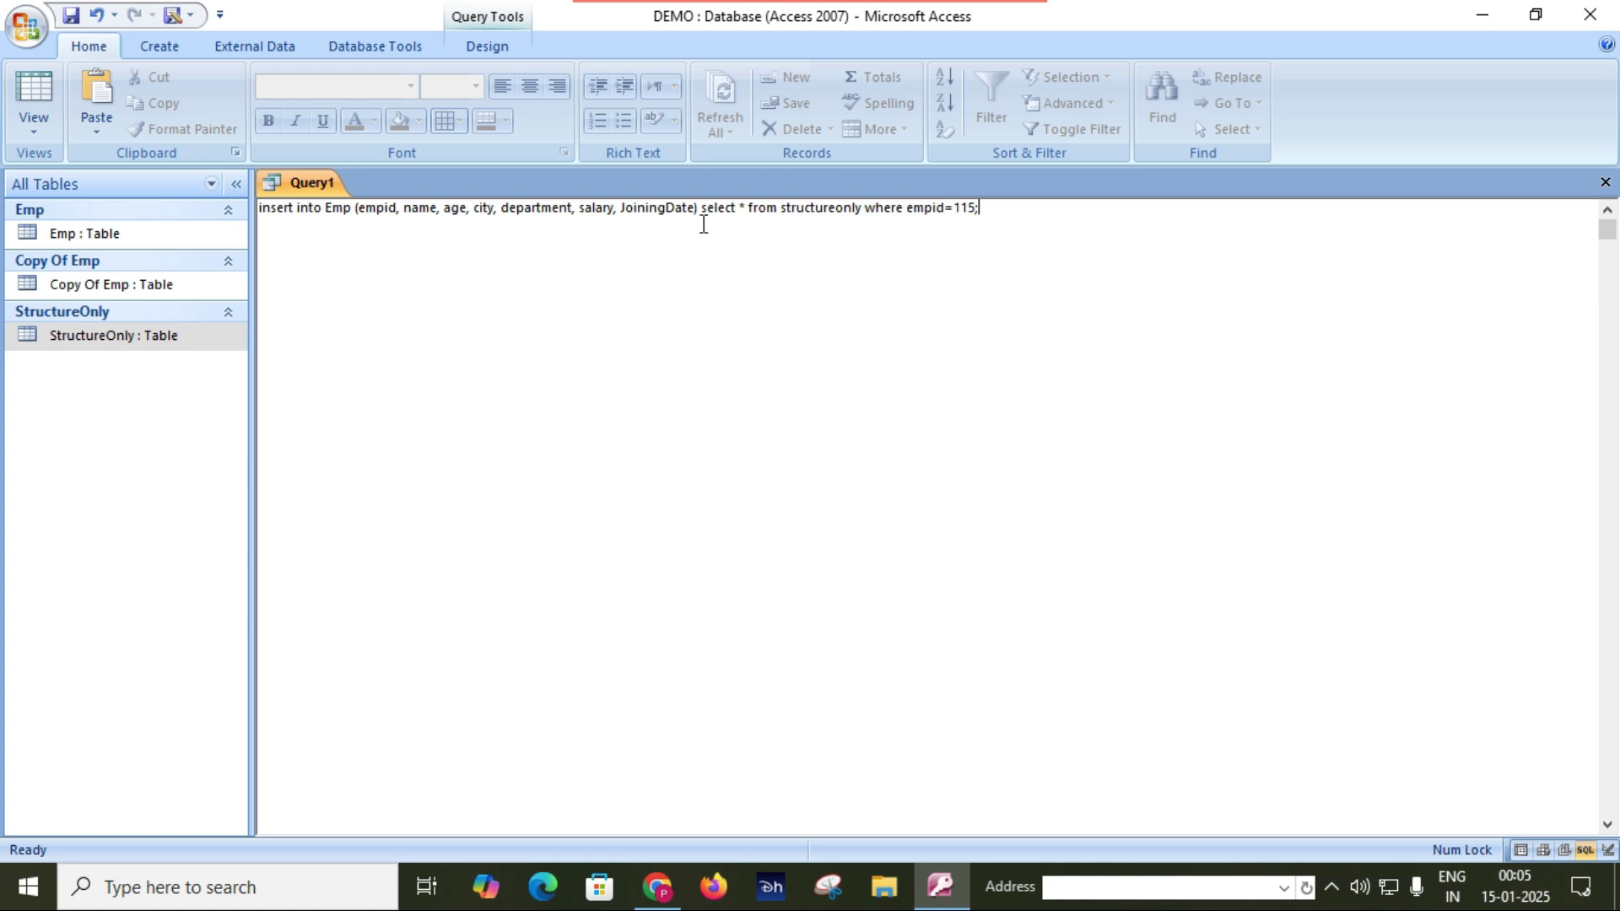
- Run the insert query for empid 115, accept appending the row, and open the Emp table to check its records
{"action": "left_click", "coordinate": [487, 52]}
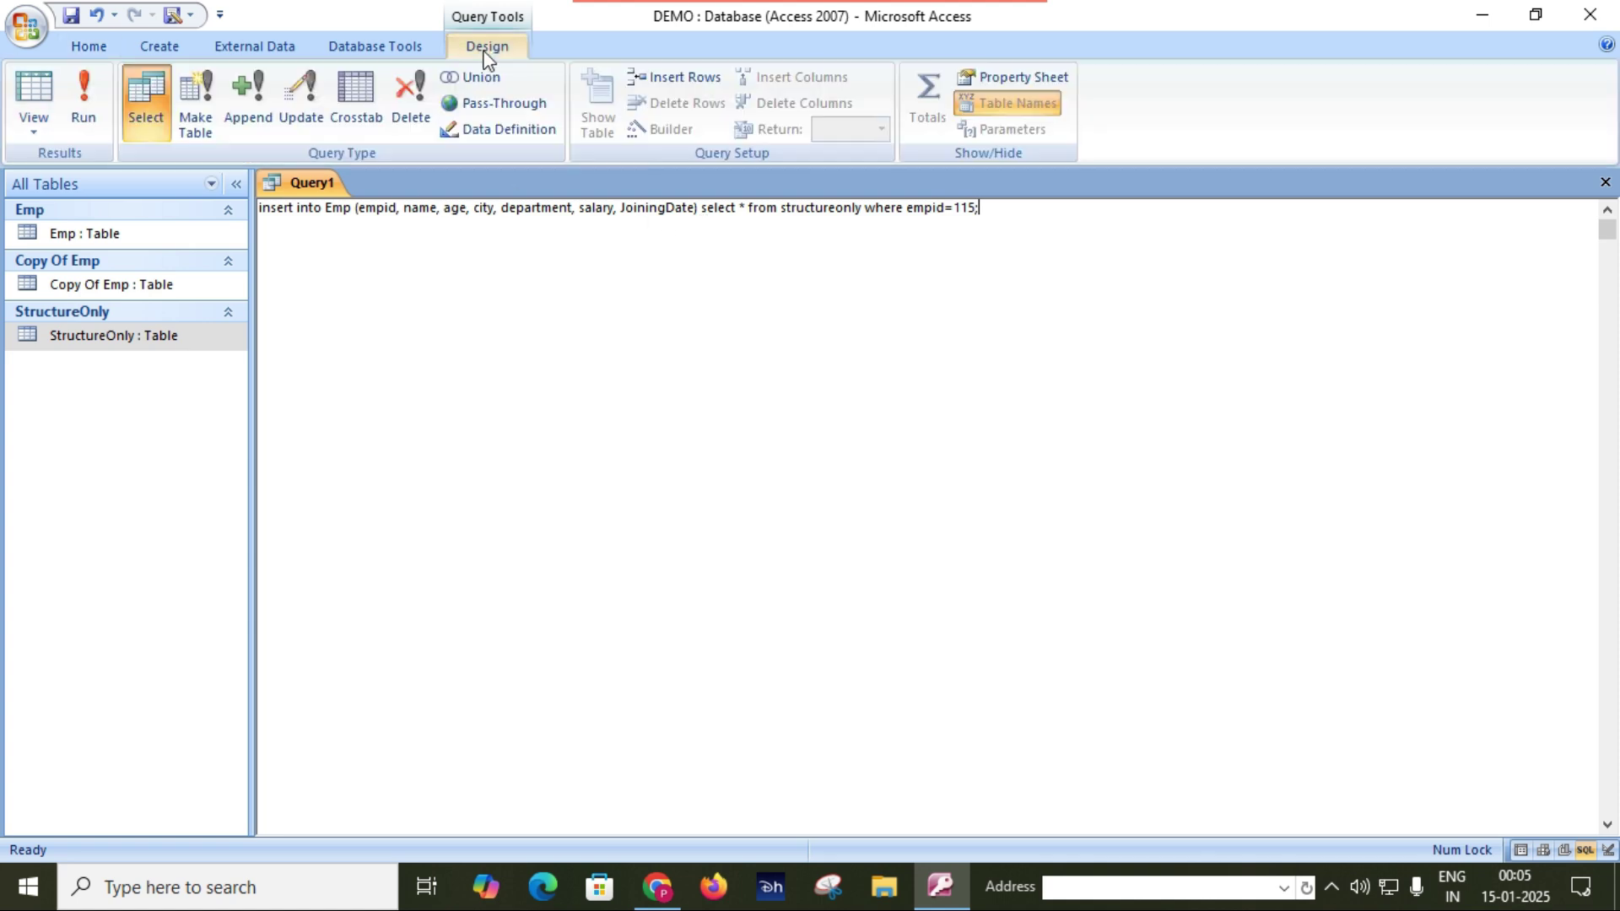
{"action": "left_click", "coordinate": [84, 97]}
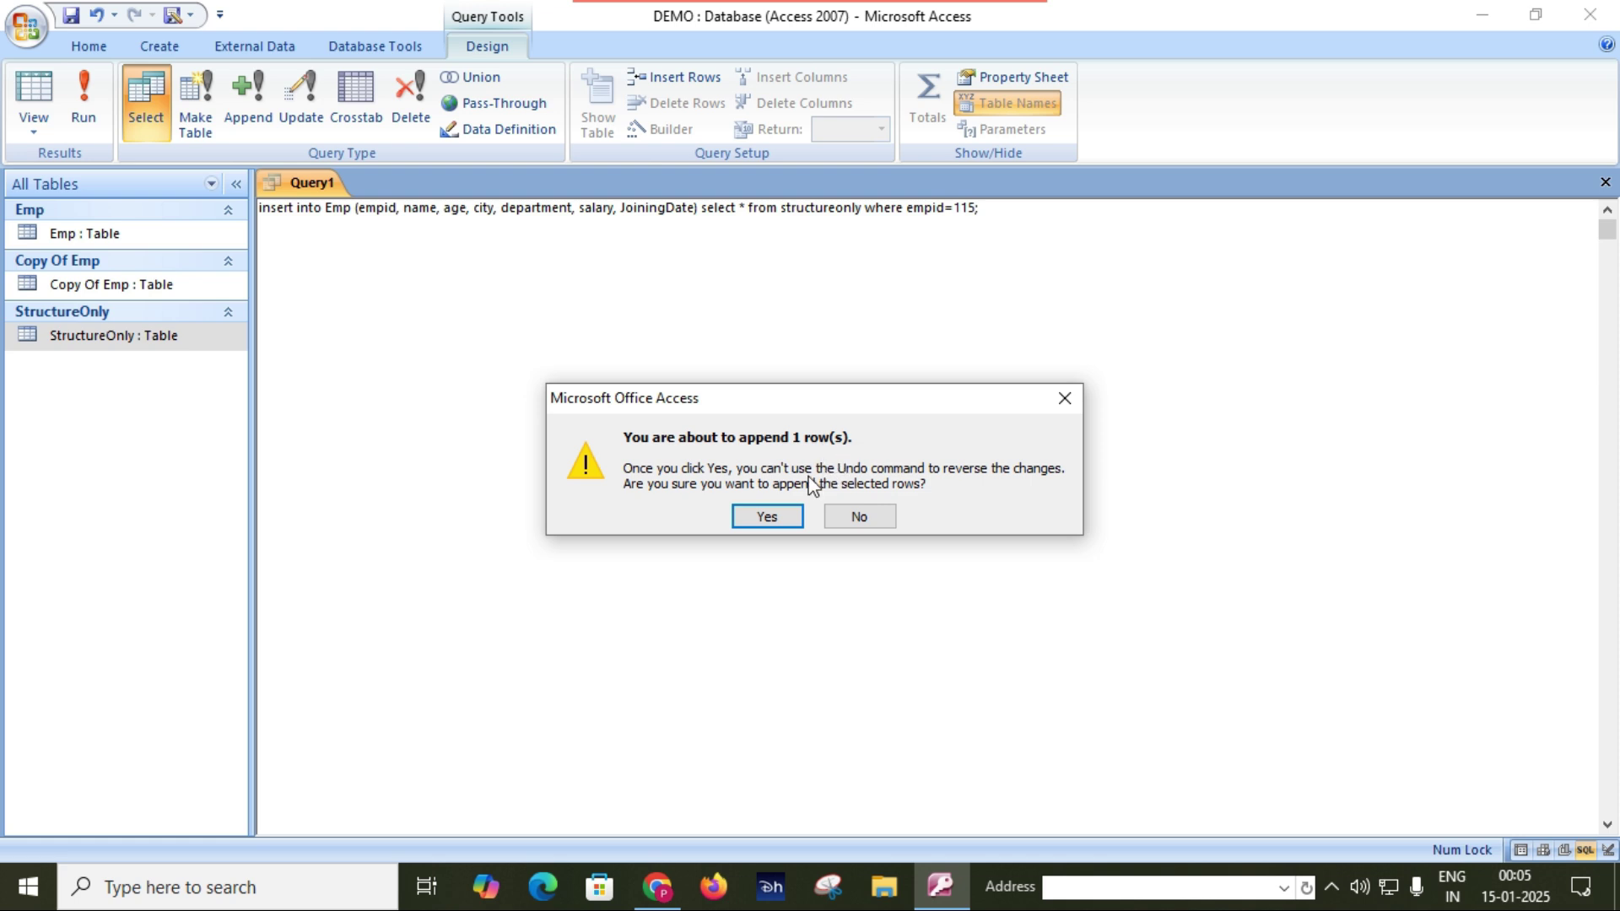
{"action": "left_click", "coordinate": [767, 517]}
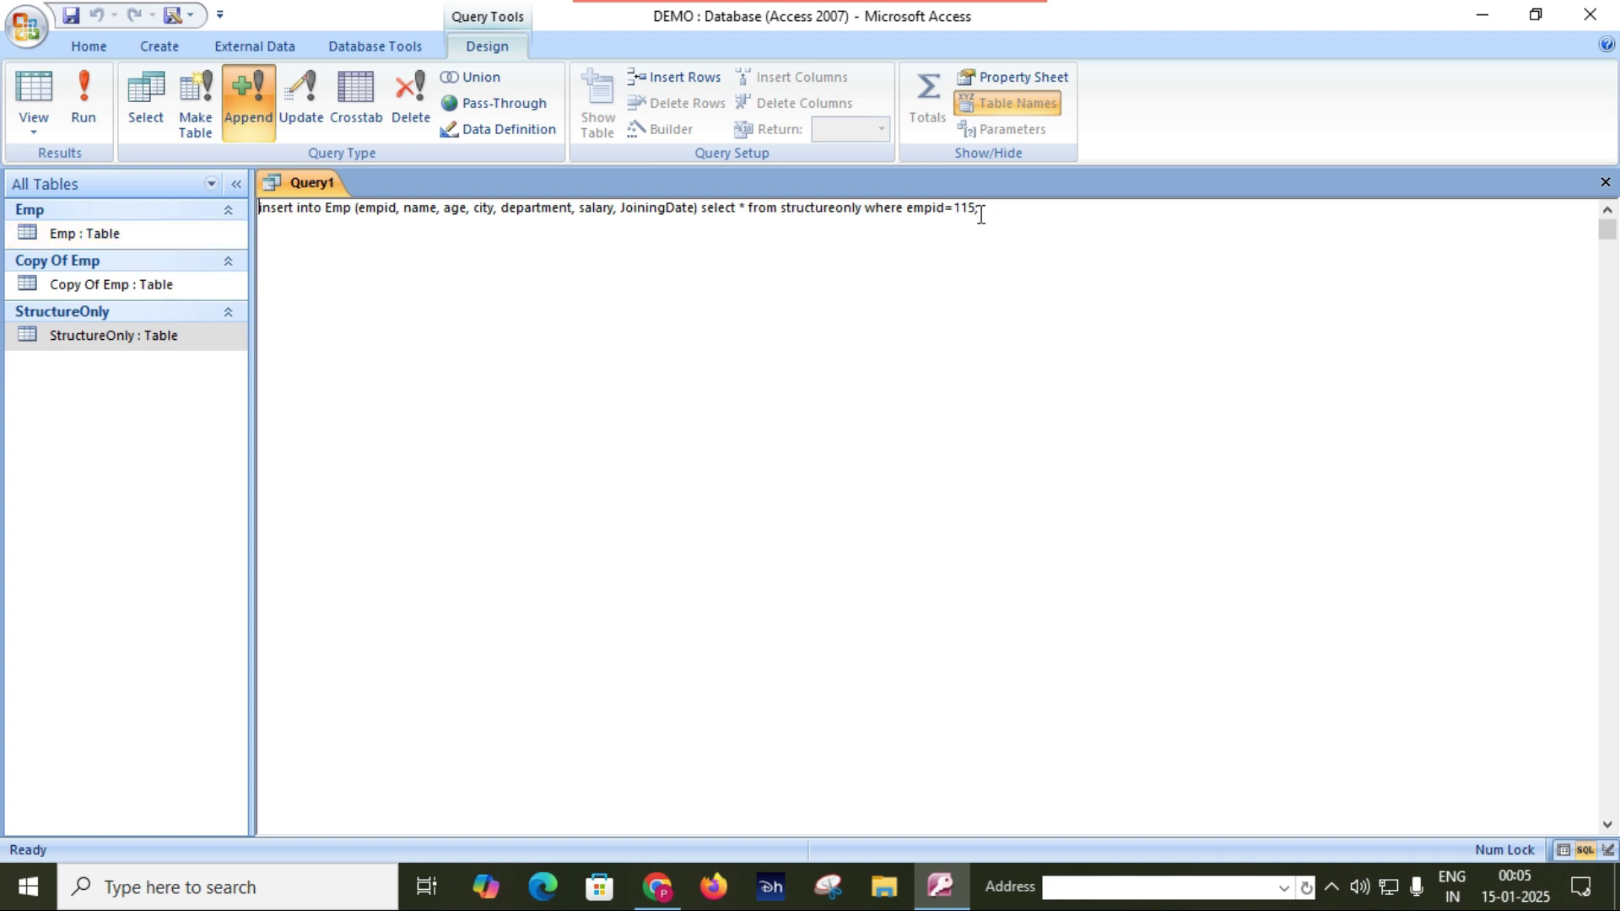
{"action": "double_click", "coordinate": [118, 236]}
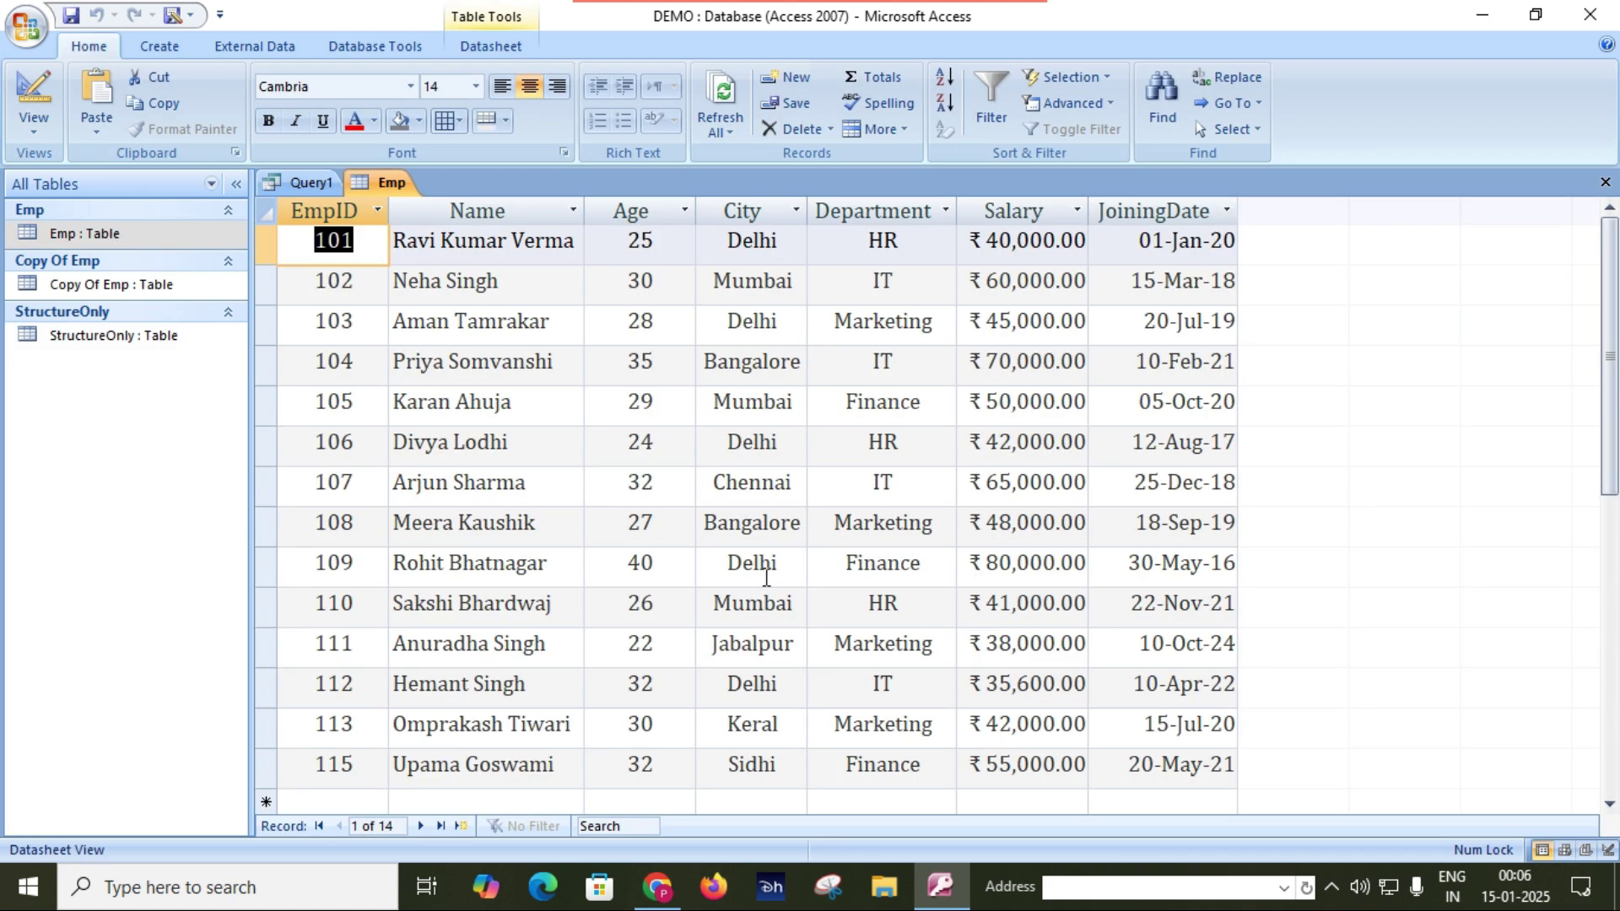
{"action": "scroll", "coordinate": [764, 582], "scroll_direction": "down", "scroll_amount": 5}
{"action": "scroll", "coordinate": [726, 586], "scroll_direction": "up", "scroll_amount": 5}
- Open StructureOnly, select its EmpID 115 record, and compare it with the query condition and the Emp records
{"action": "double_click", "coordinate": [116, 335]}
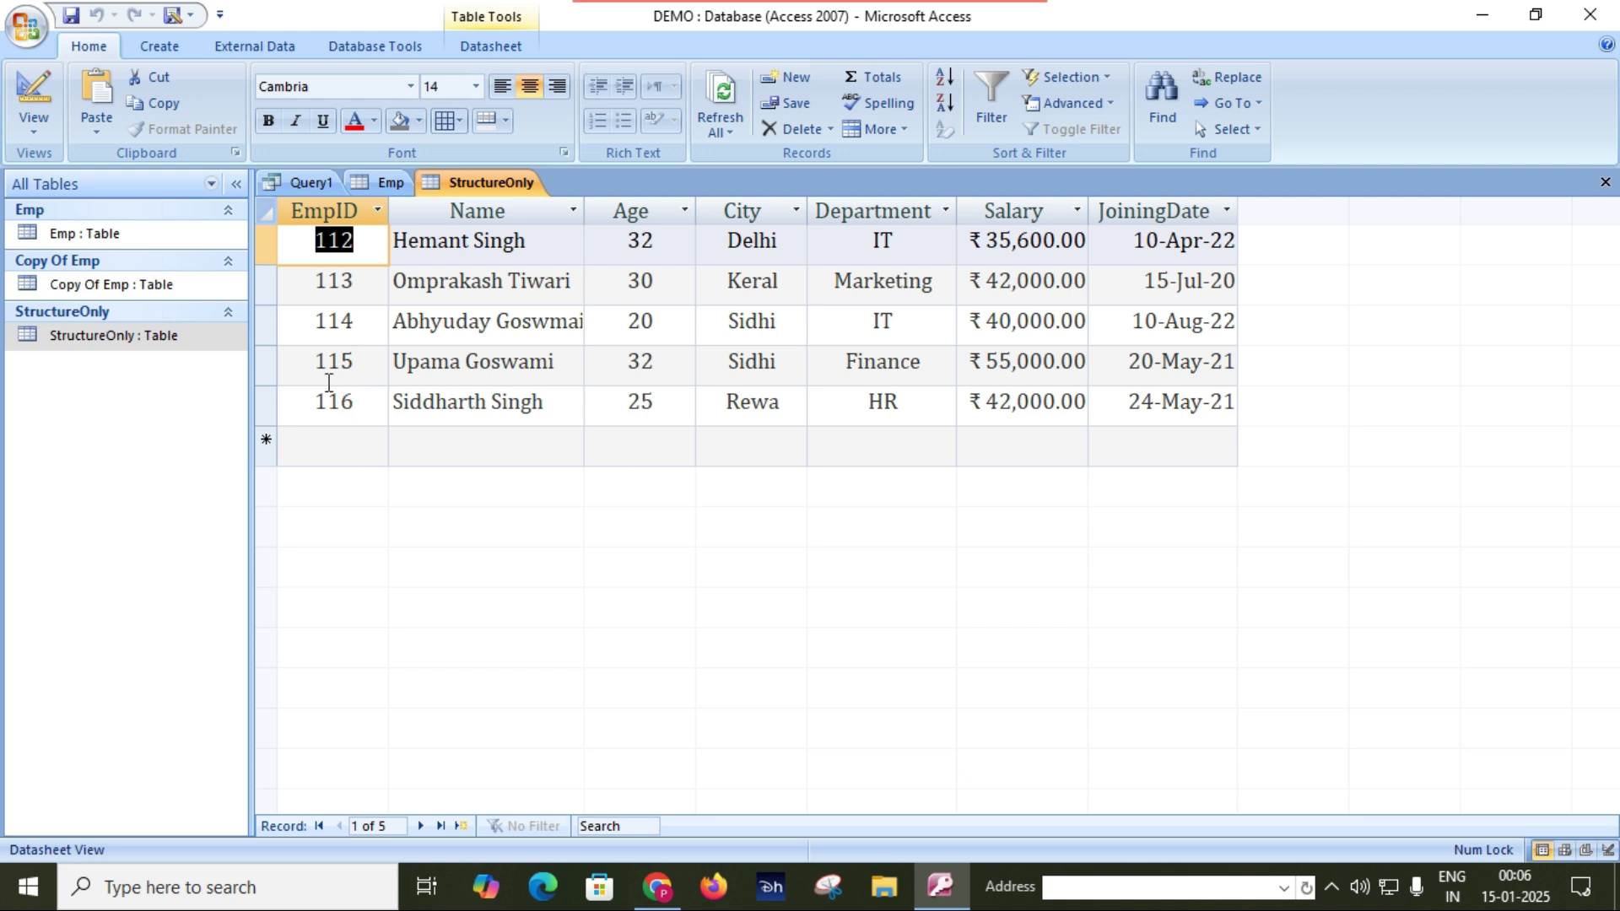
{"action": "left_click", "coordinate": [266, 368]}
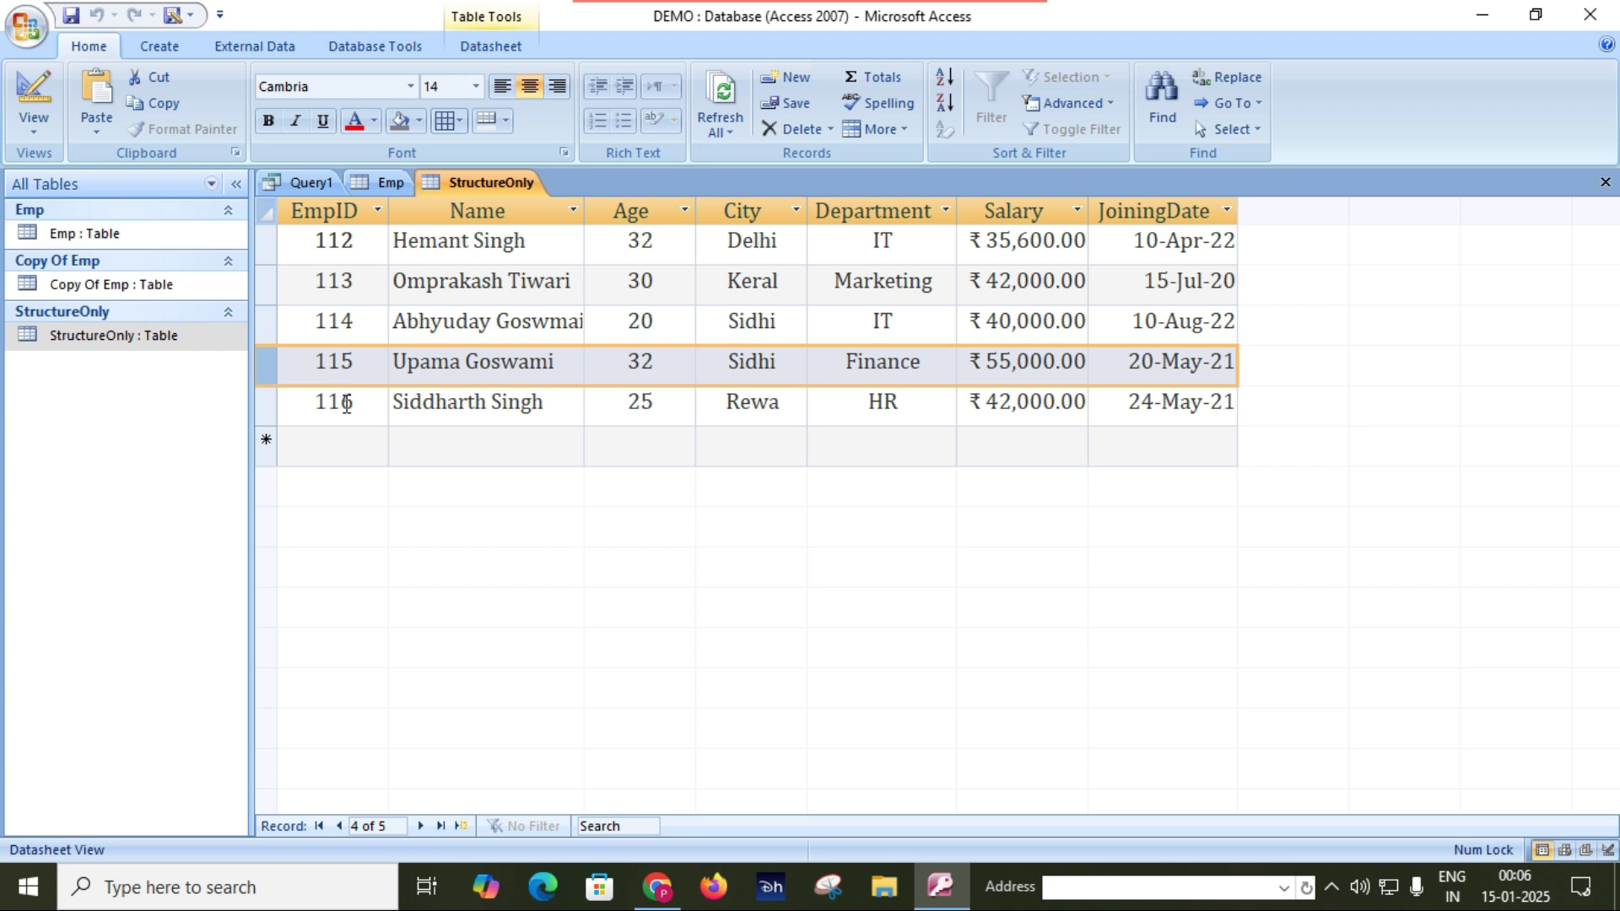
{"action": "left_click", "coordinate": [315, 184]}
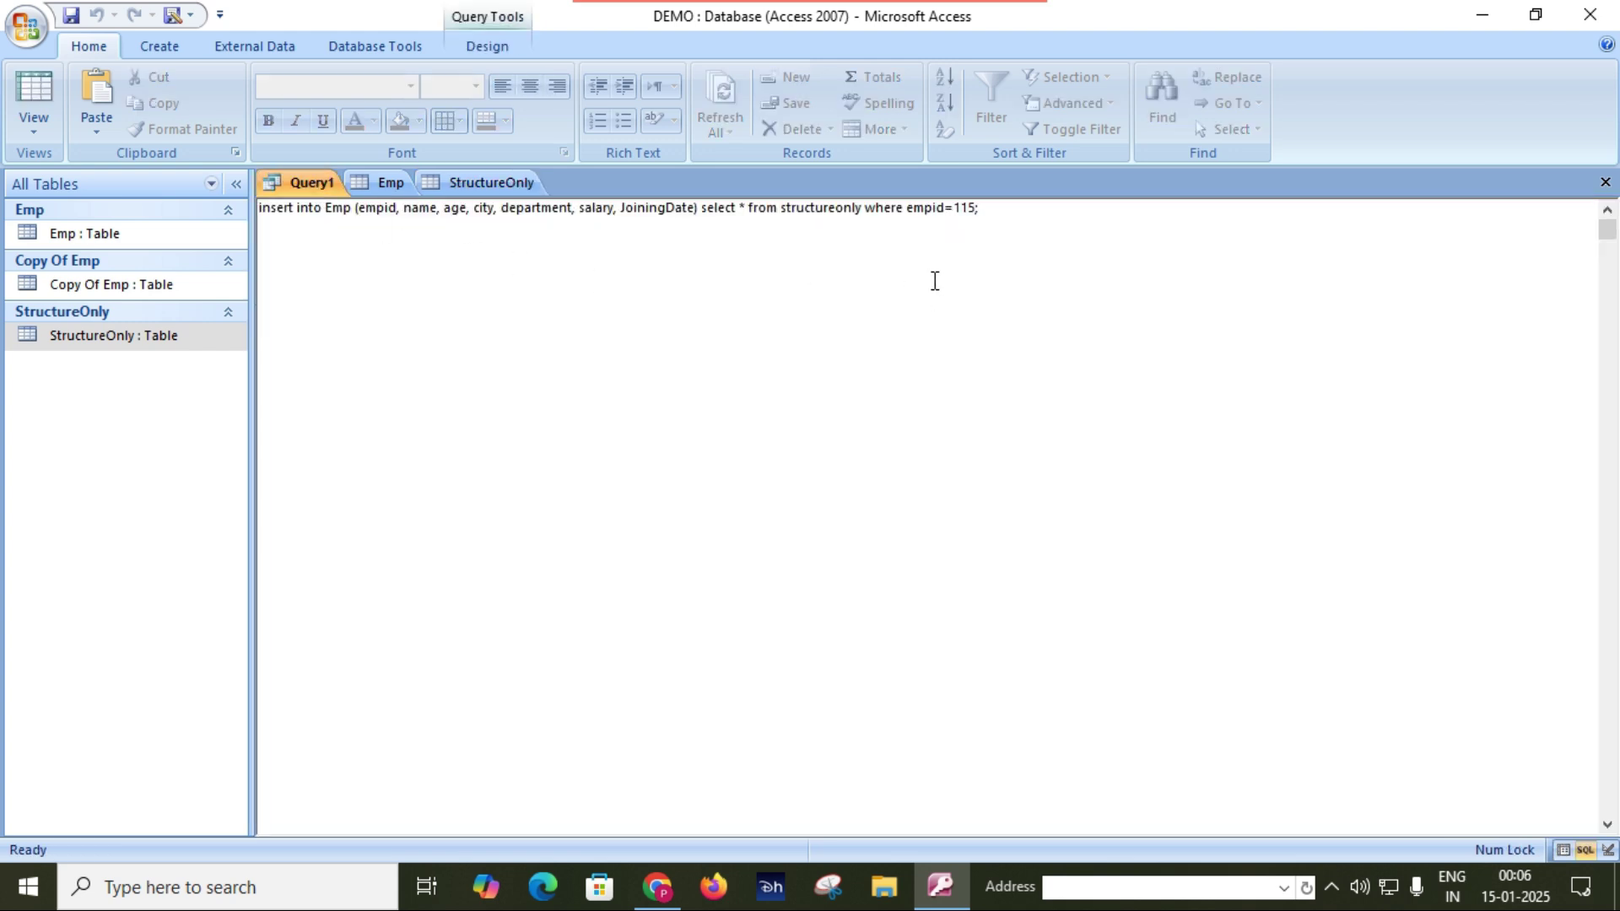
{"action": "double_click", "coordinate": [973, 209]}
{"action": "left_click", "coordinate": [975, 209]}
{"action": "left_click", "coordinate": [395, 194]}
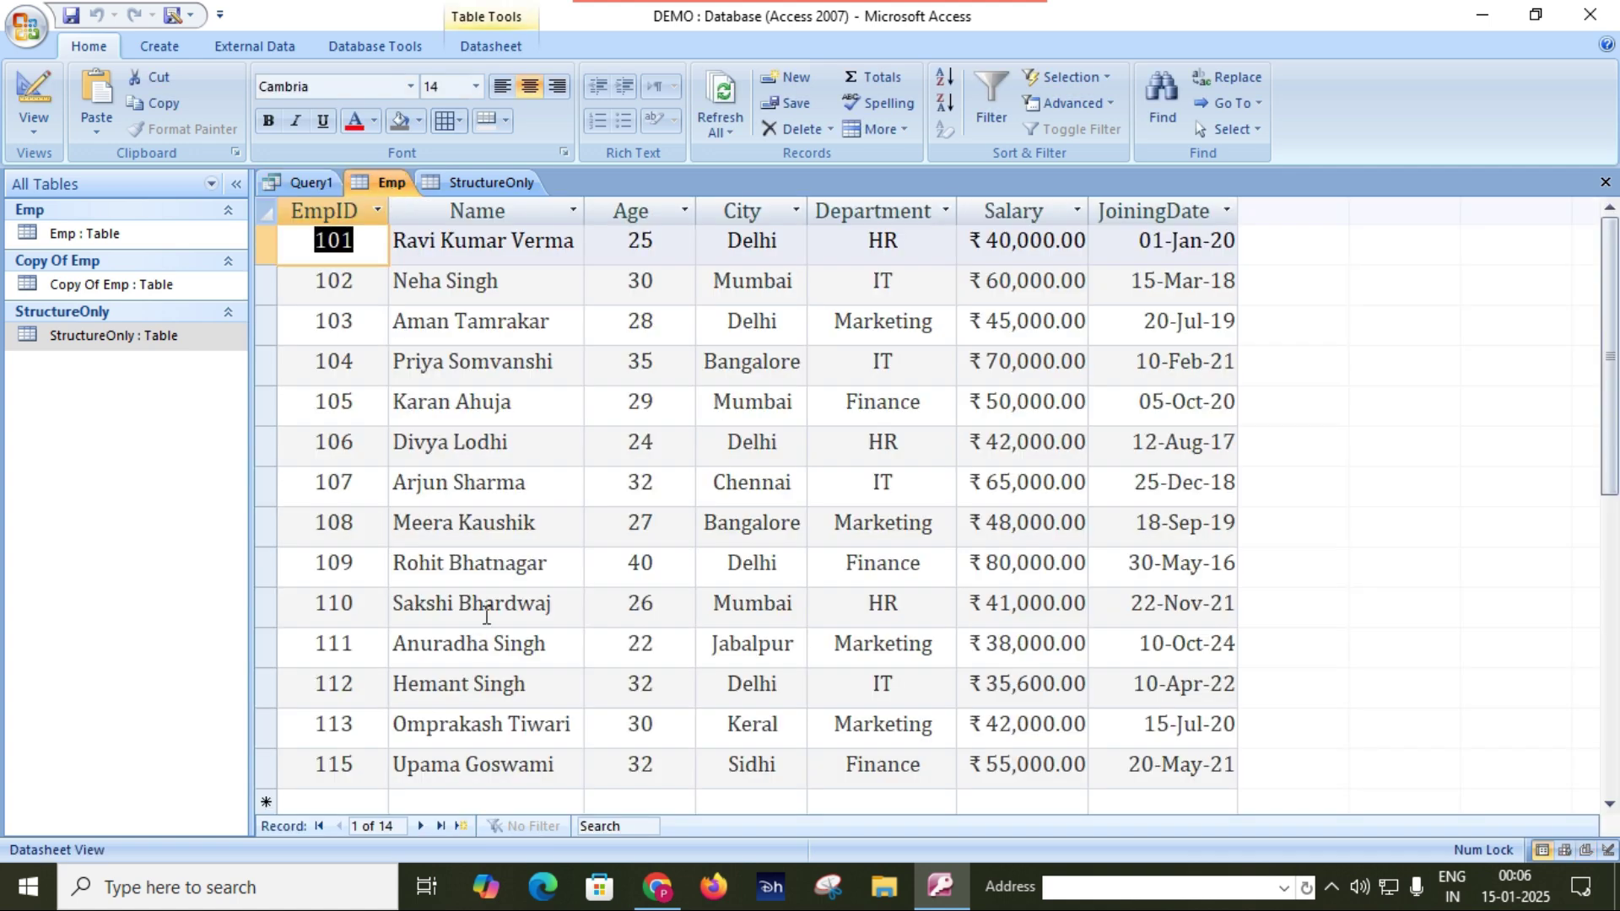
{"action": "scroll", "coordinate": [422, 646], "scroll_direction": "down", "scroll_amount": 2}
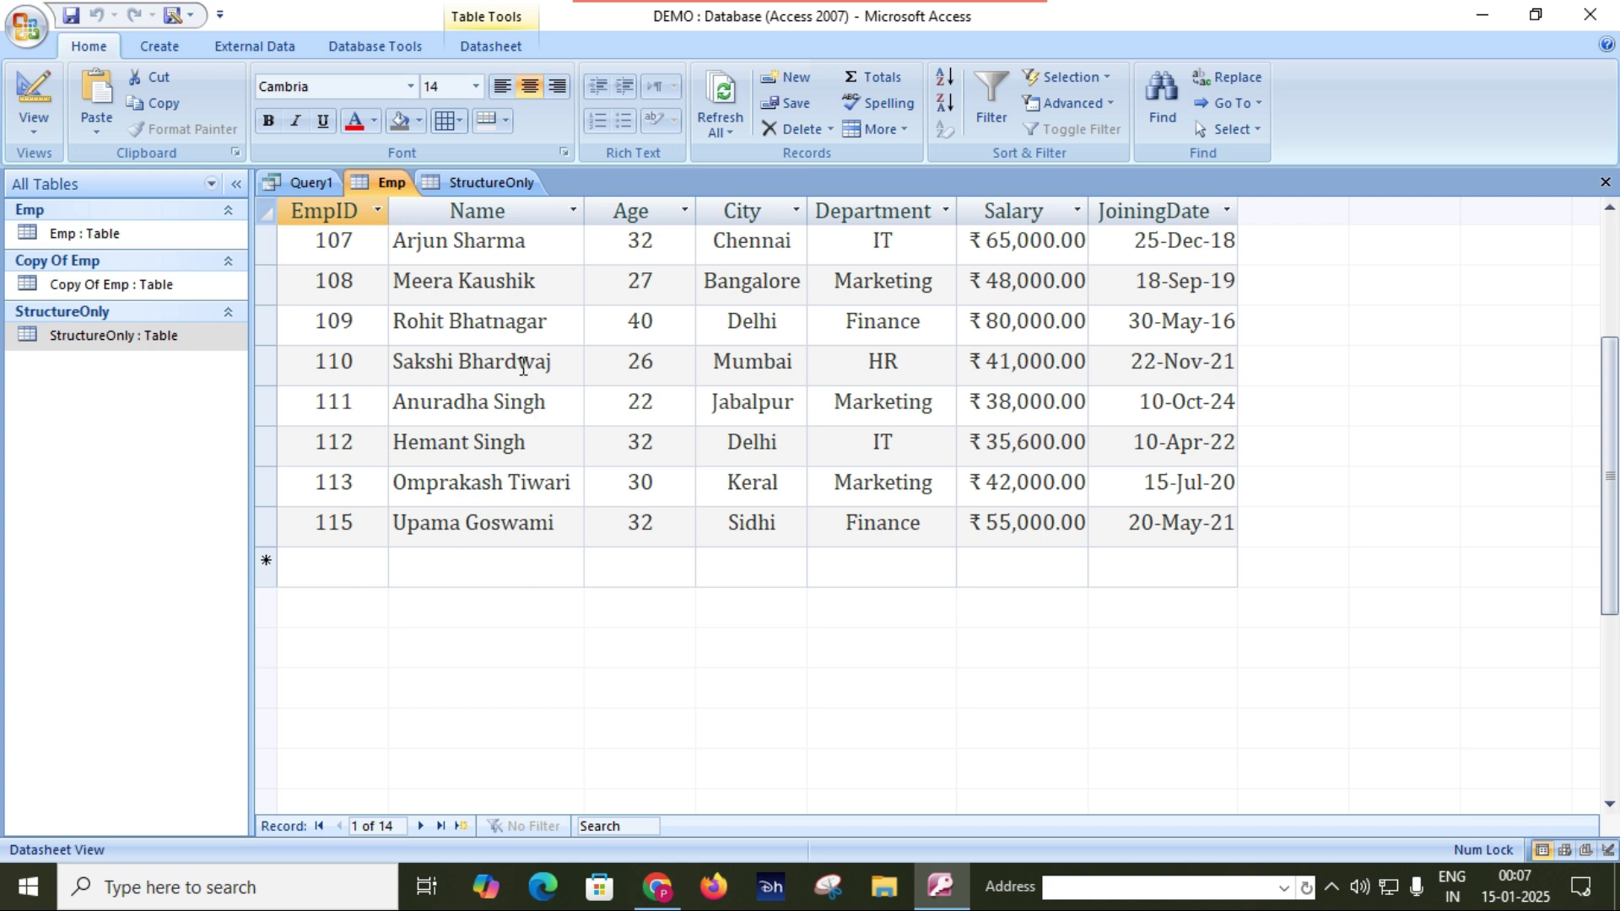
- Close the StructureOnly and Emp tables to return to the query
{"action": "left_click", "coordinate": [487, 181]}
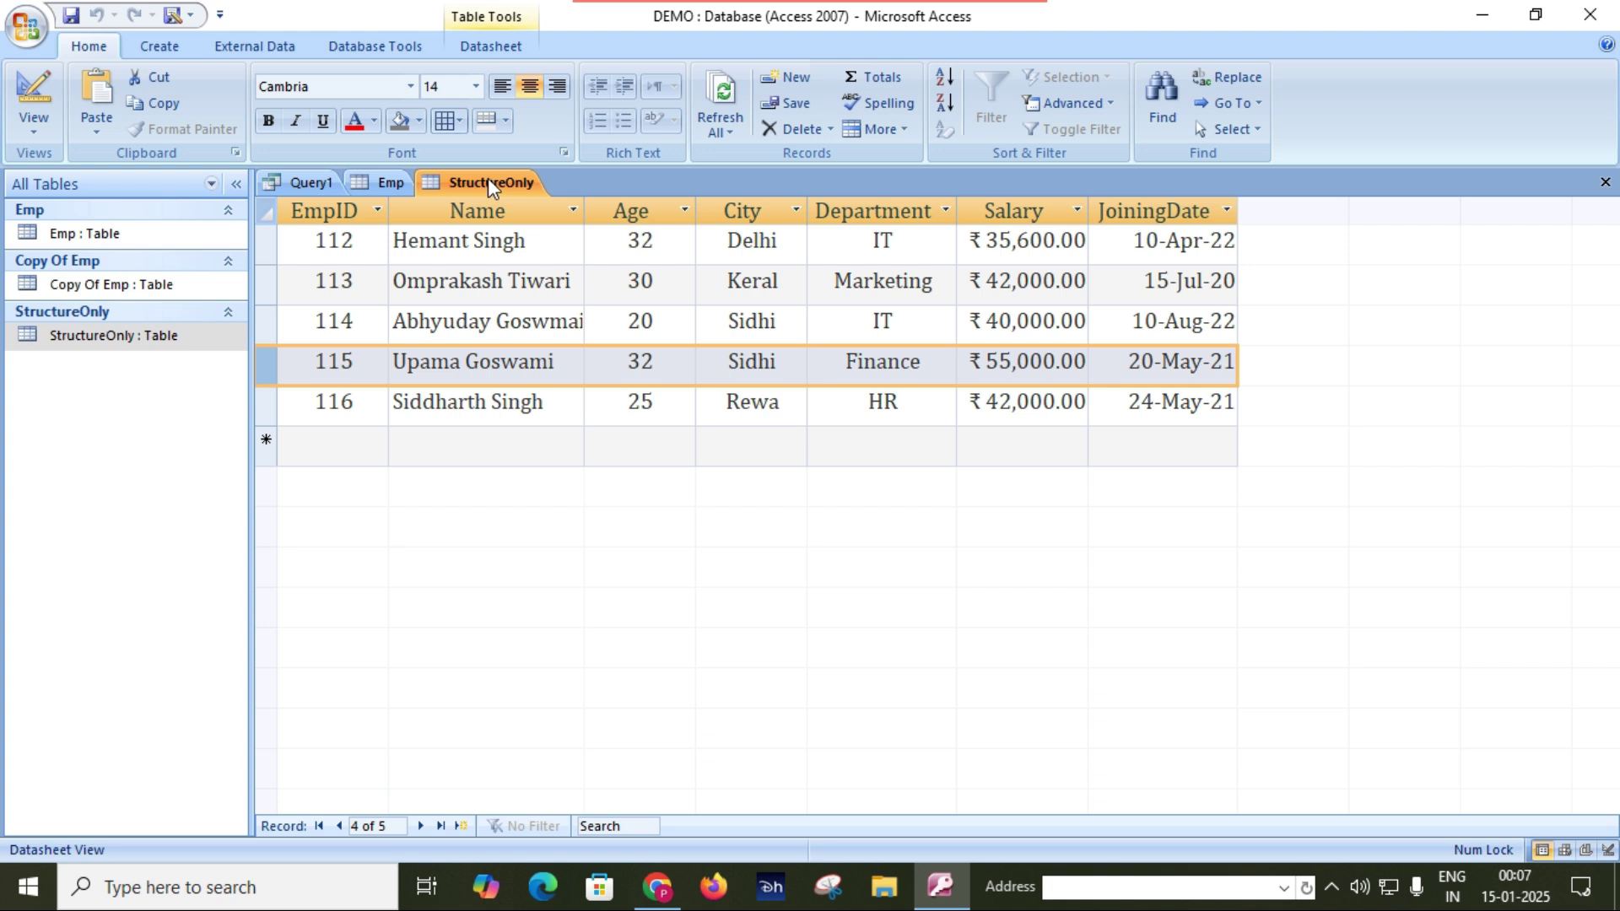
{"action": "right_click", "coordinate": [490, 184]}
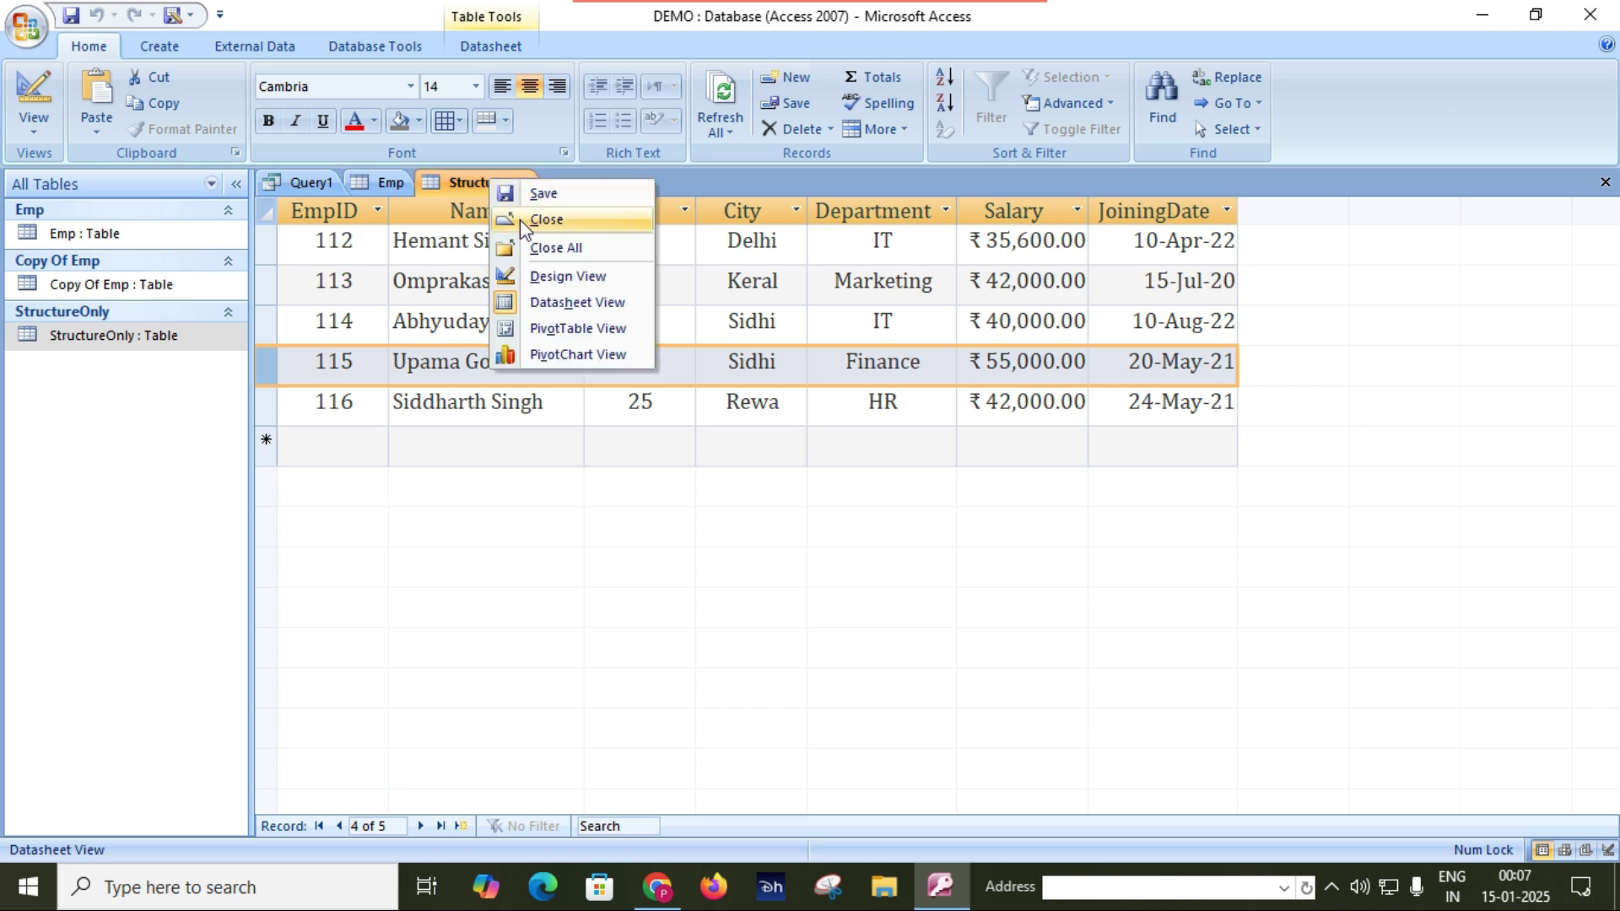
{"action": "left_click", "coordinate": [545, 220]}
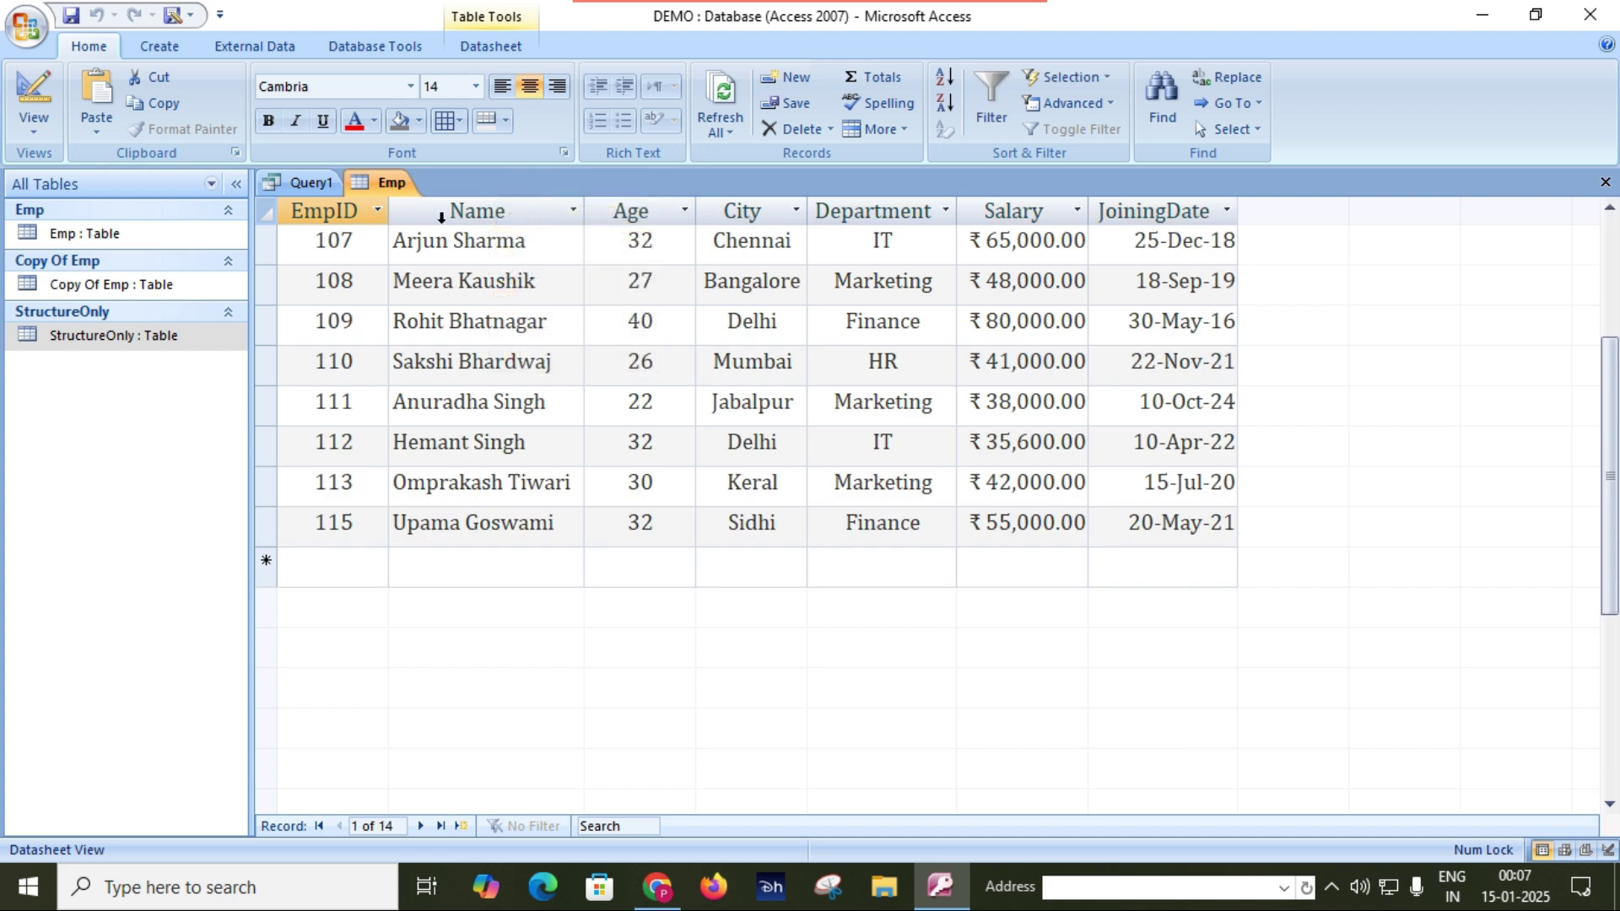
{"action": "right_click", "coordinate": [389, 194]}
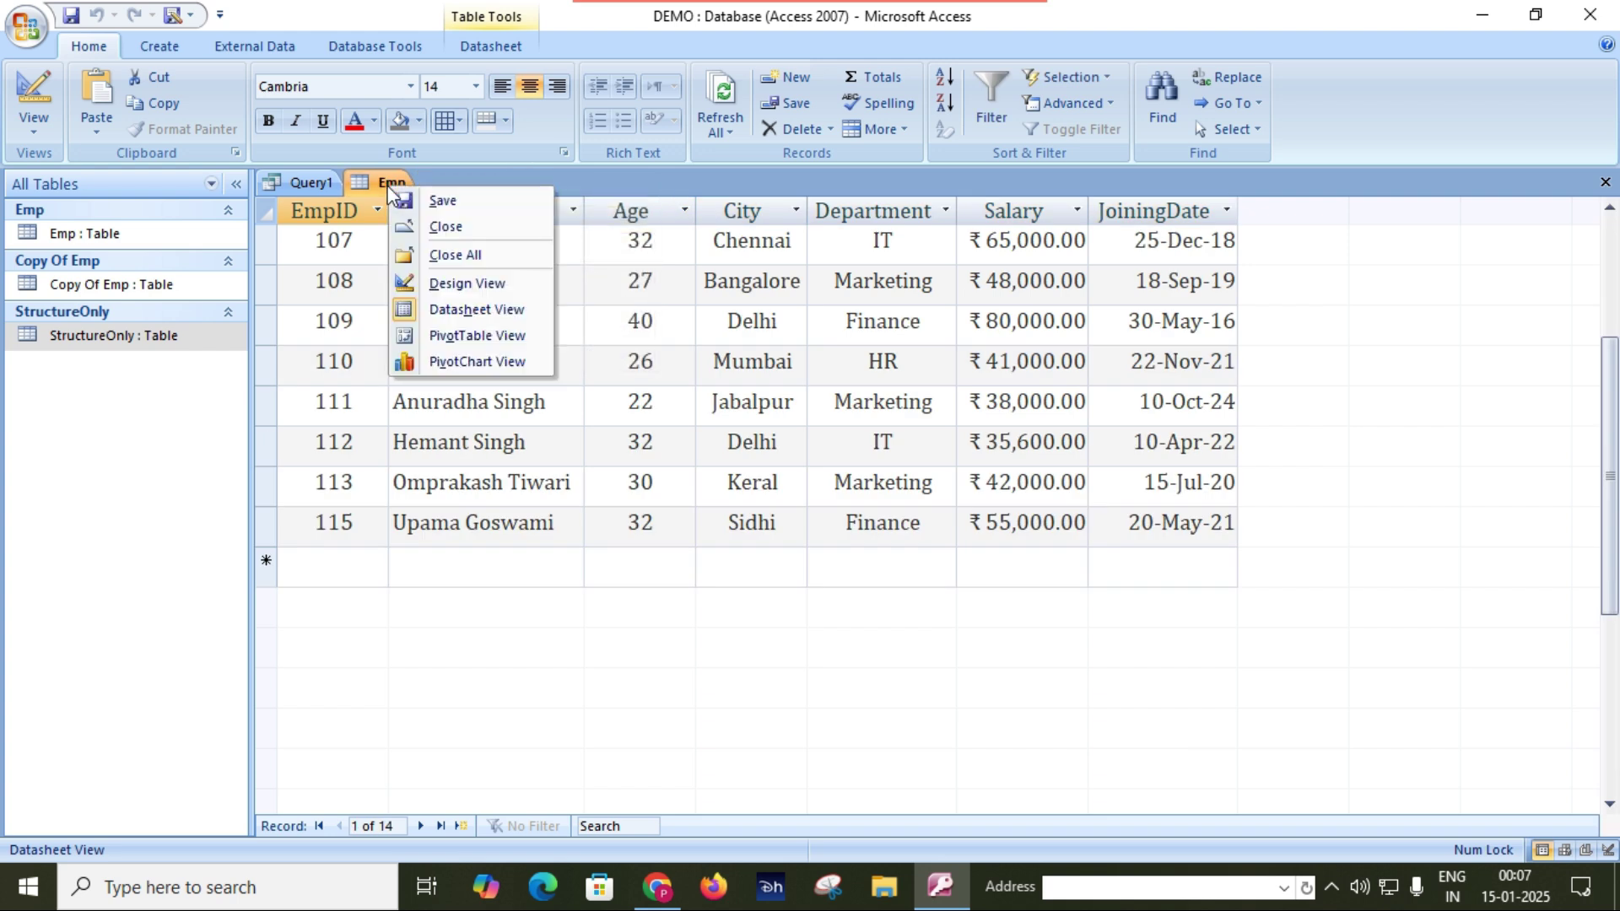
{"action": "left_click", "coordinate": [445, 225]}
- Change the query condition to empid=114, run the insert query, and accept appending the row to Emp
{"action": "key", "text": "BackSpace"}
{"action": "key", "text": "BackSpace"}
{"action": "type", "text": "4;"}
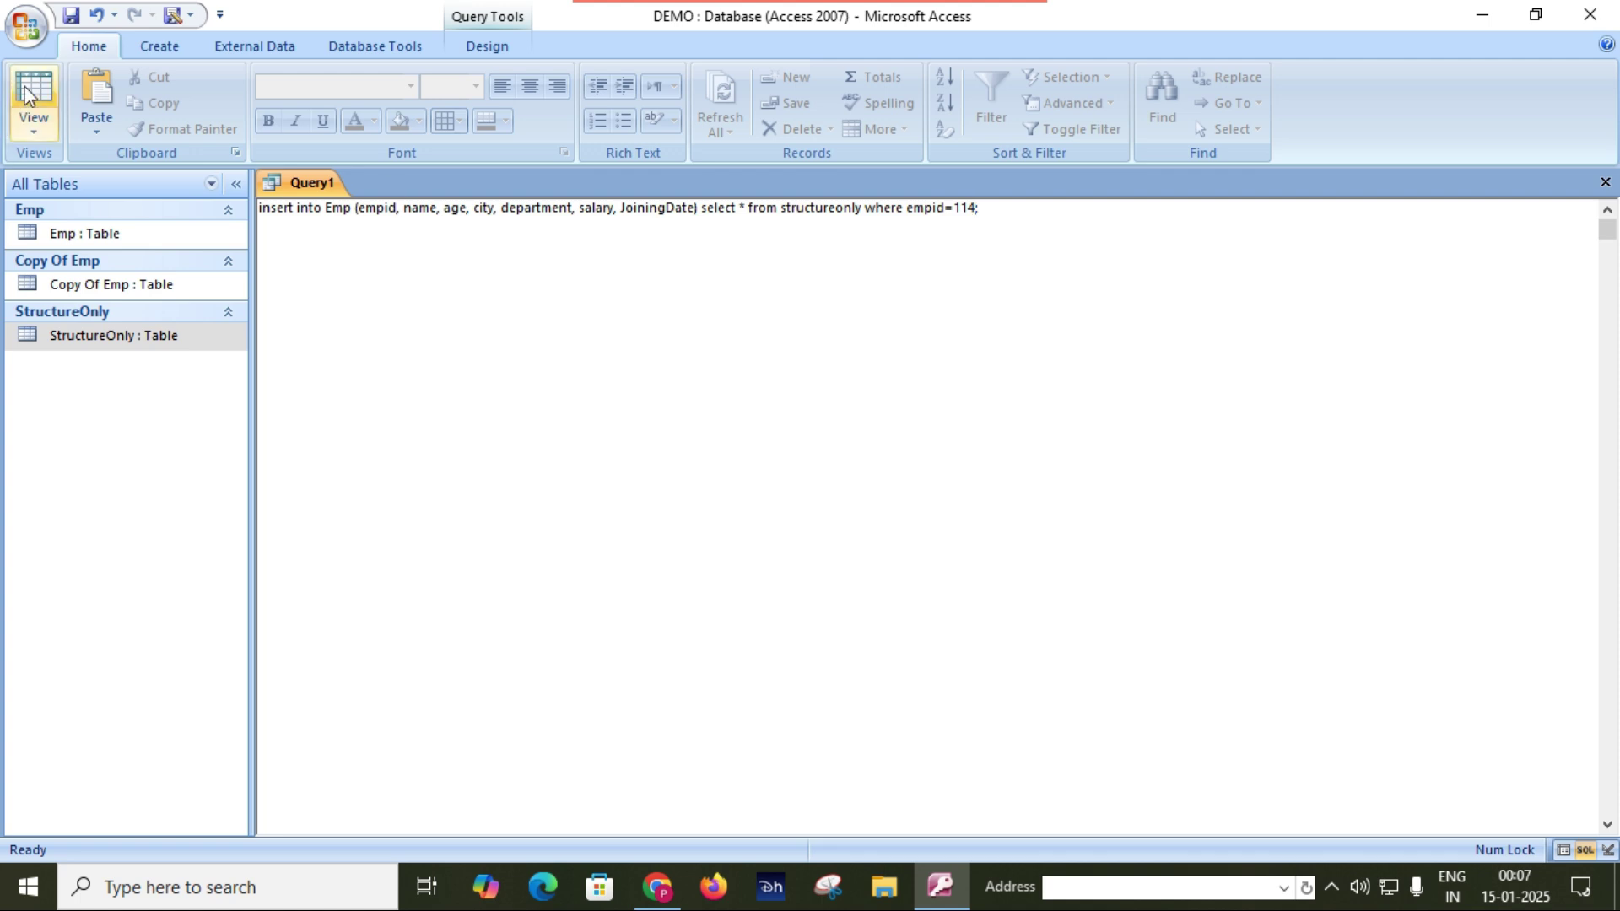
{"action": "left_click", "coordinate": [486, 47]}
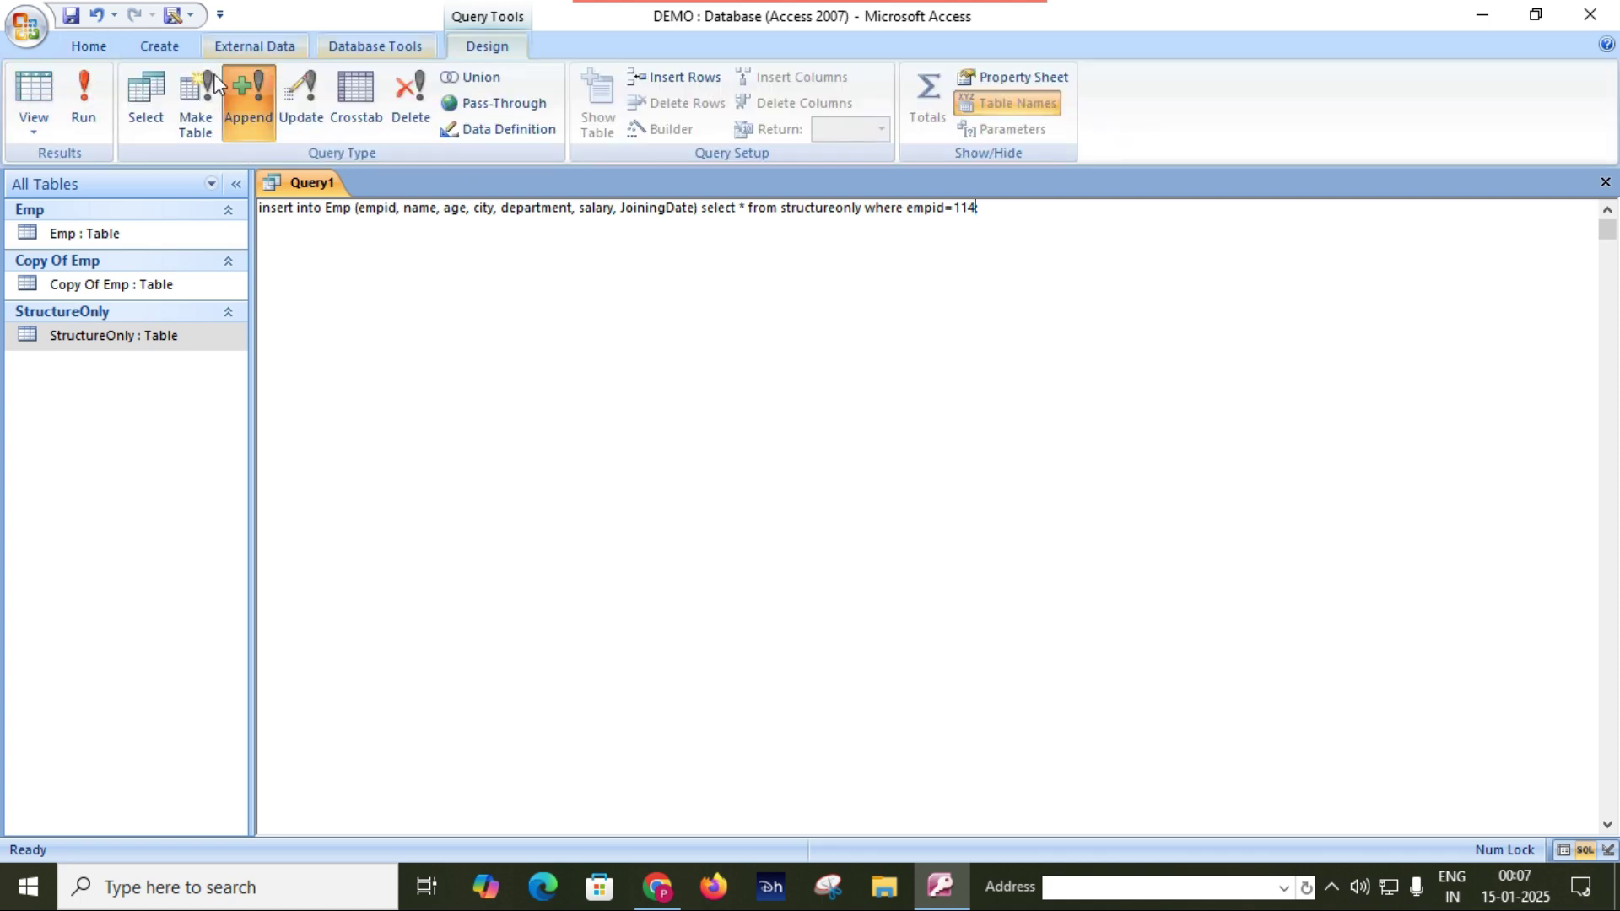
{"action": "left_click", "coordinate": [83, 94]}
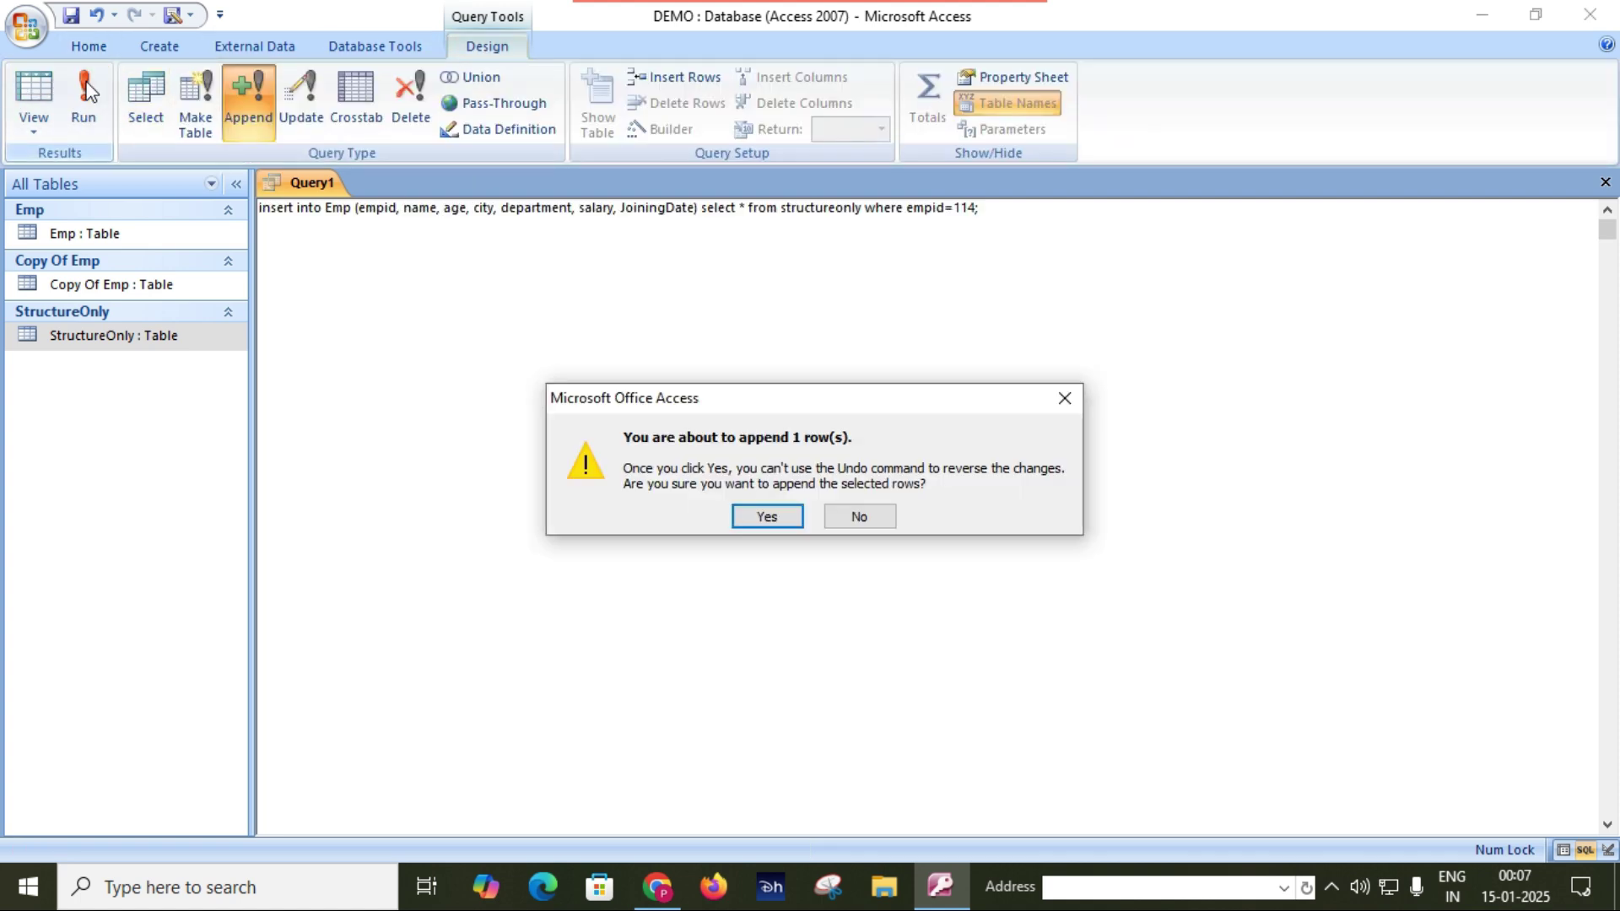
{"action": "left_click", "coordinate": [772, 518]}
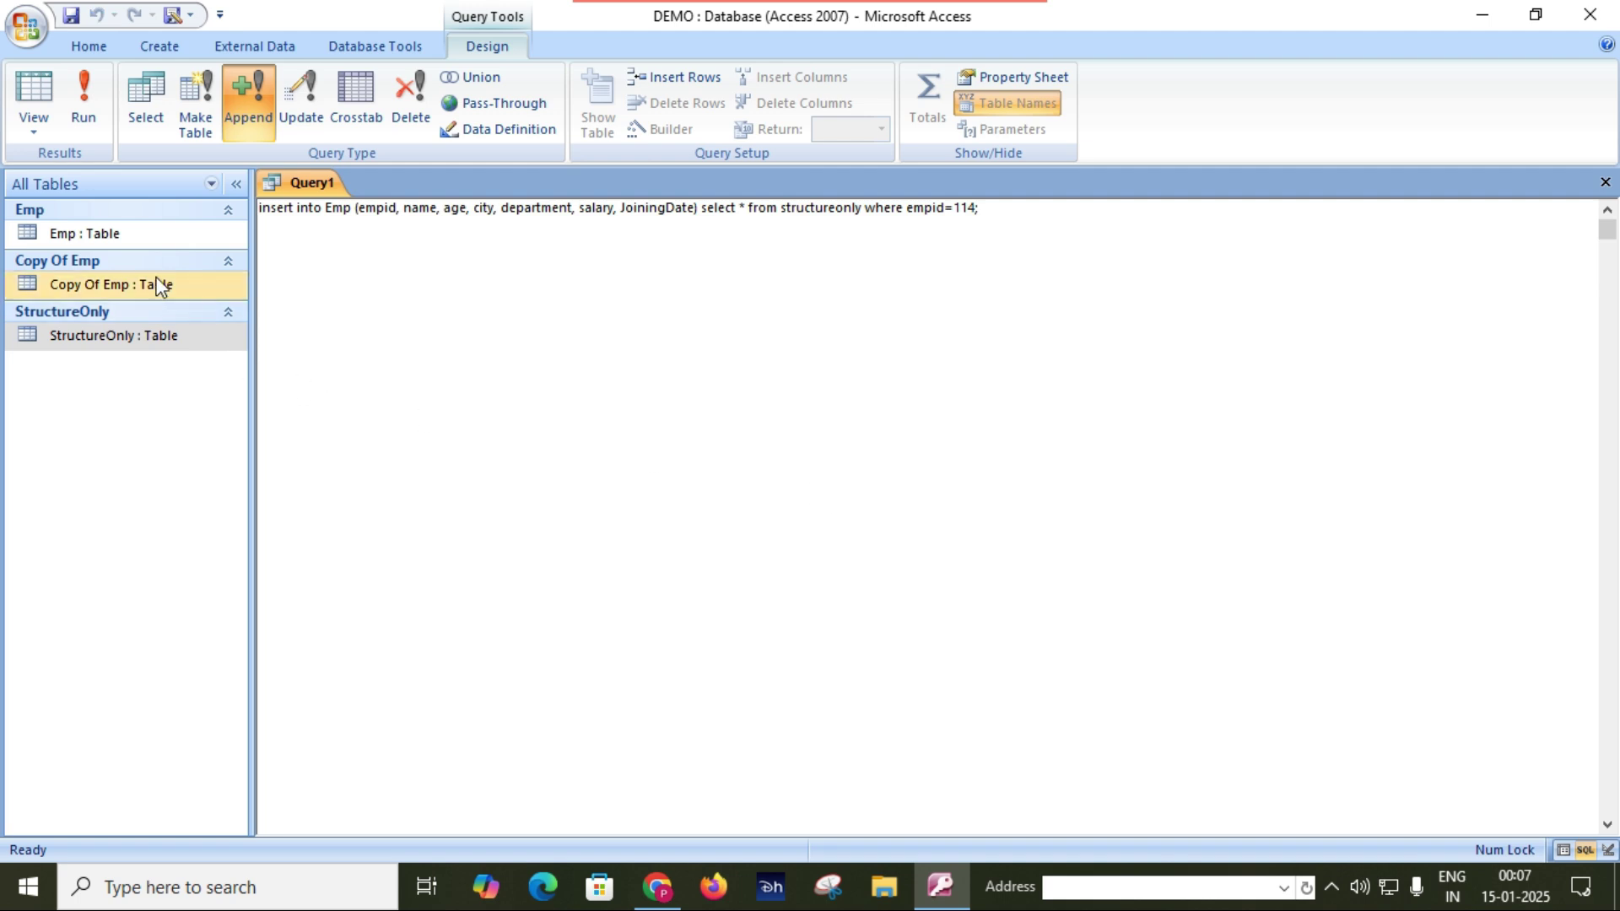
- Open the Emp table and check the records with EmpID 114 and 115 against the insert statement
{"action": "double_click", "coordinate": [99, 238]}
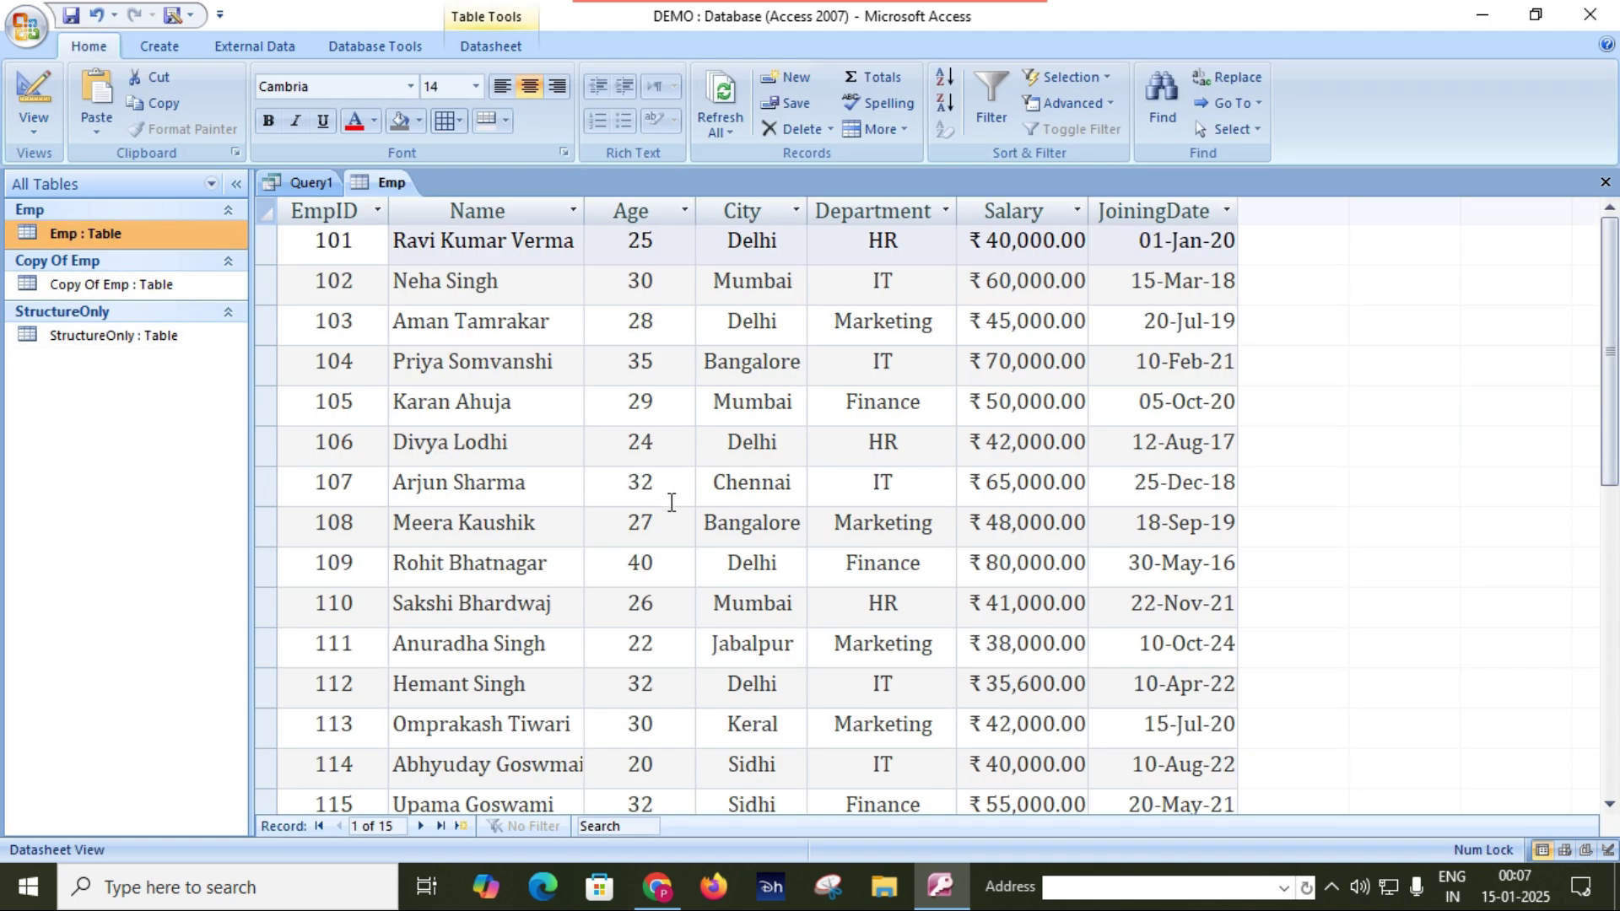
{"action": "scroll", "coordinate": [663, 502], "scroll_direction": "down", "scroll_amount": 1}
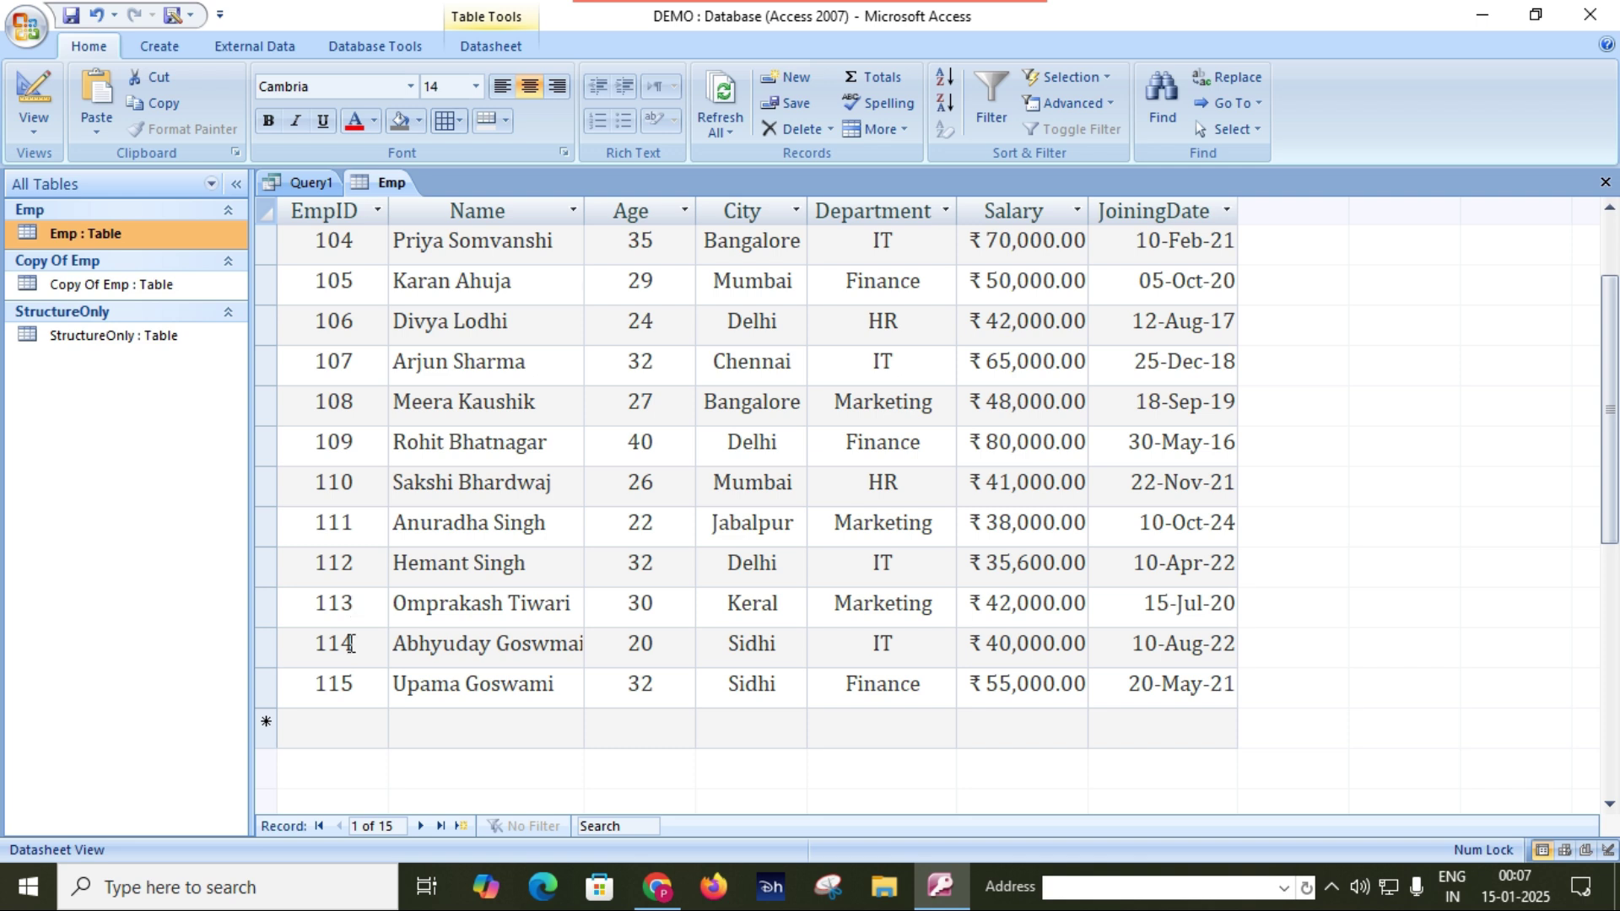
{"action": "left_click", "coordinate": [358, 684]}
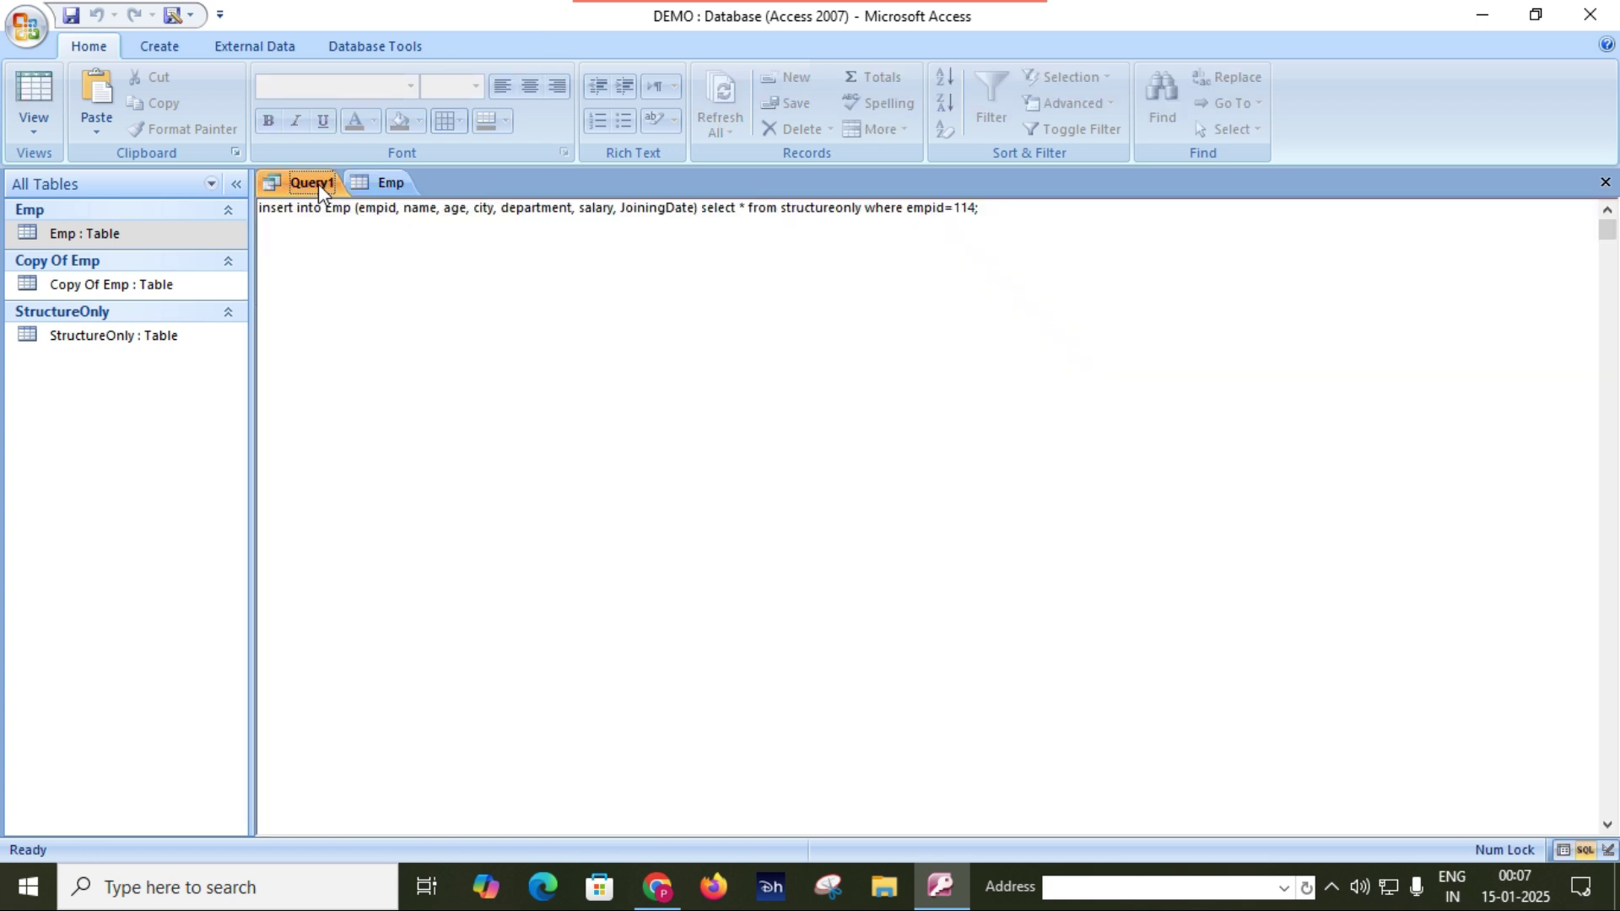
{"action": "left_click", "coordinate": [317, 183]}
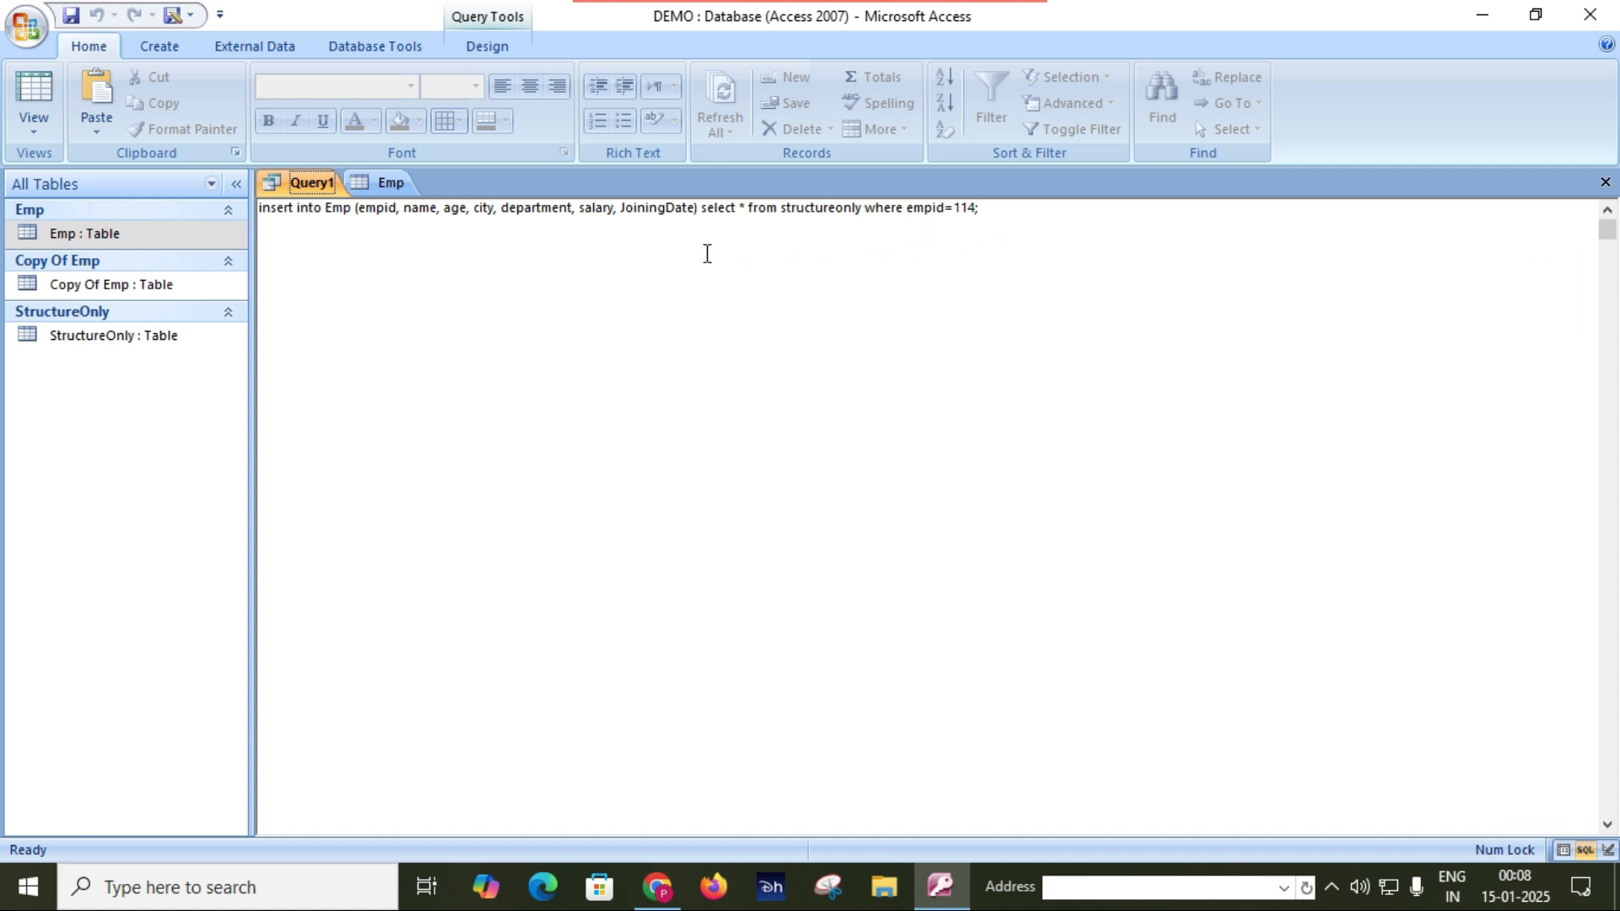
{"action": "left_click", "coordinate": [390, 184]}
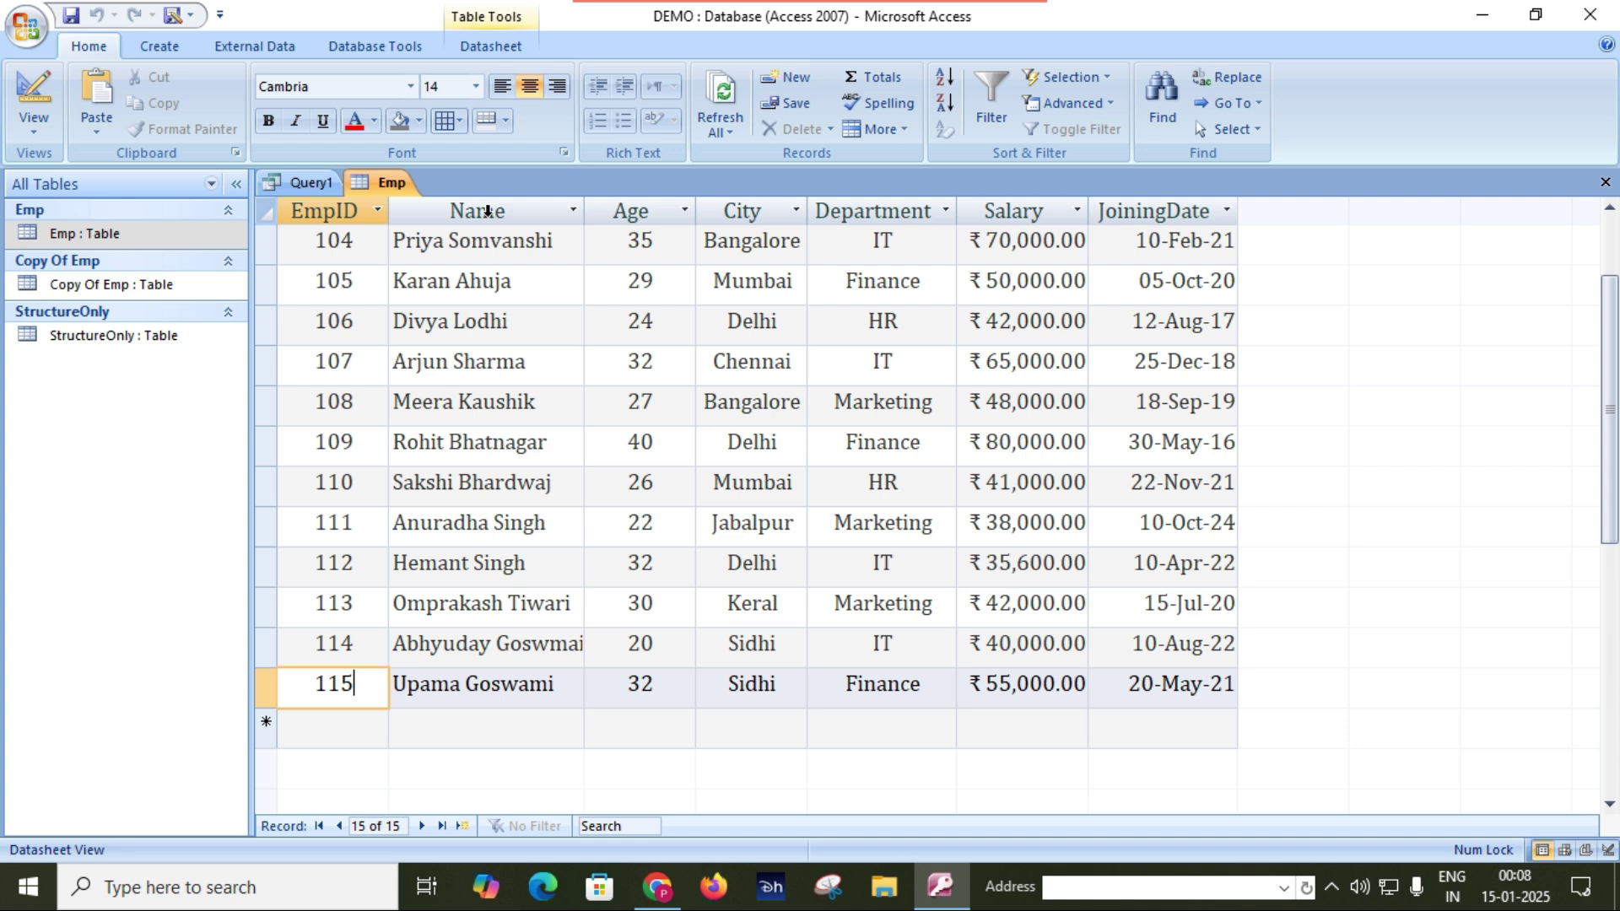
- Open StructureOnly and examine the Name and Department values of the EmpID 116 record
{"action": "double_click", "coordinate": [119, 337]}
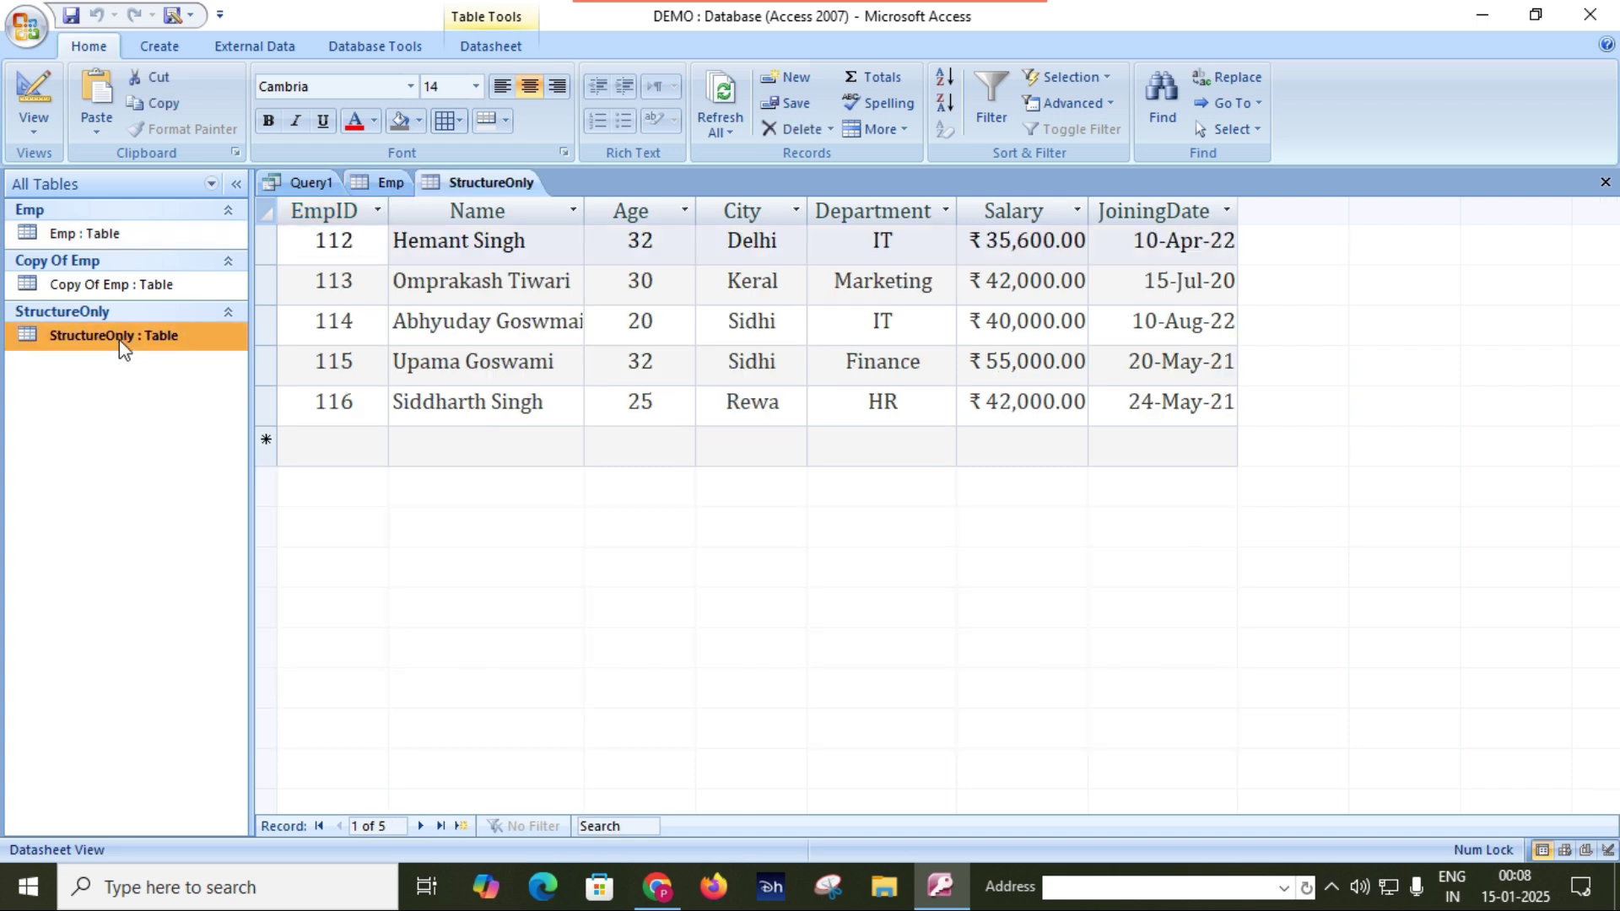
{"action": "double_click", "coordinate": [533, 405]}
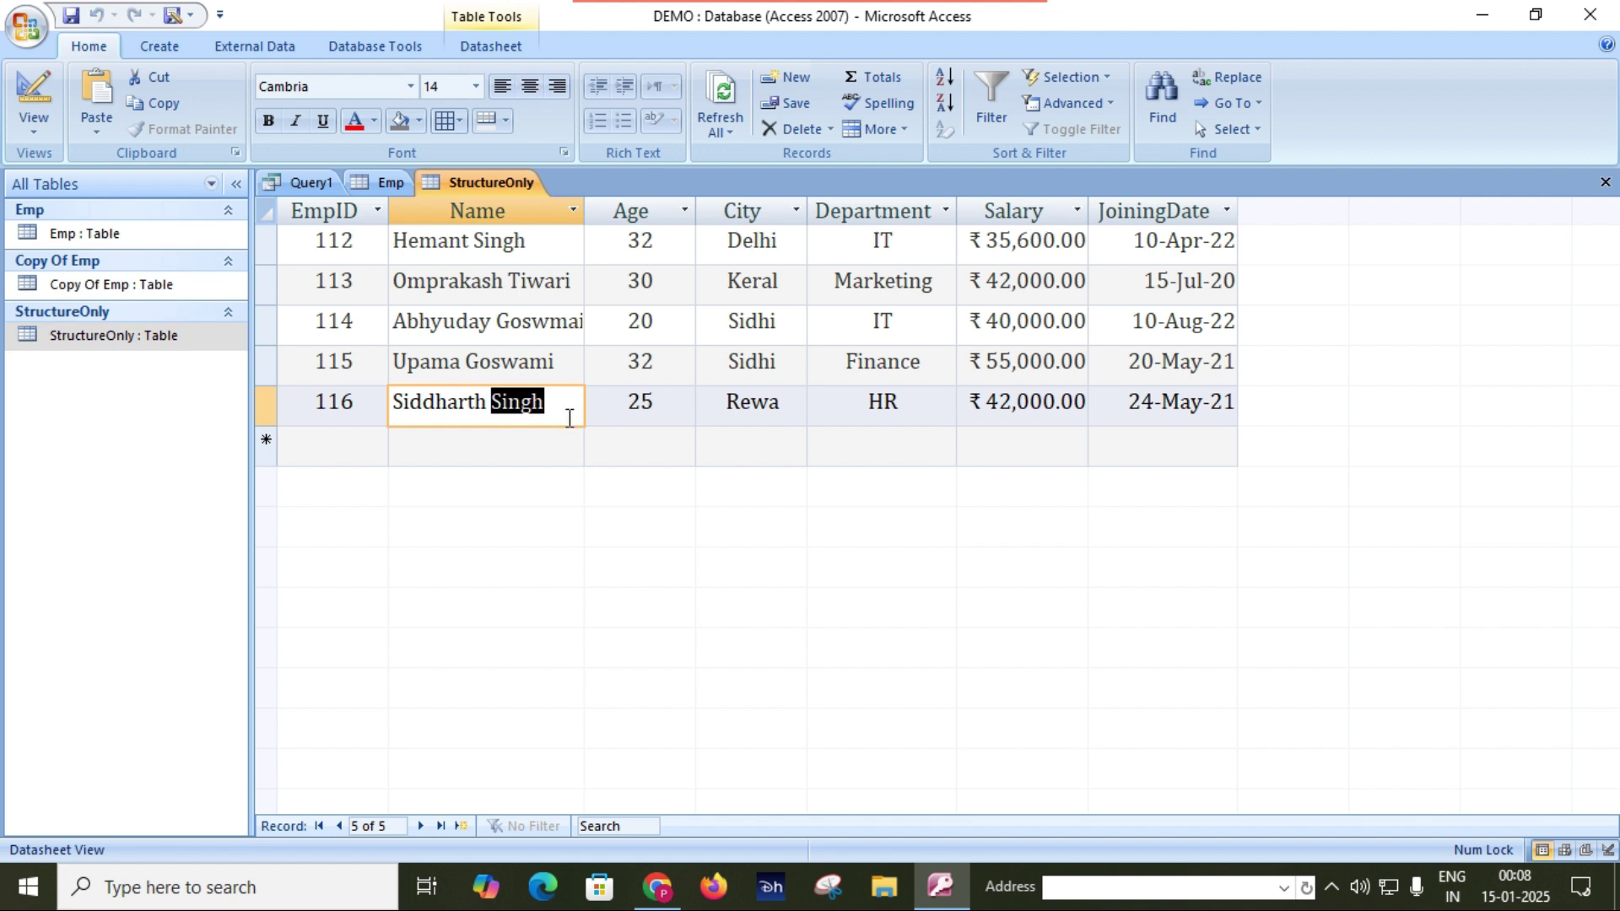
{"action": "left_click", "coordinate": [880, 406]}
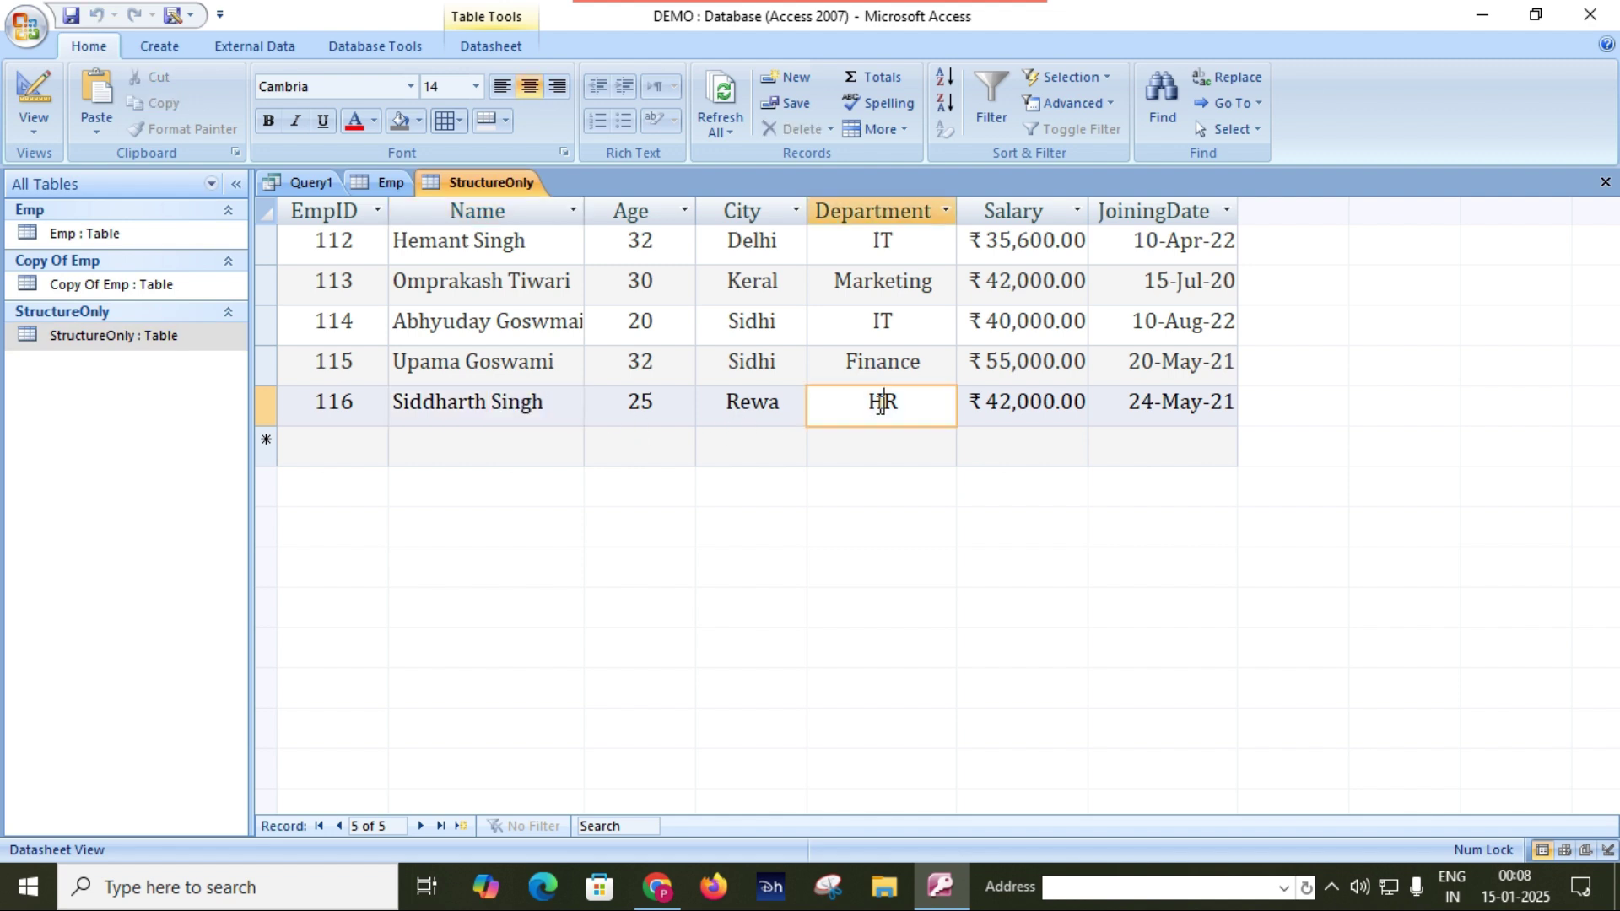
{"action": "double_click", "coordinate": [474, 406]}
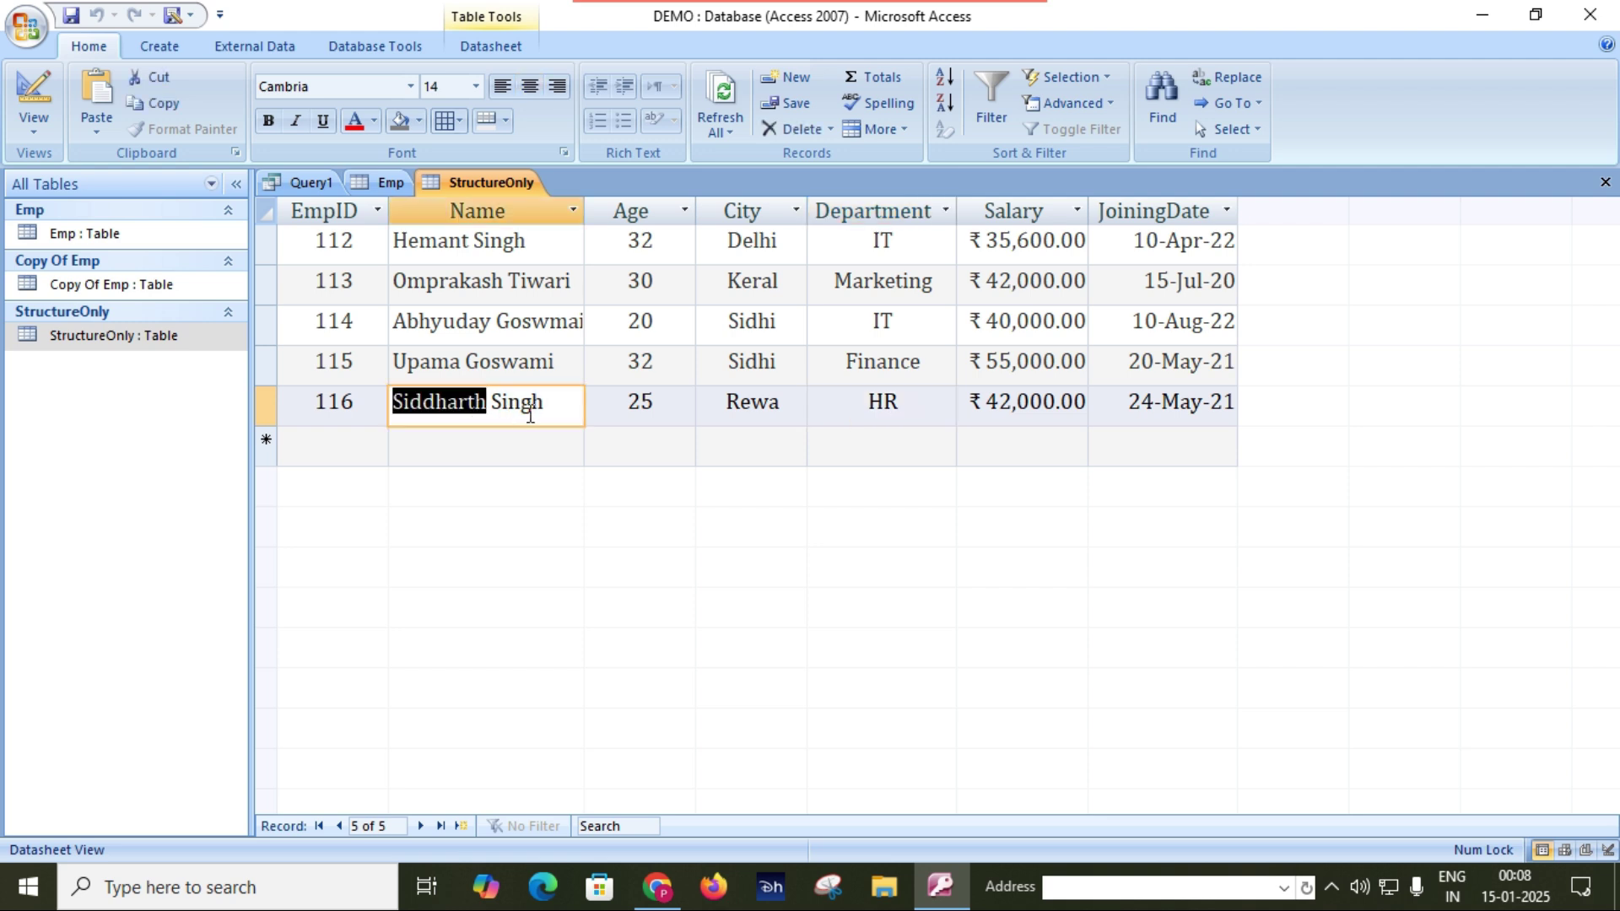
{"action": "left_click", "coordinate": [891, 403]}
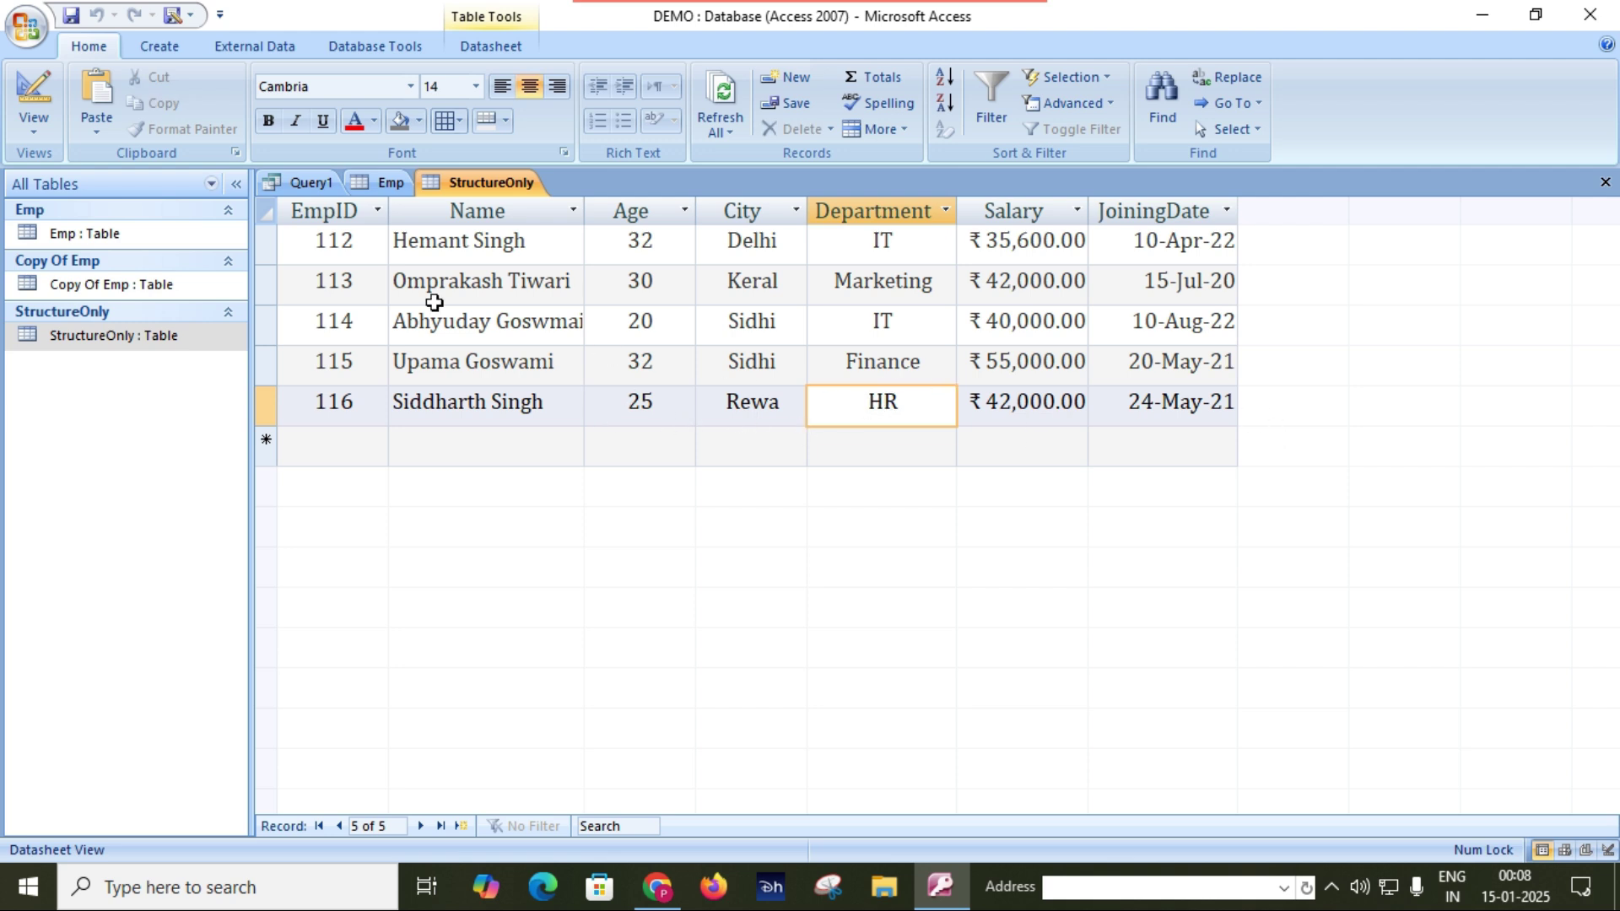
- Close both open tables, StructureOnly and Emp, leaving only the SQL query open
{"action": "right_click", "coordinate": [477, 186]}
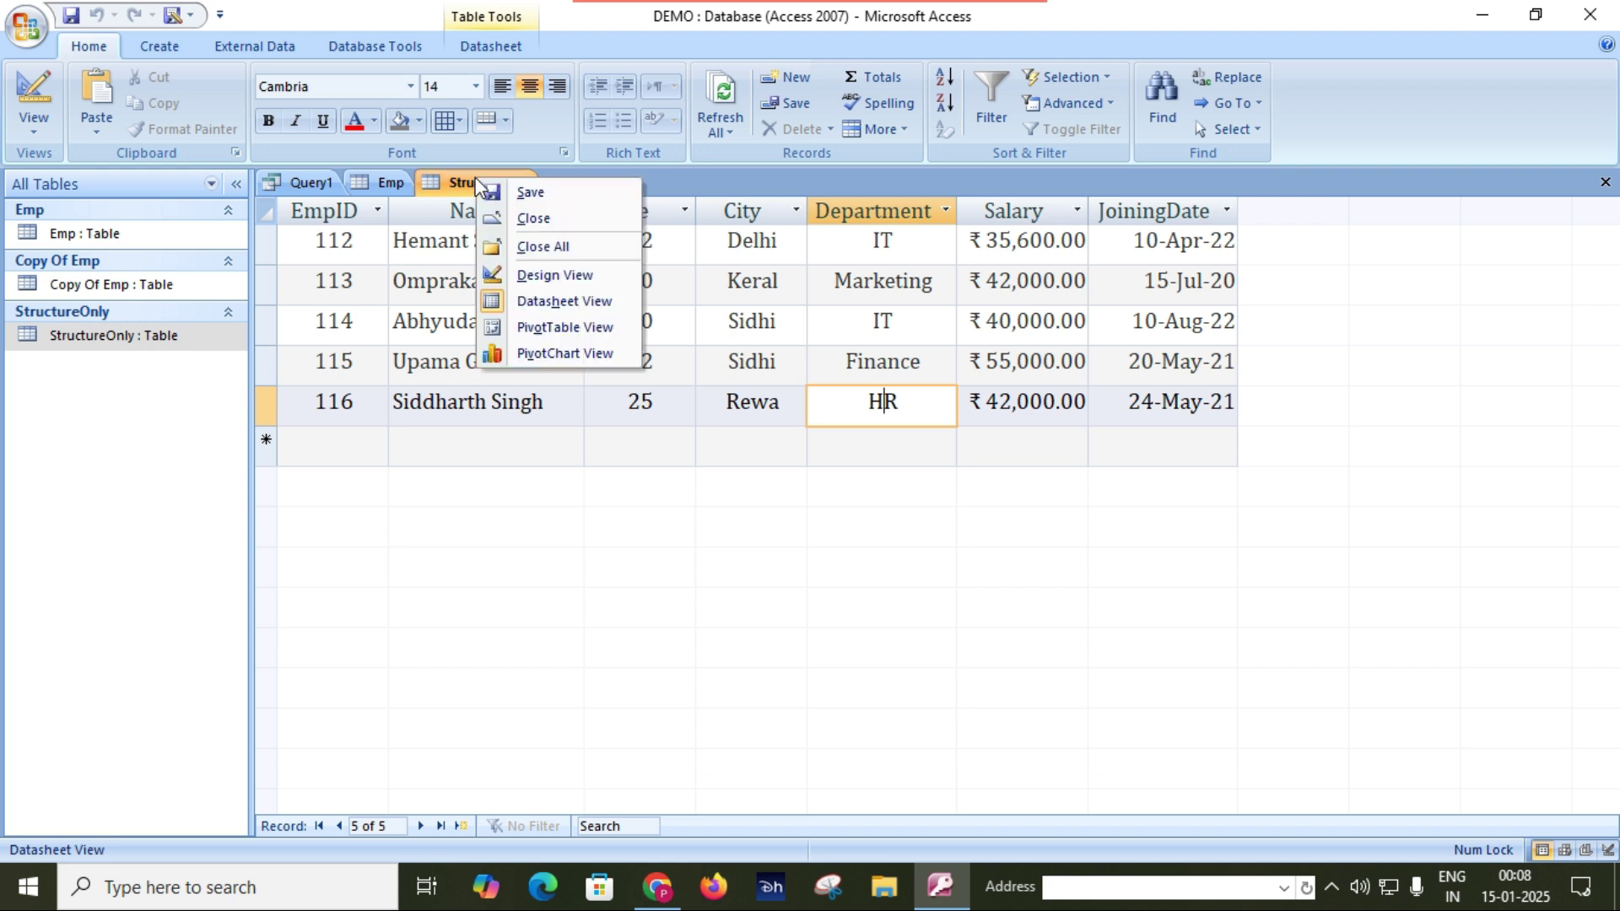
{"action": "left_click", "coordinate": [518, 219]}
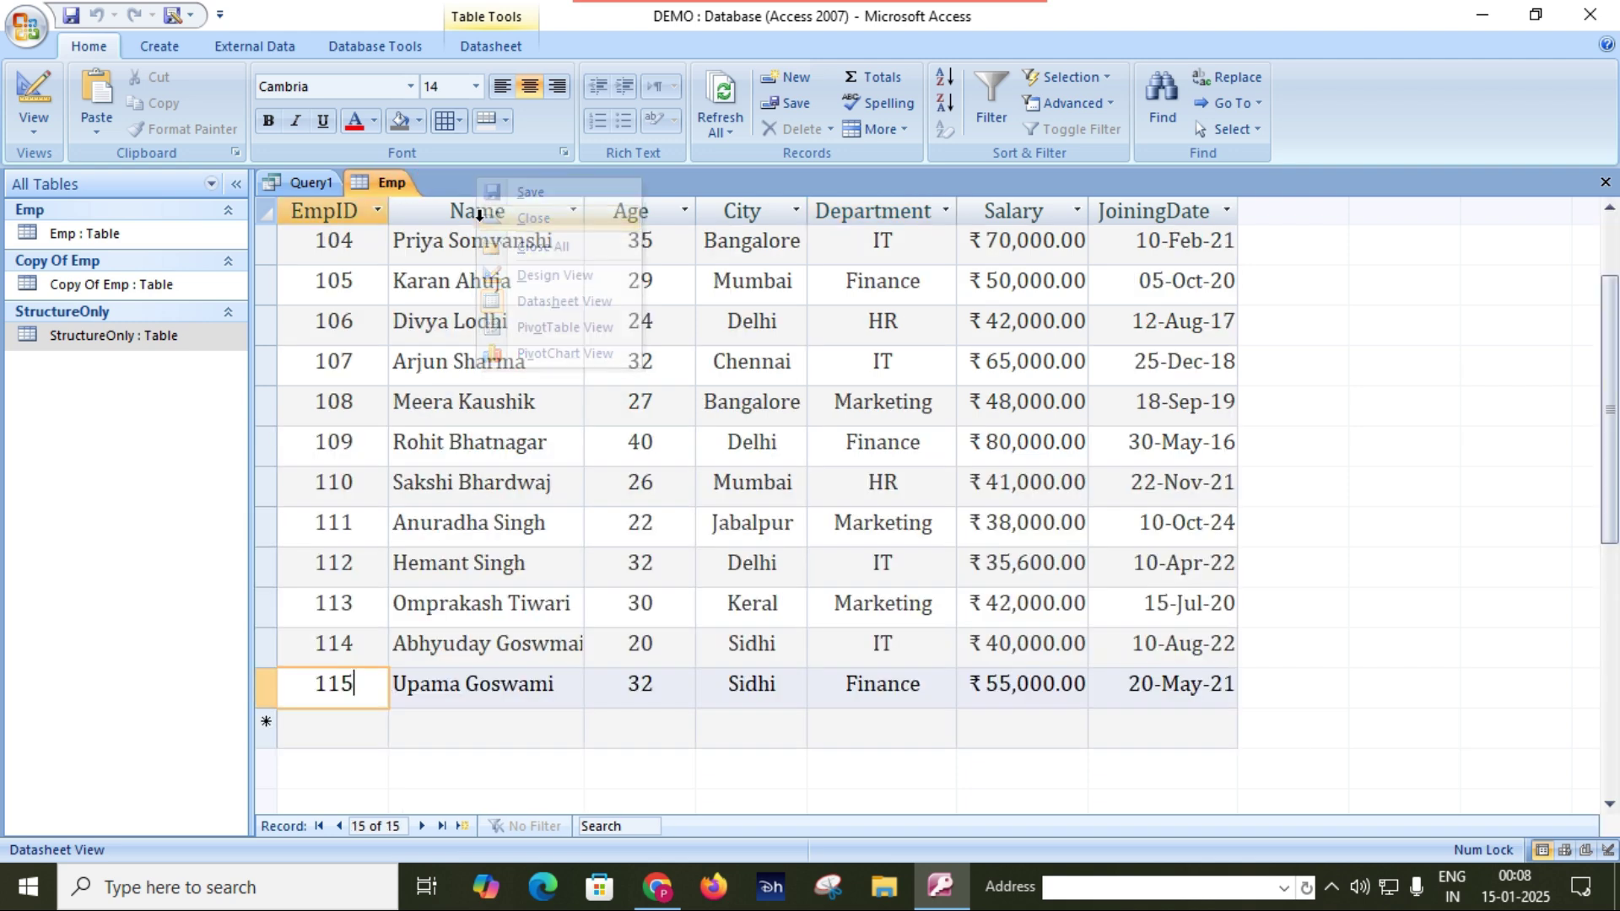
{"action": "right_click", "coordinate": [395, 181]}
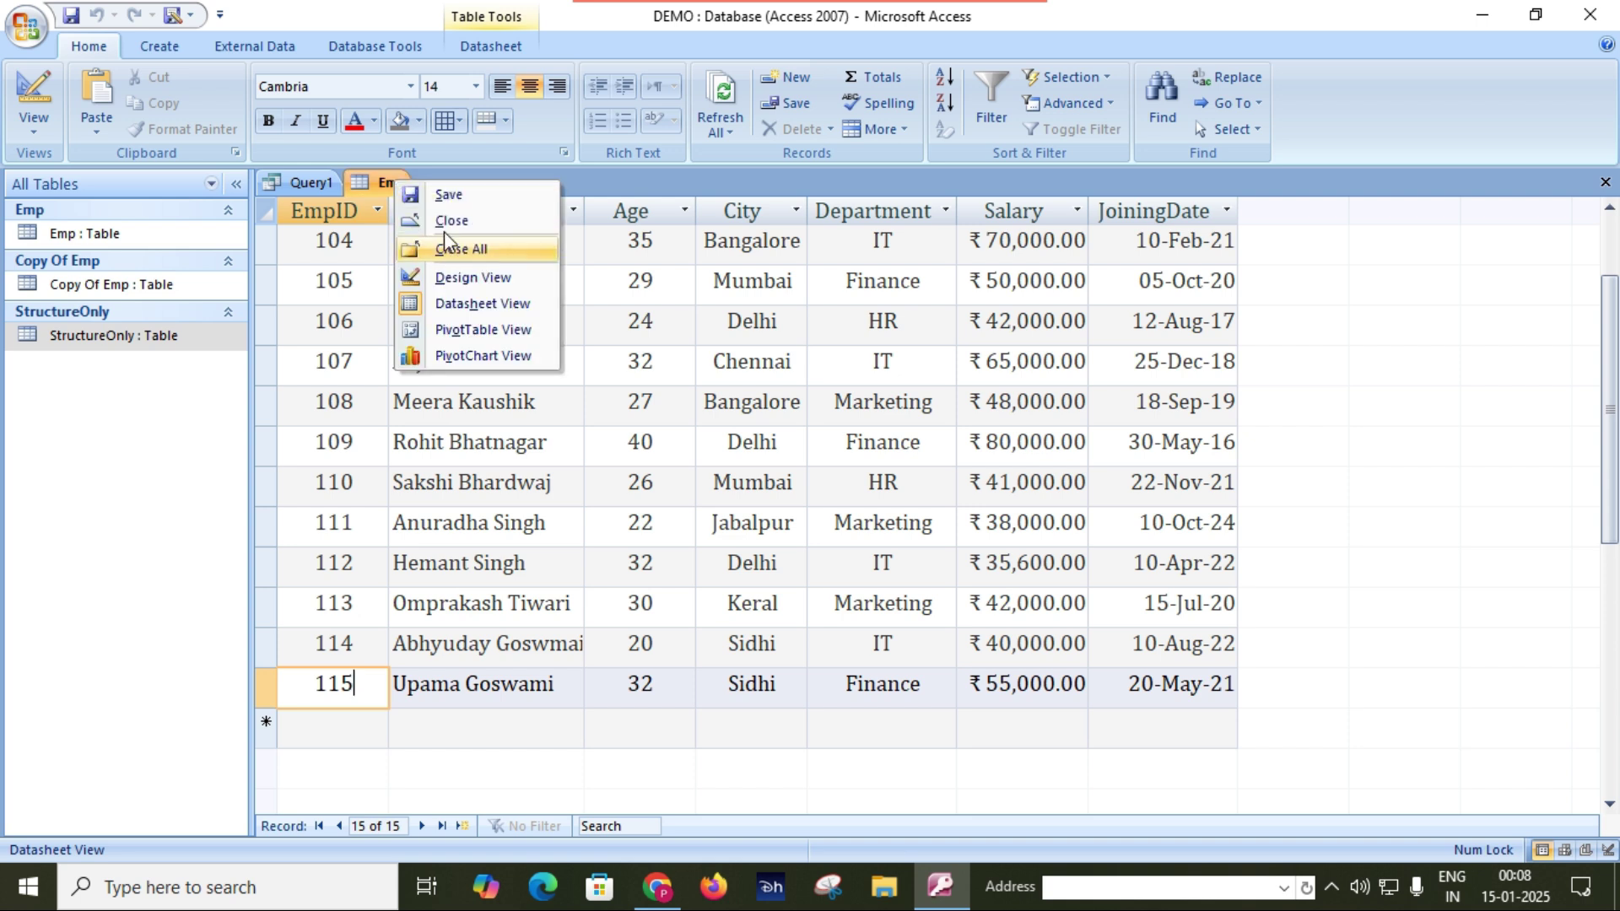
{"action": "left_click", "coordinate": [447, 221]}
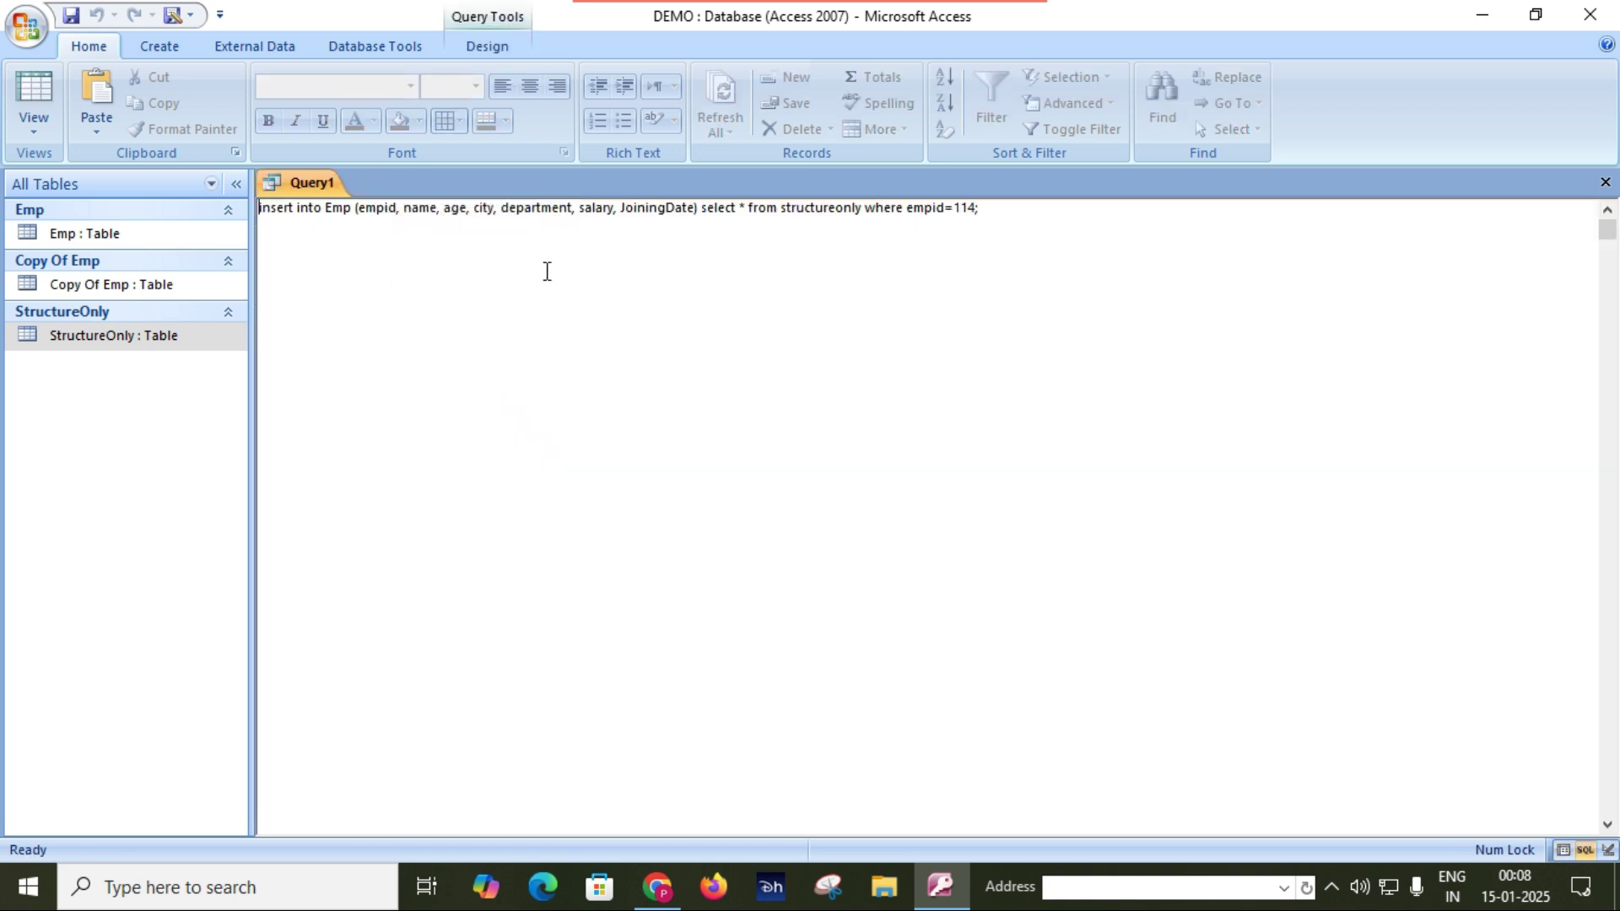
- Remove age, city, salary and JoiningDate from the insert field list, keeping only empid, name and department
{"action": "left_click", "coordinate": [443, 211]}
{"action": "key", "text": "Delete"}
{"action": "key", "text": "Delete"}
{"action": "key", "text": "Delete"}
{"action": "key", "text": "Delete"}
{"action": "key", "text": "Delete"}
{"action": "key", "text": "Delete"}
{"action": "key", "text": "Delete"}
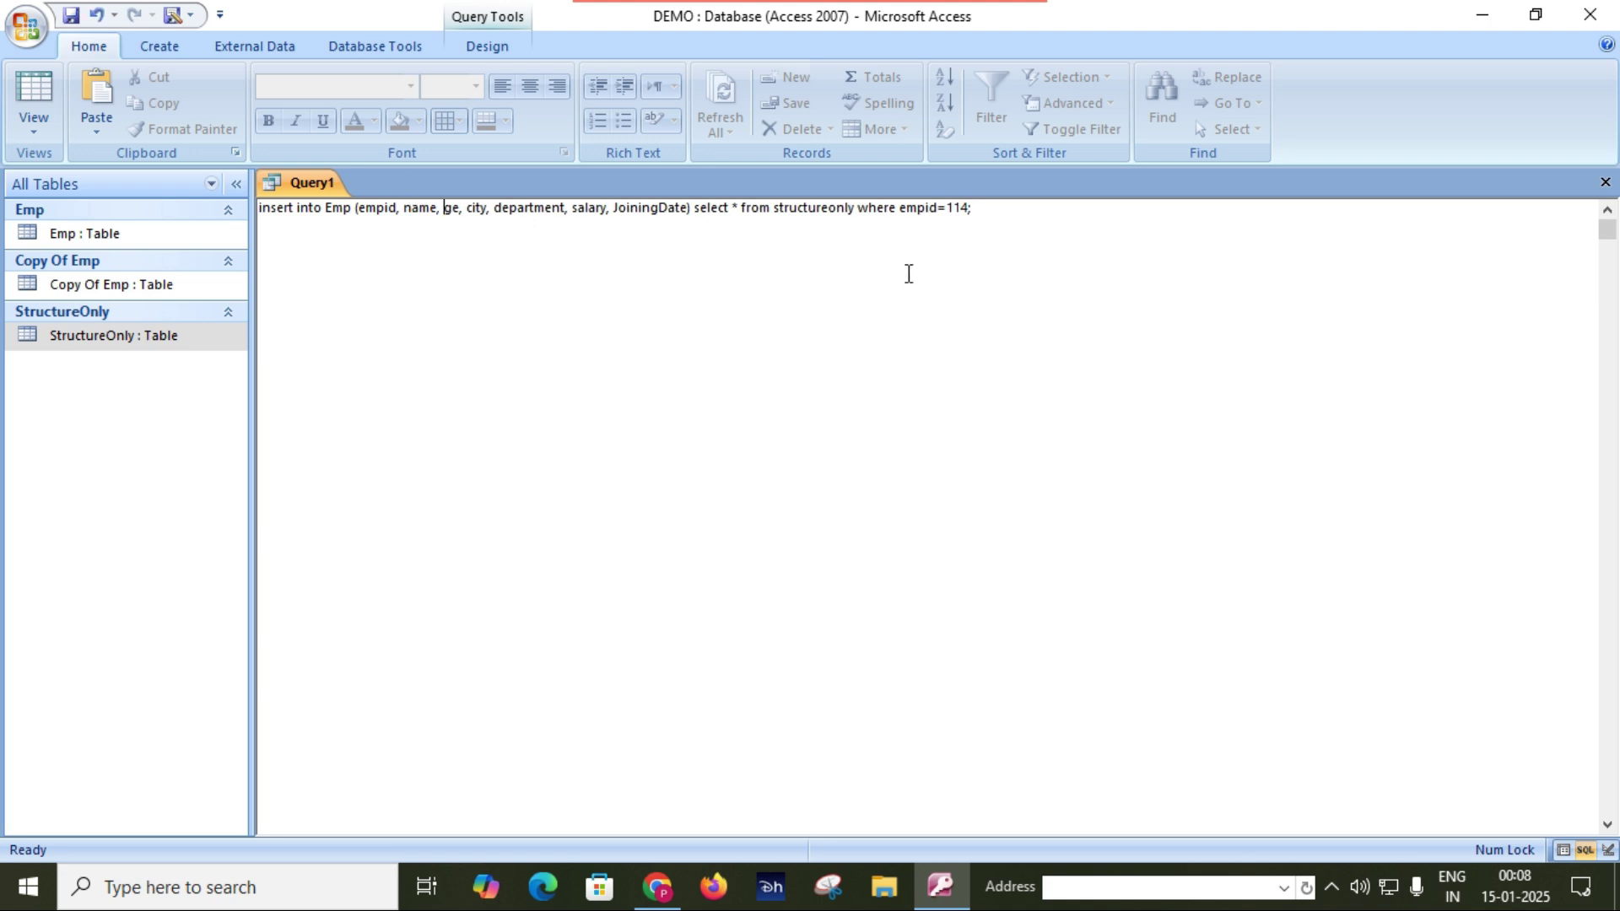
{"action": "key", "text": "Delete"}
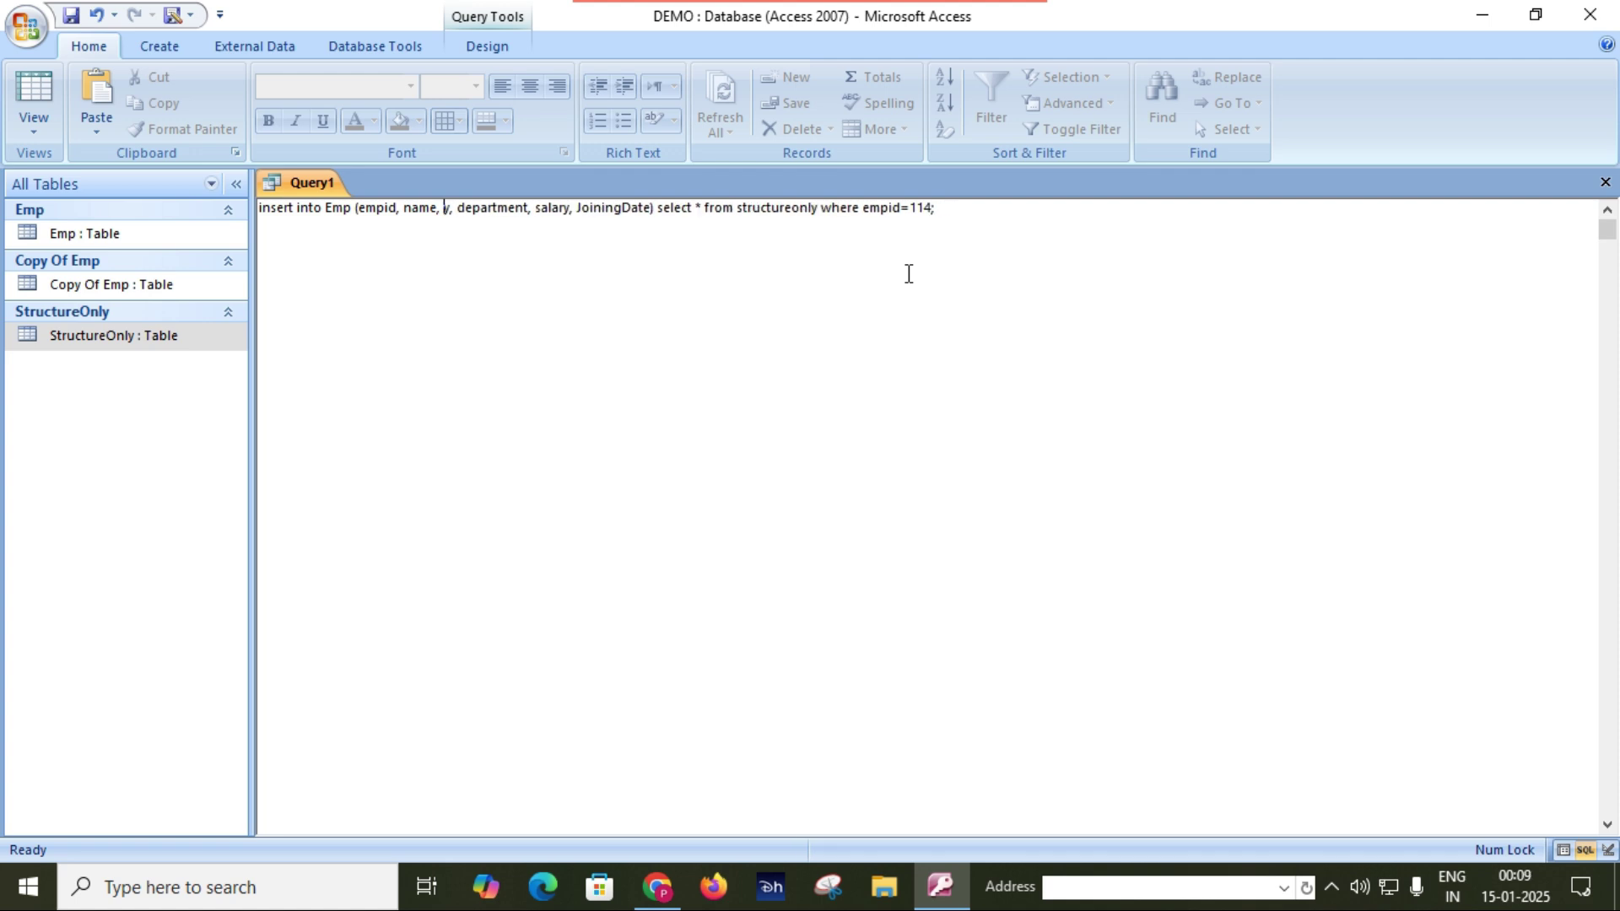
{"action": "key", "text": "Delete"}
{"action": "key", "text": "Delete"}
{"action": "key", "text": "Delete"}
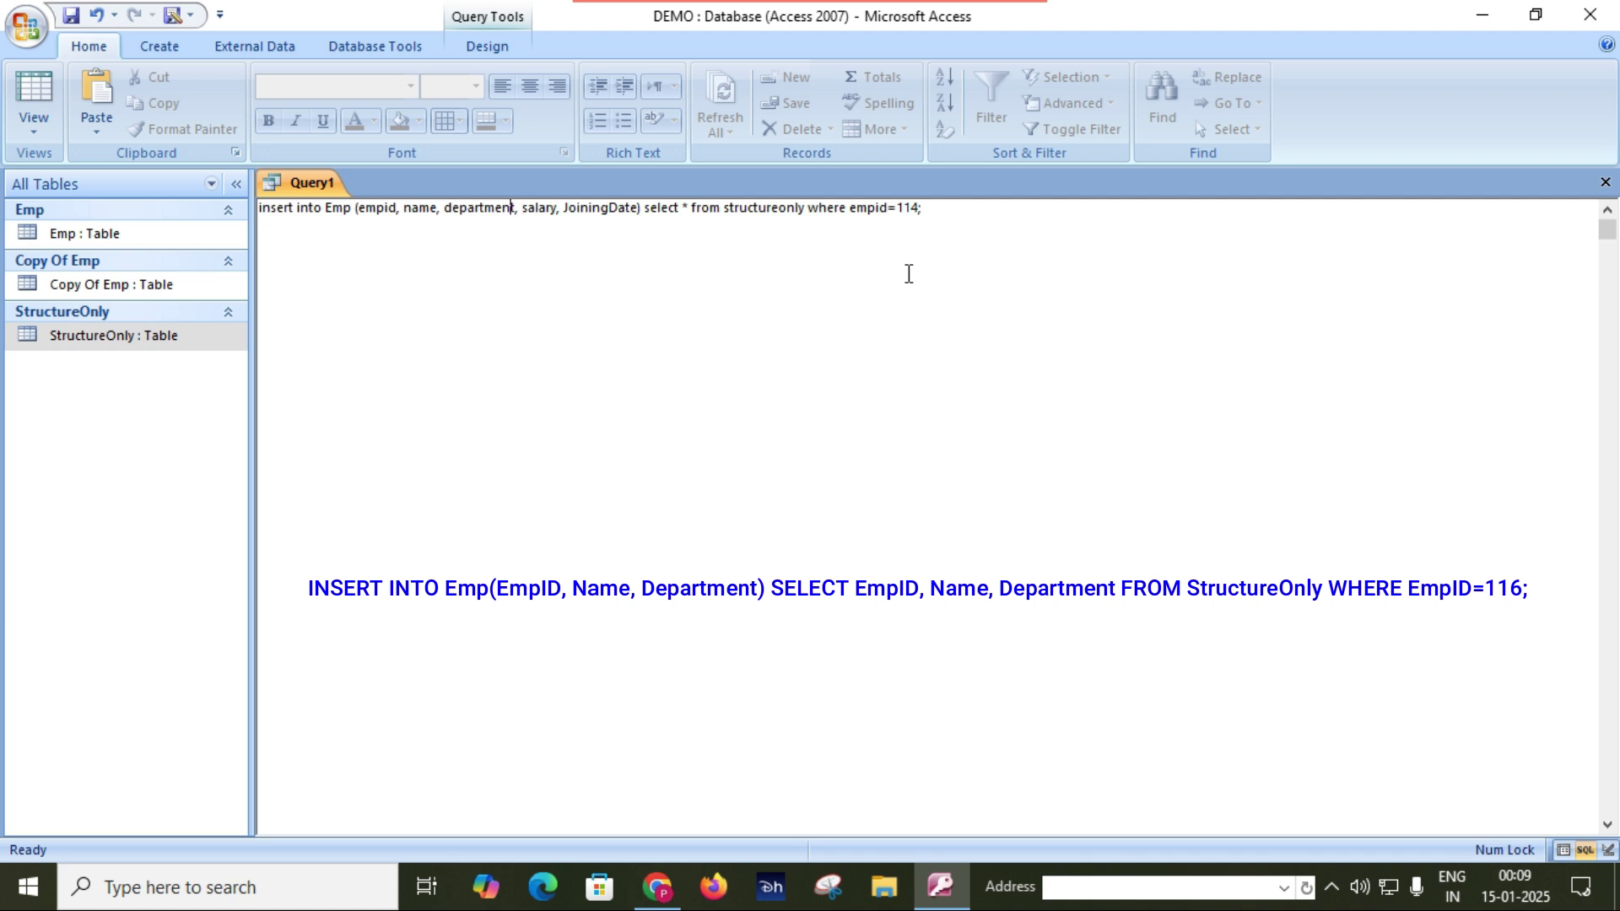
{"action": "key", "text": "Delete"}
{"action": "key", "text": "Delete"}
{"action": "key", "text": "Delete"}
{"action": "key", "text": "Delete"}
{"action": "key", "text": "Delete"}
{"action": "key", "text": "Delete"}
{"action": "key", "text": "Delete"}
{"action": "key", "text": "Delete"}
{"action": "key", "text": "Delete"}
{"action": "key", "text": "Delete"}
{"action": "key", "text": "Delete"}
{"action": "key", "text": "Delete"}
{"action": "key", "text": "Delete"}
{"action": "key", "text": "Delete"}
{"action": "key", "text": "Delete"}
{"action": "key", "text": "Delete"}
{"action": "key", "text": "Delete"}
{"action": "key", "text": "Delete"}
{"action": "key", "text": "Delete"}
{"action": "key", "text": "Delete"}
{"action": "key", "text": "Delete"}
{"action": "key", "text": "Delete"}
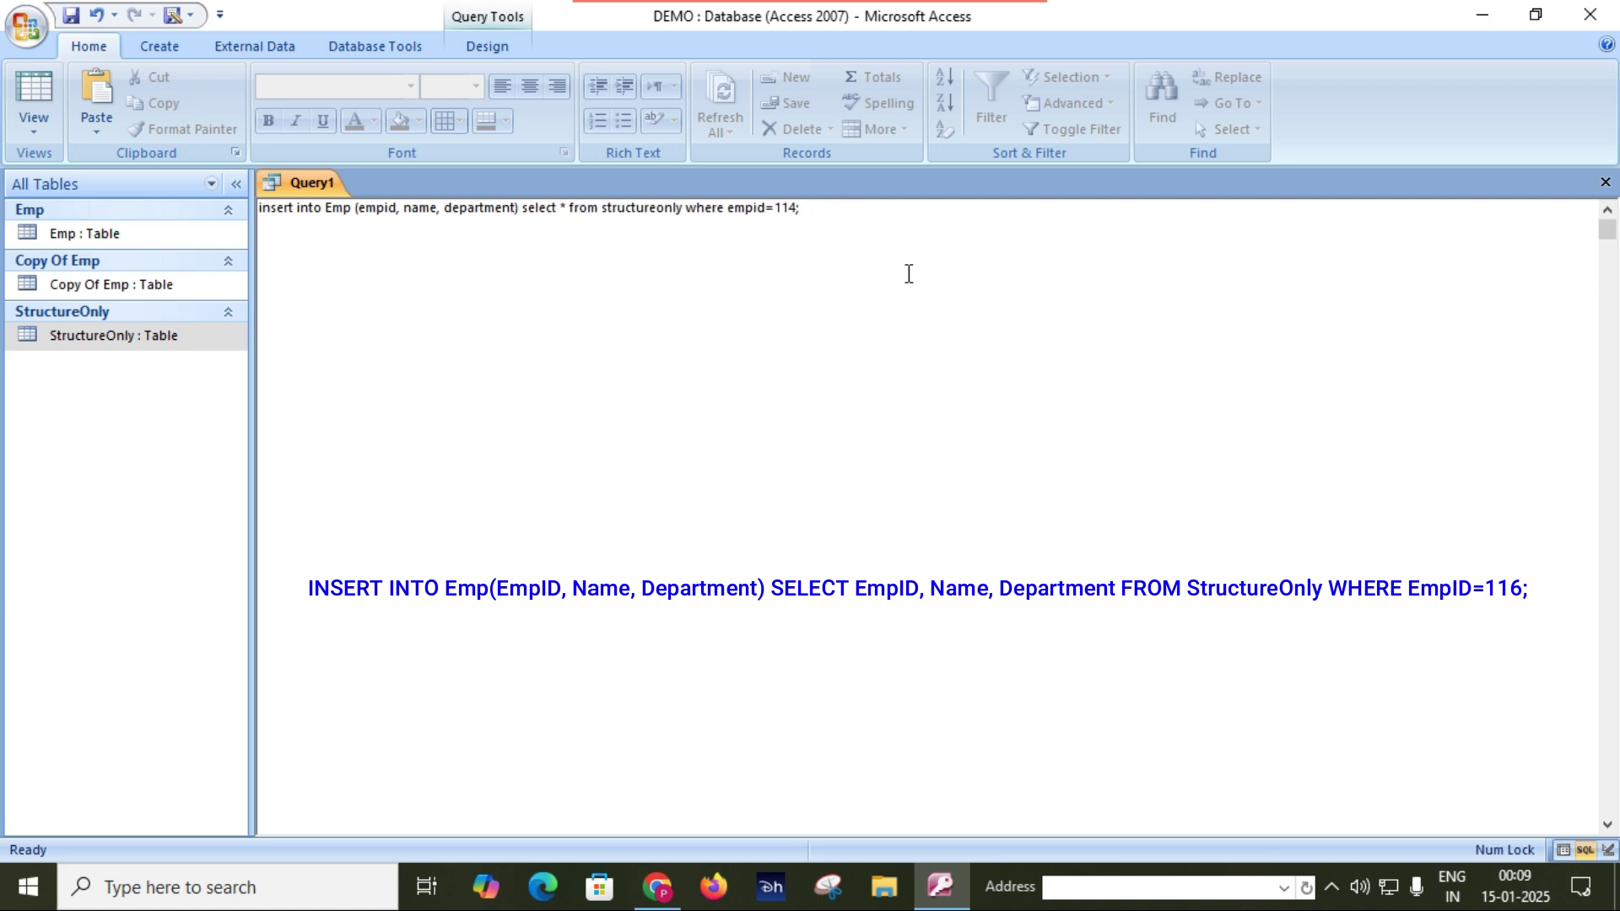
- Replace the asterisk in the select clause with the field list empid, name, department
{"action": "type", "text": ")"}
{"action": "left_click", "coordinate": [559, 210]}
{"action": "key", "text": "Delete"}
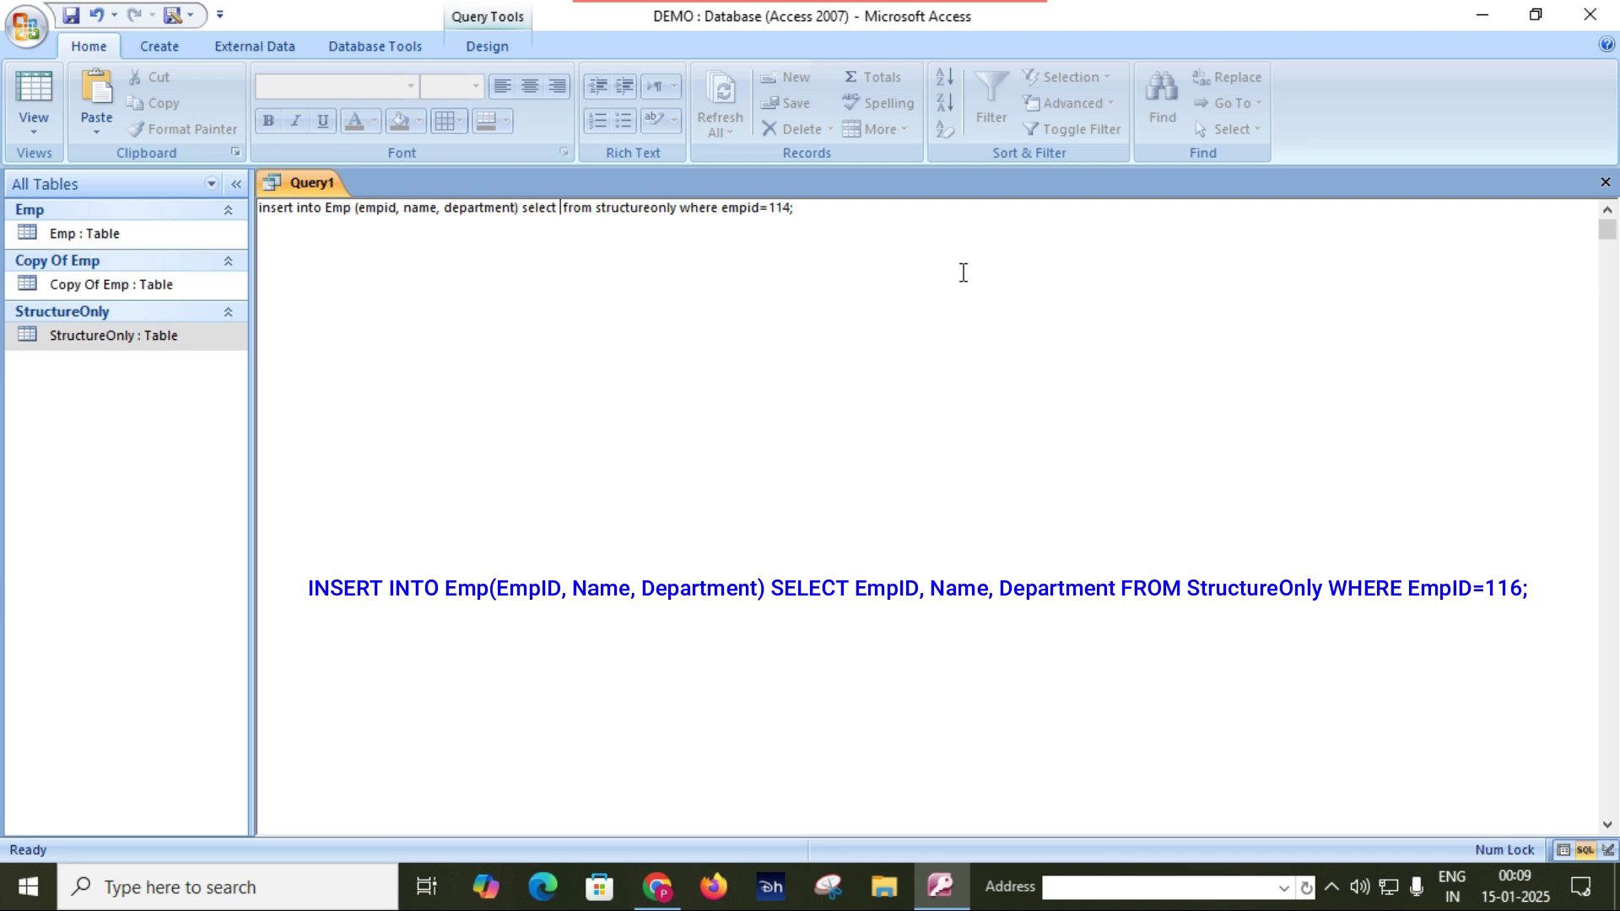
{"action": "type", "text": "empid "}
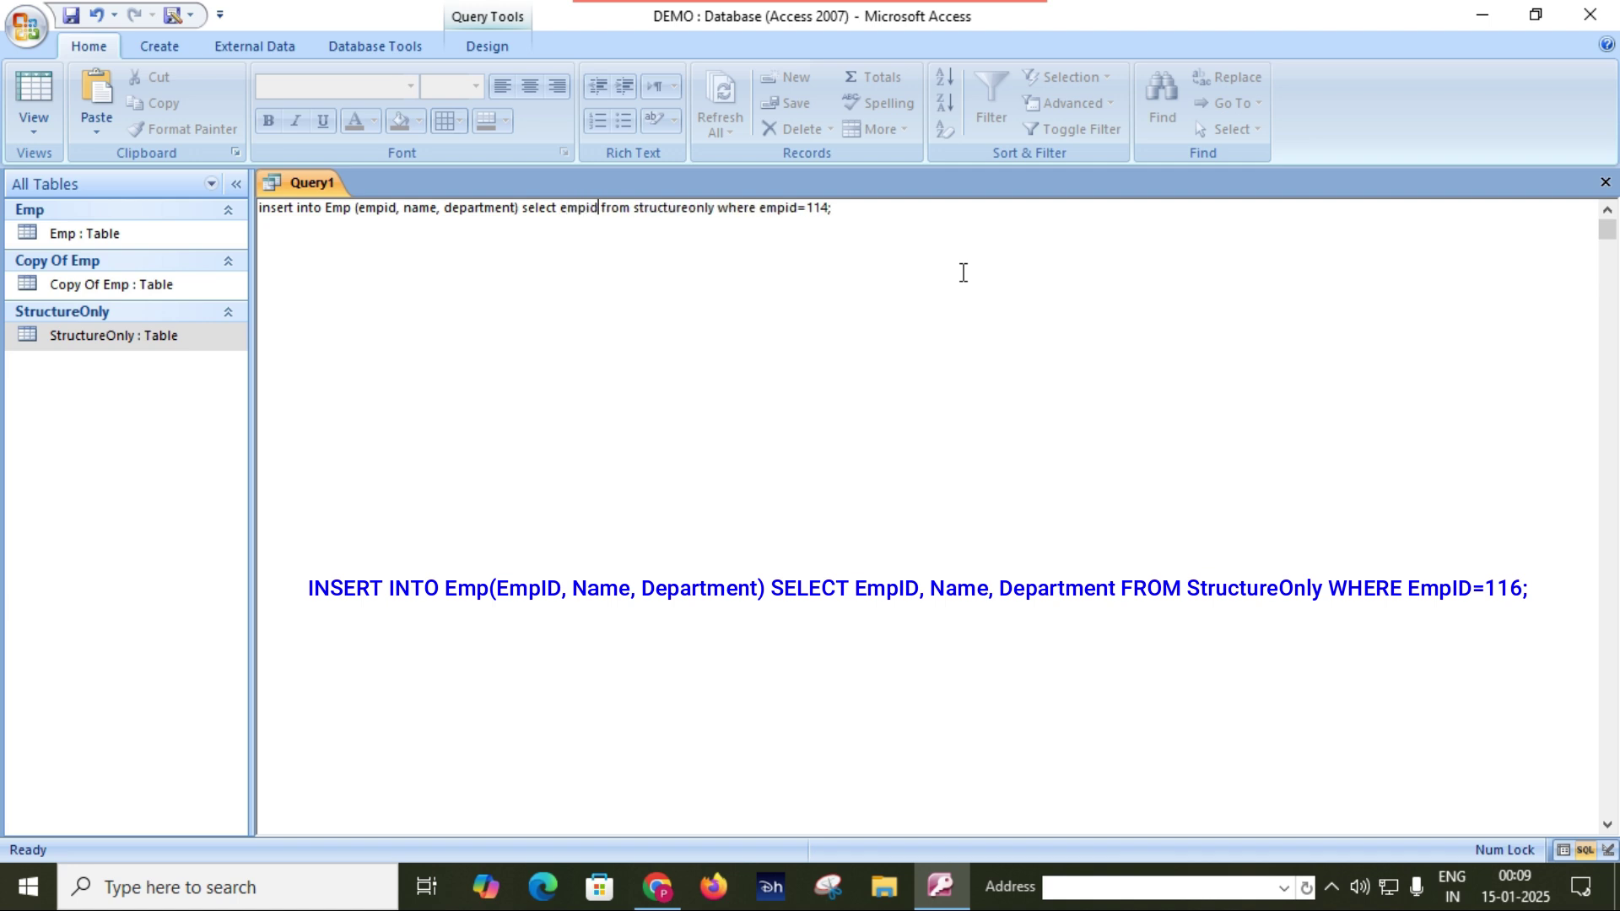
{"action": "type", "text": ", name"}
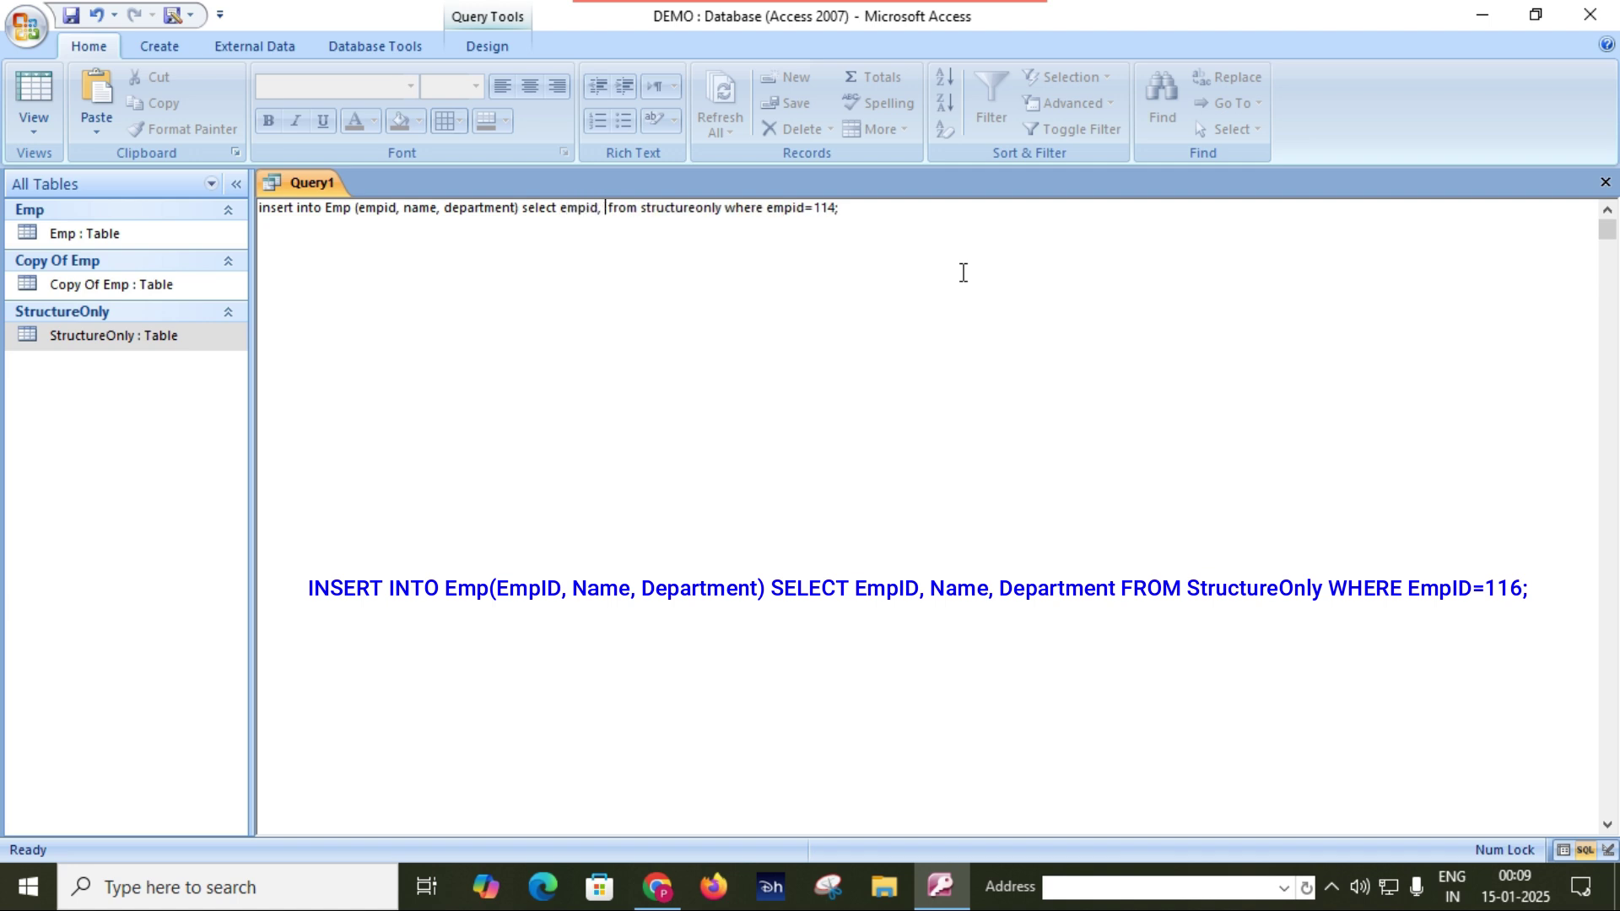
{"action": "type", "text": ", dep"}
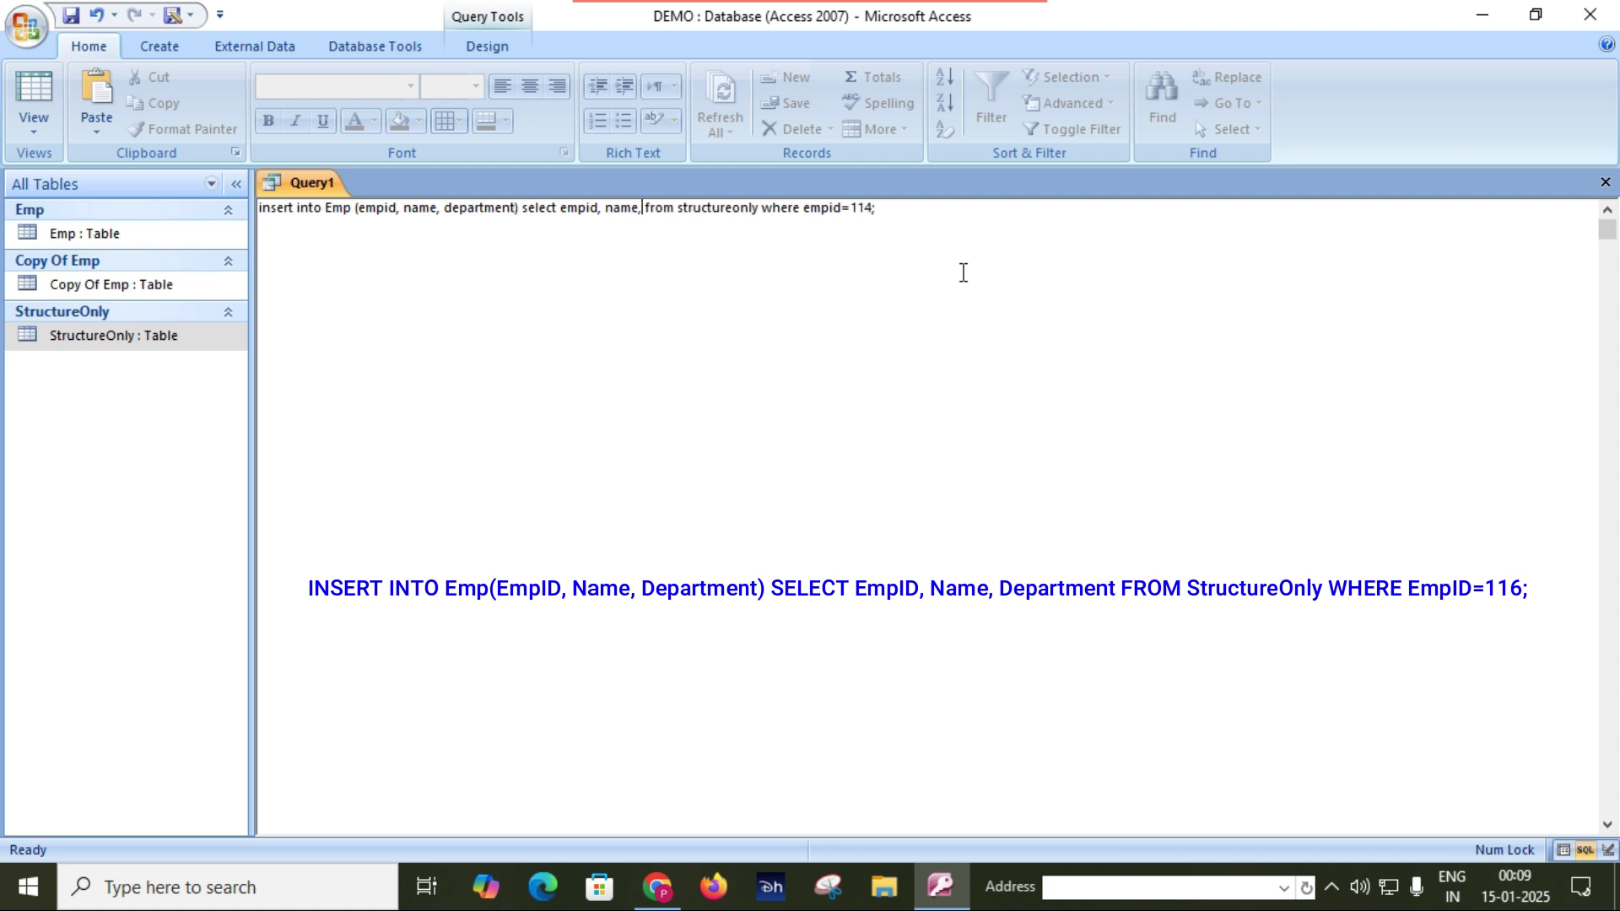
{"action": "type", "text": "artment"}
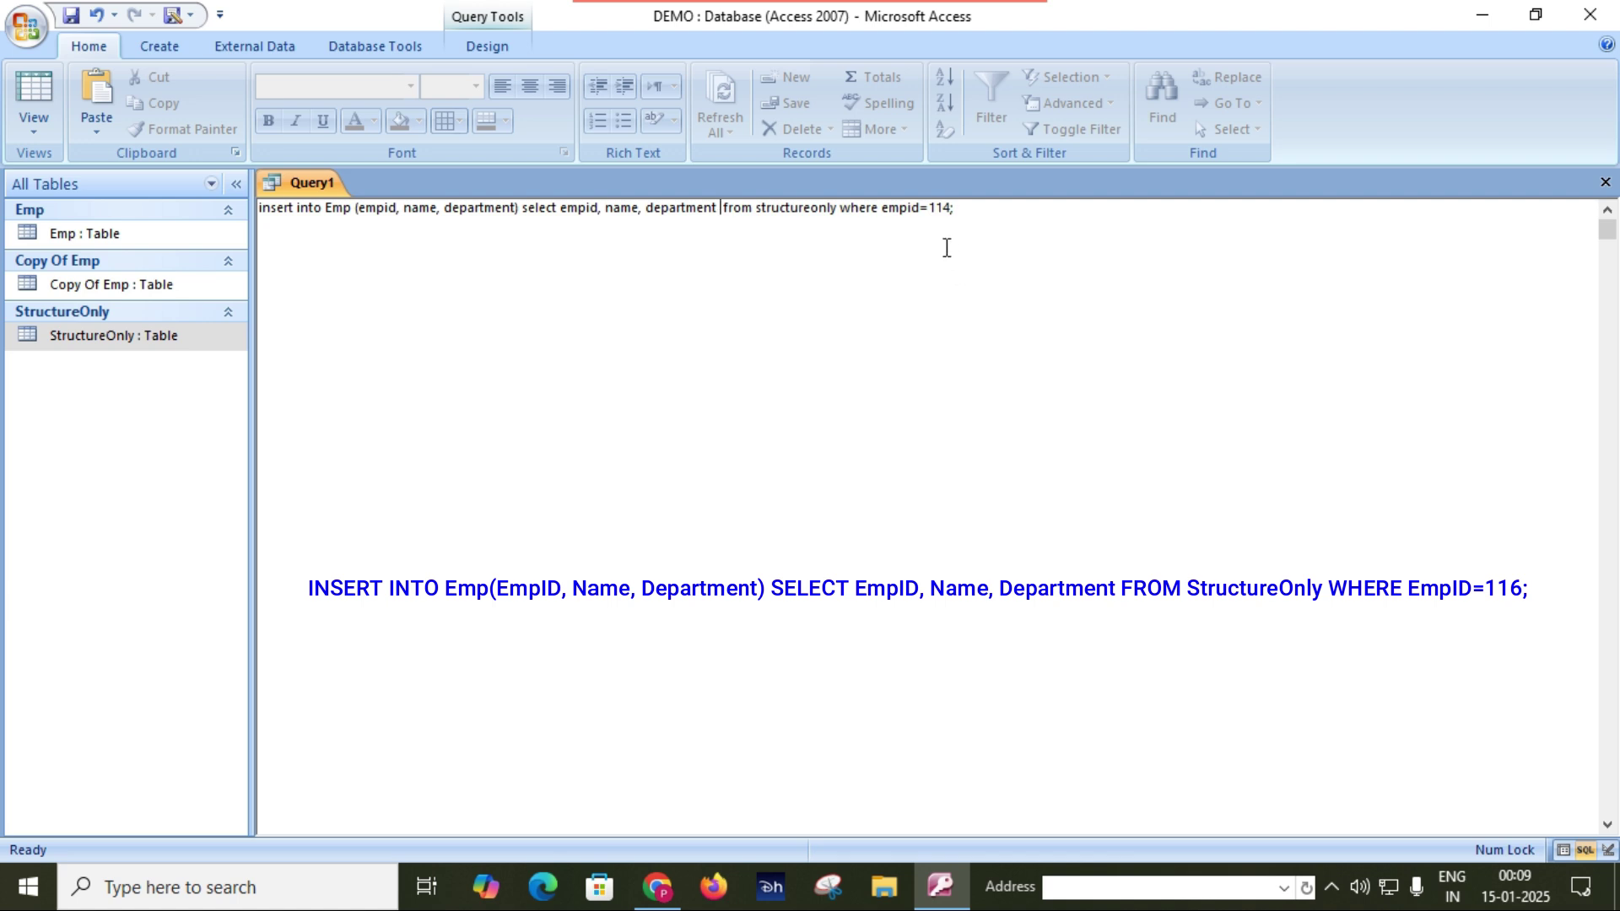
- Change the where condition of the insert statement to empid=116 and end it with a semicolon
{"action": "left_click", "coordinate": [953, 211]}
{"action": "key", "text": "BackSpace"}
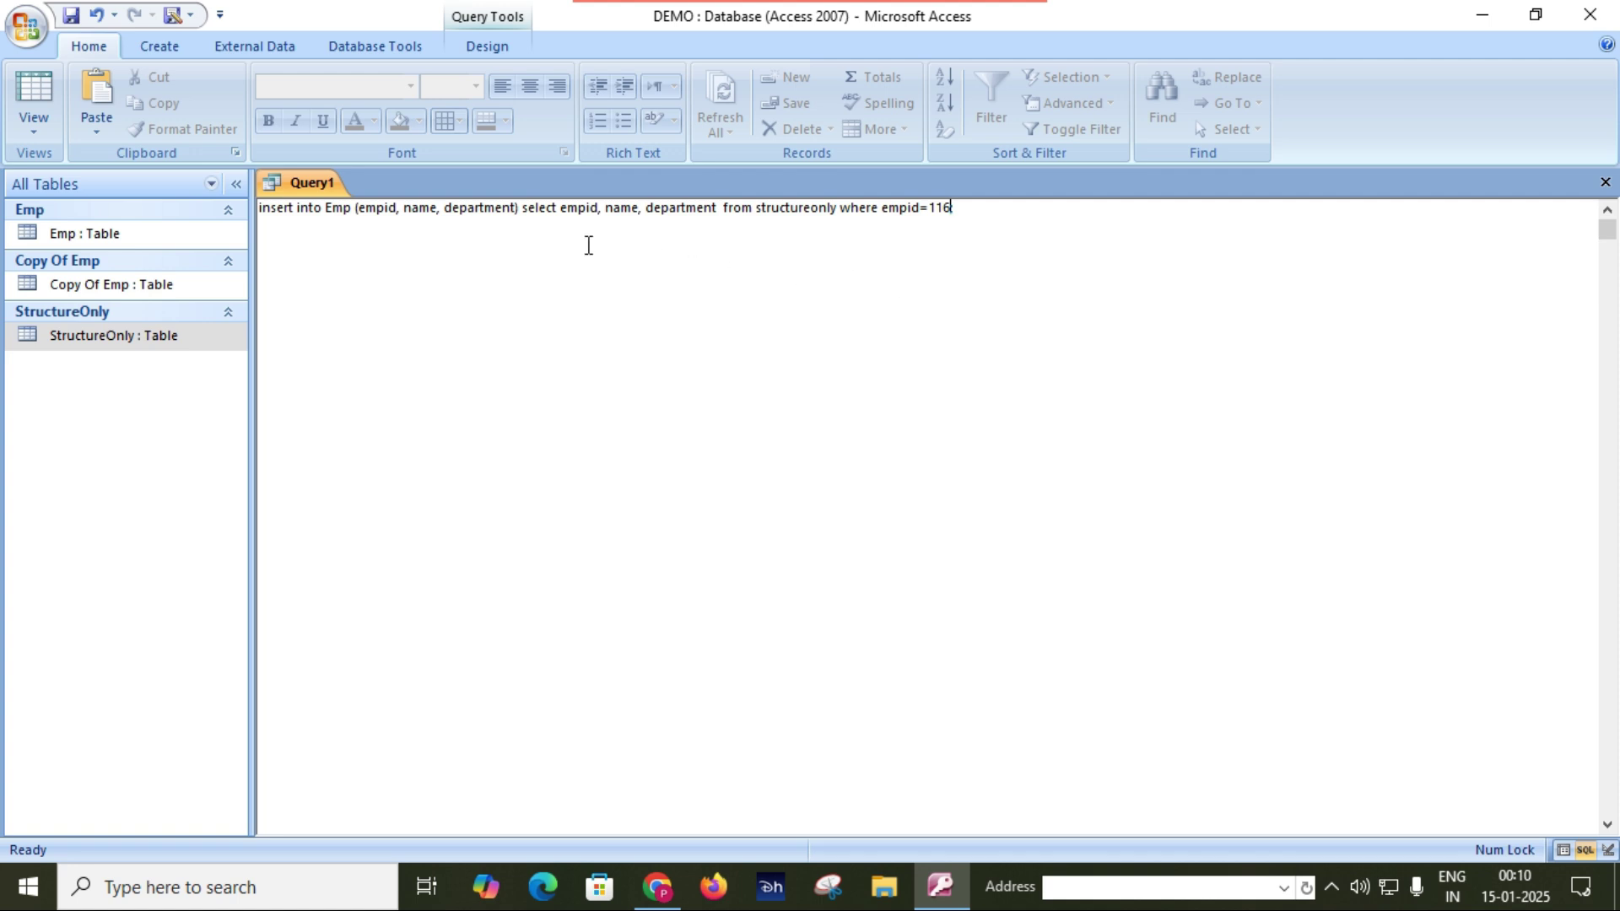
{"action": "type", "text": ";"}
- Run the append query and accept adding the row to the Emp table
{"action": "left_click", "coordinate": [481, 47]}
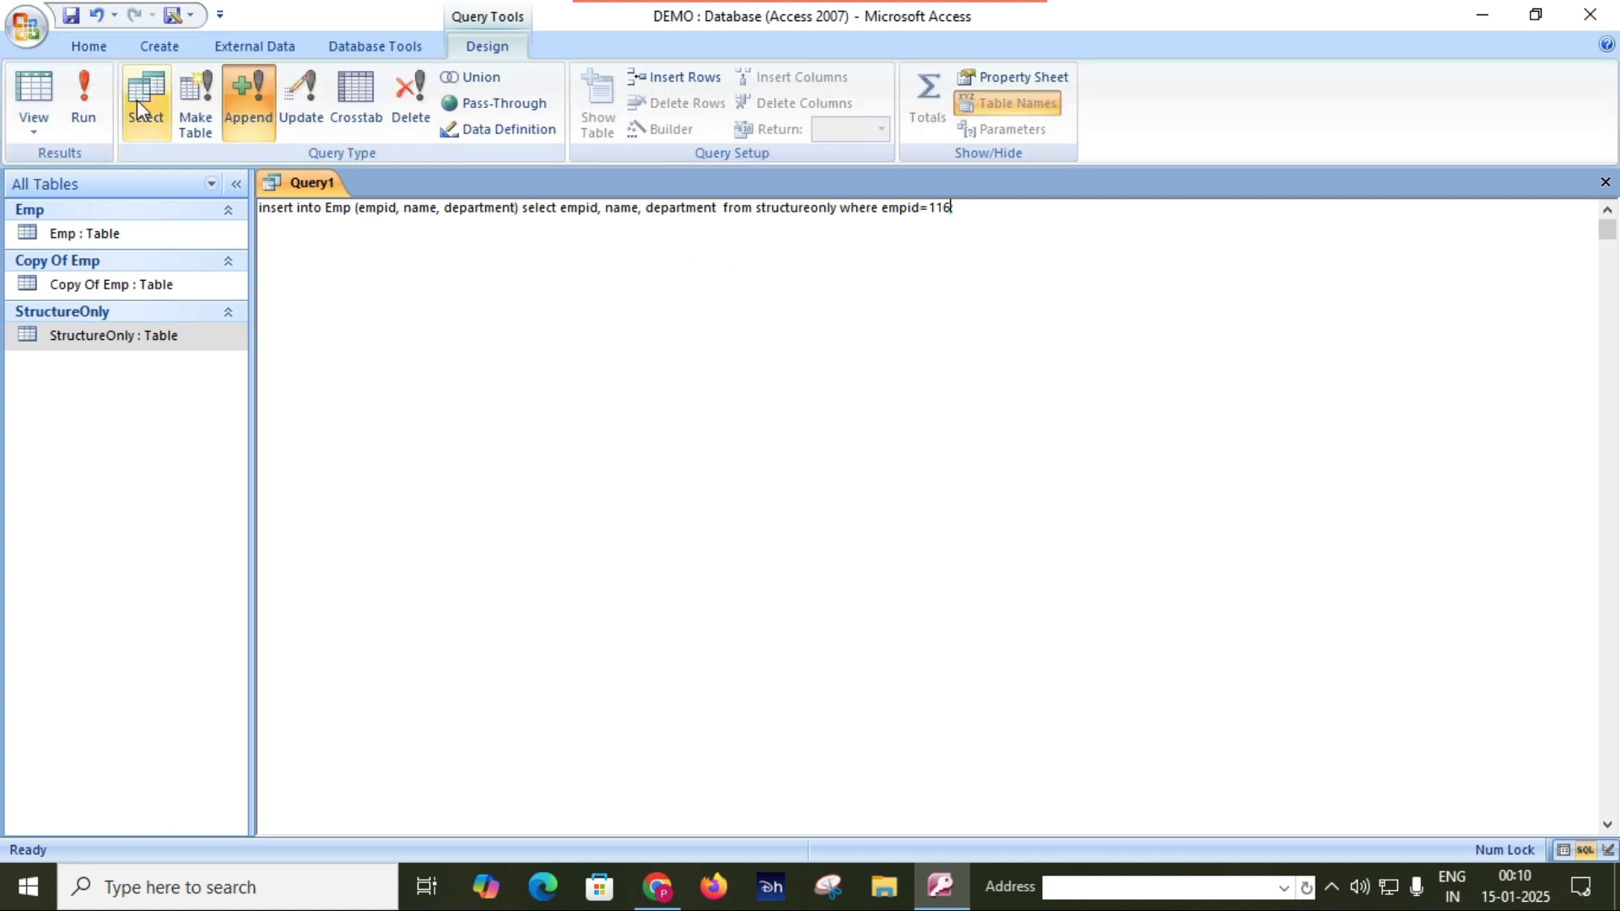
{"action": "left_click", "coordinate": [88, 94]}
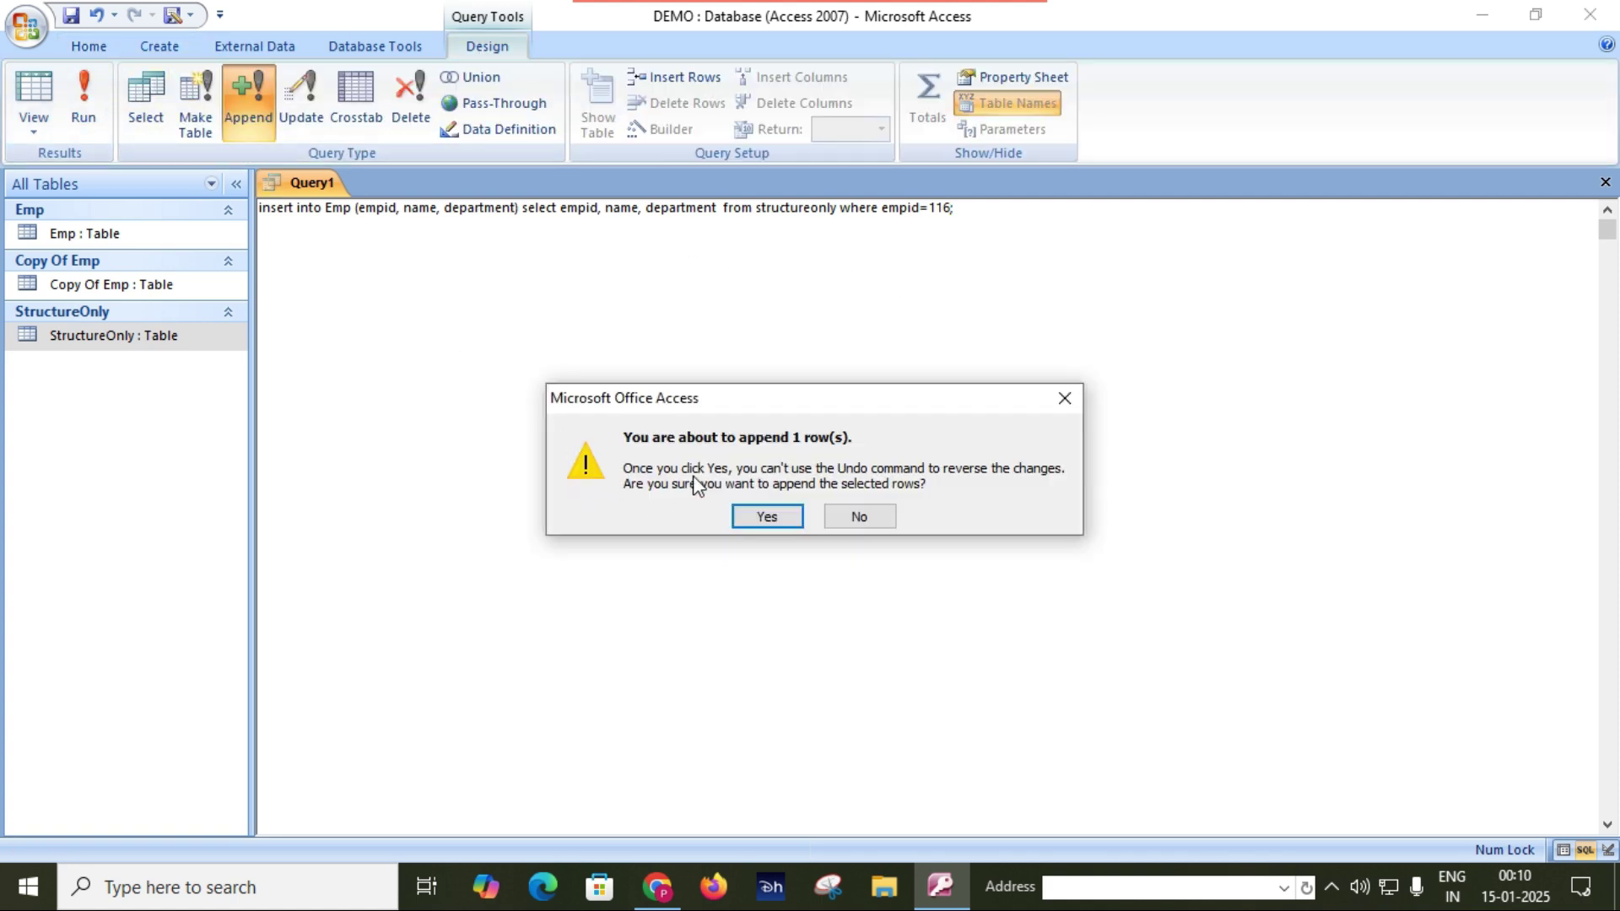
{"action": "left_click", "coordinate": [768, 516]}
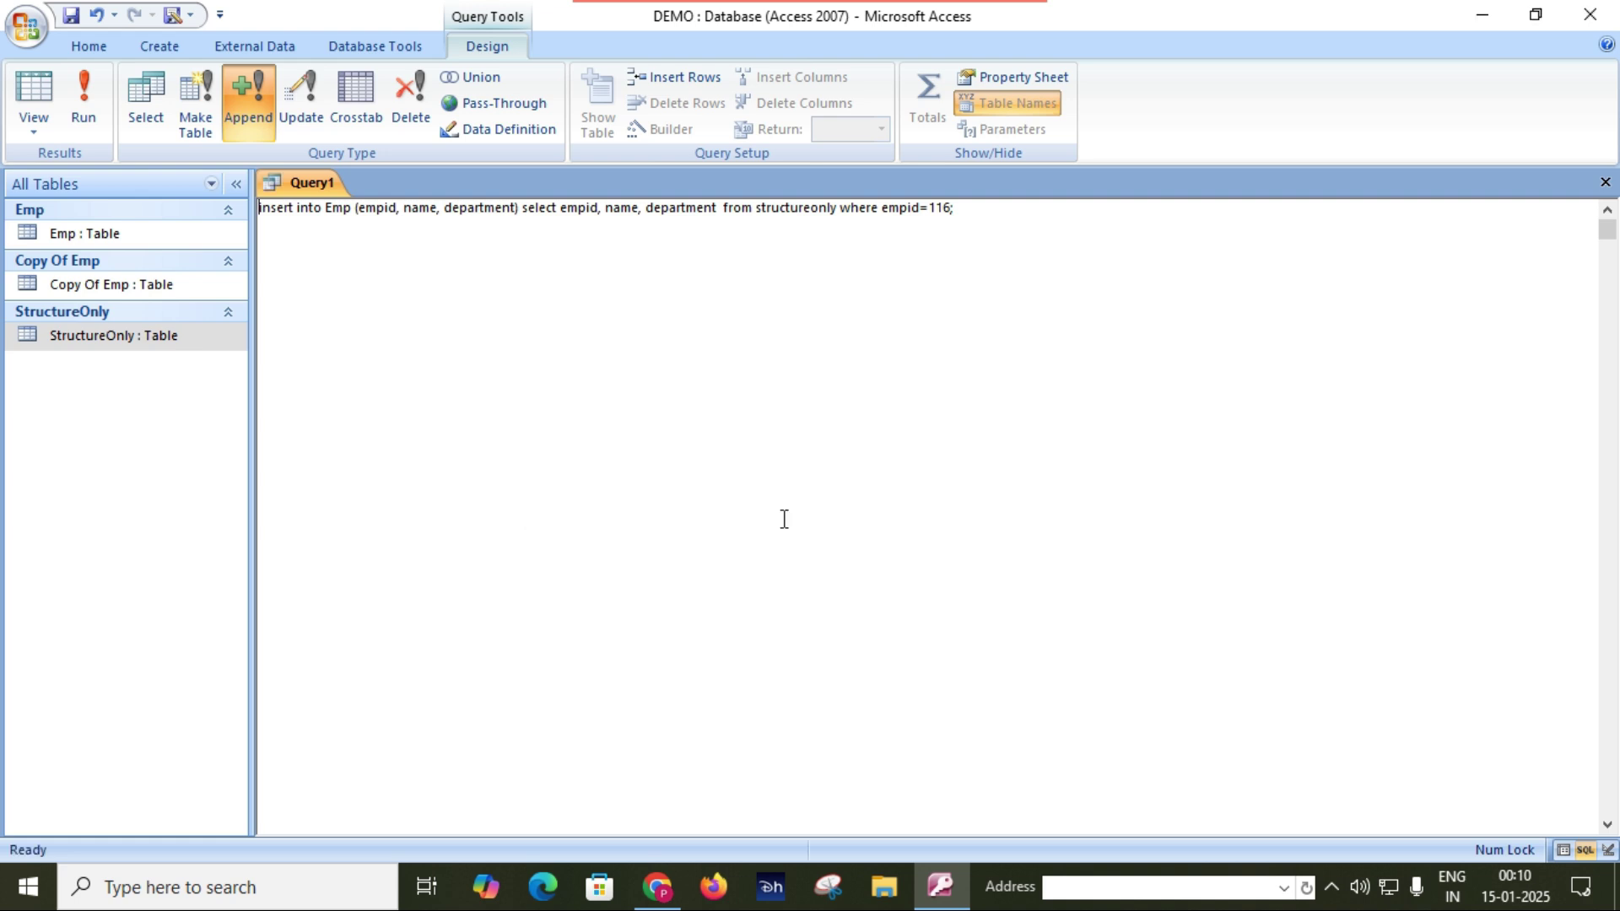
- Open the Emp table, check the record with EmpID 116, and return to the SQL query
{"action": "left_click", "coordinate": [84, 239]}
{"action": "scroll", "coordinate": [1202, 615], "scroll_direction": "down", "scroll_amount": 4}
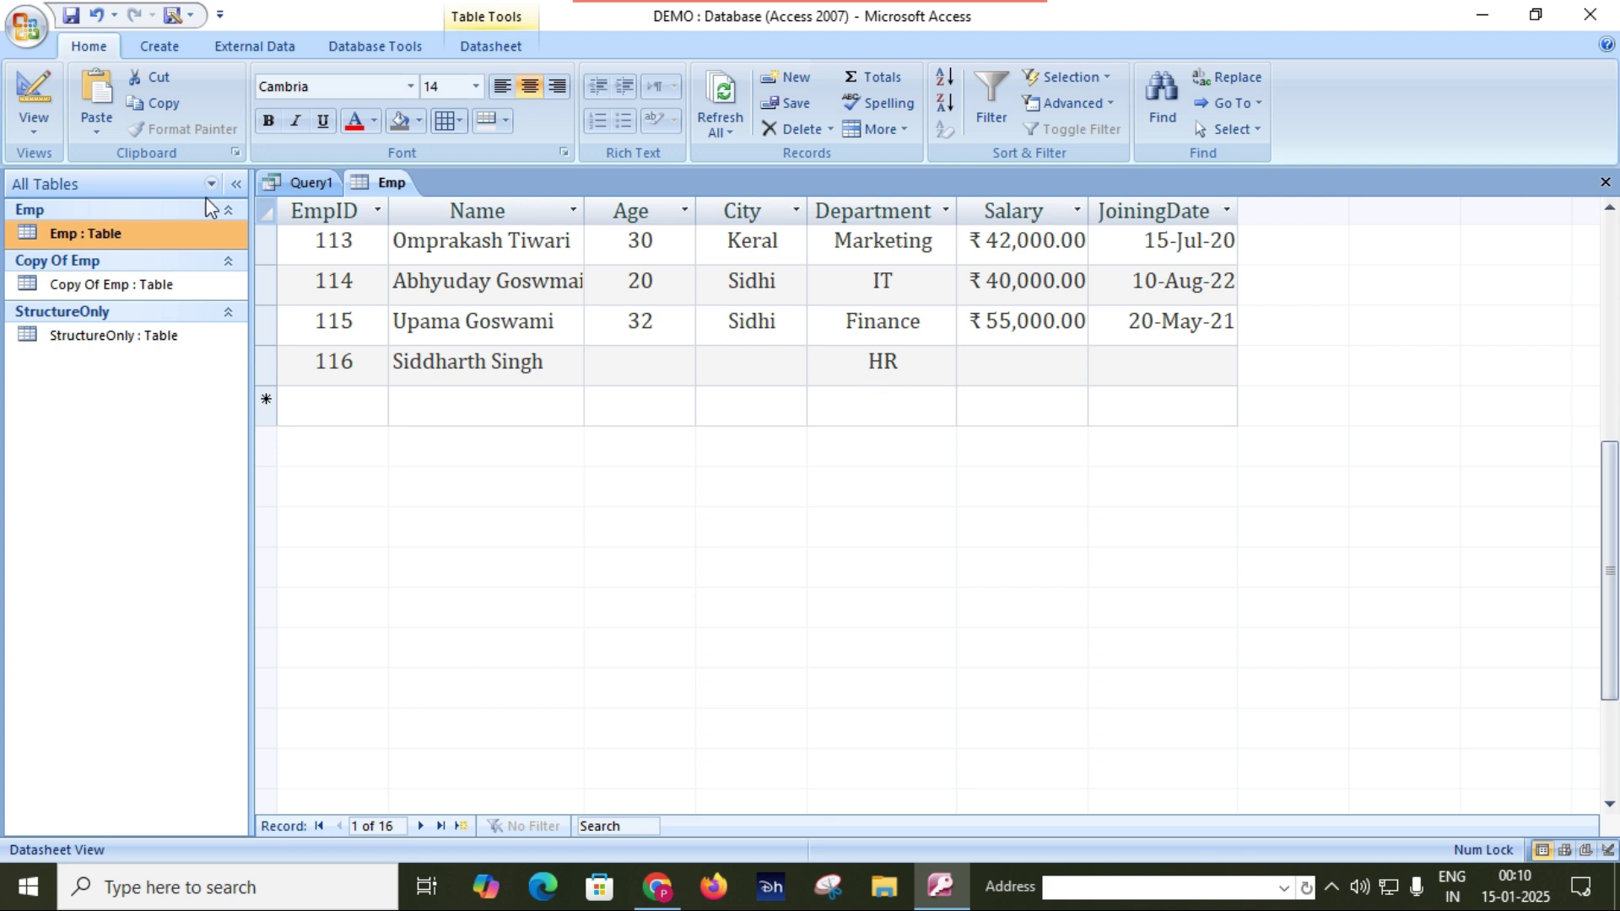
{"action": "left_click", "coordinate": [312, 184]}
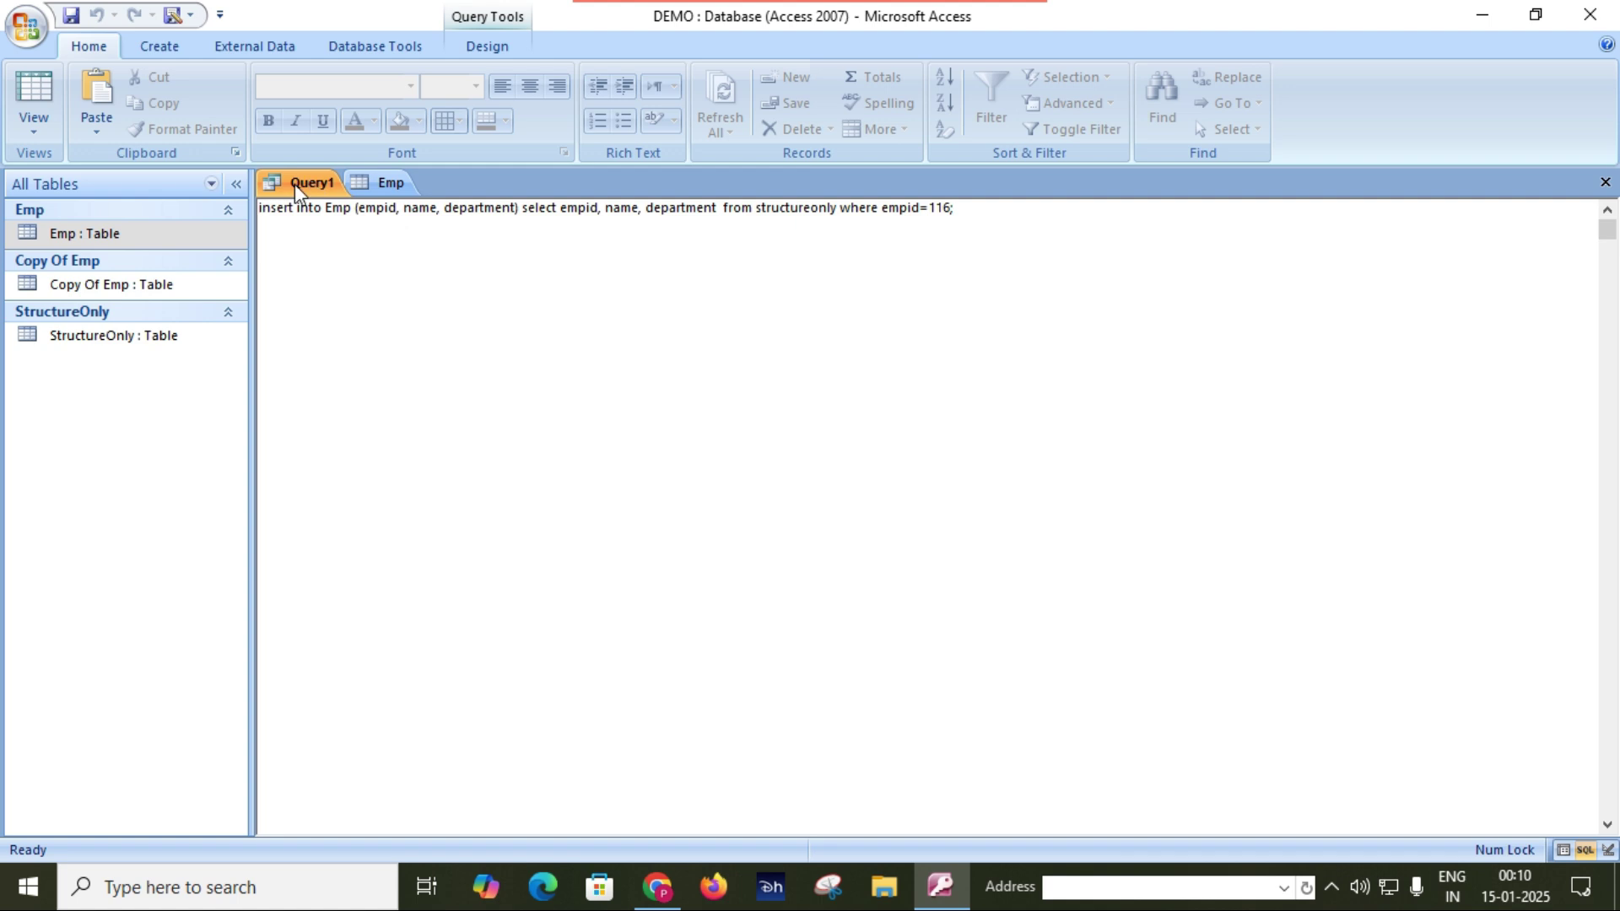
- Close the SQL query without saving its design, and close the Emp table as well
{"action": "left_click", "coordinate": [96, 94]}
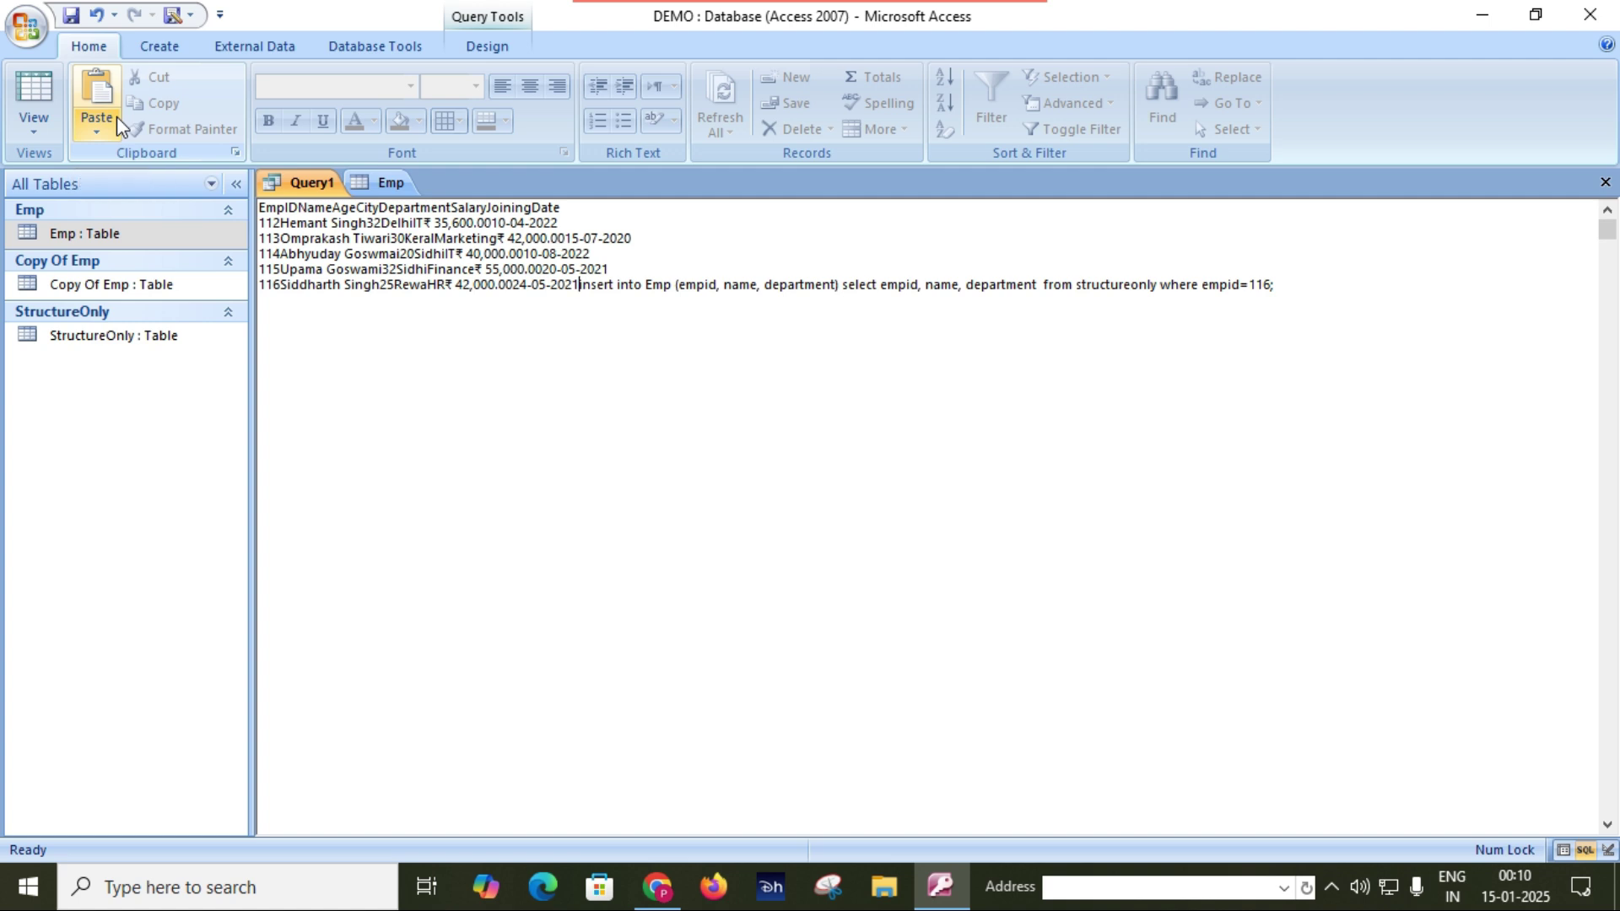
{"action": "key", "text": "ctrl+z"}
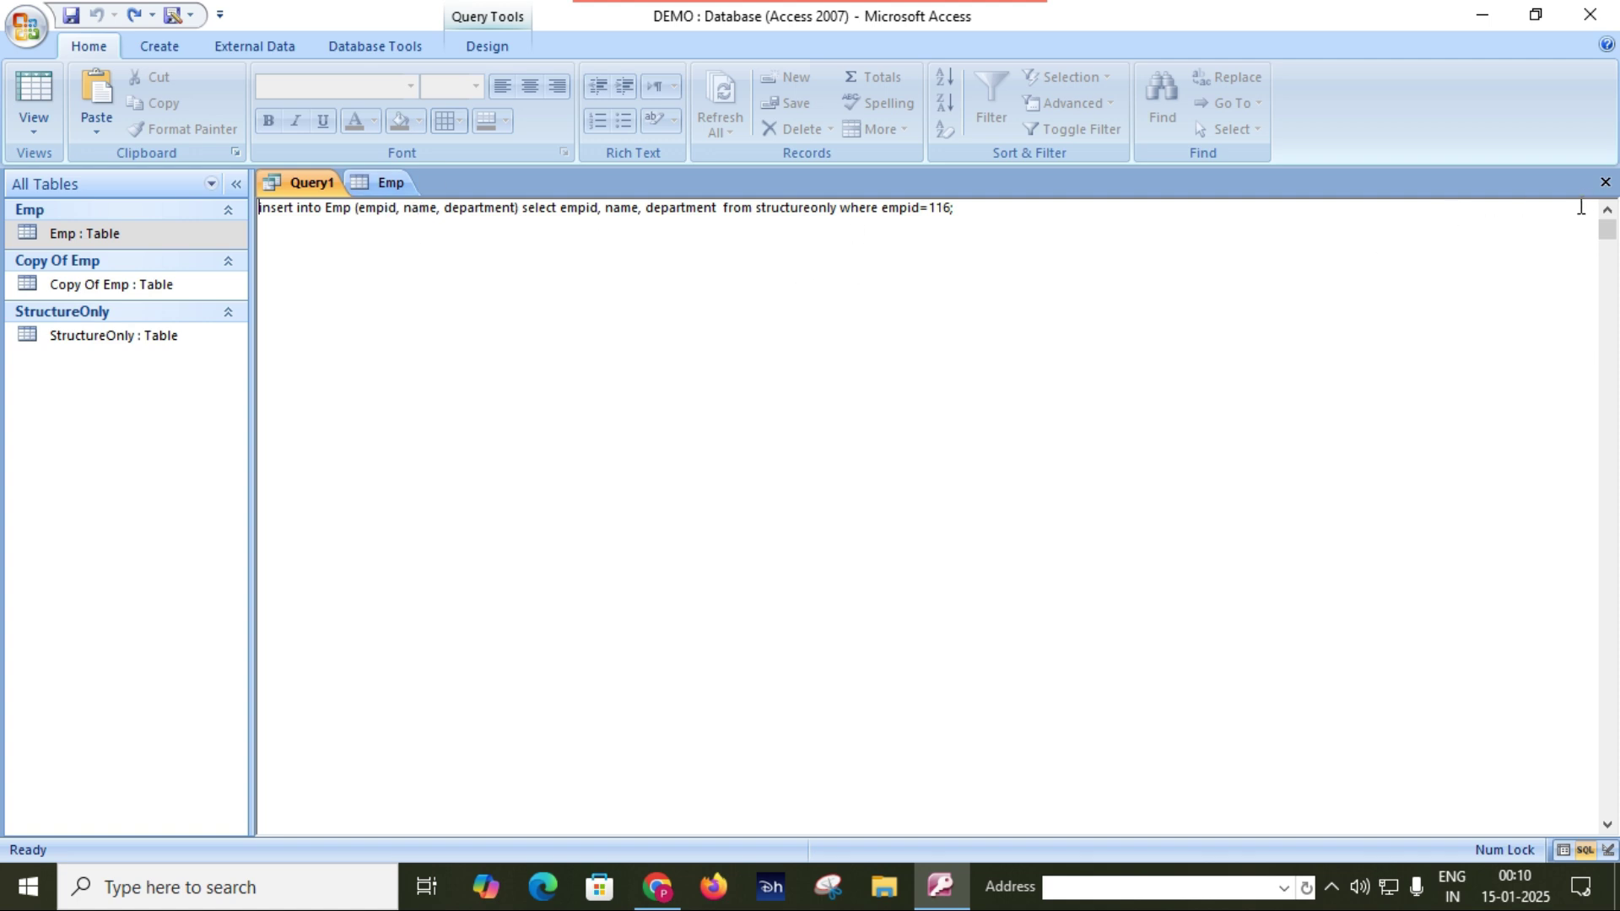
{"action": "left_click", "coordinate": [1605, 182]}
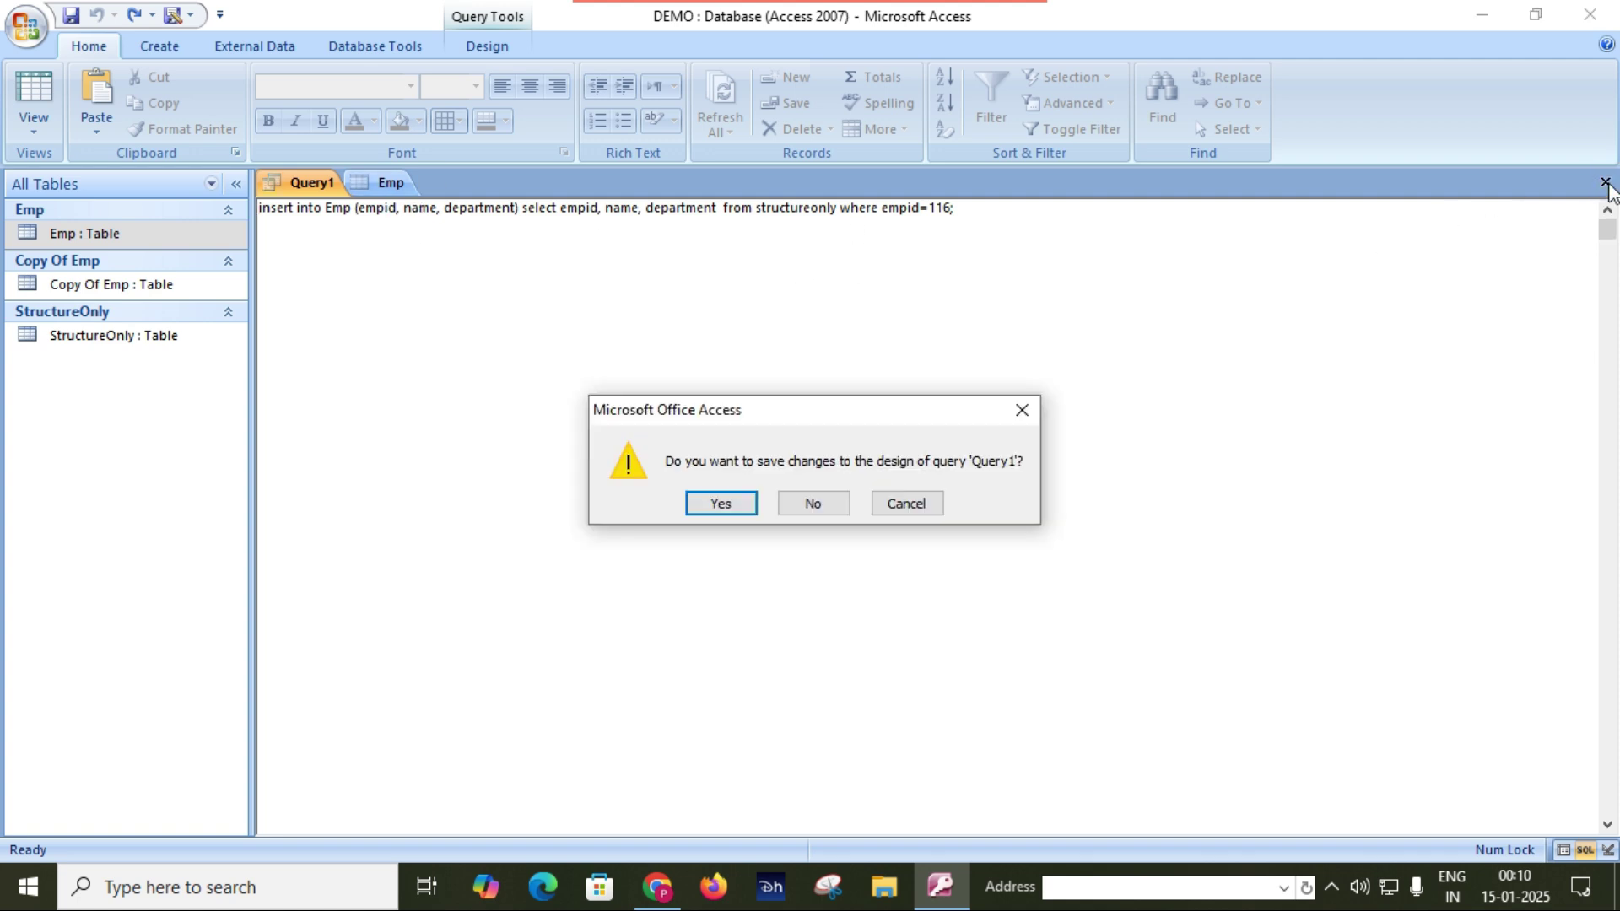
{"action": "left_click", "coordinate": [811, 504]}
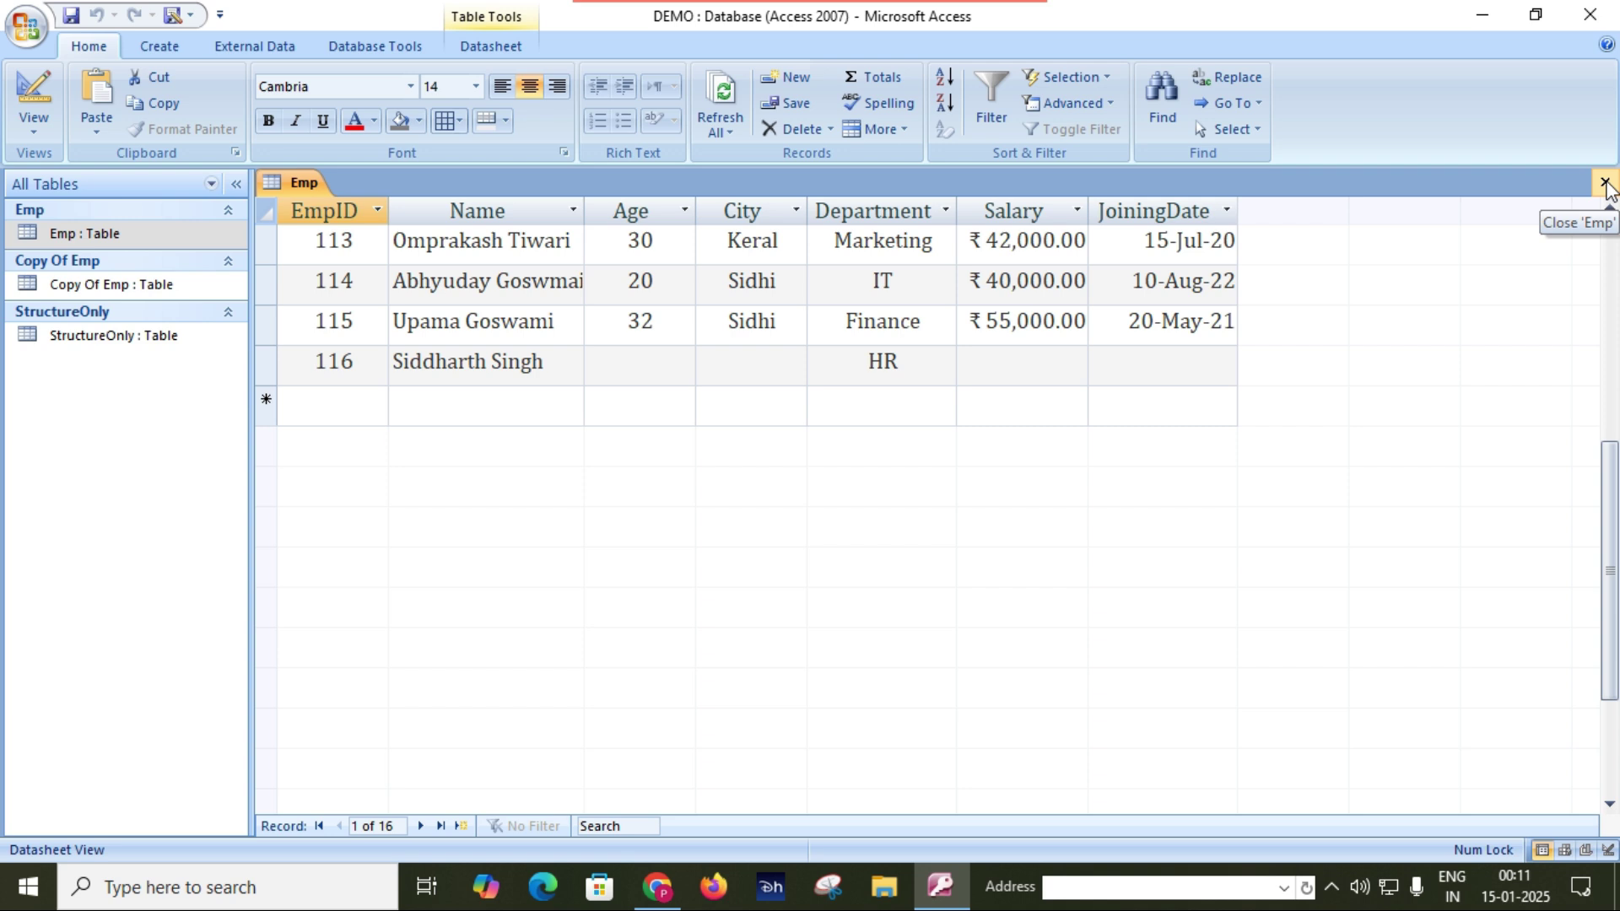
{"action": "left_click", "coordinate": [1605, 182]}
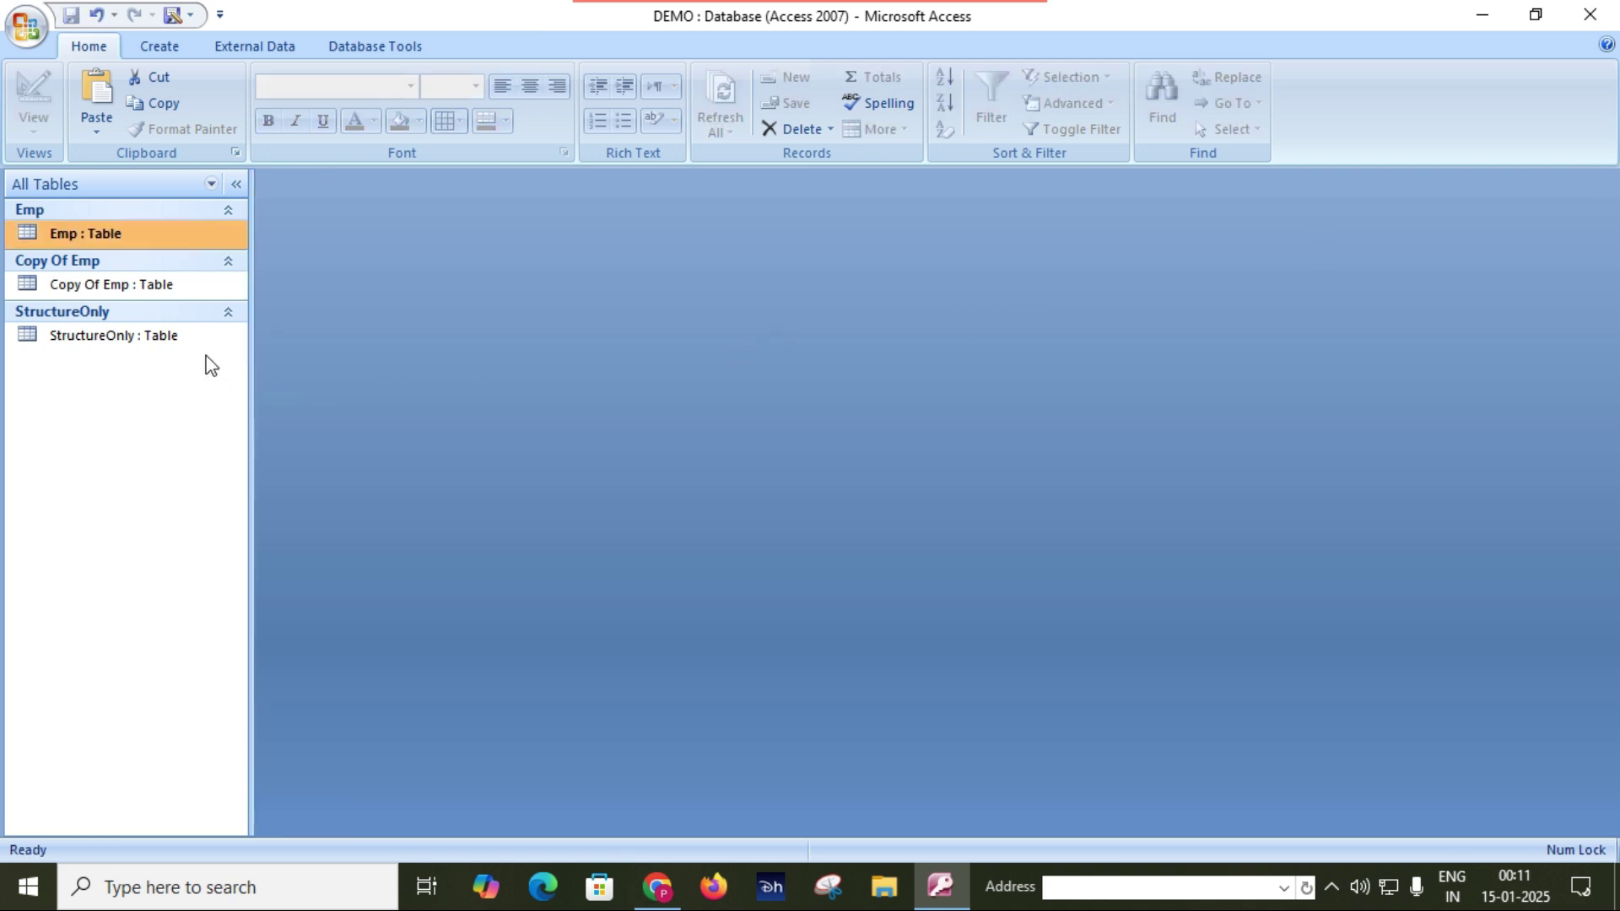
- Reopen the Emp table and review its records from EmpID 116 back up to EmpID 101
{"action": "double_click", "coordinate": [140, 231]}
{"action": "scroll", "coordinate": [514, 376], "scroll_direction": "down", "scroll_amount": 5}
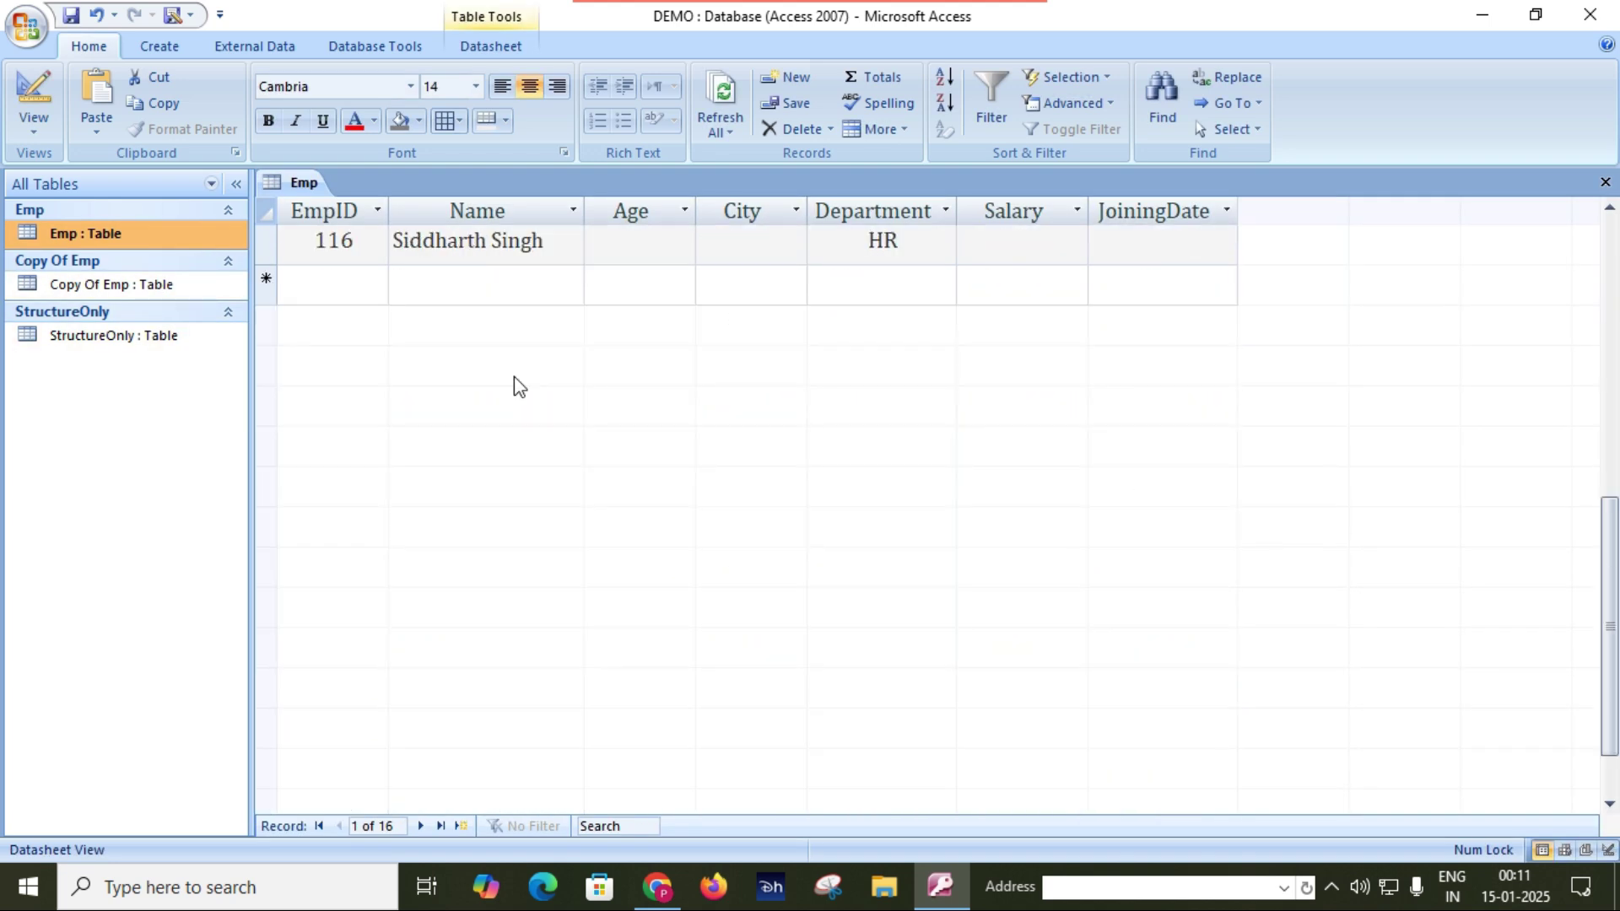
{"action": "scroll", "coordinate": [514, 376], "scroll_direction": "up", "scroll_amount": 3}
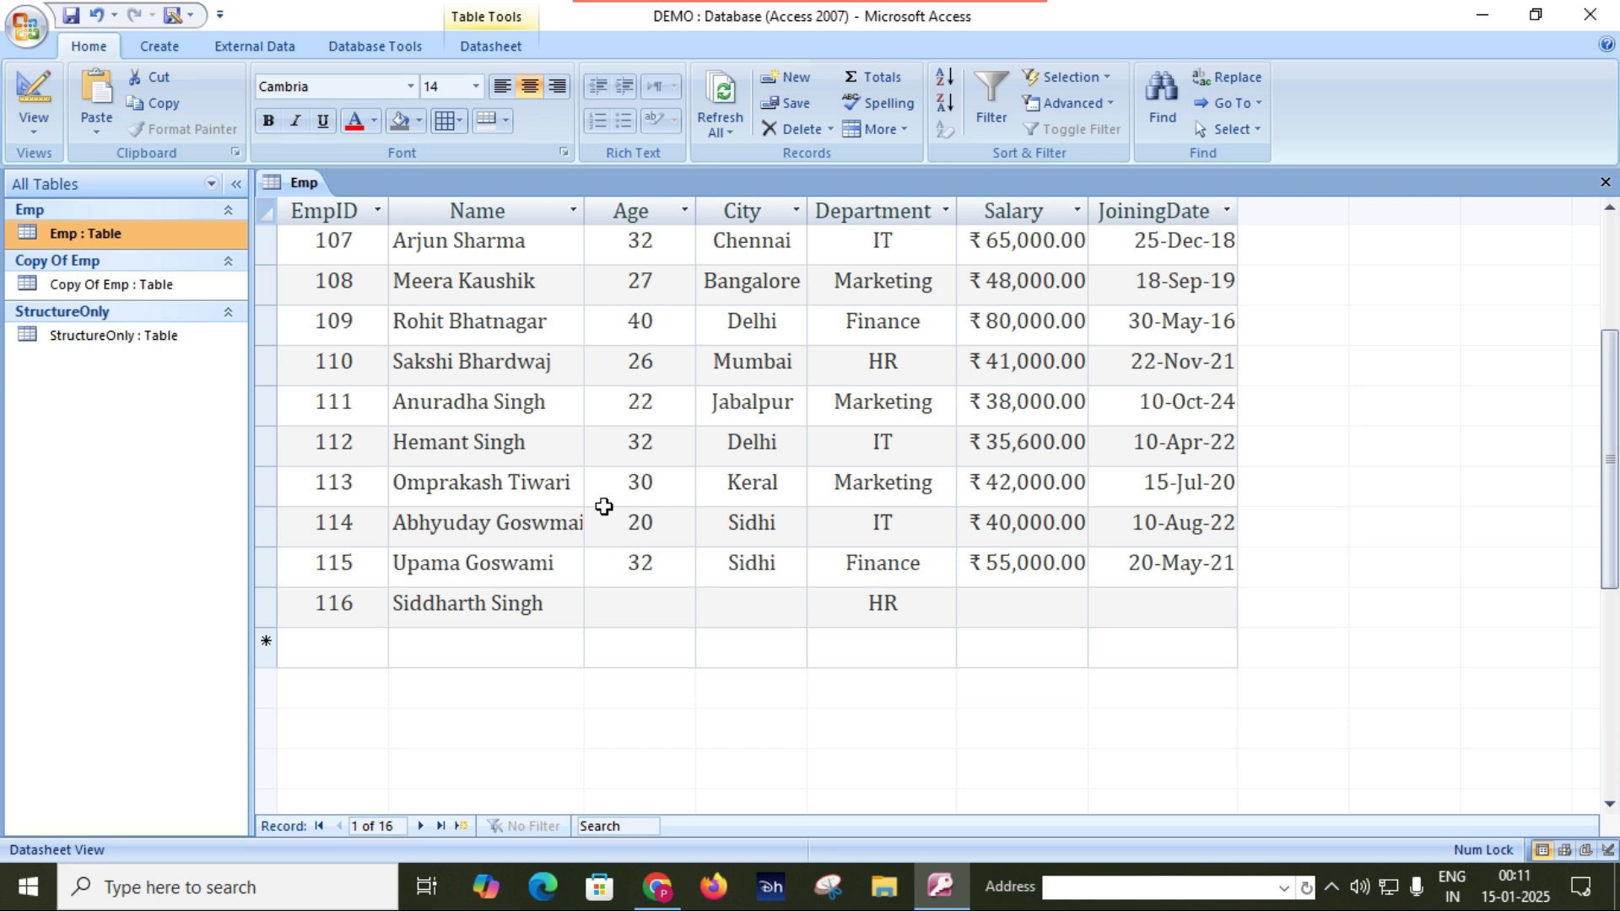
{"action": "scroll", "coordinate": [558, 491], "scroll_direction": "up", "scroll_amount": 2}
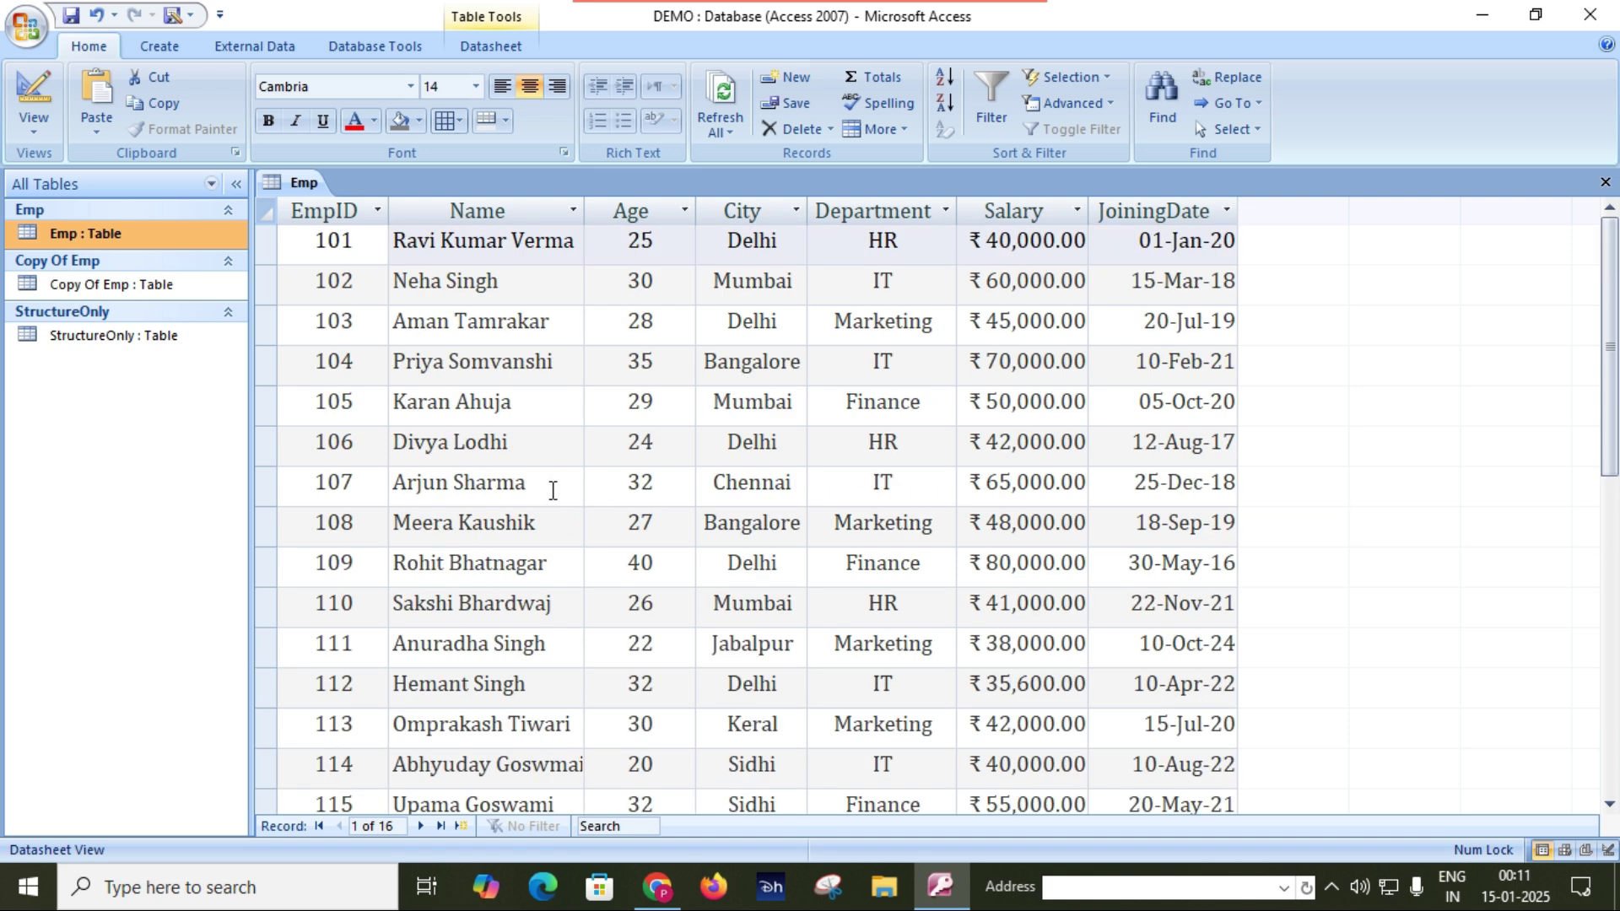